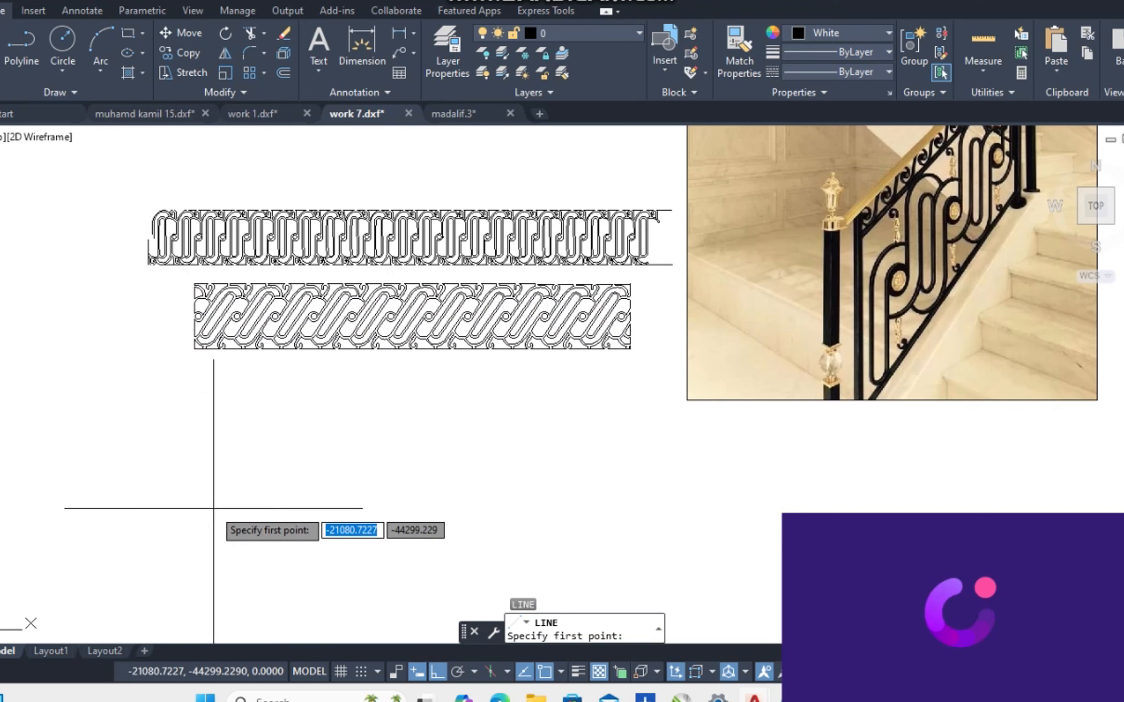
Draw a 3000-unit horizontal line in the empty area below the railing patterns.
left_click(216, 509)
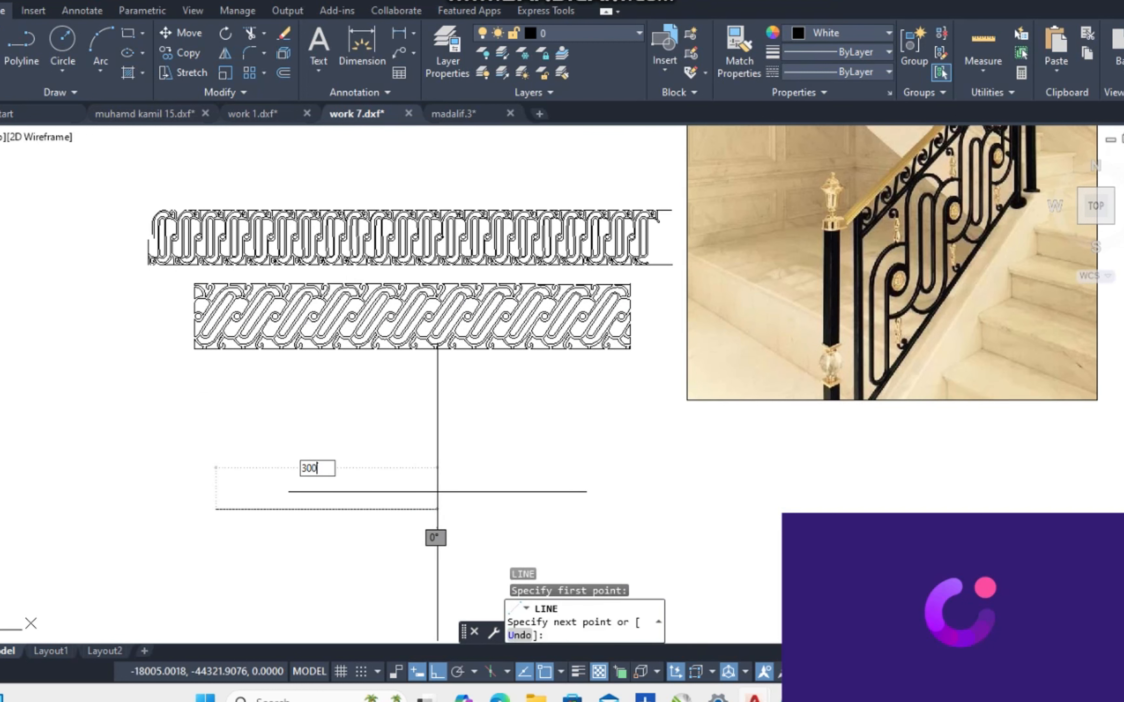
type("3000")
key("Return")
key("Escape")
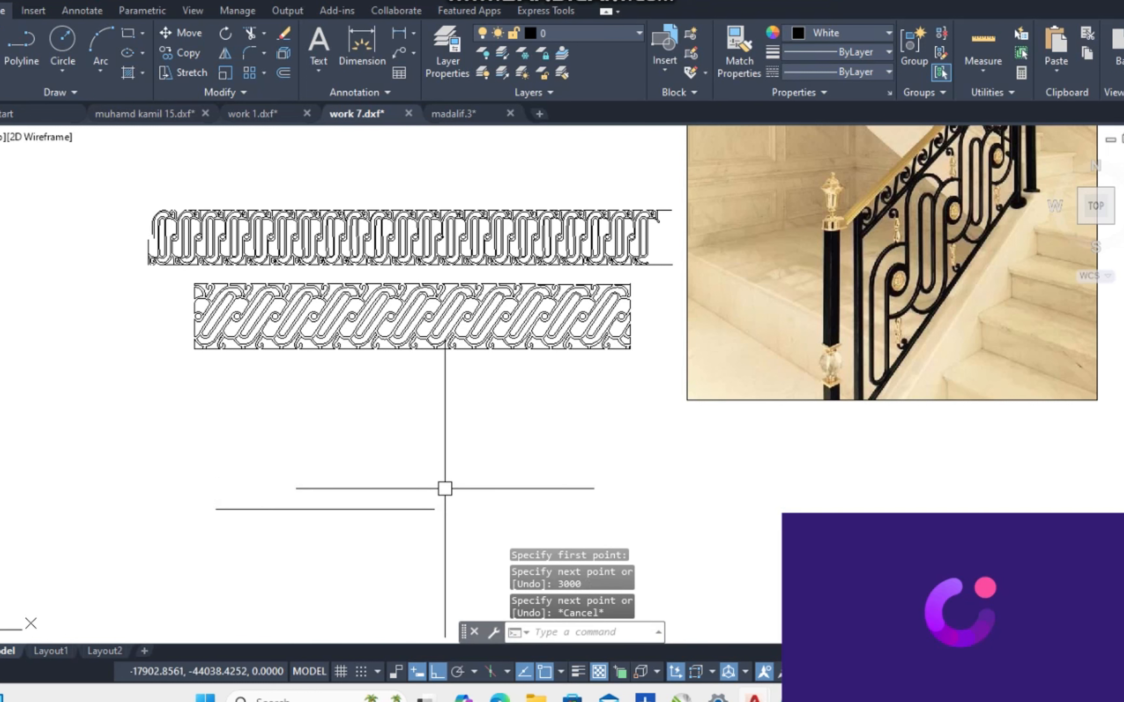
Offset the horizontal line upward by 900 units.
type("o")
key("Return")
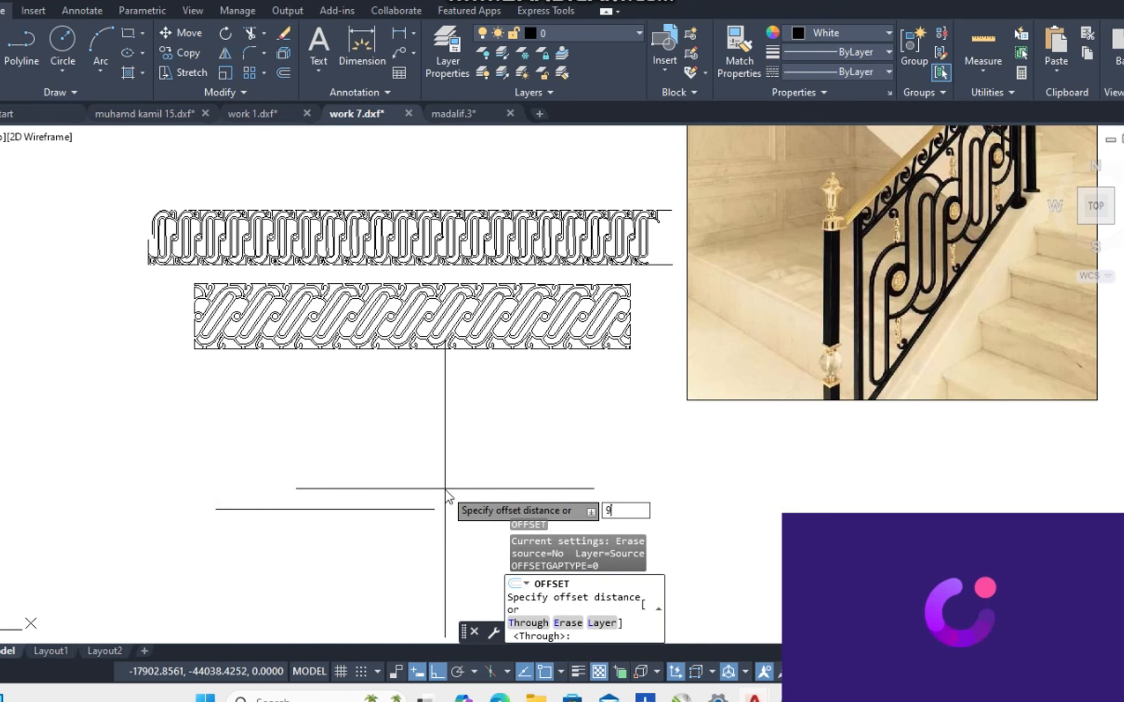
type("900")
key("Return")
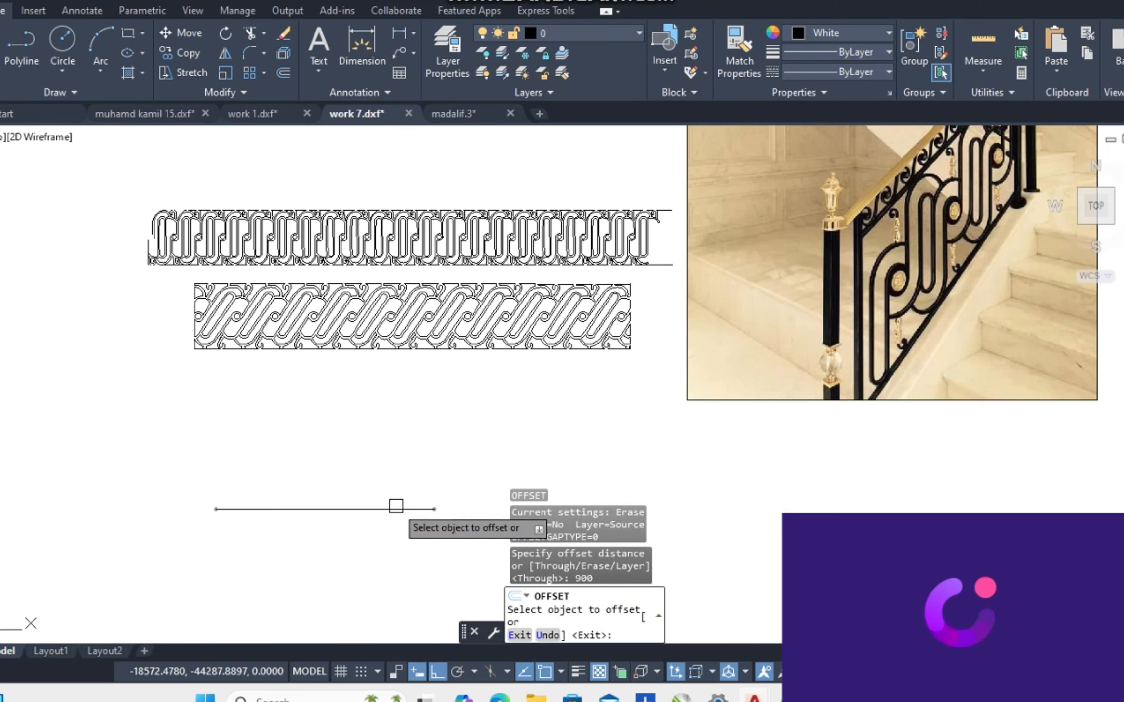
left_click(396, 506)
left_click(367, 458)
key("Escape")
key("Escape")
key("Escape")
Copy the first slanted line of the lower railing pattern from its lower end onto the left end of the bottom line.
scroll(200, 308, "up", 2)
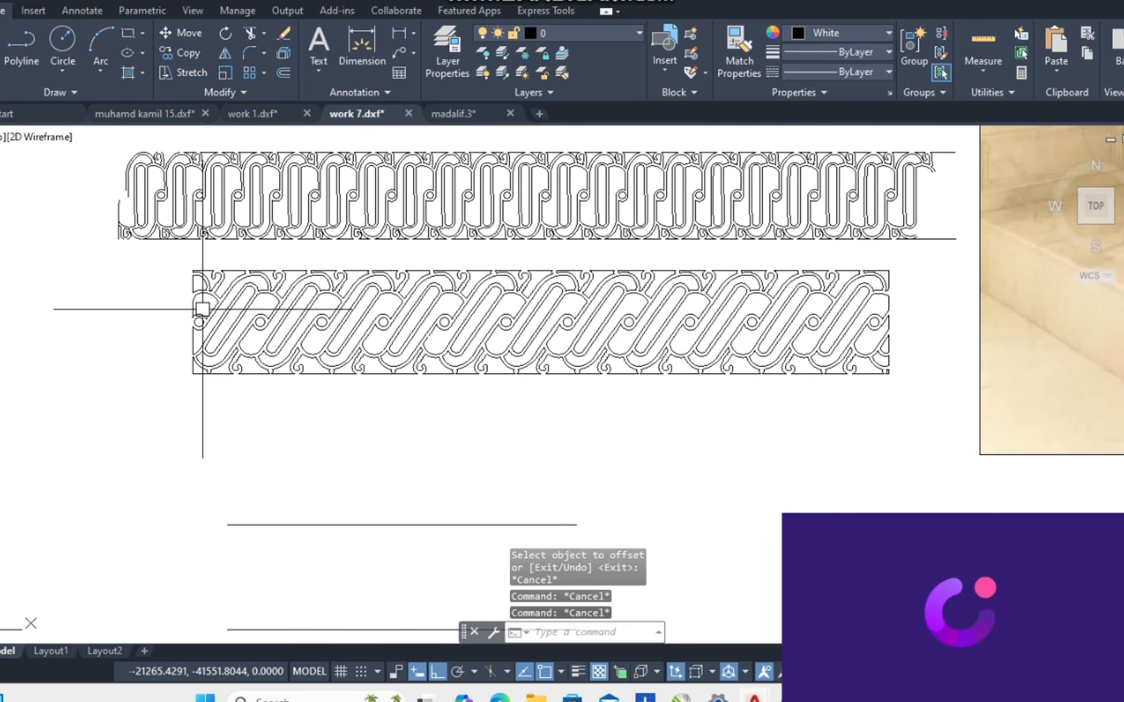
scroll(202, 309, "up", 3)
left_click(214, 332)
type("c")
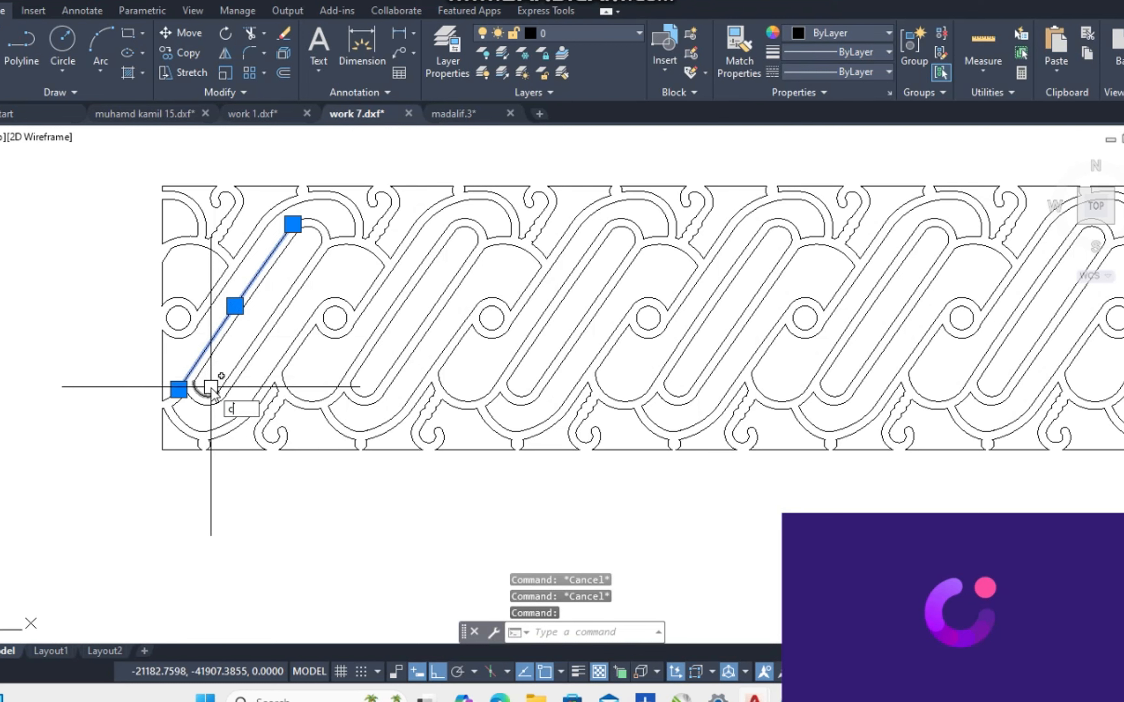
type("o")
key("Return")
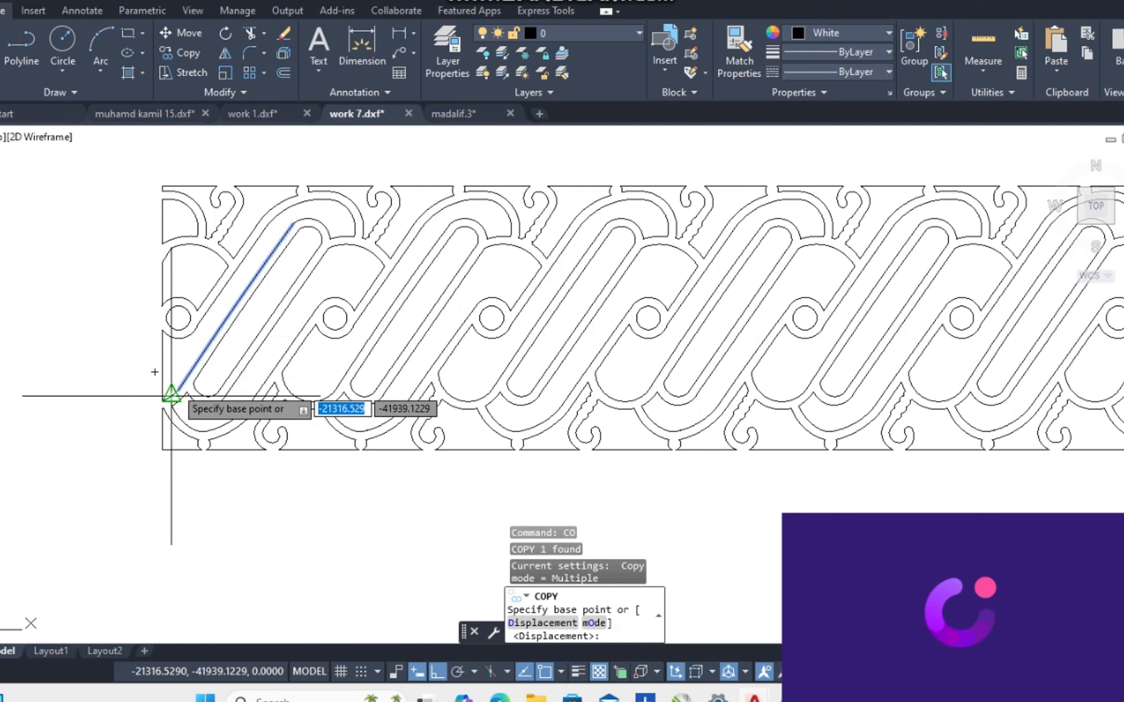
left_click(178, 389)
scroll(222, 232, "down", 3)
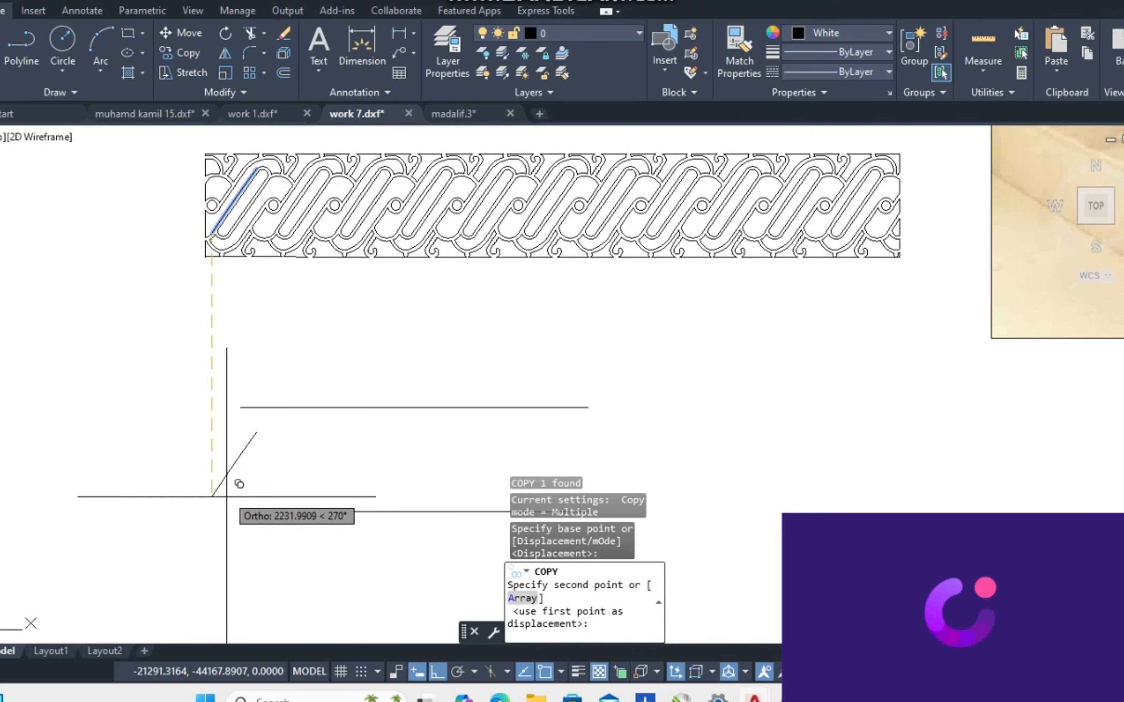
left_click(240, 512)
key("Escape")
Extend the copied slanted line up to the upper horizontal line.
type("tr")
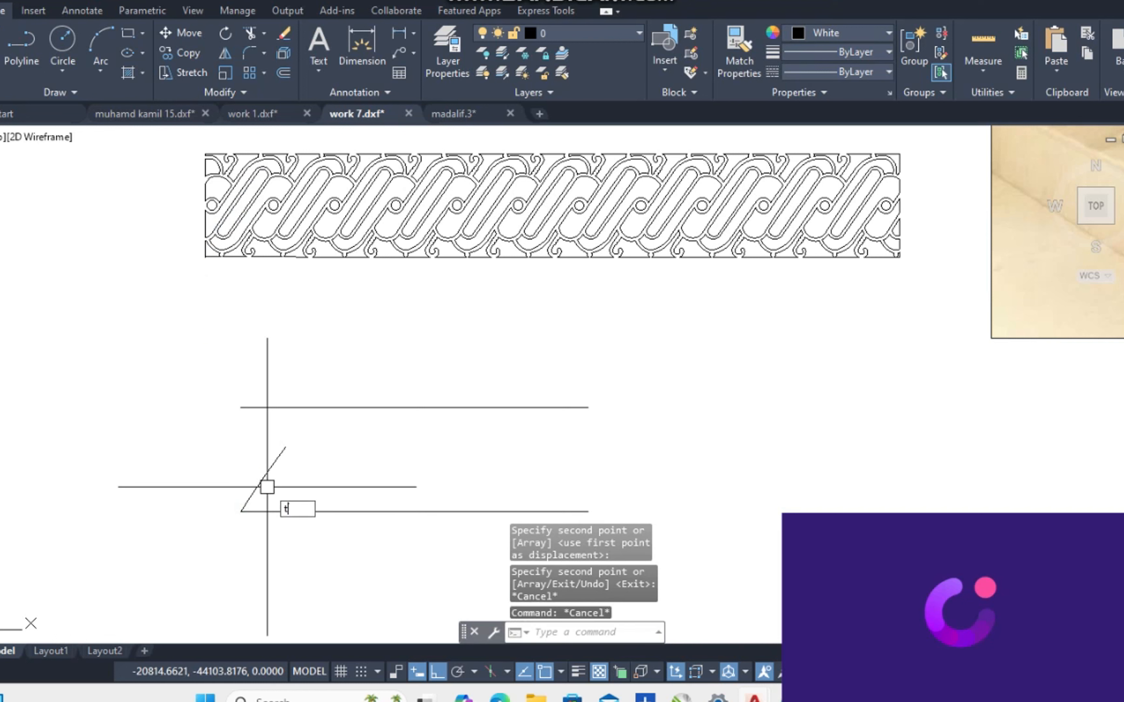
key("Return")
left_click(269, 470, "shift")
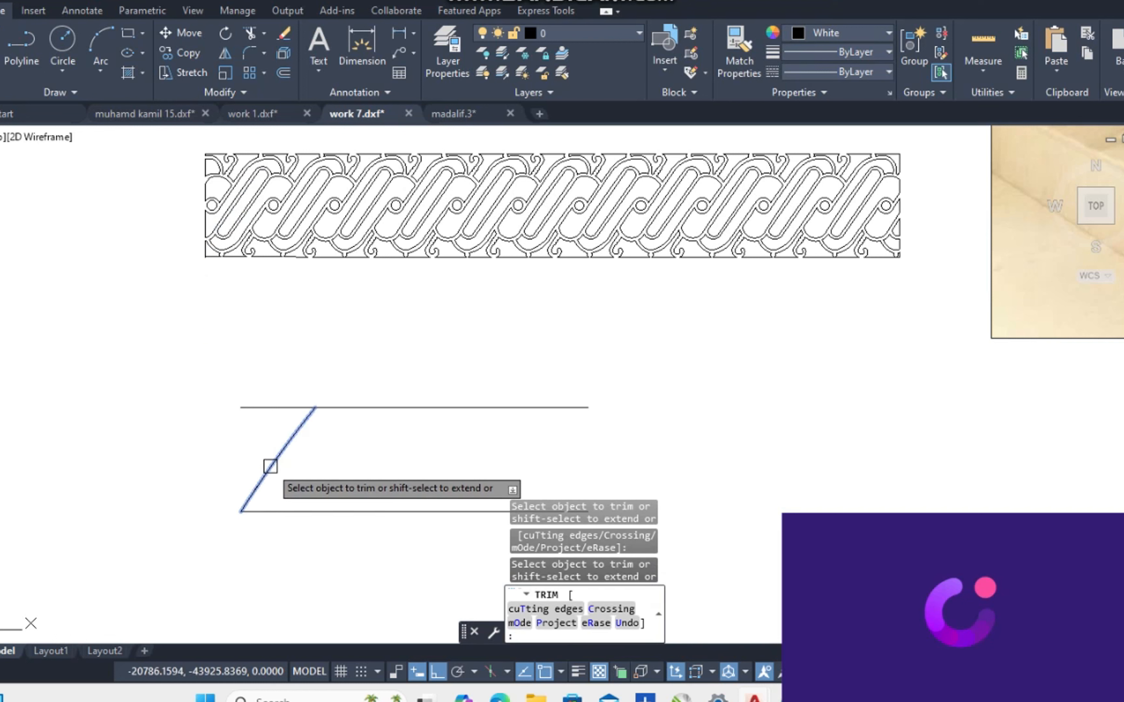
key("Escape")
Move the upper horizontal line so its left end meets the top of the slanted line.
left_click(269, 408)
type("m")
key("Return")
left_click(240, 407)
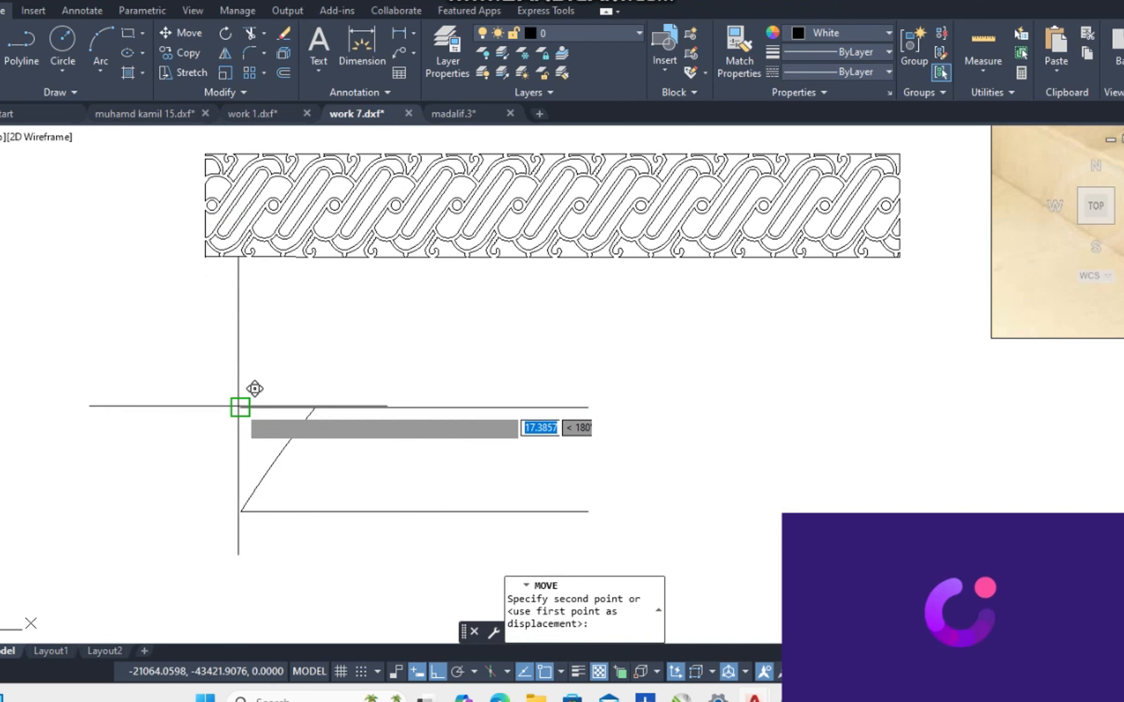
key("Escape")
key("Escape")
Draw a line joining the right ends of the two horizontal lines to close the parallelogram.
scroll(468, 414, "down", 5)
middle_click_drag(469, 414, 344, 456)
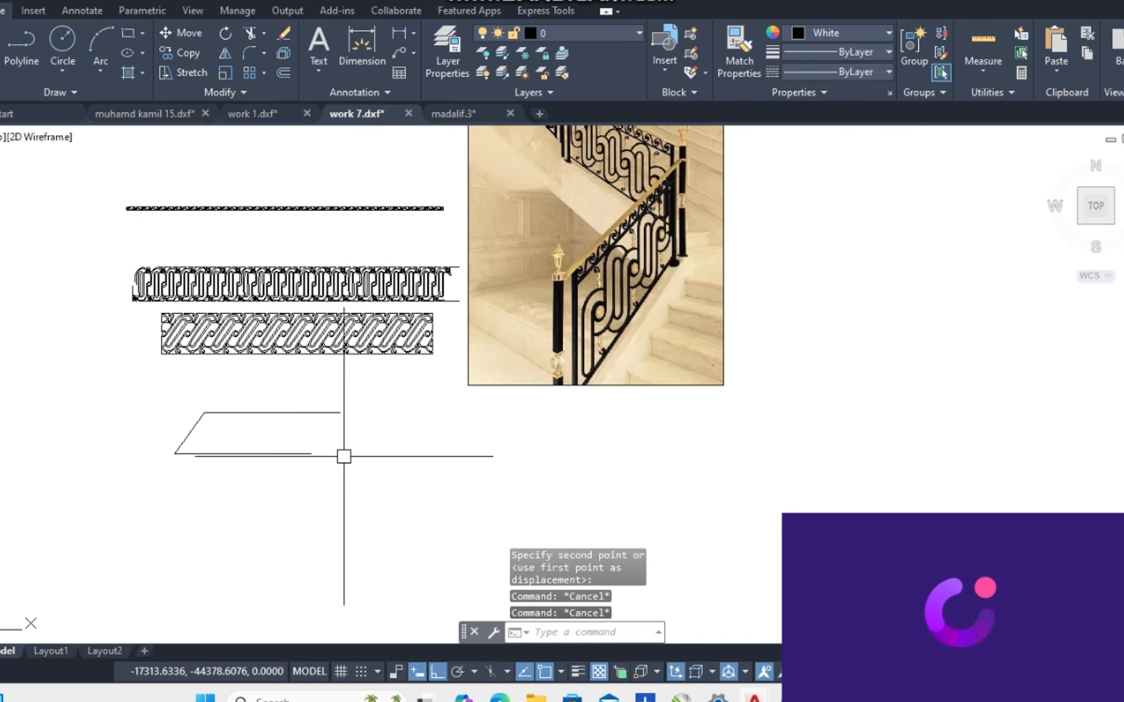
type("l")
key("Return")
left_click(310, 455)
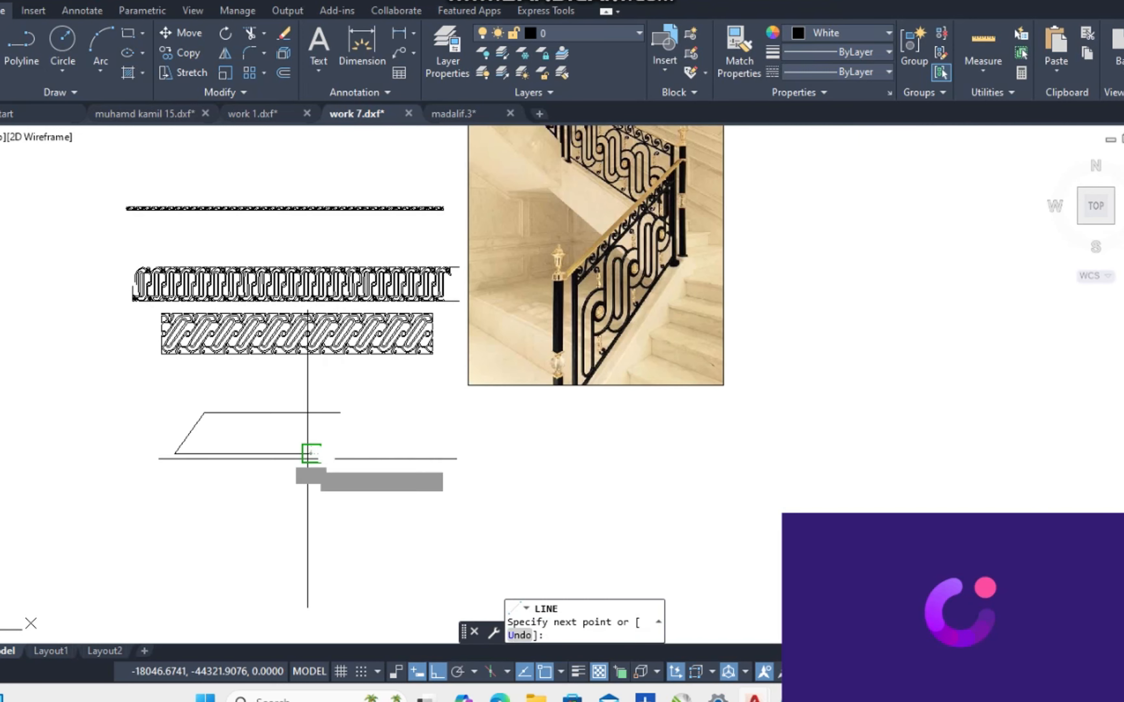
left_click(340, 413)
key("Escape")
key("Escape")
scroll(262, 427, "up", 4)
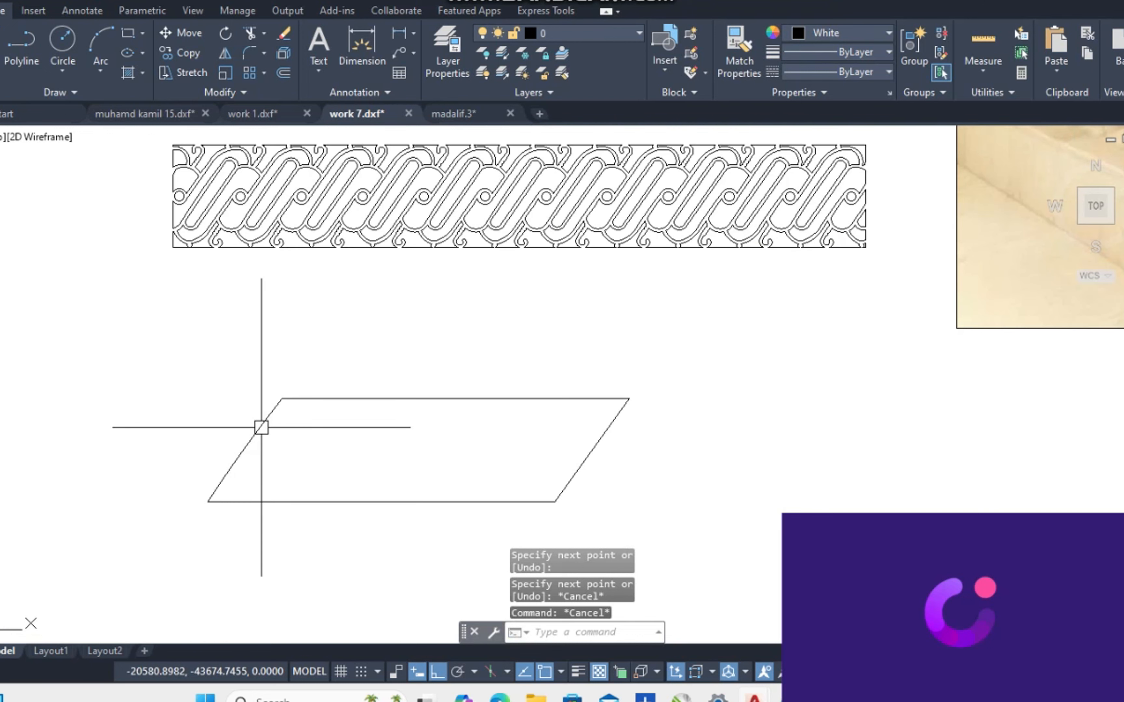
Join the four sides of the parallelogram into one polyline.
scroll(283, 420, "down", 2)
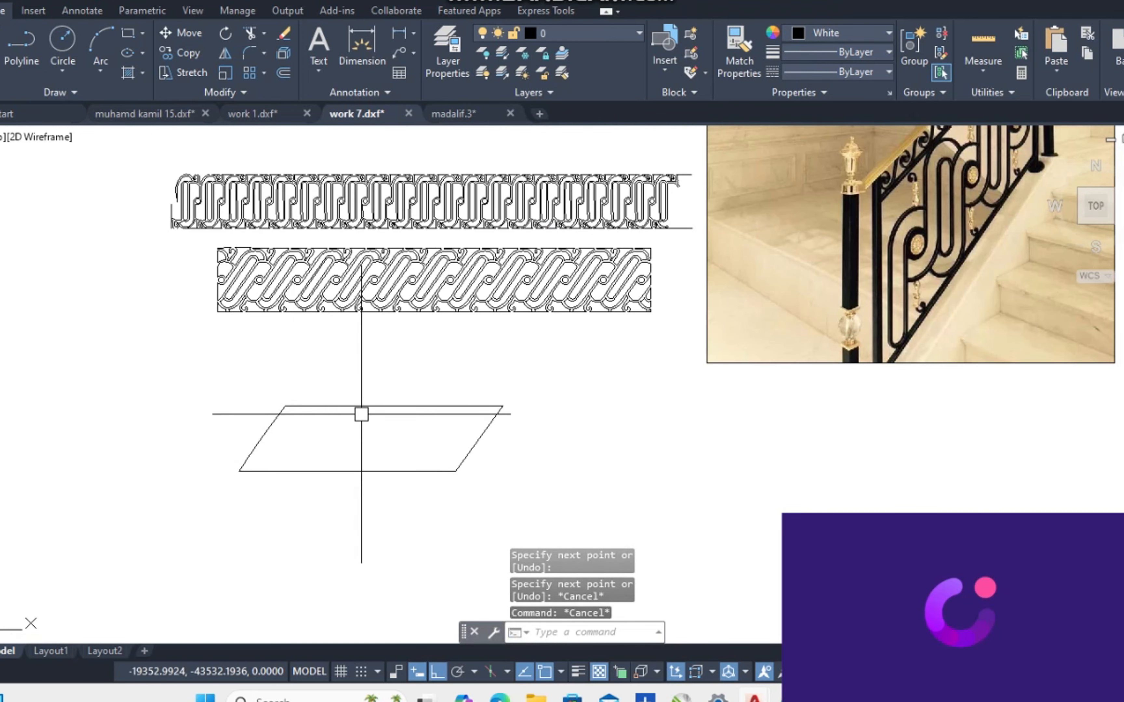
type("j")
key("Return")
left_click(533, 395)
left_click(214, 488)
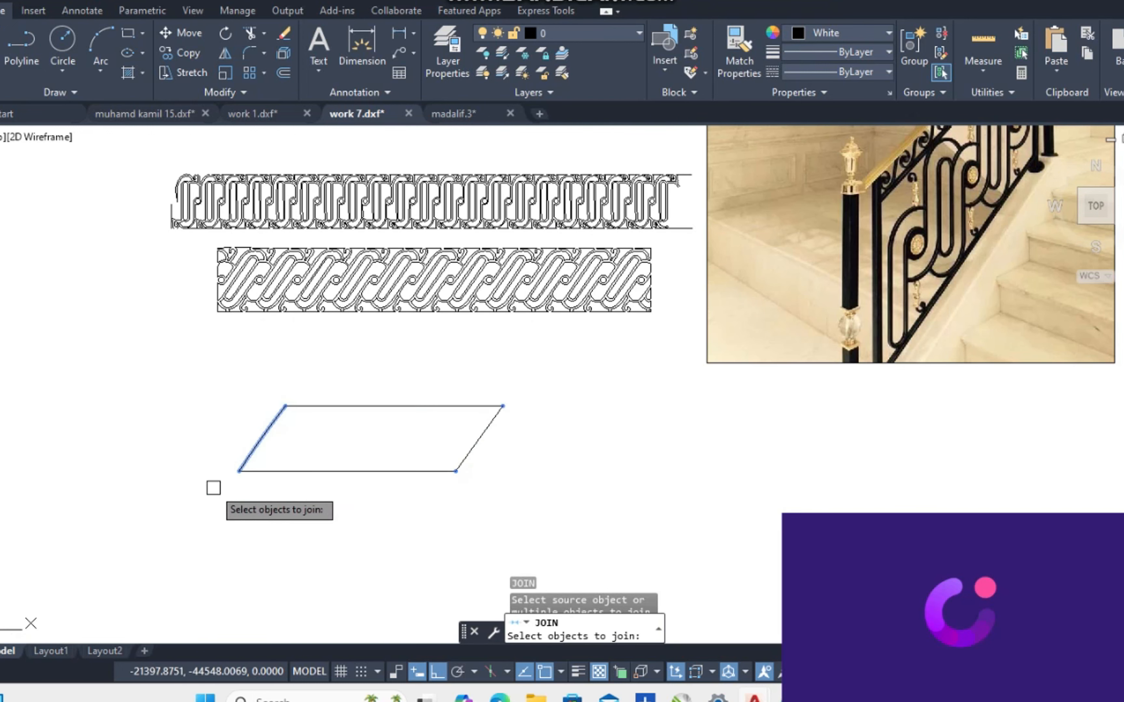
key("Return")
scroll(266, 450, "up", 4)
key("Escape")
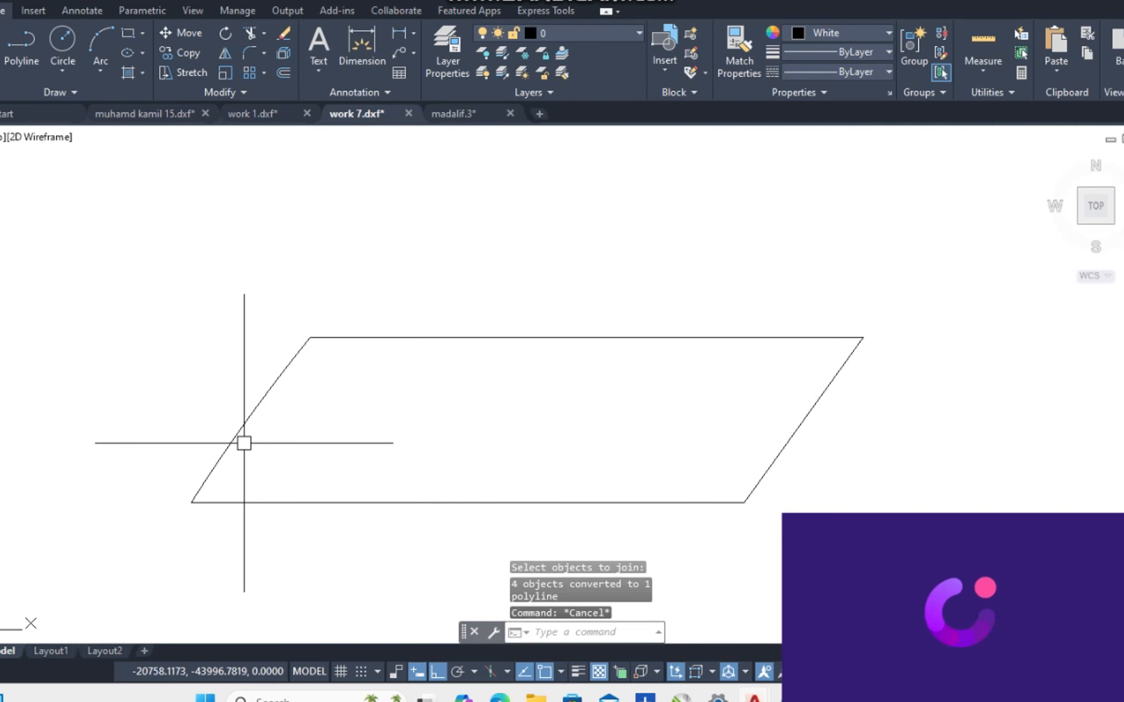
Draw a straight line between the lower and upper corners of the parallelogram's left side.
type("l")
key("Return")
left_click(191, 503)
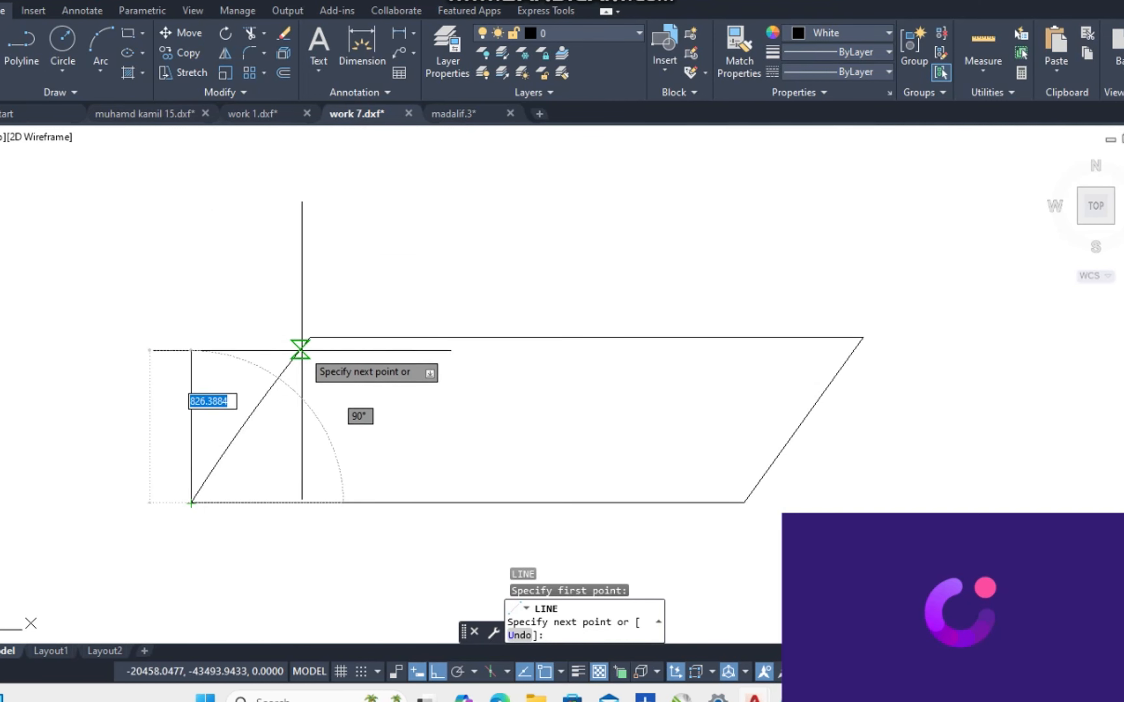
left_click(310, 338)
key("Escape")
Try erasing the overlapping objects along the parallelogram's left side one at a time, and undo each erasure.
scroll(247, 419, "up", 6)
left_click(245, 419)
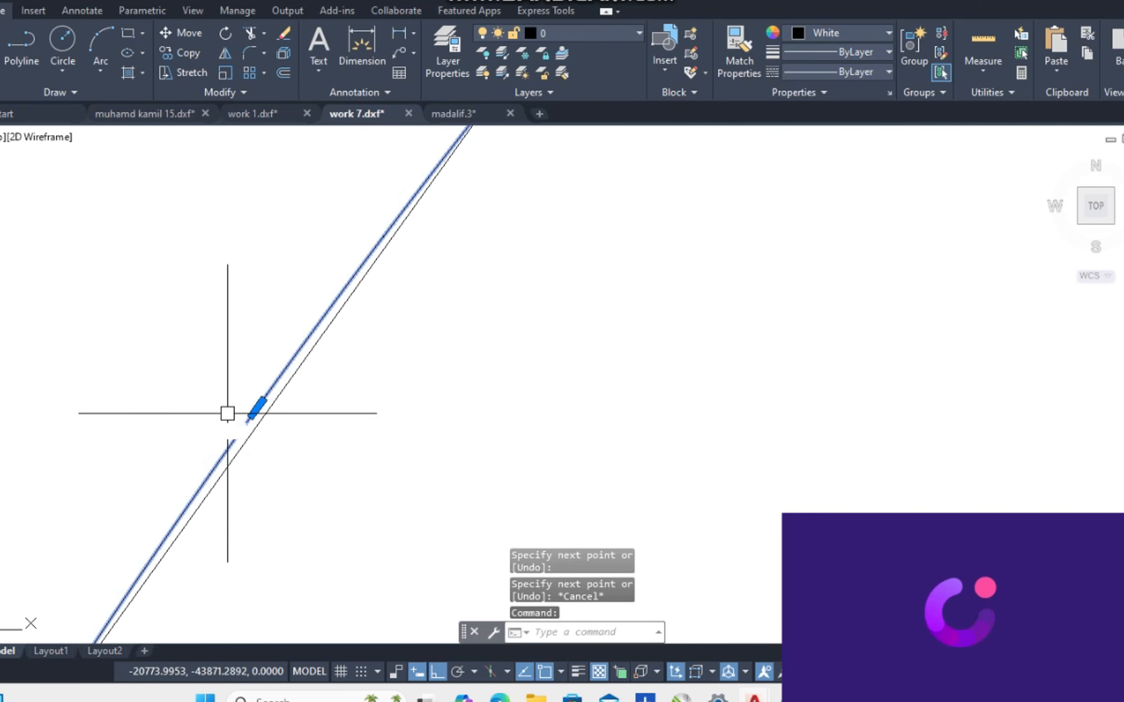
type("e")
key("Return")
scroll(191, 414, "down", 4)
scroll(270, 436, "down", 4)
key("ctrl+z")
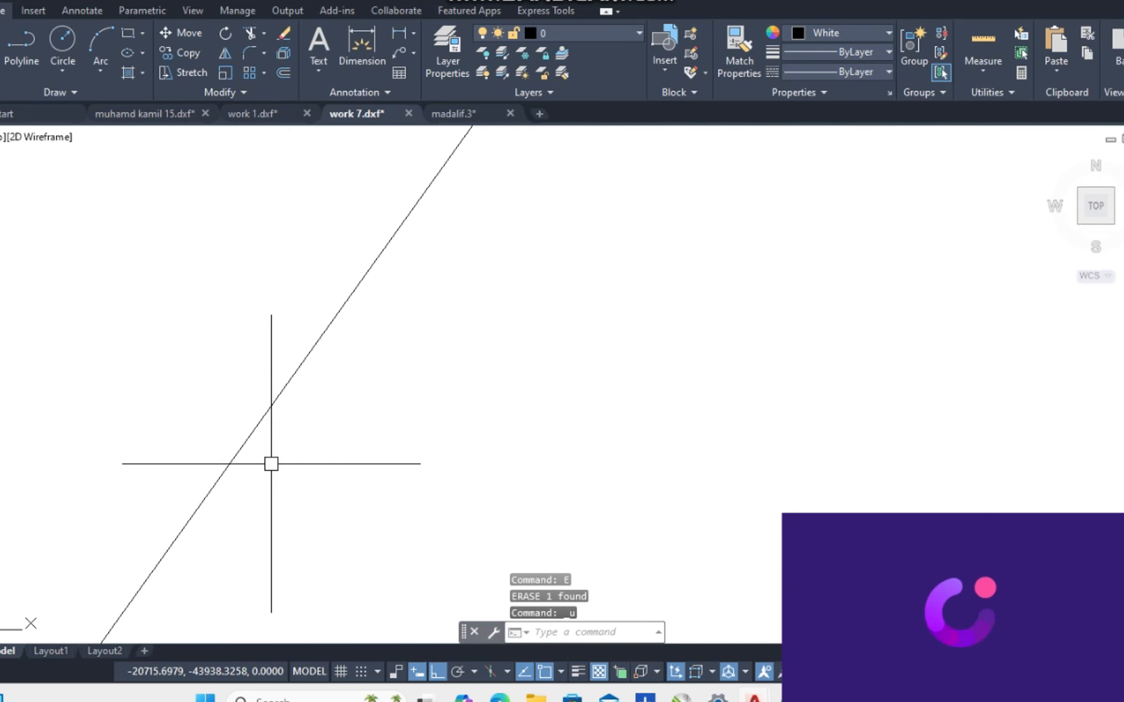
scroll(330, 466, "down", 3)
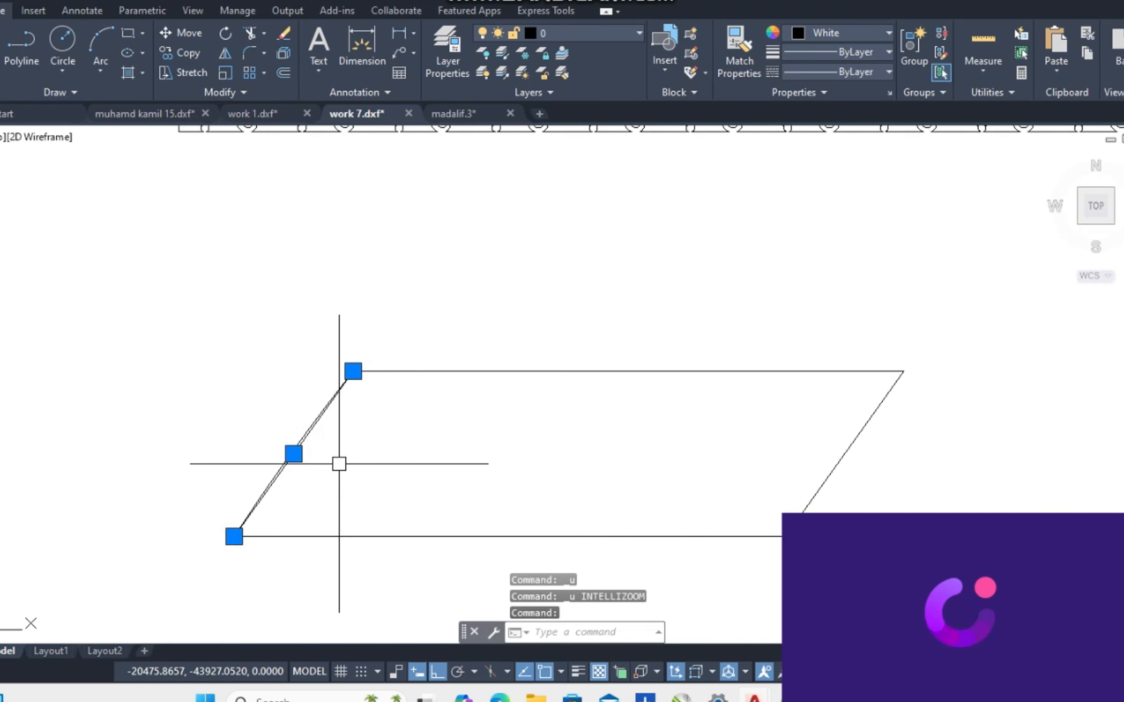
middle_click_drag(560, 475, 462, 473)
key("ctrl+z")
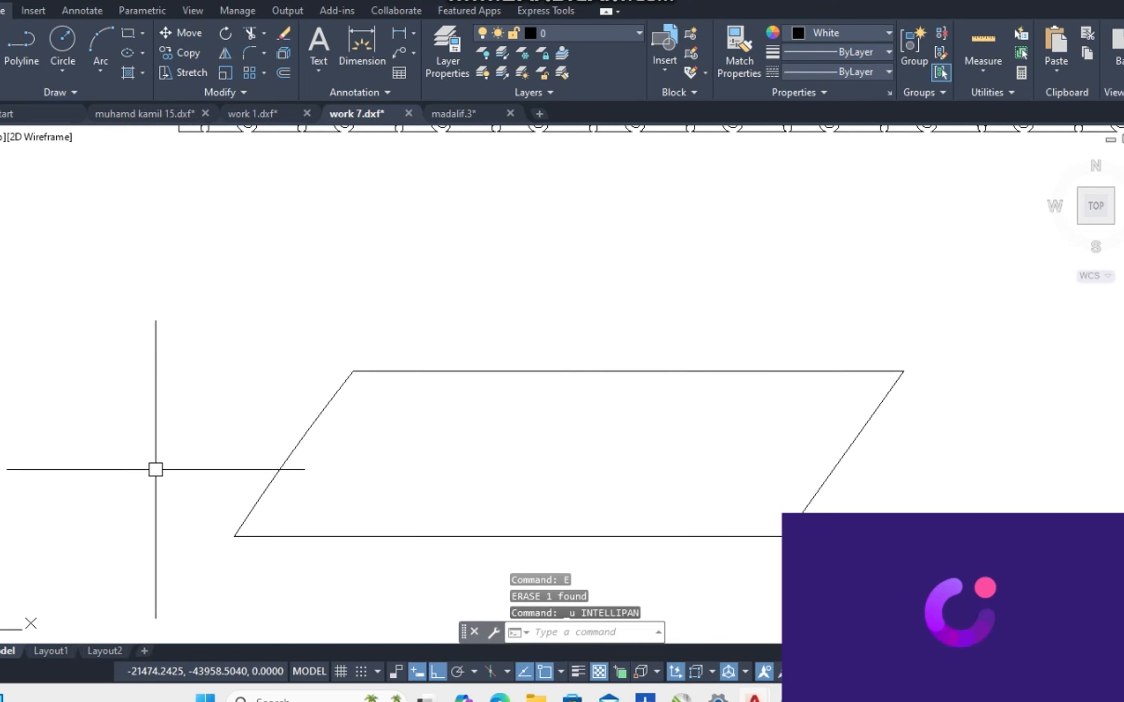
Explode the parallelogram polyline and erase its original left side, keeping the straight replacement line.
scroll(262, 494, "up", 5)
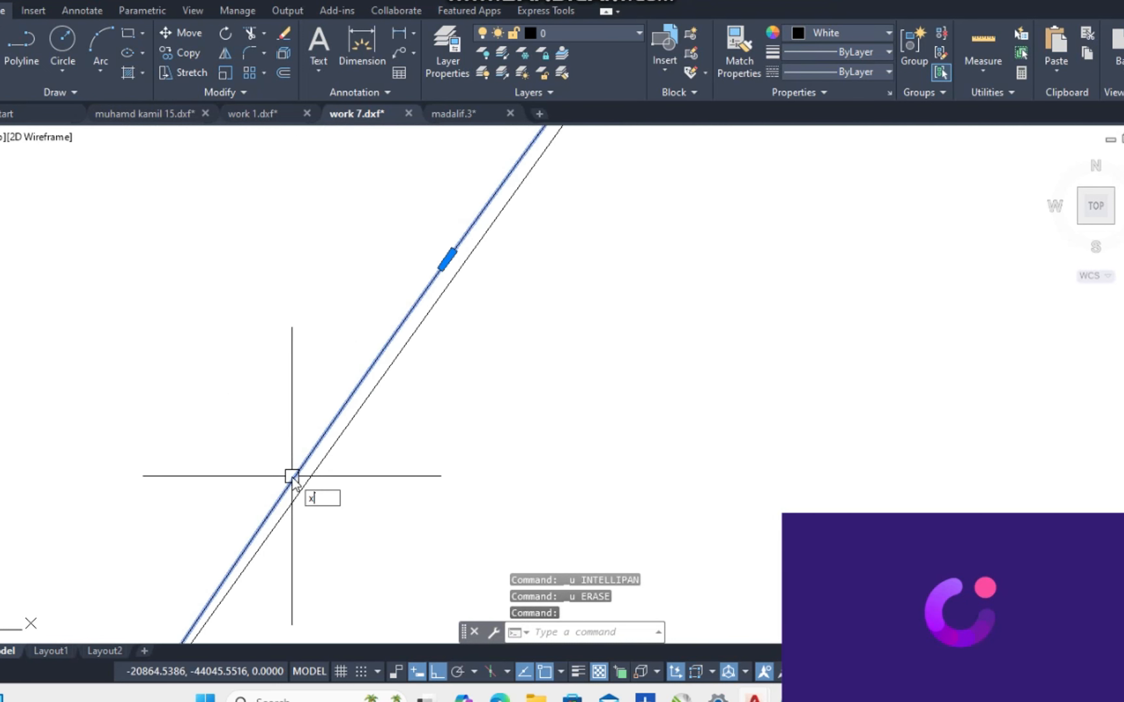
scroll(291, 476, "down", 3)
left_click(243, 460)
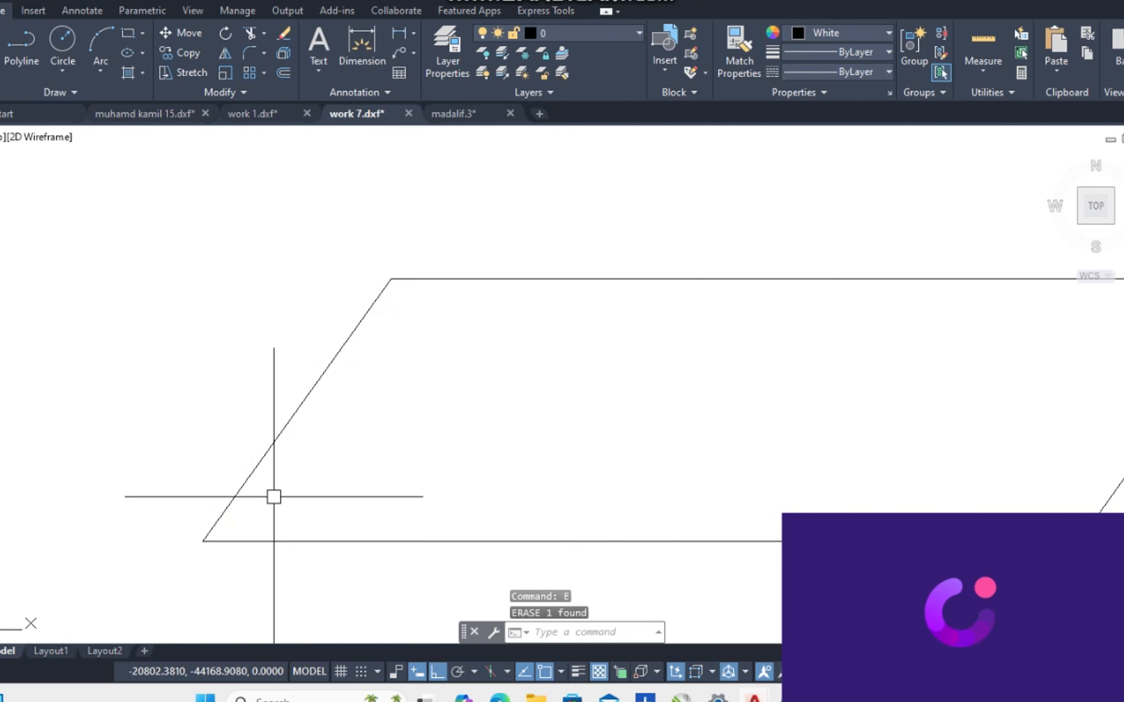
scroll(209, 534, "up", 3)
scroll(287, 488, "down", 5)
scroll(368, 401, "up", 5)
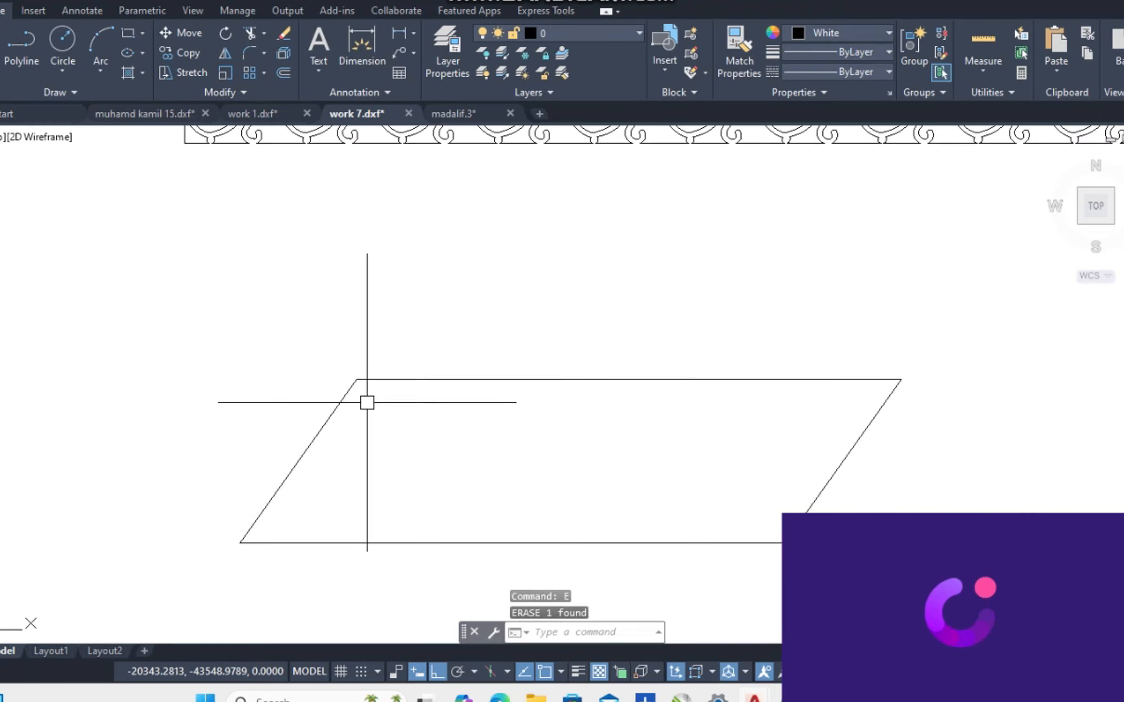
Draw a straight line between the two corners of the parallelogram's right side.
scroll(341, 337, "down", 5)
scroll(374, 463, "up", 1)
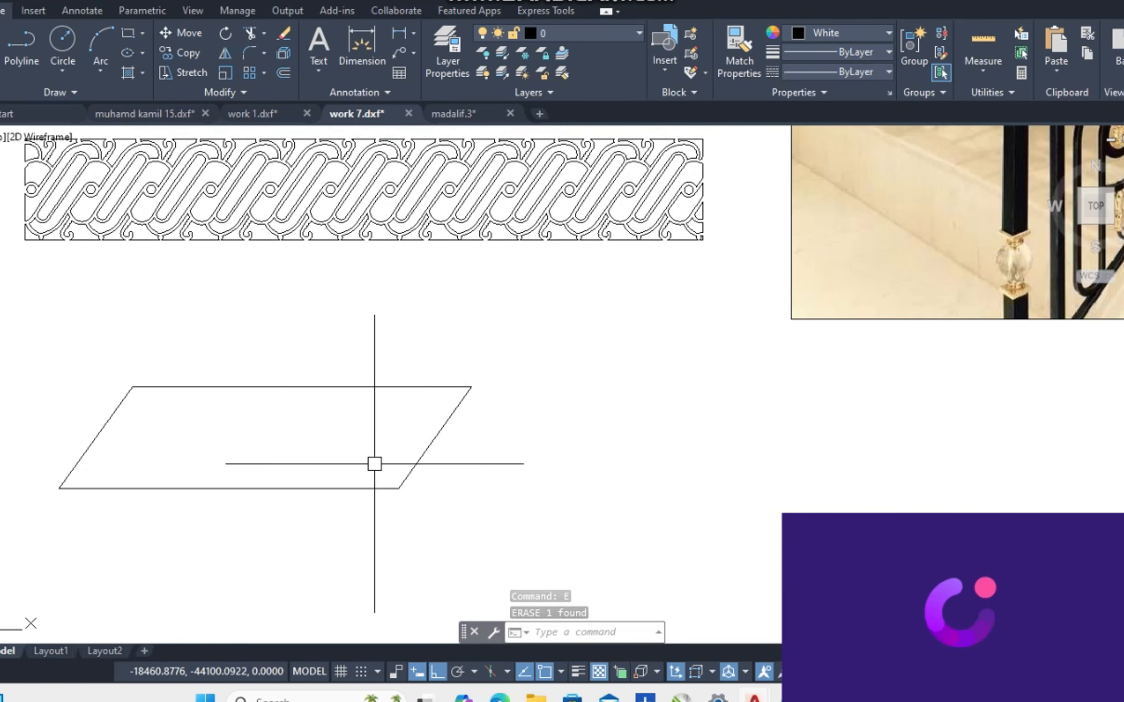
key("Return")
scroll(469, 390, "up", 5)
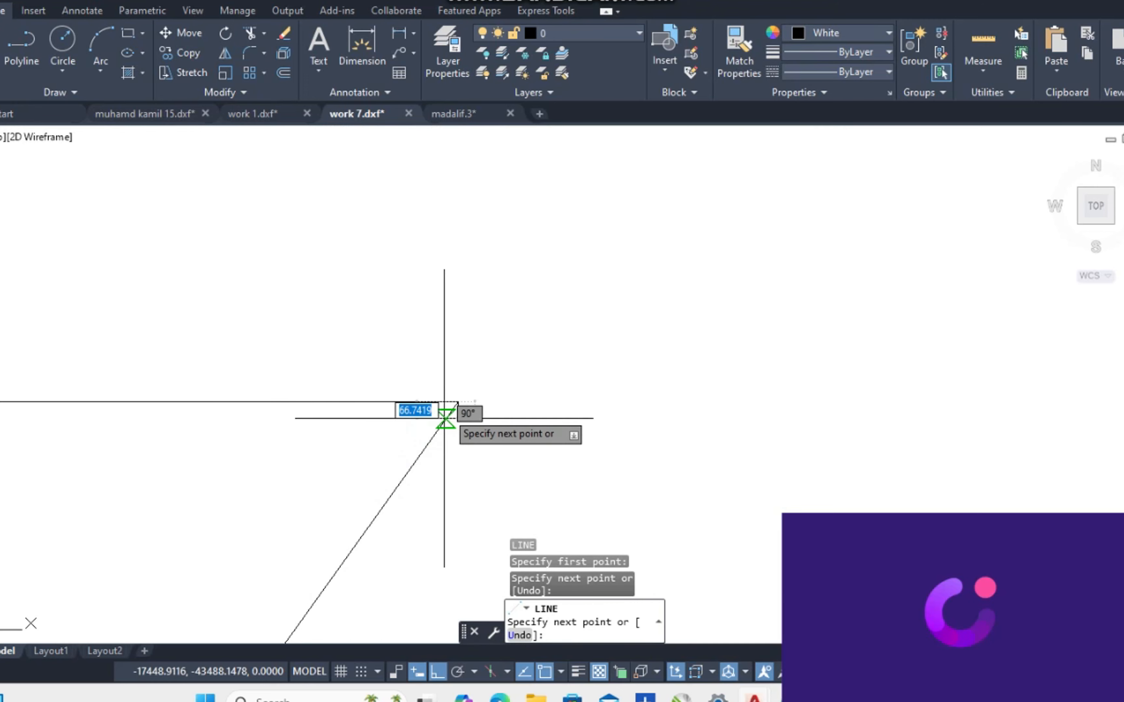
key("Escape")
Erase the original right side that overlaps the new straight line.
scroll(446, 428, "down", 2)
left_click(418, 445)
type("e")
key("Return")
scroll(473, 411, "down", 4)
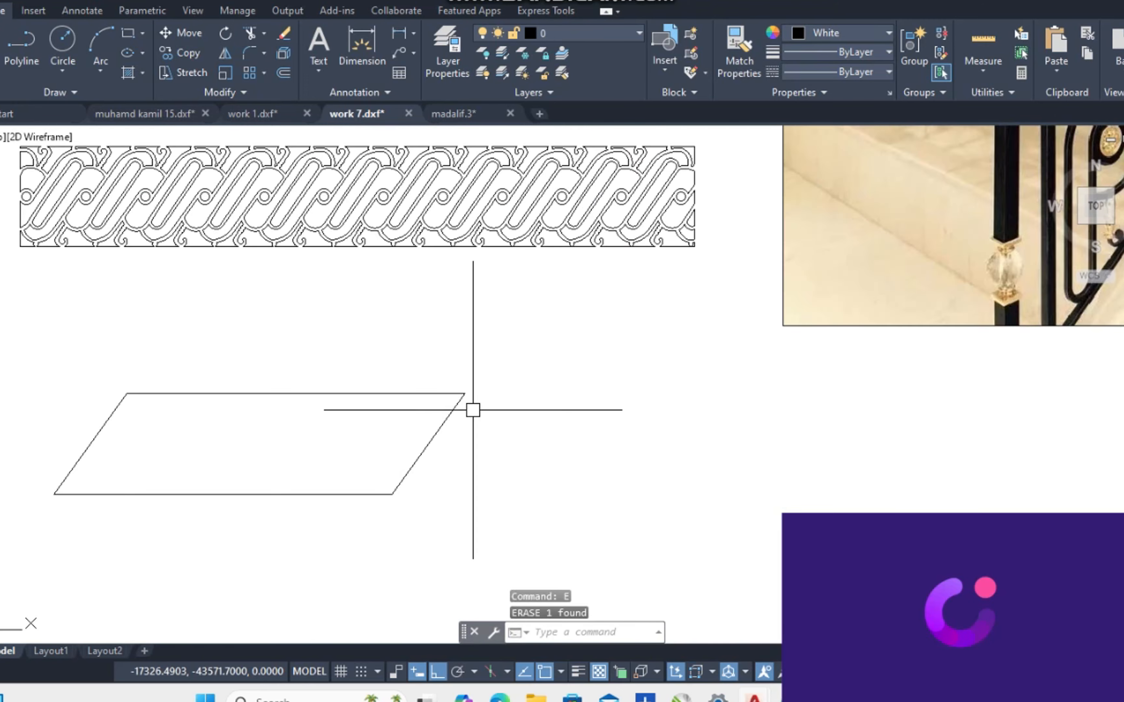
Join the four straight sides of the corrected parallelogram into a single polyline.
left_click(497, 383)
key("Escape")
key("Escape")
type("j")
key("Return")
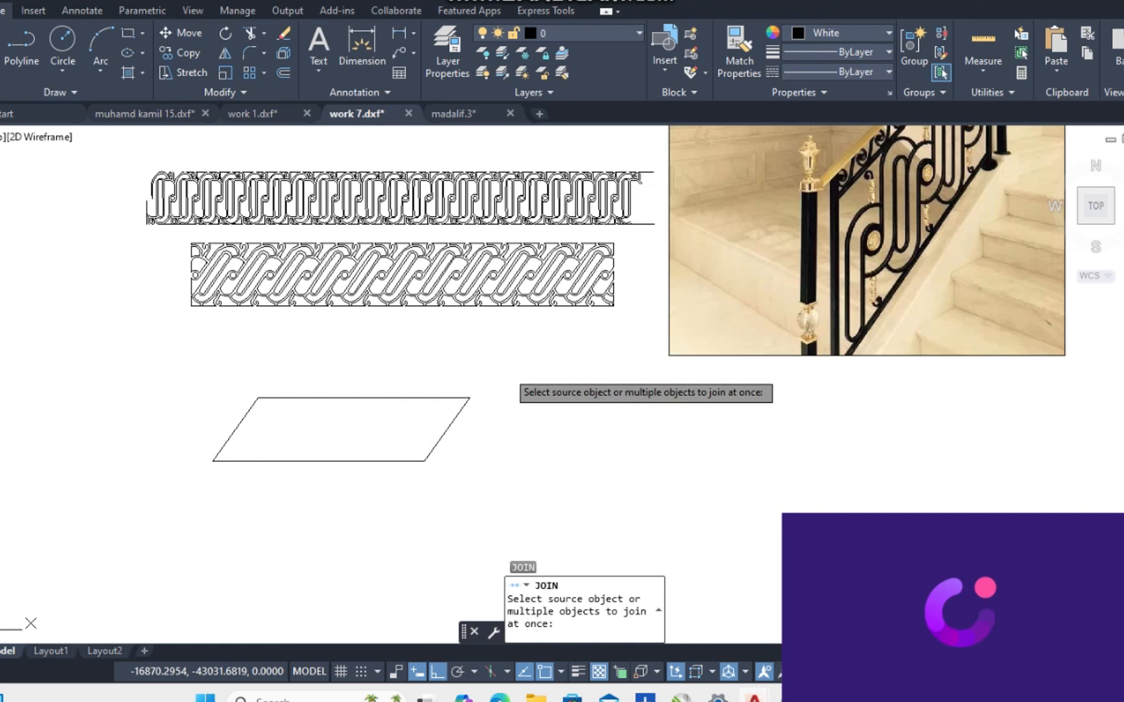
left_click(506, 371)
left_click(202, 455)
key("Return")
left_click(283, 461)
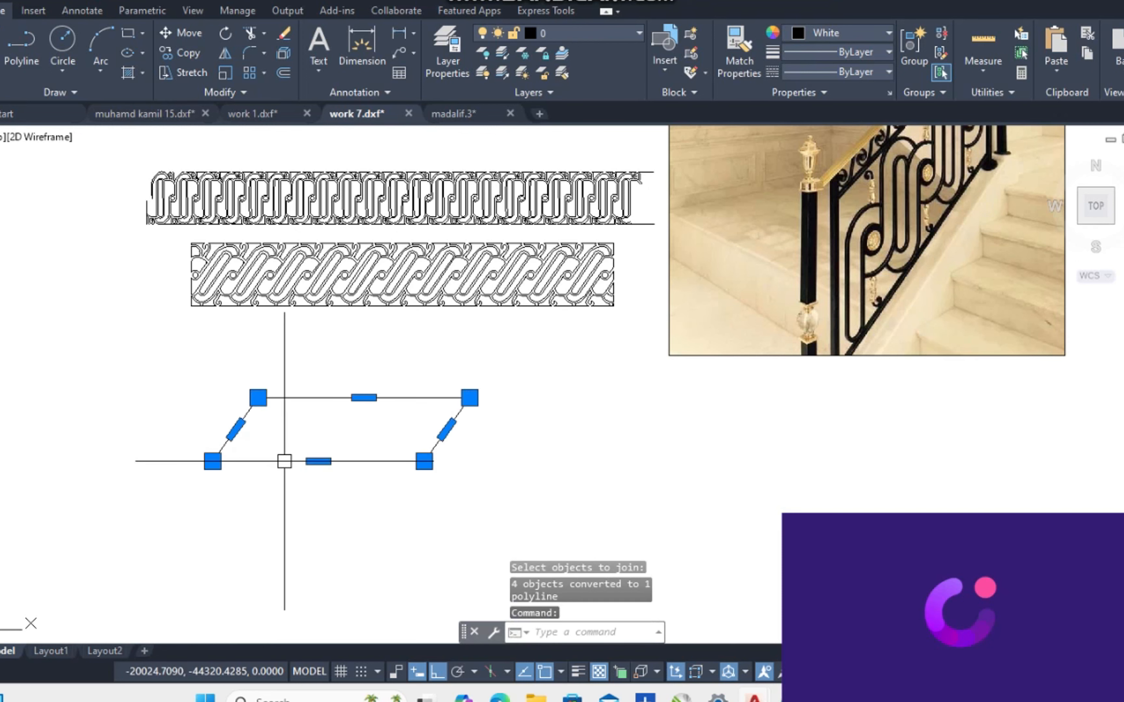
key("Escape")
Offset the parallelogram polyline inward by 20 units to form a double frame.
type("o")
key("Return")
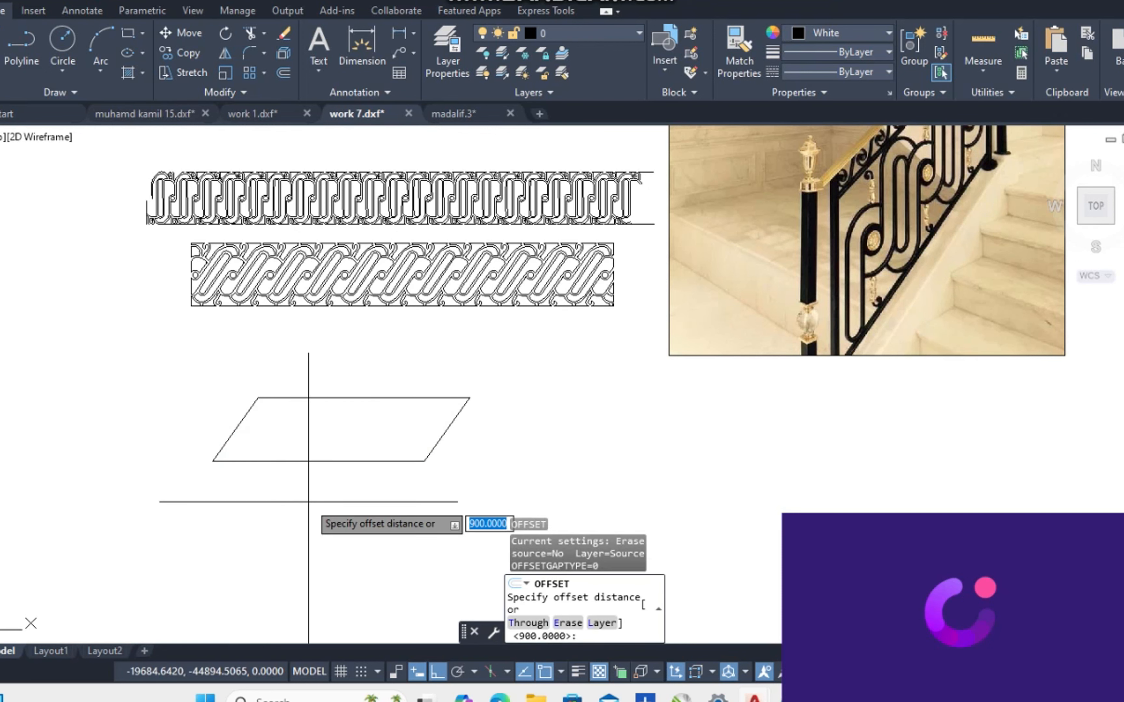
key("Return")
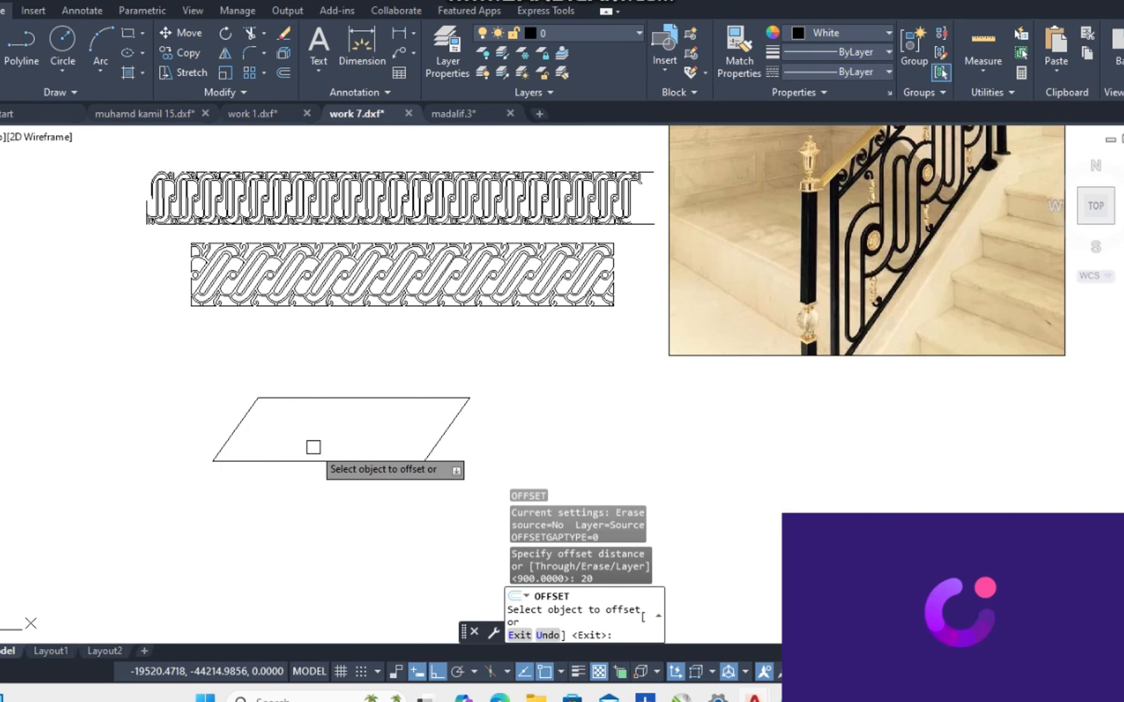
scroll(284, 409, "up", 4)
left_click(255, 361)
left_click(283, 394)
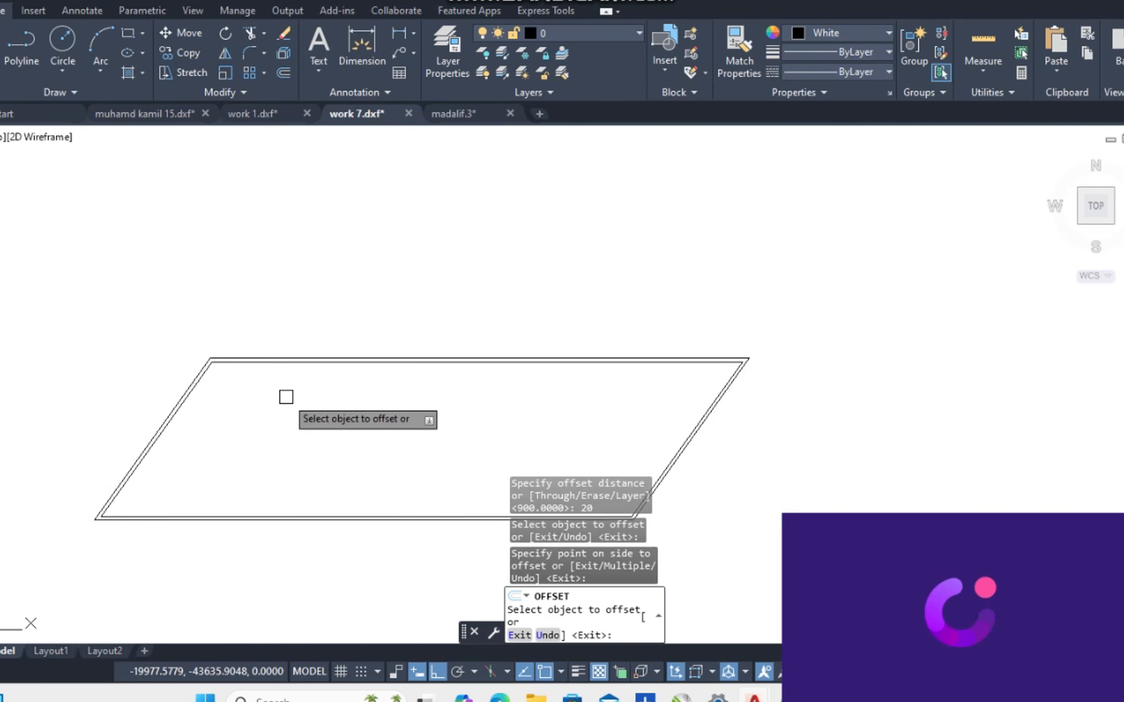
key("Escape")
Explode the inner parallelogram into separate lines.
left_click(204, 380)
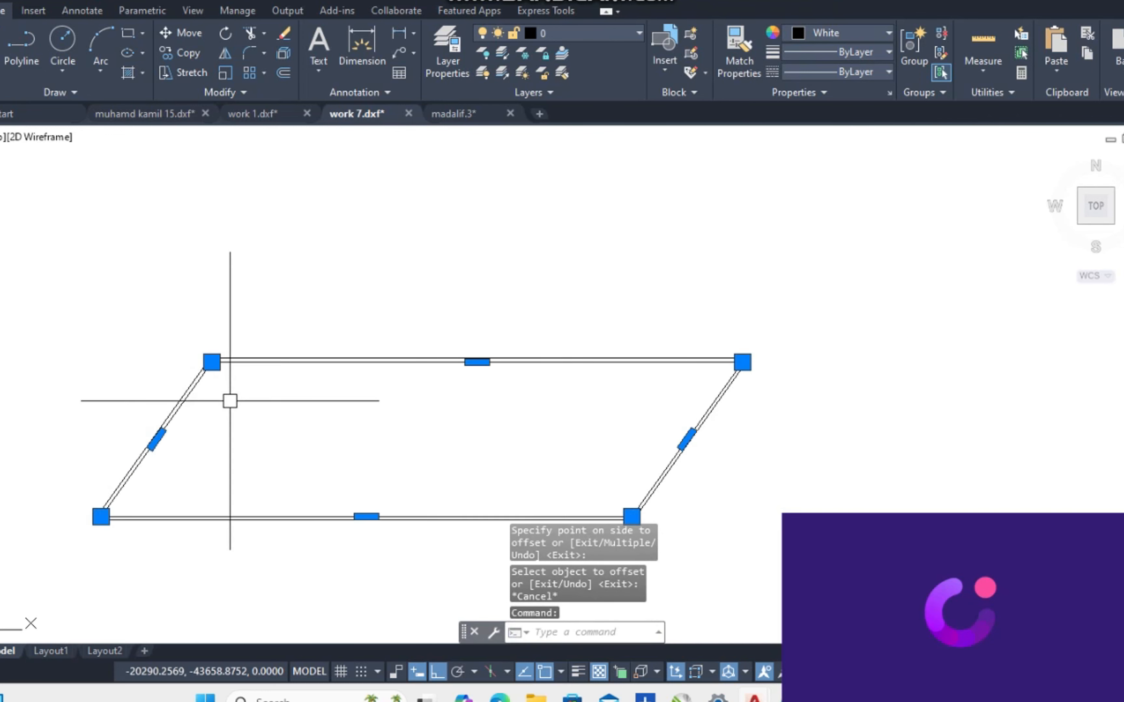
type("x")
key("Return")
Offset the inner parallelogram's top line downward by 100 units.
type("o")
key("Return")
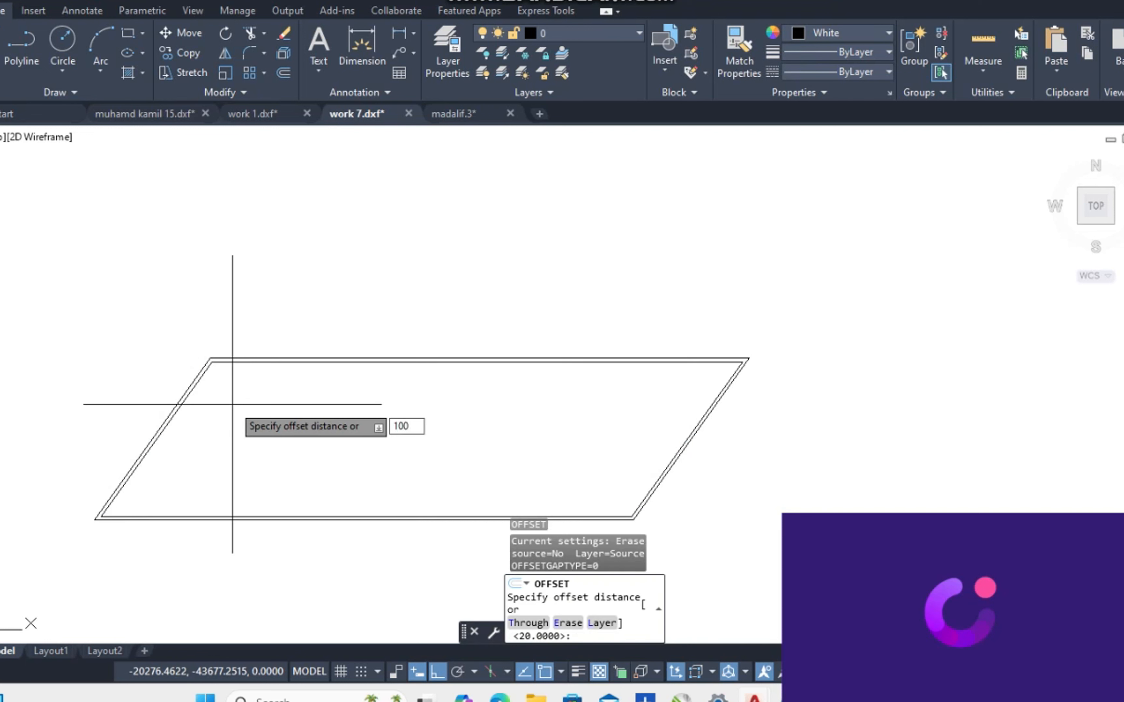
type("100")
key("Return")
scroll(233, 371, "up", 3)
left_click(232, 344)
left_click(227, 372)
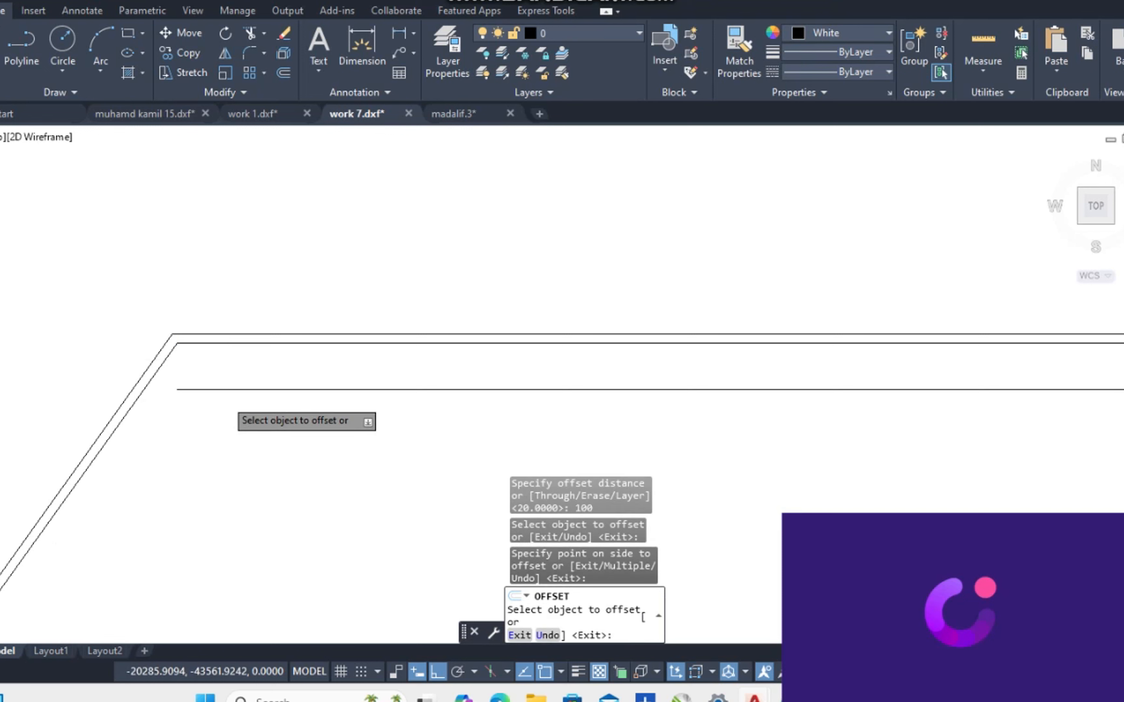
Offset the new horizontal line downward by 20 units to form a double crossbar.
key("Return")
key("Return")
scroll(225, 392, "down", 2)
type("20")
key("Return")
left_click(224, 394)
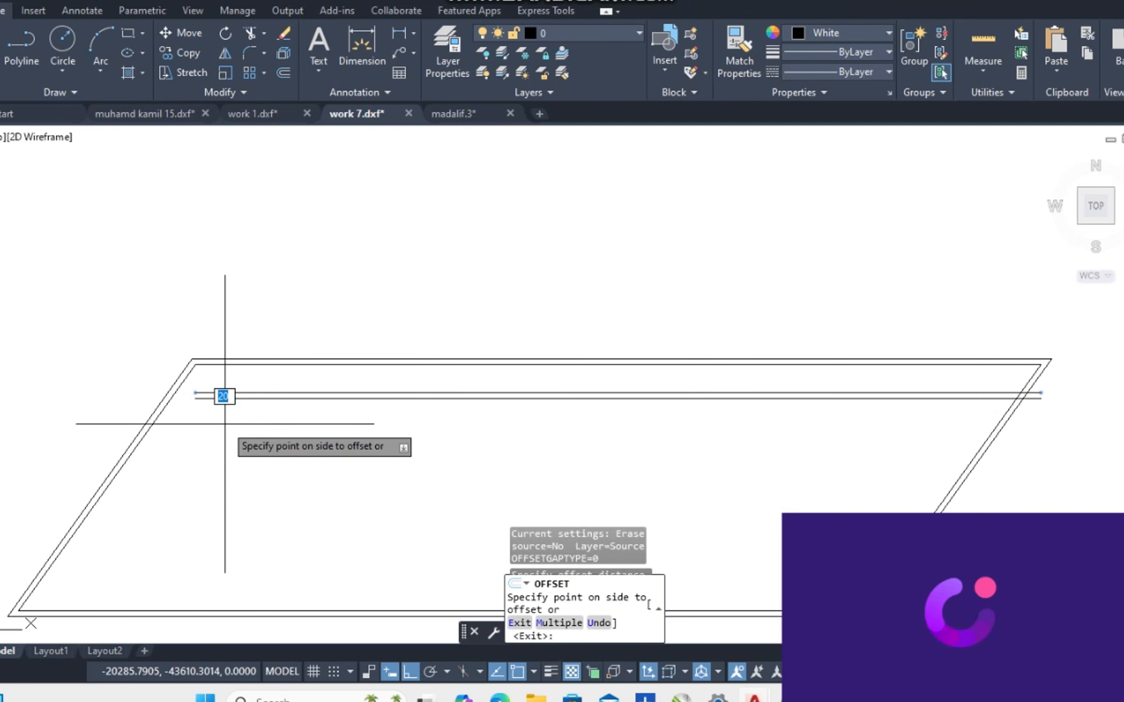
left_click(224, 424)
key("Return")
Extend the crossbar lines to the frame's left side and trim them between the two right side lines.
type("tr")
key("Return")
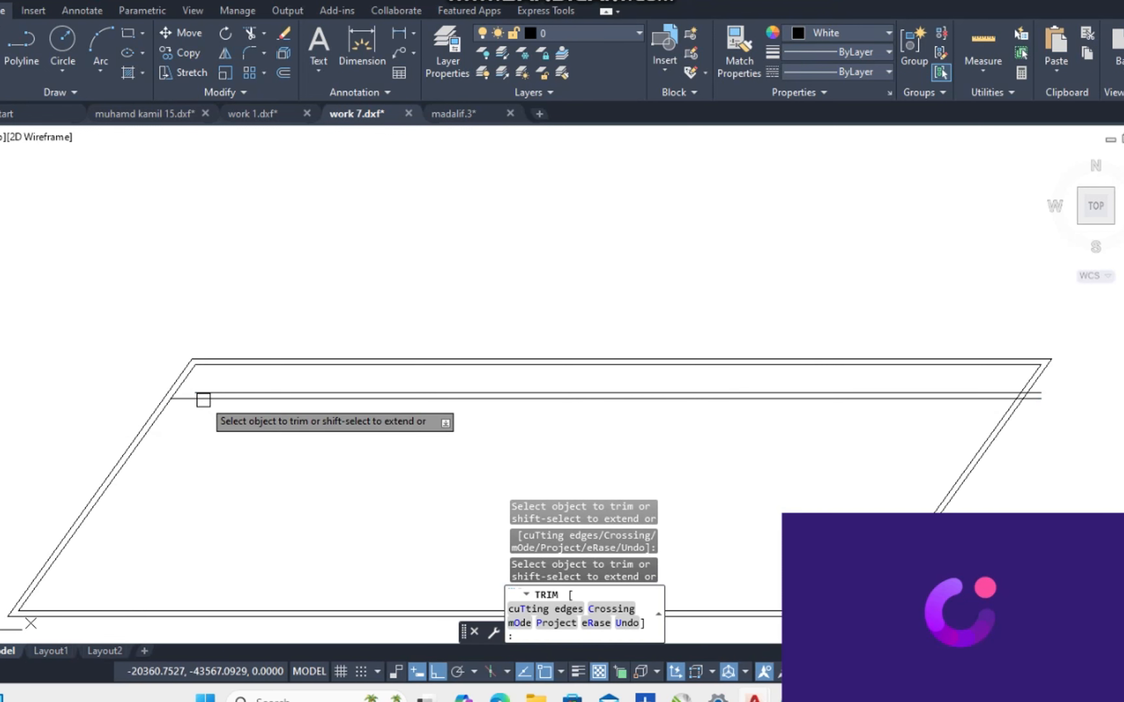
scroll(202, 392, "down", 2)
scroll(557, 394, "up", 8)
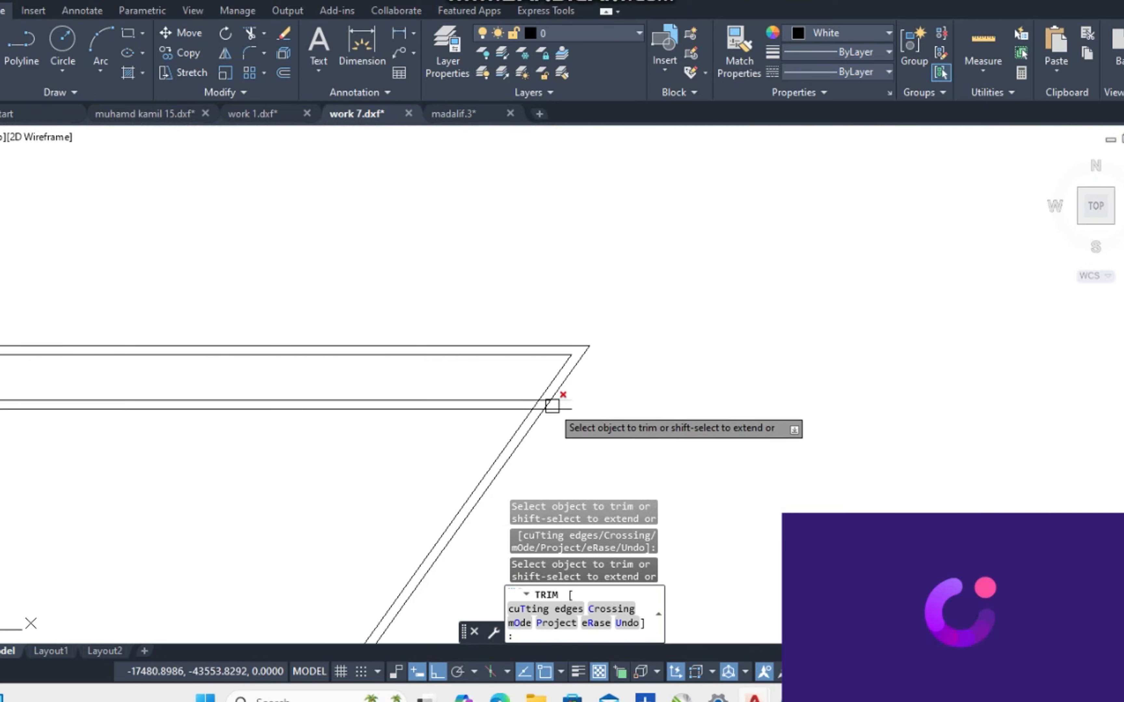
key("Escape")
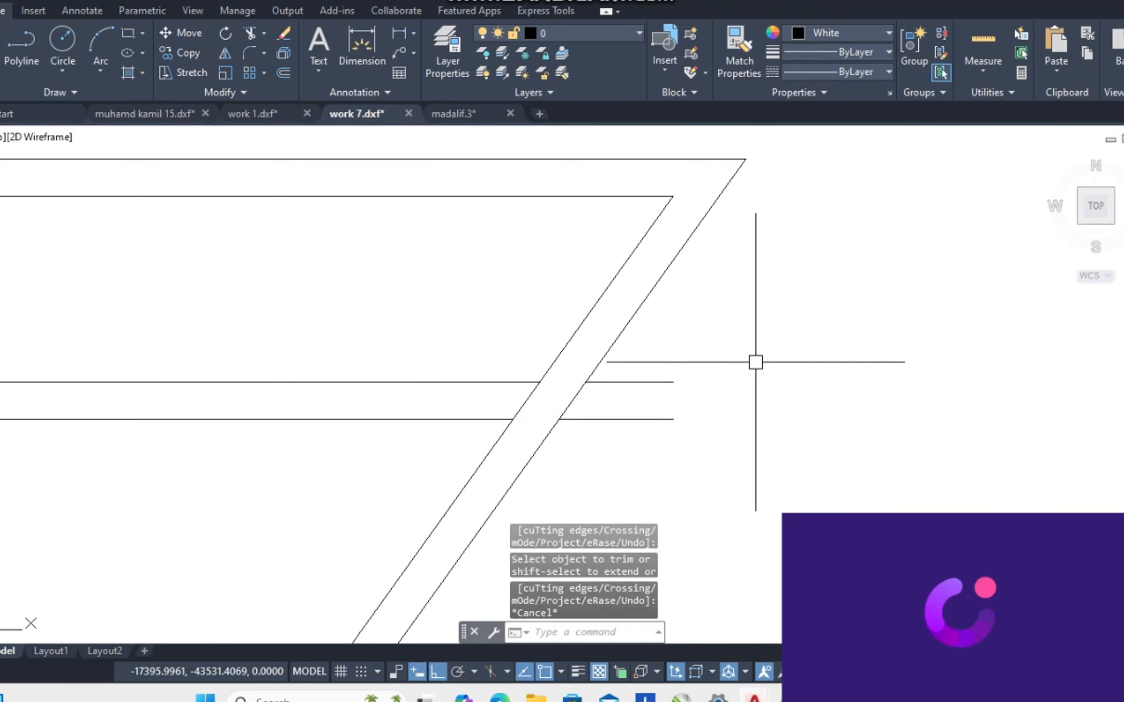
Erase the two leftover crossbar stubs outside the frame's right side.
left_click(755, 362)
left_click(669, 423)
type("E")
key("Return")
scroll(721, 427, "down", 3)
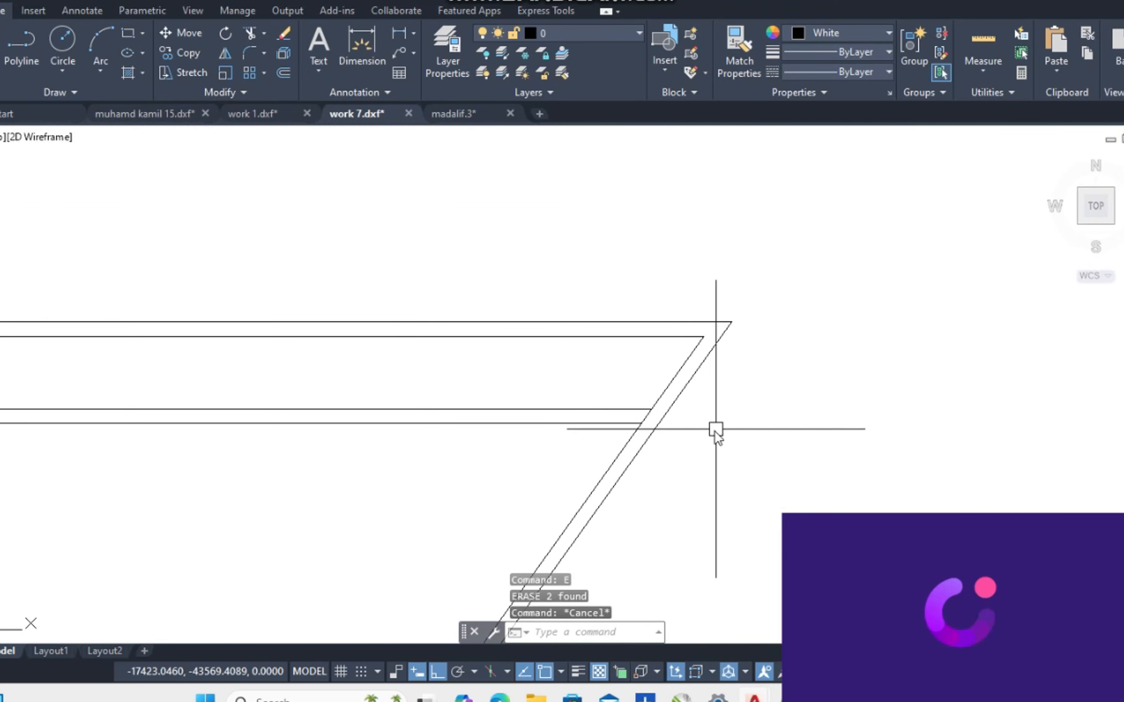
Trim the inner slanted side lines between the two crossbar lines at both ends.
type("tr")
key("Return")
scroll(670, 414, "down", 5)
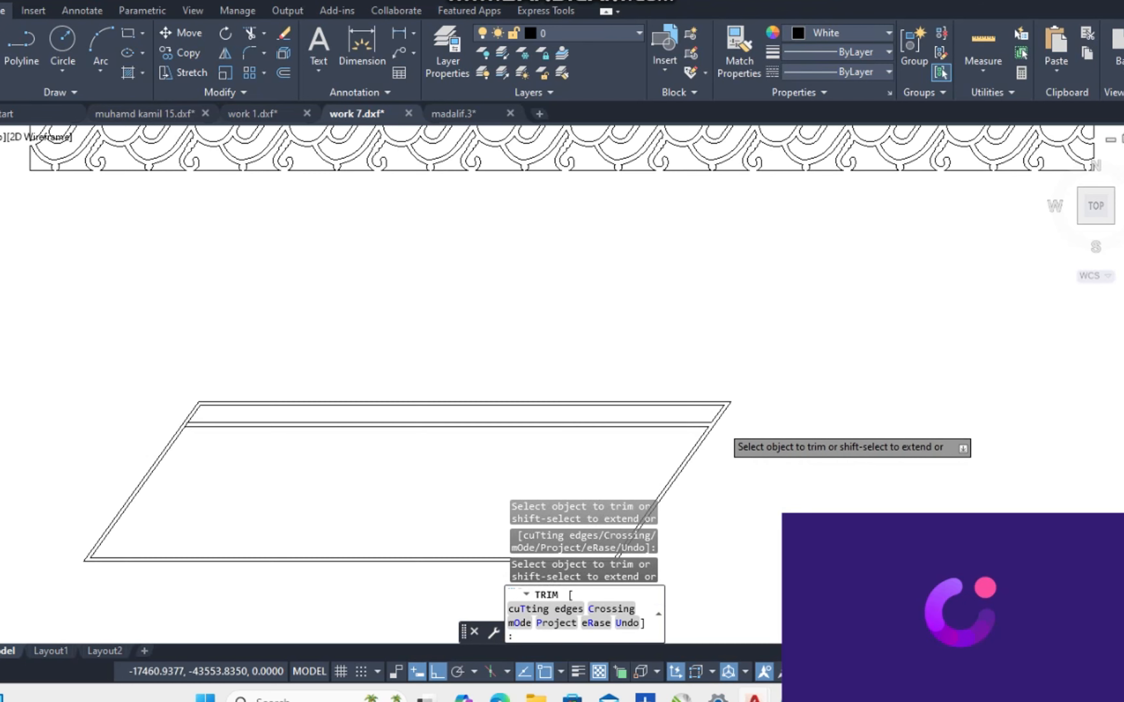
scroll(193, 416, "up", 8)
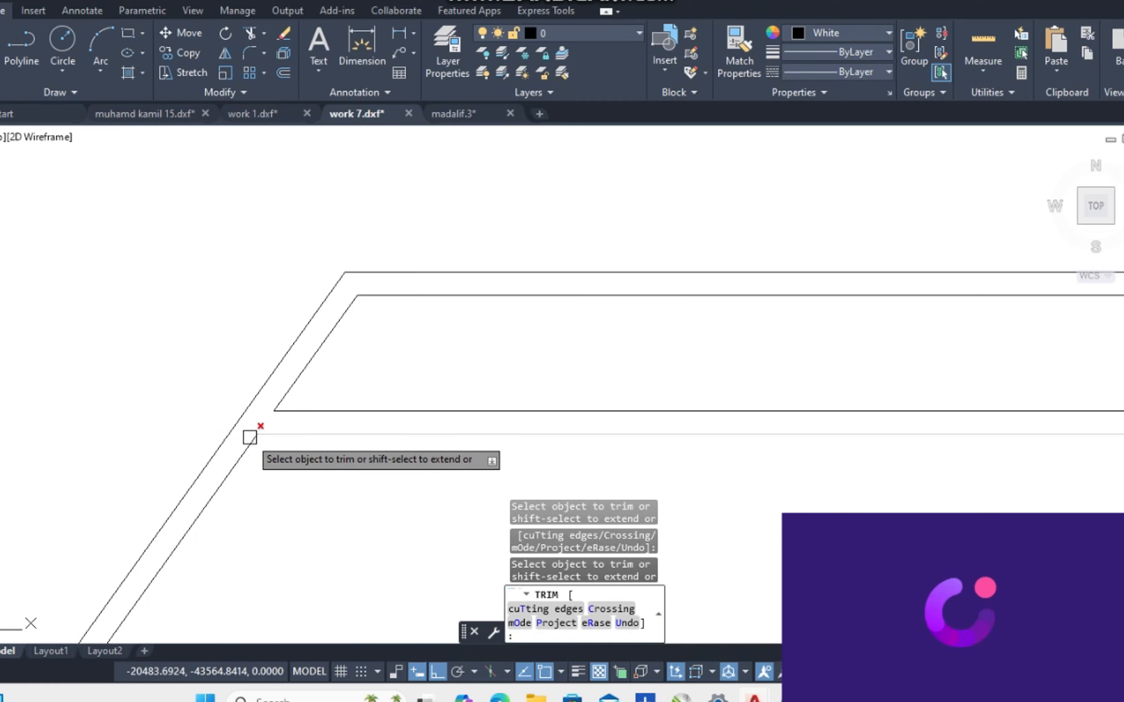
scroll(244, 446, "down", 6)
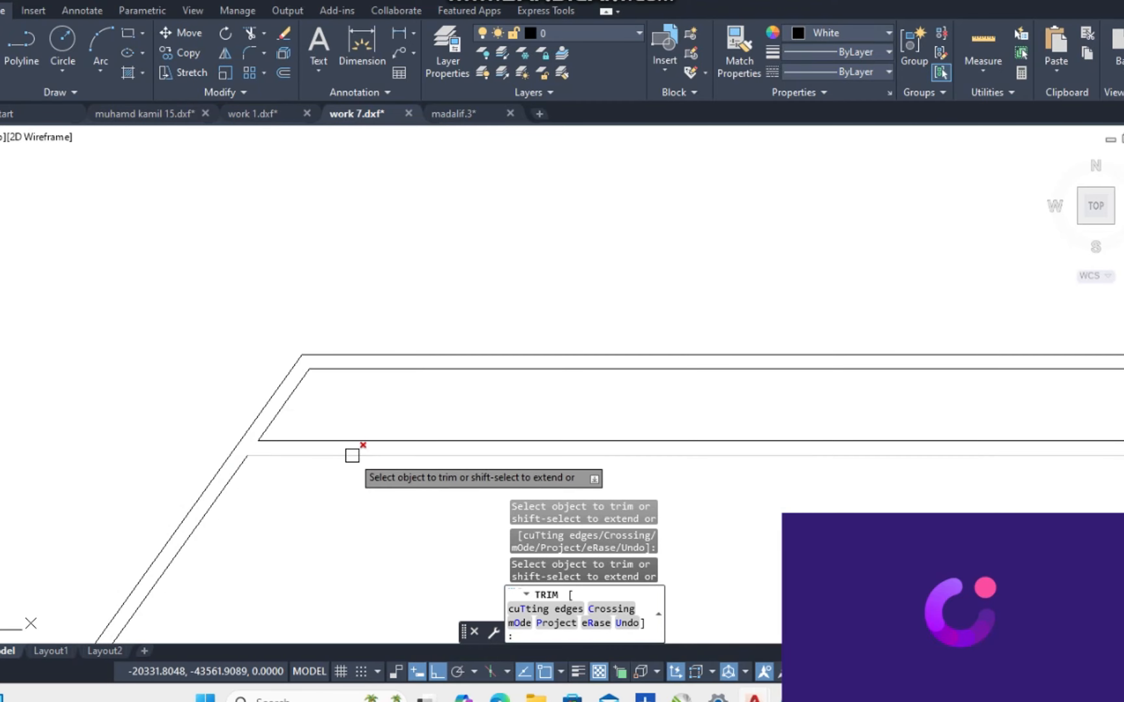
mouse_move(410, 426)
middle_mouse_down()
mouse_move(377, 334)
mouse_move(392, 428)
middle_mouse_up()
key("Escape")
Copy the left portion of the thin scroll border strip from its lower-left corner to just above the parallelogram frame.
scroll(391, 427, "down", 3)
scroll(381, 208, "up", 5)
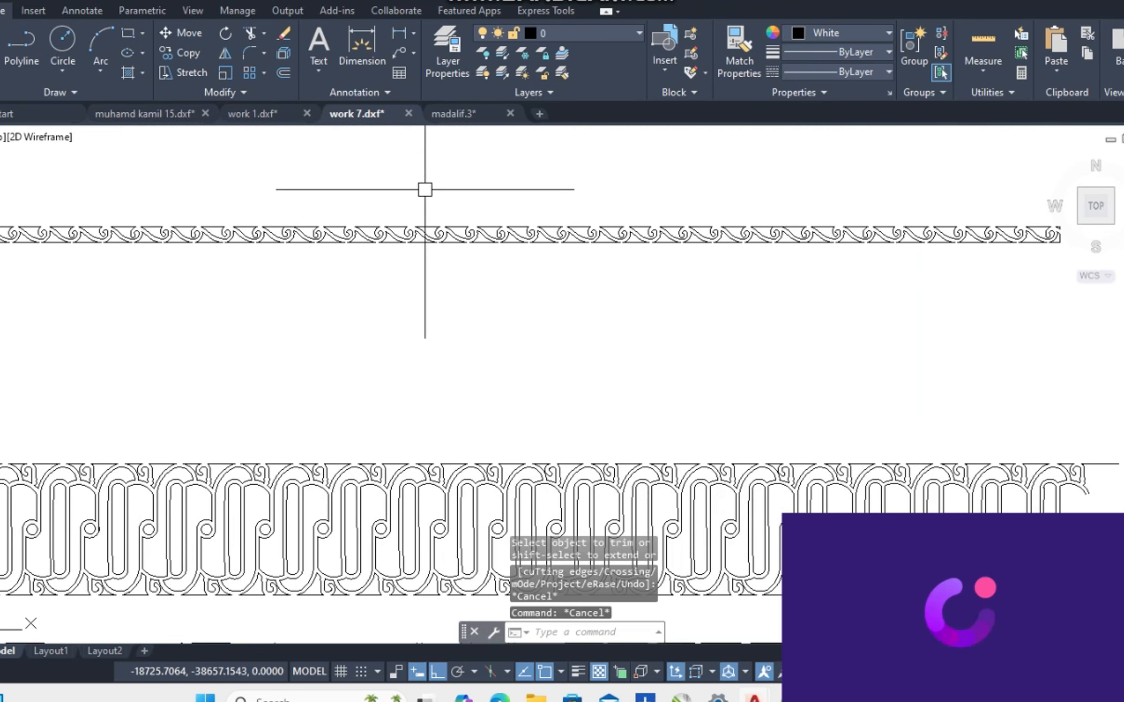
scroll(678, 205, "up", 3)
left_click(695, 206)
middle_click_drag(153, 301, 465, 328)
scroll(412, 334, "down", 2)
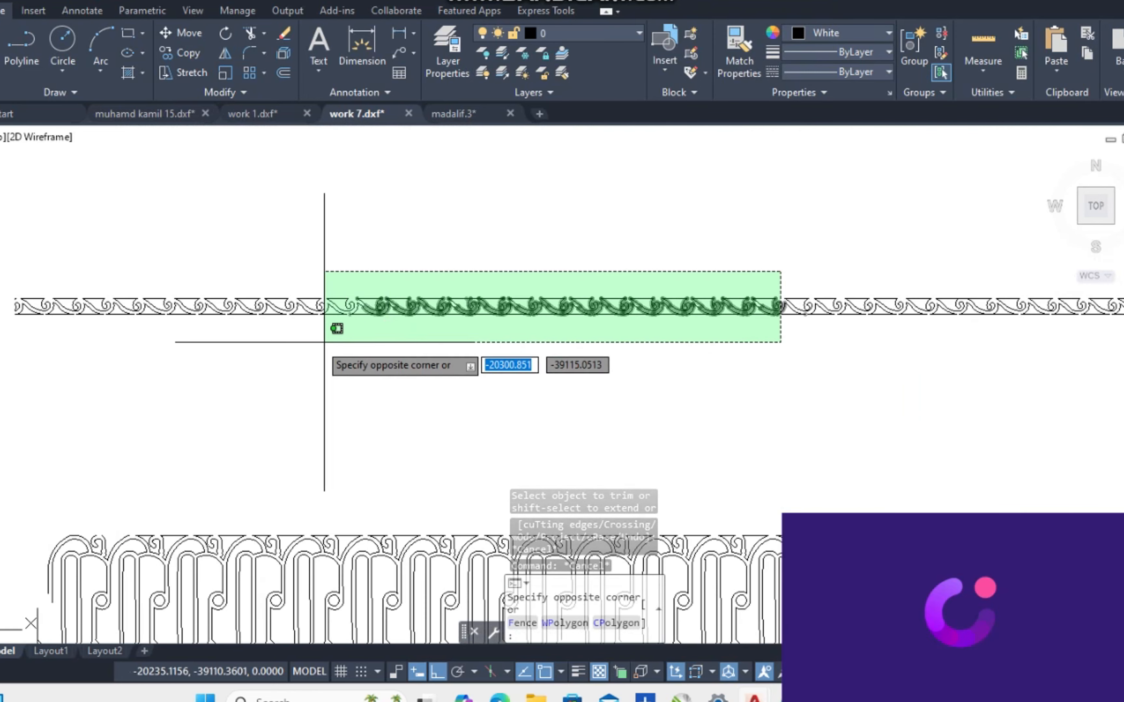
left_click(18, 346)
middle_click_drag(33, 346, 214, 370)
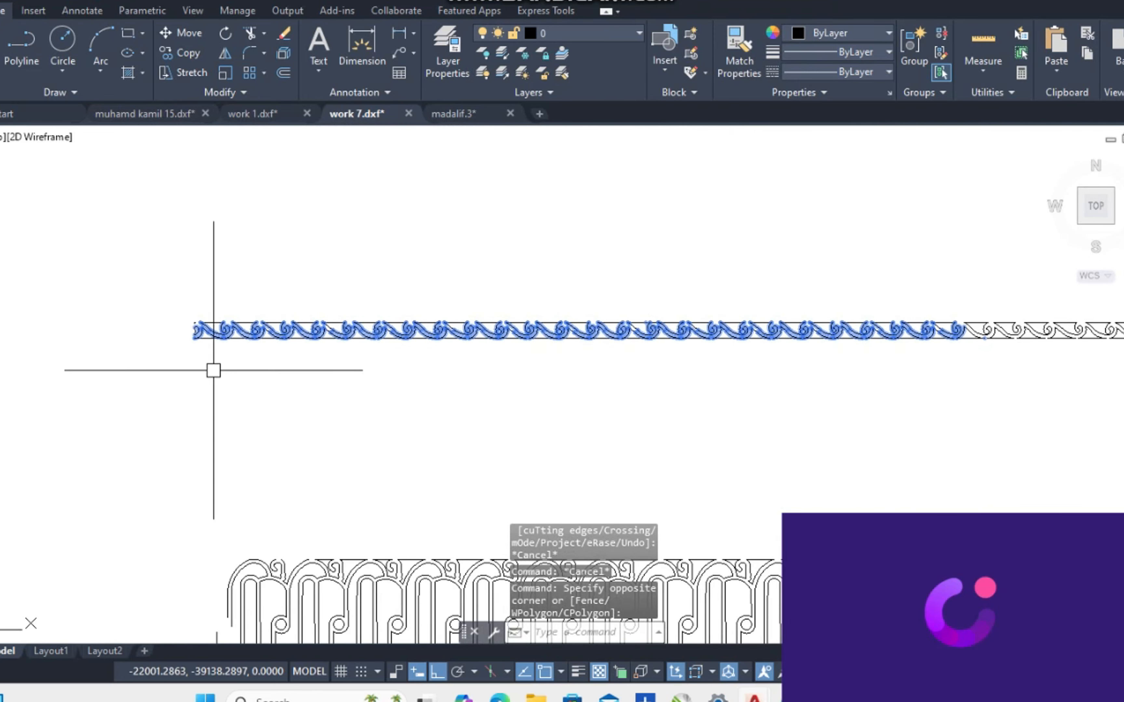
type("co")
key("Return")
scroll(196, 326, "up", 5)
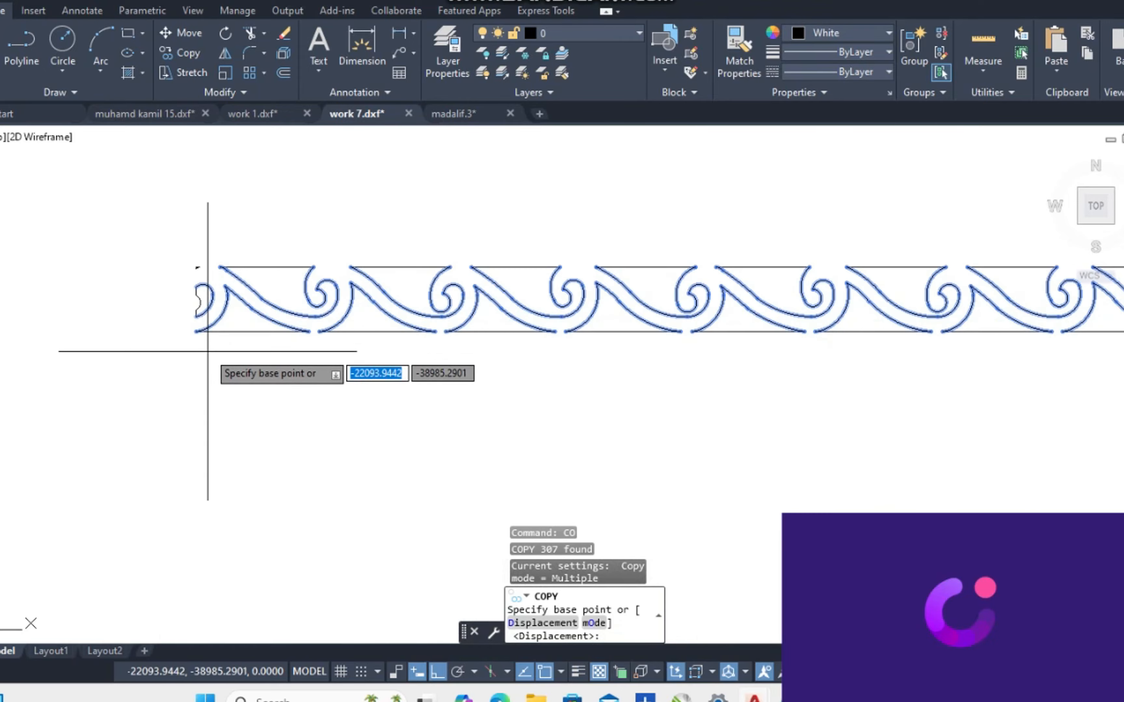
left_click(195, 330)
scroll(239, 388, "down", 5)
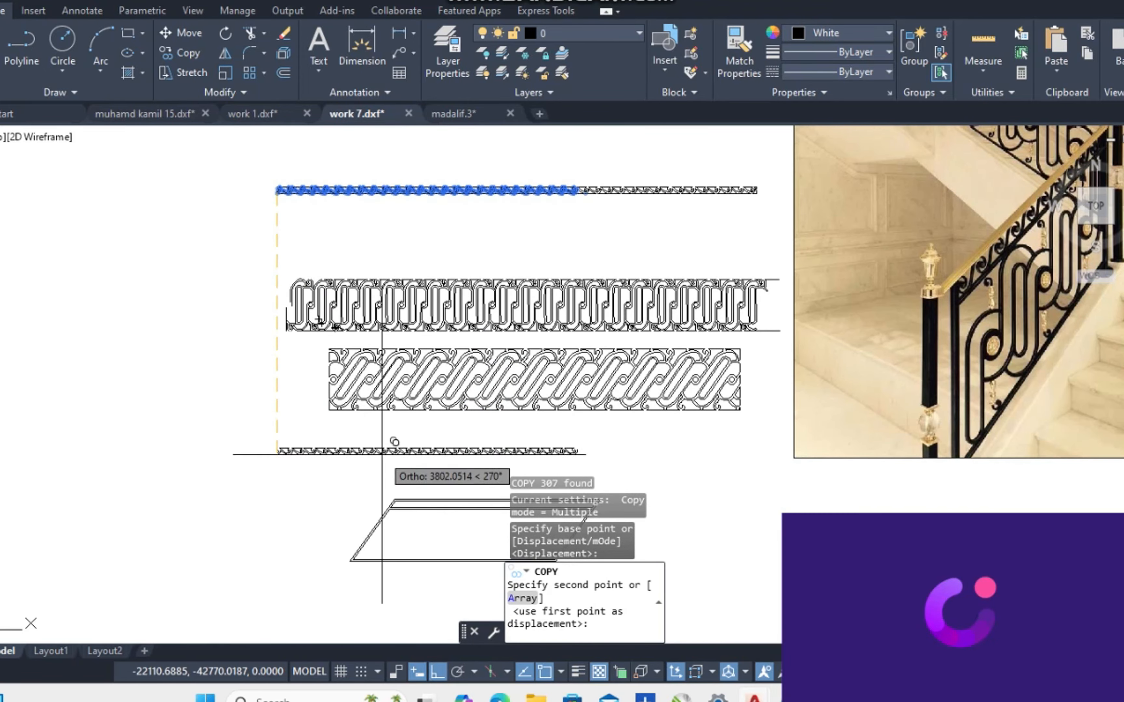
key("F8")
middle_click_drag(386, 501, 344, 373)
scroll(337, 382, "up", 6)
scroll(354, 365, "up", 4)
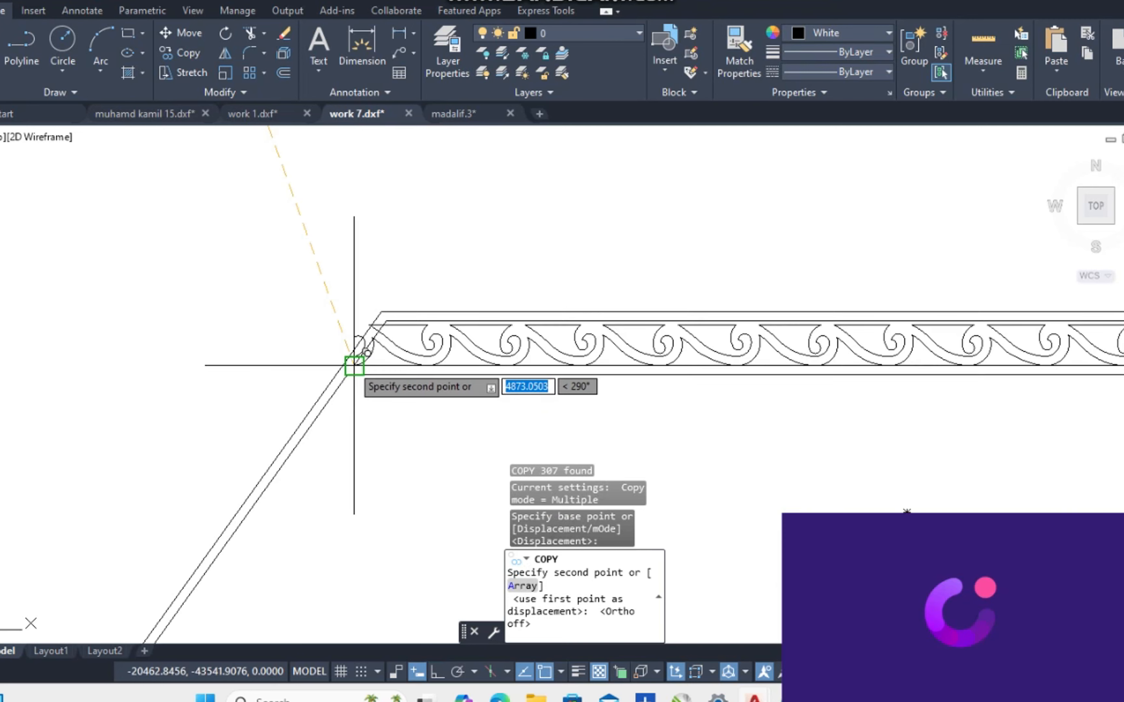
scroll(349, 368, "down", 4)
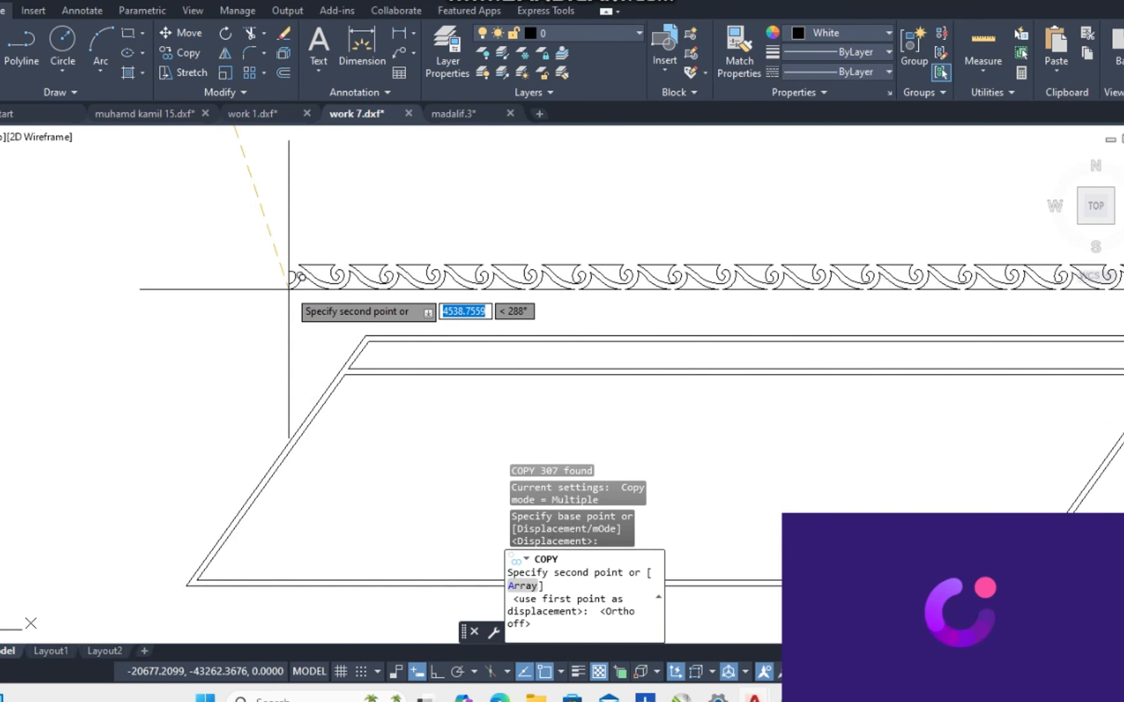
left_click(288, 287)
key("Escape")
Draw a vertical line across the copied scroll strip from its top edge and trim it at the bottom edge.
middle_click_drag(405, 295, 376, 364)
type("l")
key("Return")
scroll(363, 351, "up", 4)
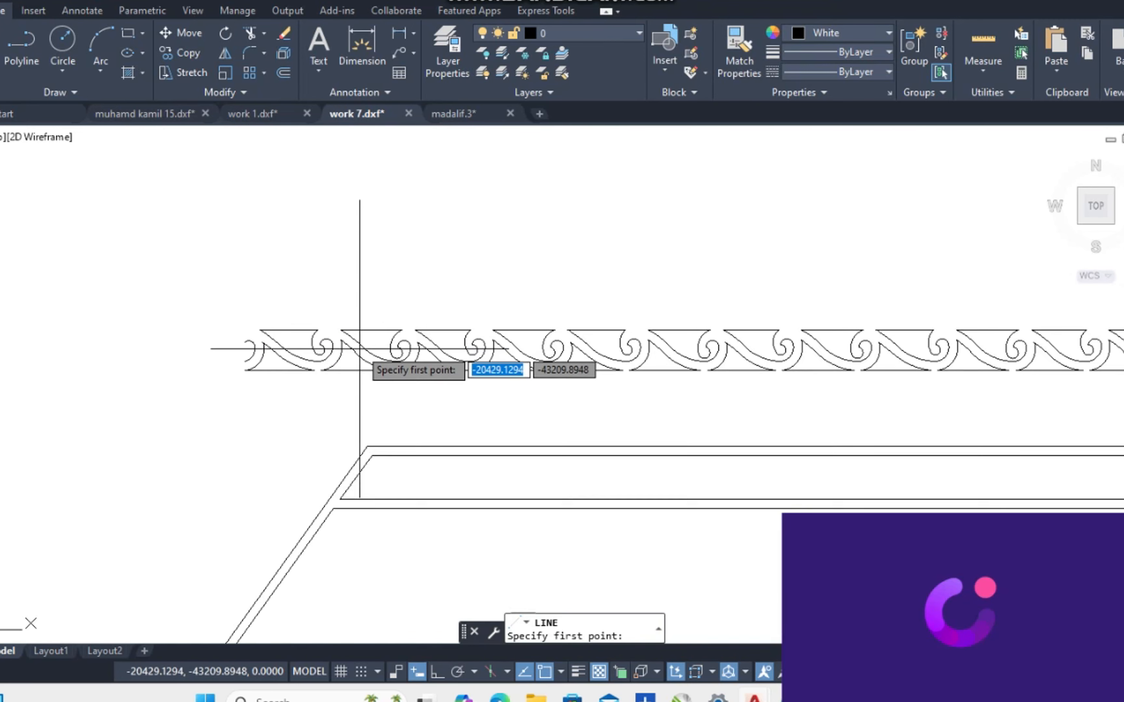
left_click(358, 331)
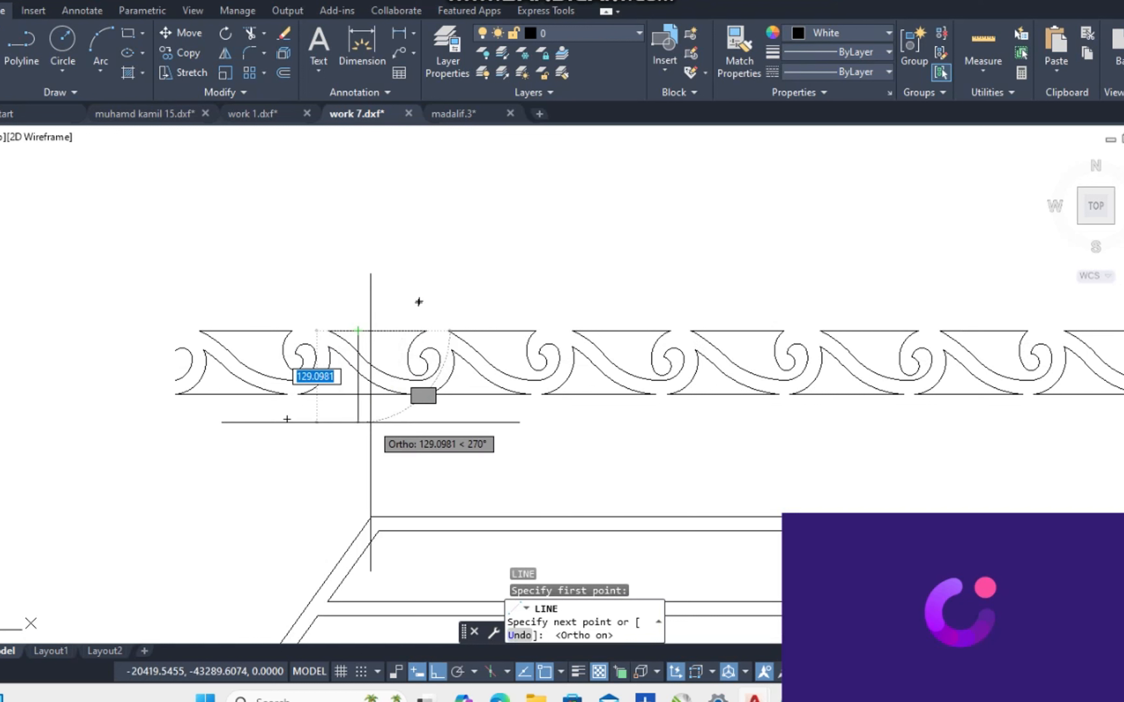
left_click(358, 418)
key("Escape")
type("tr")
key("Return")
left_click(358, 418)
key("Escape")
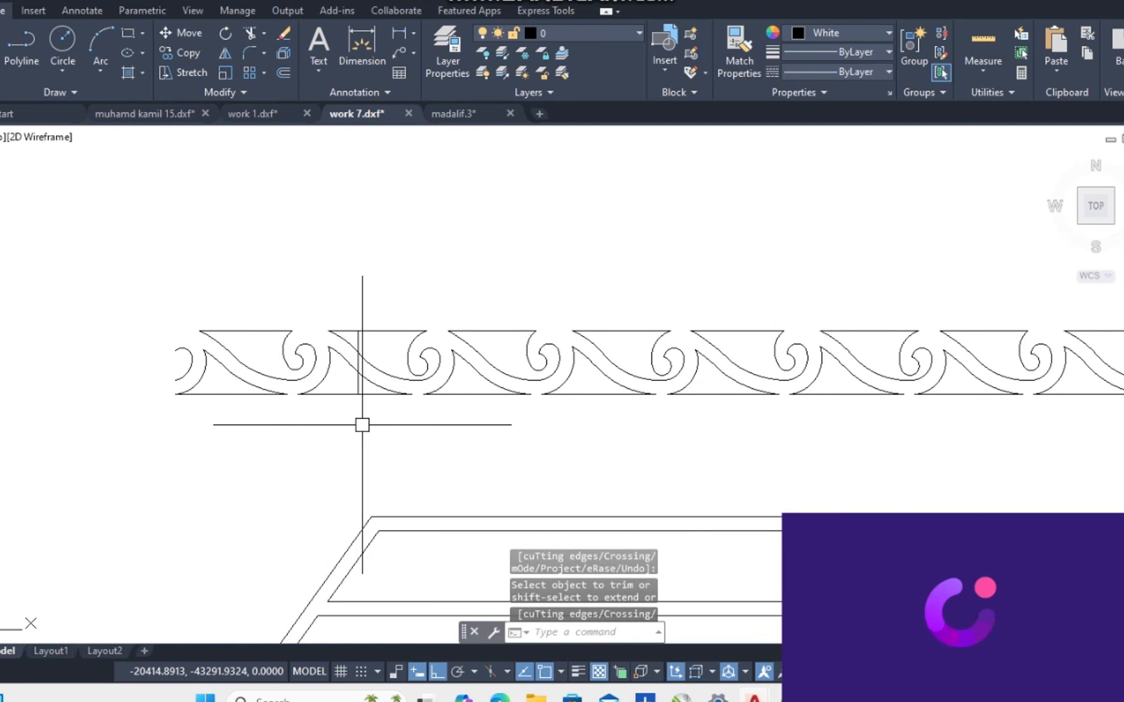
Draw a vertical reference line 100 units long between the scroll strip and the frame.
type("l")
key("Return")
left_click(365, 417)
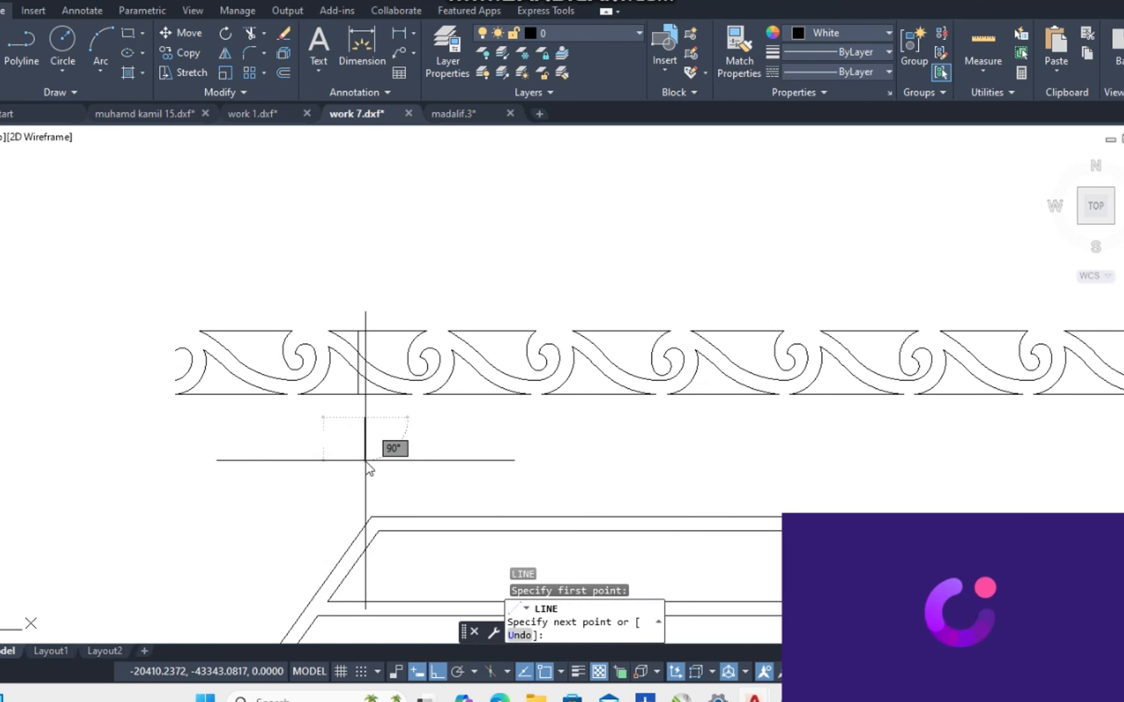
type("100")
key("Return")
key("Escape")
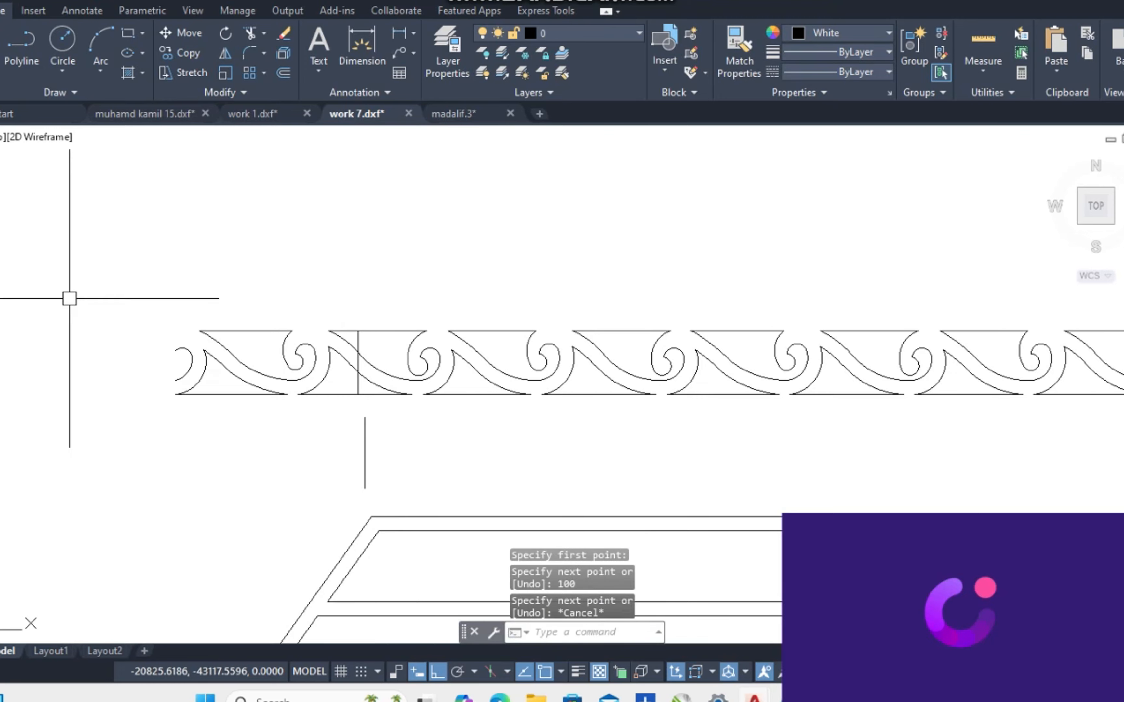
Align the scroll strip's vertical line to the 100-unit reference line, scaling the whole strip to match.
left_click(72, 292)
scroll(199, 353, "down", 4)
middle_click_drag(954, 351, 481, 341)
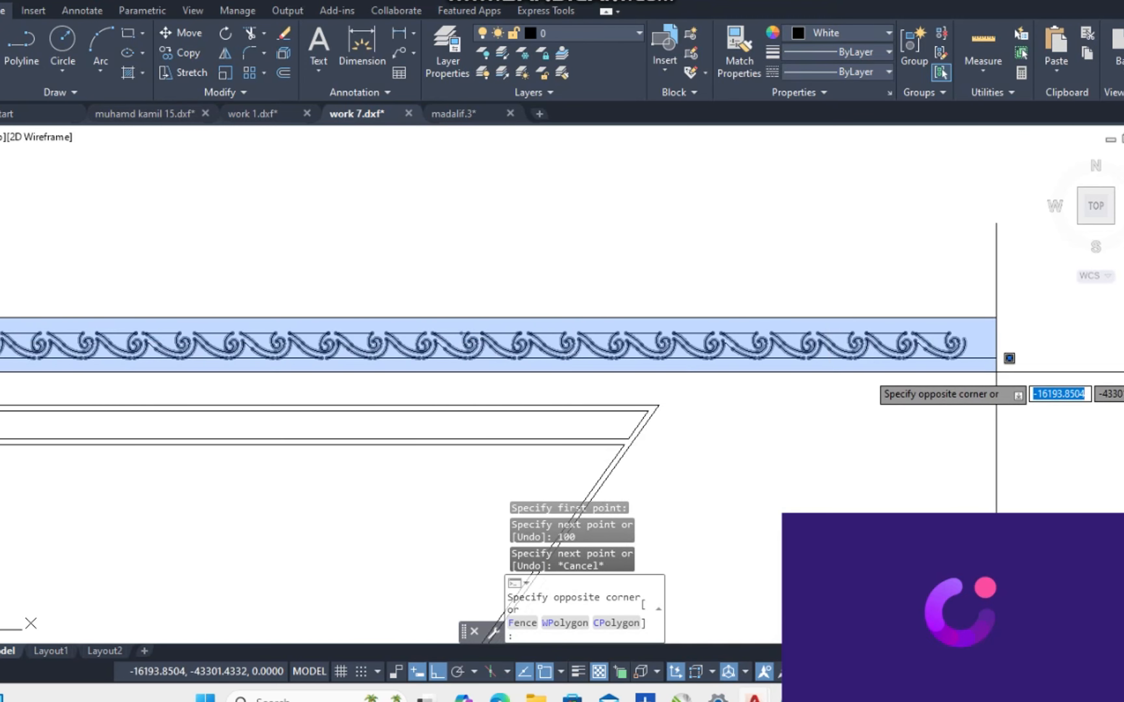
left_click(996, 372)
scroll(497, 376, "down", 1)
scroll(193, 368, "up", 5)
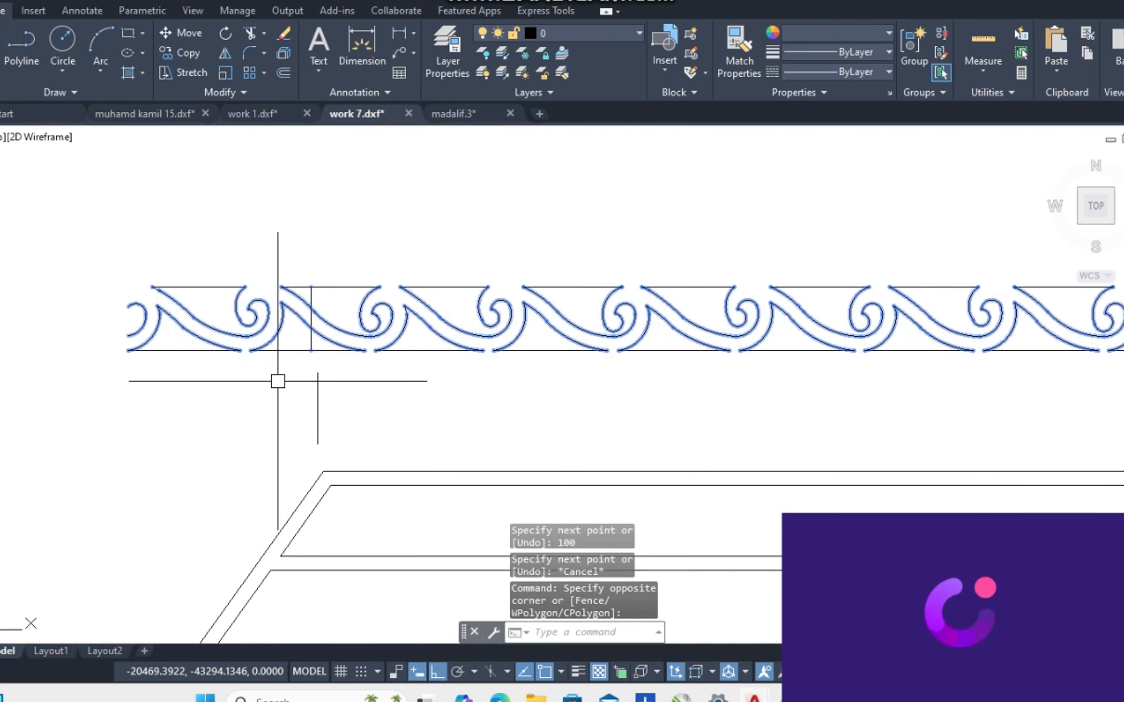
type("l")
key("Return")
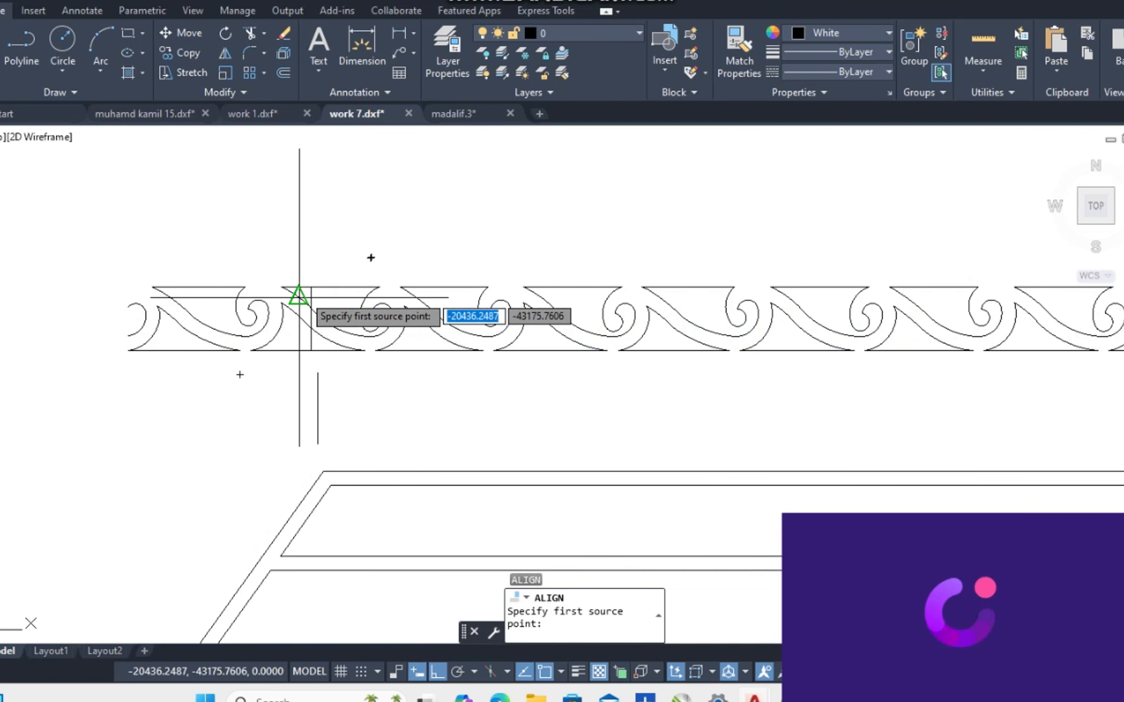
left_click(318, 373)
scroll(317, 351, "up", 2)
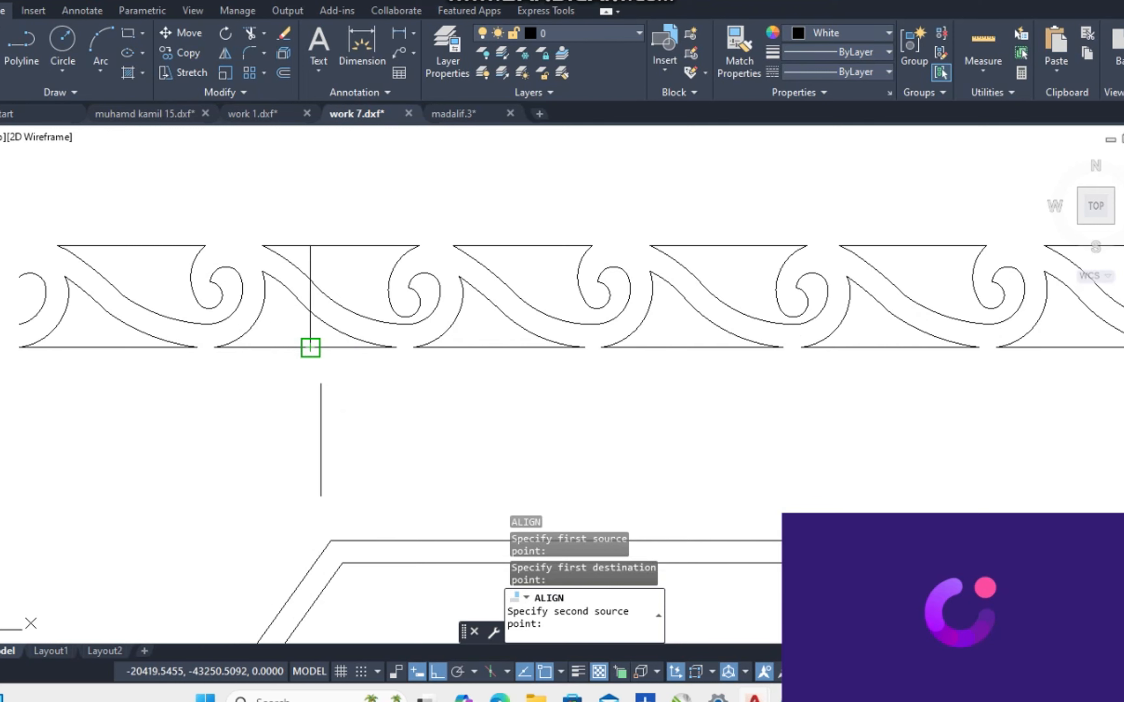
left_click(321, 494)
key("Return")
type("y")
key("Return")
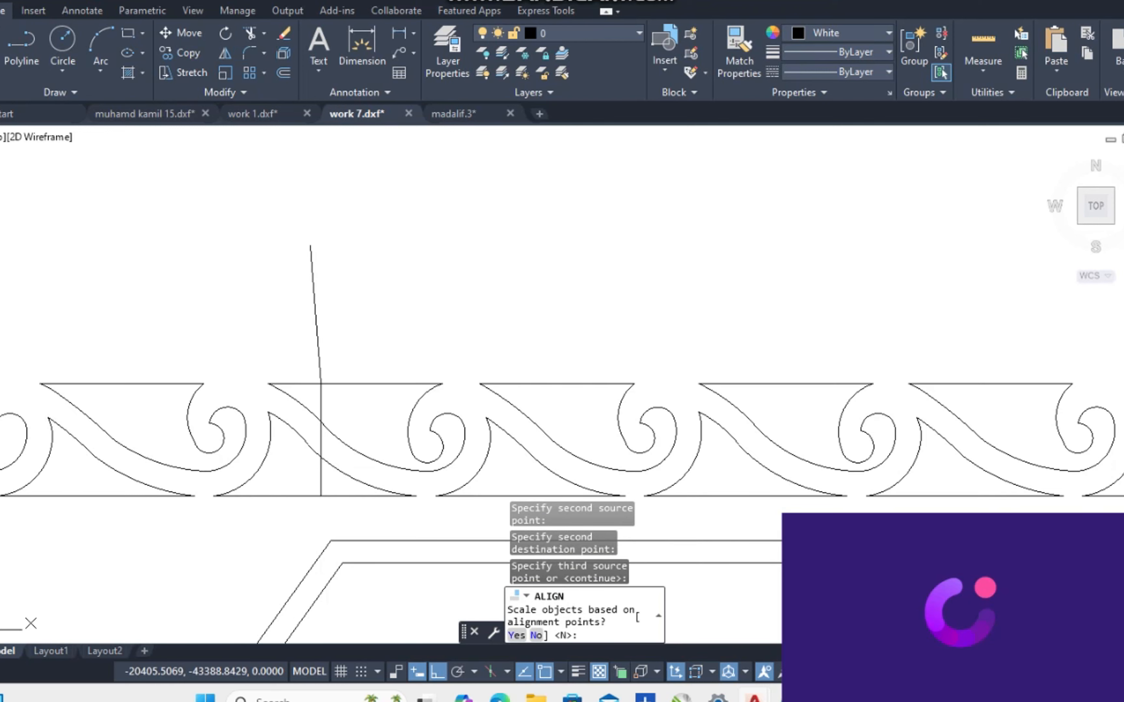
Erase the 100-unit vertical reference line.
key("Escape")
left_click(321, 440)
type("E")
key("Return")
scroll(321, 439, "down", 5)
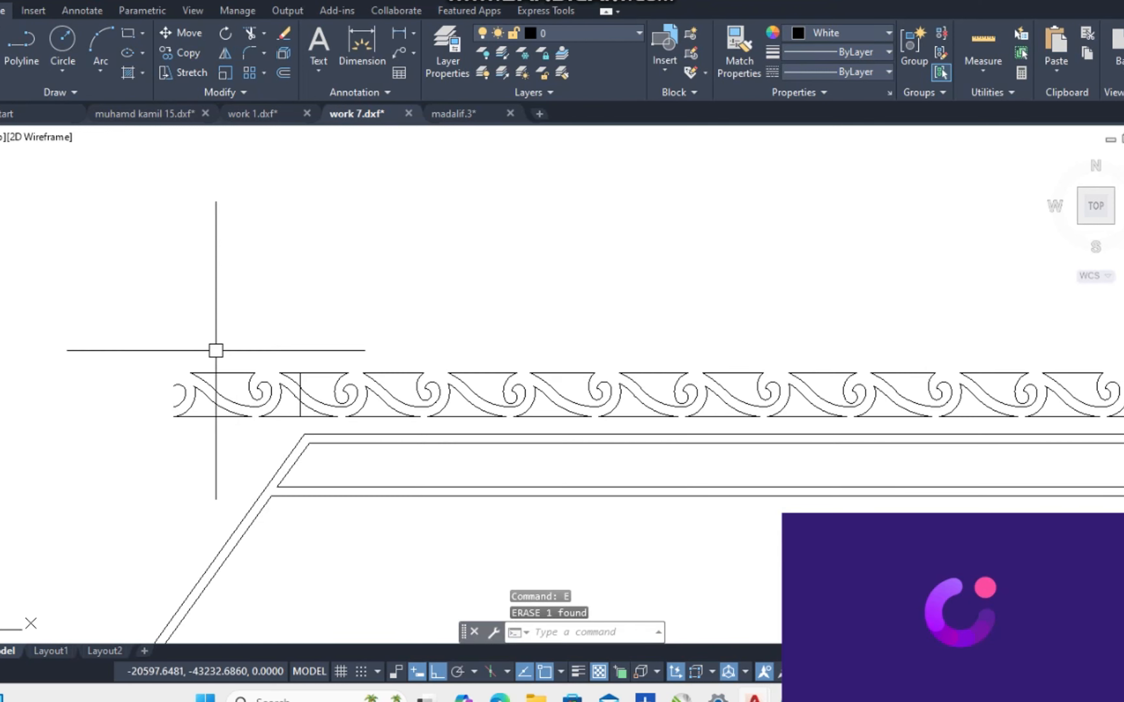
Move the scaled scroll motifs by their vertical line's lower end onto the lower-left inner corner of the frame's top band.
left_click(180, 348)
scroll(659, 364, "down", 4)
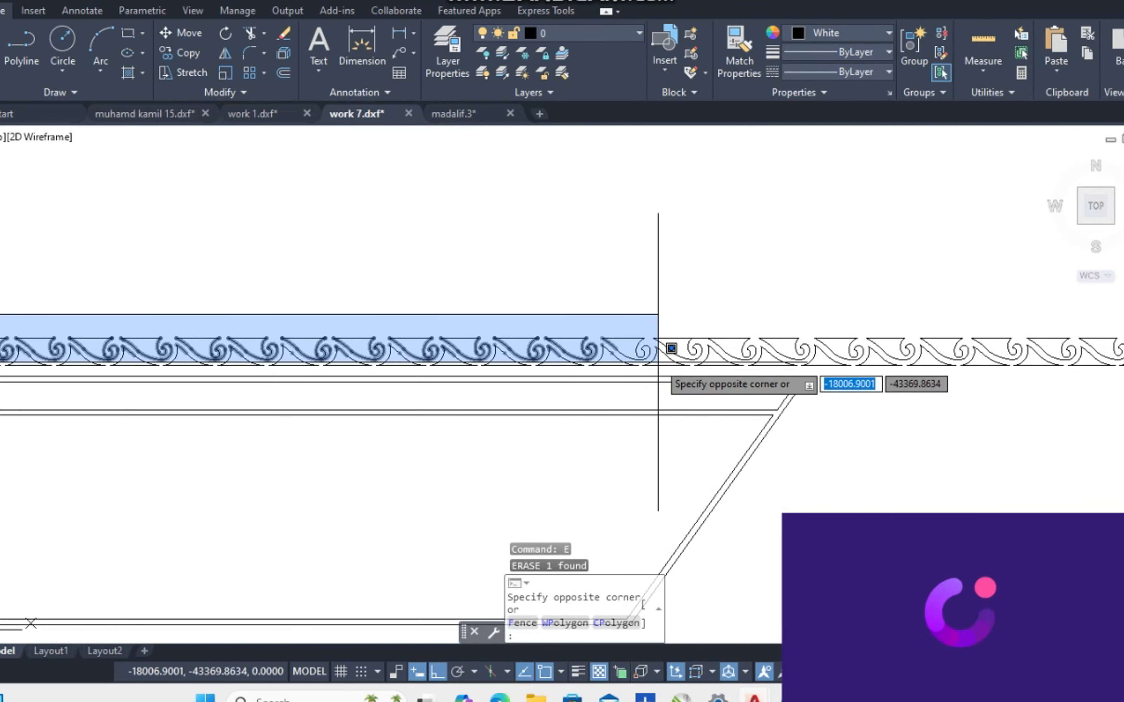
left_click(975, 386)
scroll(589, 408, "down", 3)
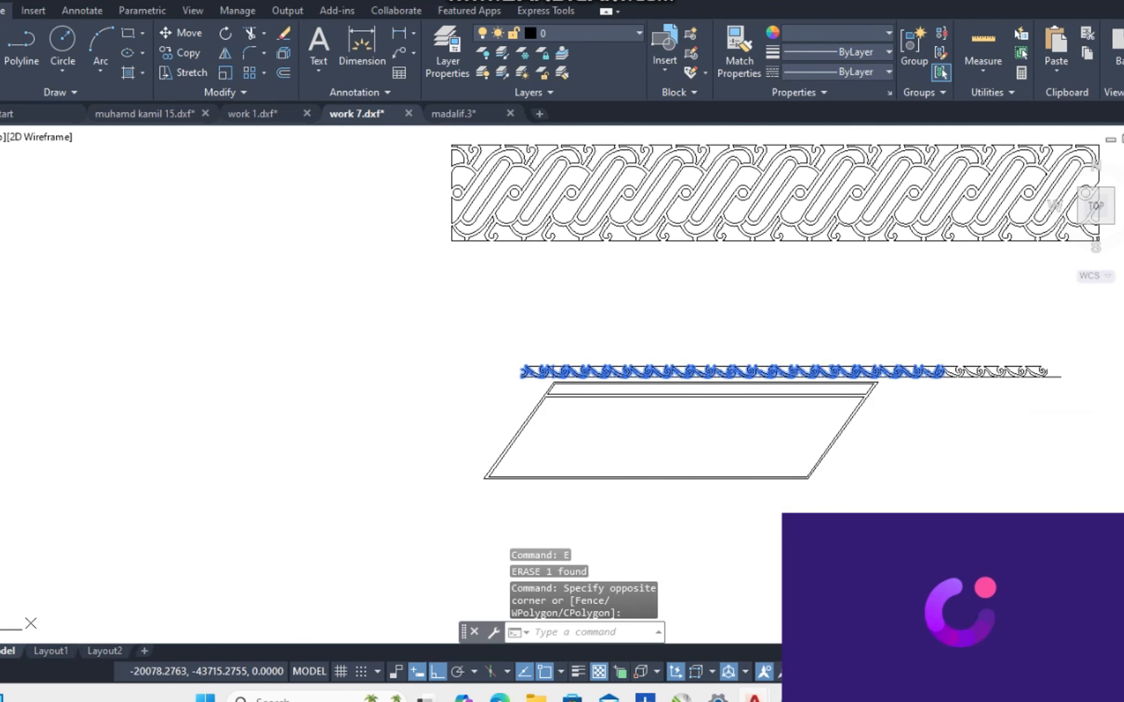
type("M")
key("Return")
scroll(552, 377, "up", 6)
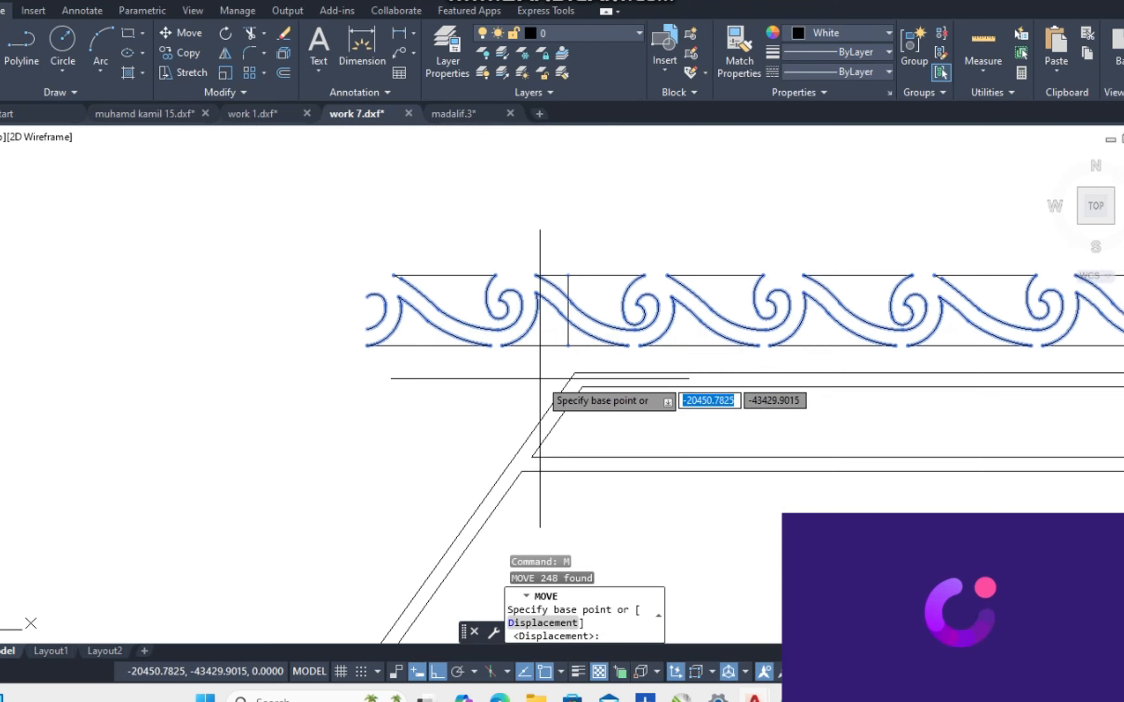
scroll(584, 325, "up", 2)
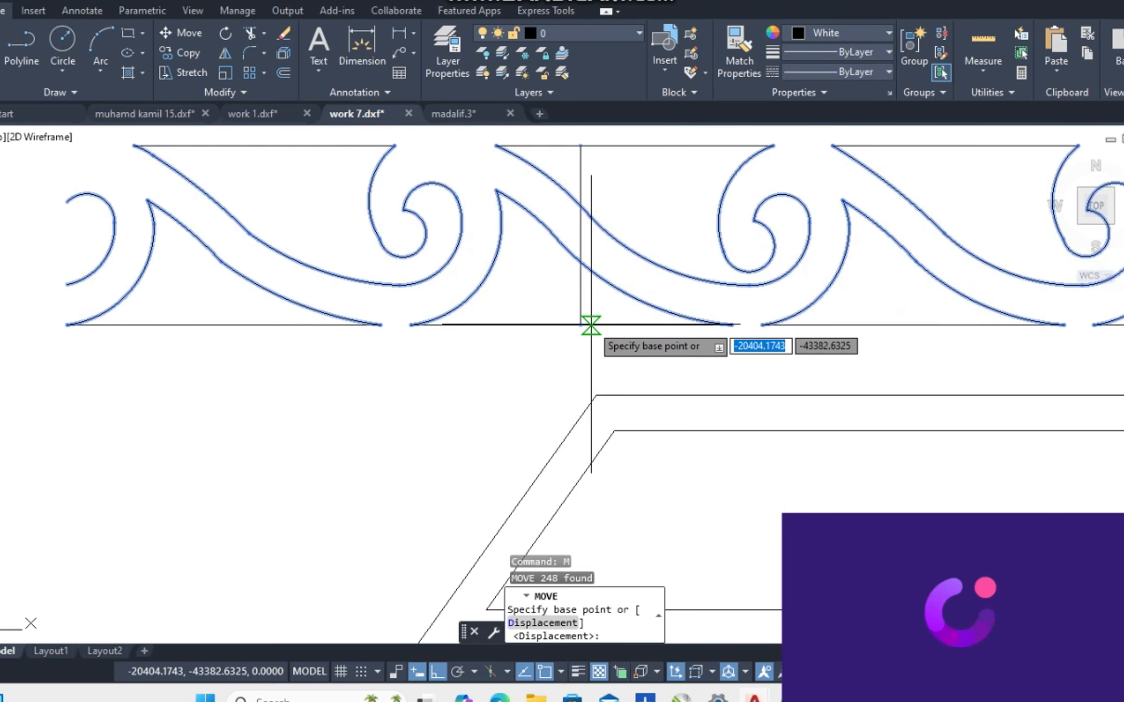
left_click(580, 325)
scroll(572, 319, "down", 4)
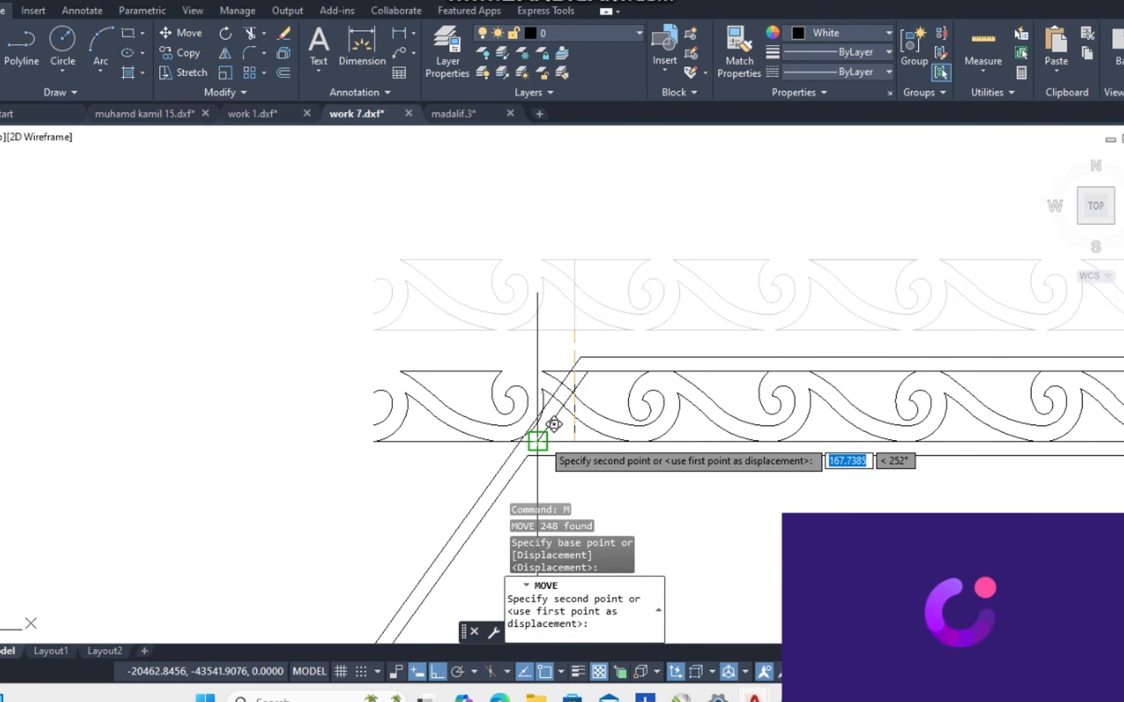
left_click(536, 441)
scroll(483, 404, "down", 4)
key("Escape")
key("Escape")
Erase the scroll motifs that stick out beyond the frame's left side.
left_click(471, 356)
left_click(390, 421)
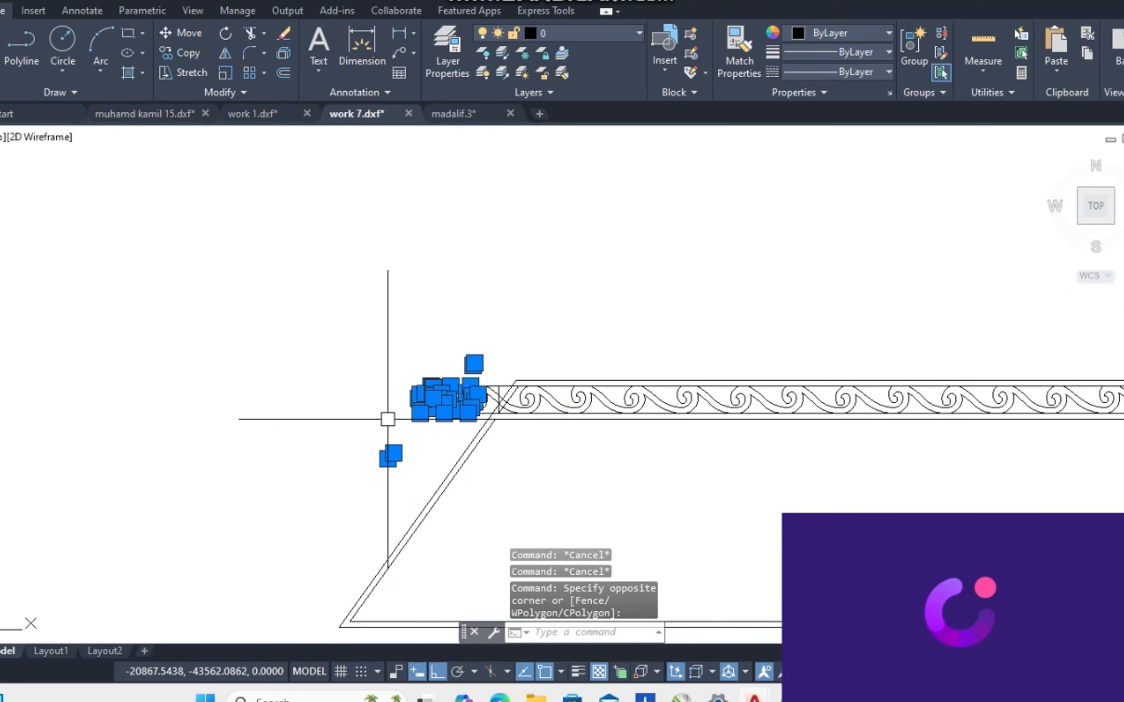
type("e")
key("space")
Erase the surplus scroll motifs that extend well beyond the frame's right side.
scroll(388, 415, "down", 4)
middle_click_drag(596, 420, 288, 417)
scroll(471, 383, "up", 4)
left_click(481, 311)
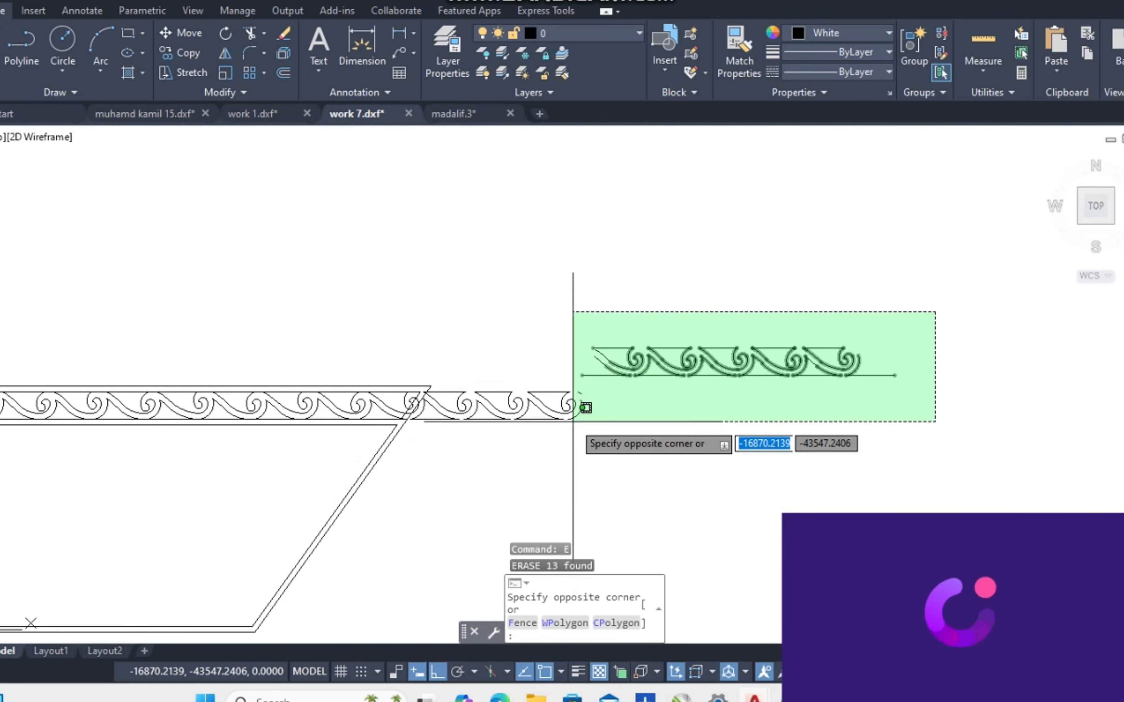
left_click(935, 452)
type("e")
key("space")
Use Extrim with the band's right slanted inner line as cutting edge to trim the scroll curves on its outer side.
scroll(441, 420, "up", 4)
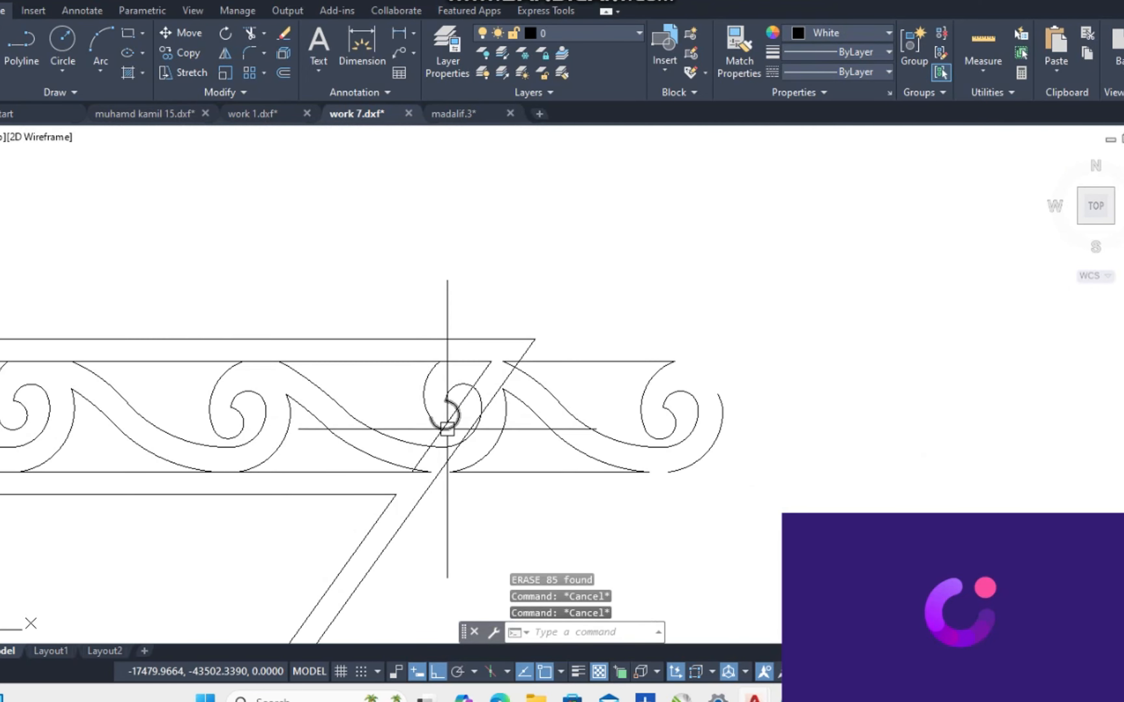
type("ex")
left_click(491, 499)
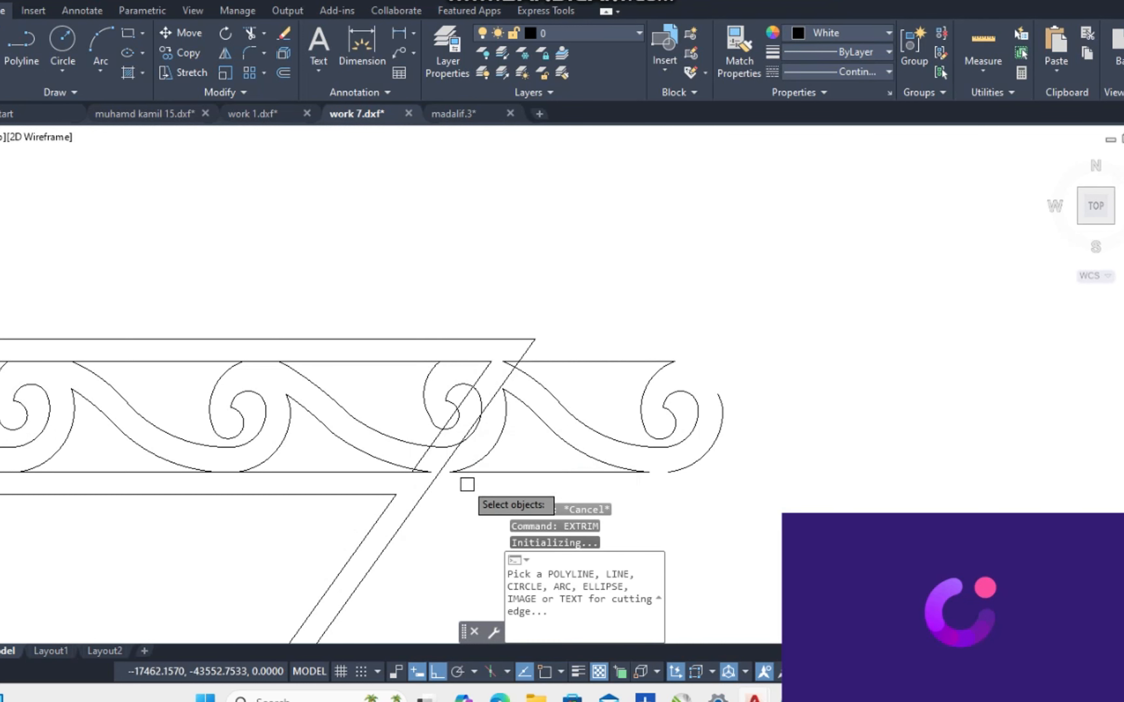
scroll(414, 446, "up", 5)
left_click(448, 473)
left_click(484, 494)
scroll(484, 492, "down", 6)
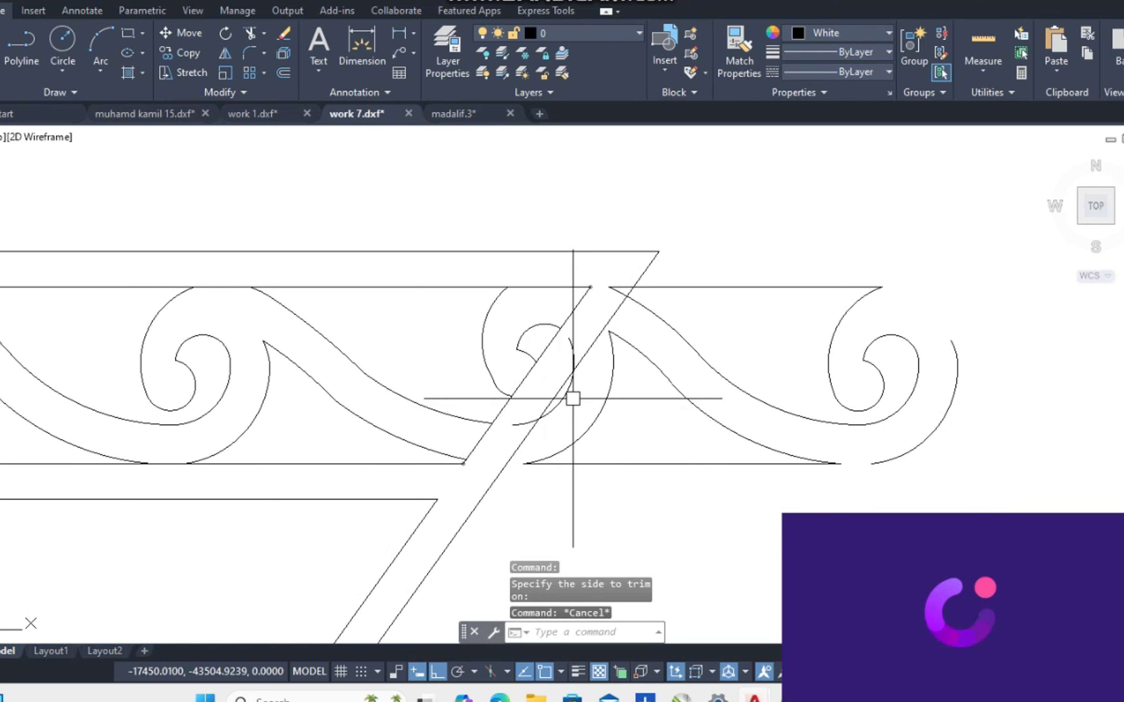
Erase all leftover scroll curves and line pieces outside the frame's right end.
type("e")
key("space")
left_click(978, 256)
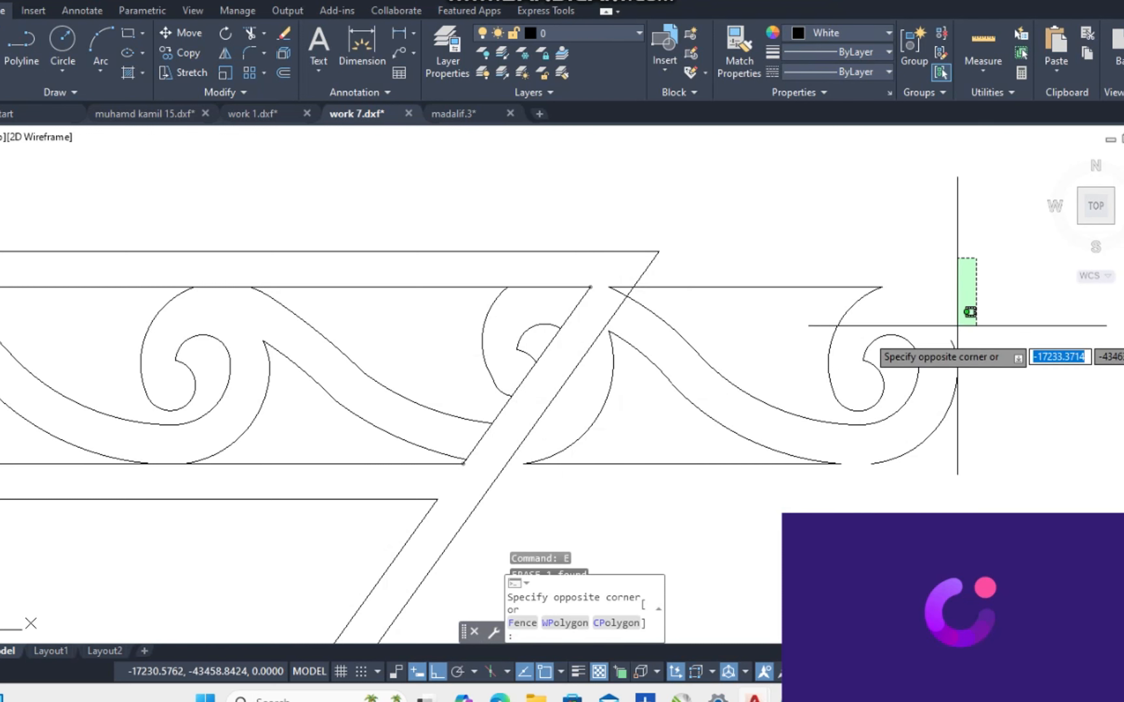
left_click(755, 450)
key("space")
left_click(743, 367)
left_click(608, 478)
key("space")
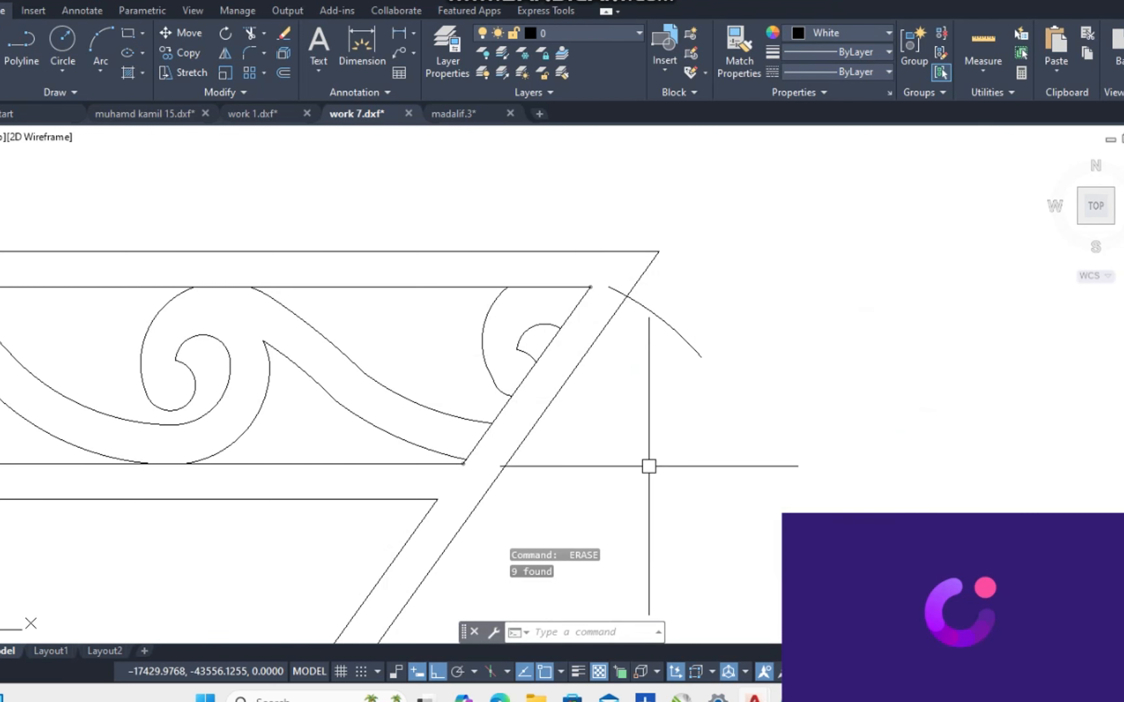
left_click(765, 453)
left_click(676, 358)
key("space")
scroll(688, 394, "down", 6)
Erase the vertical reference line at the left end of the scroll band.
middle_click_drag(517, 420, 737, 394)
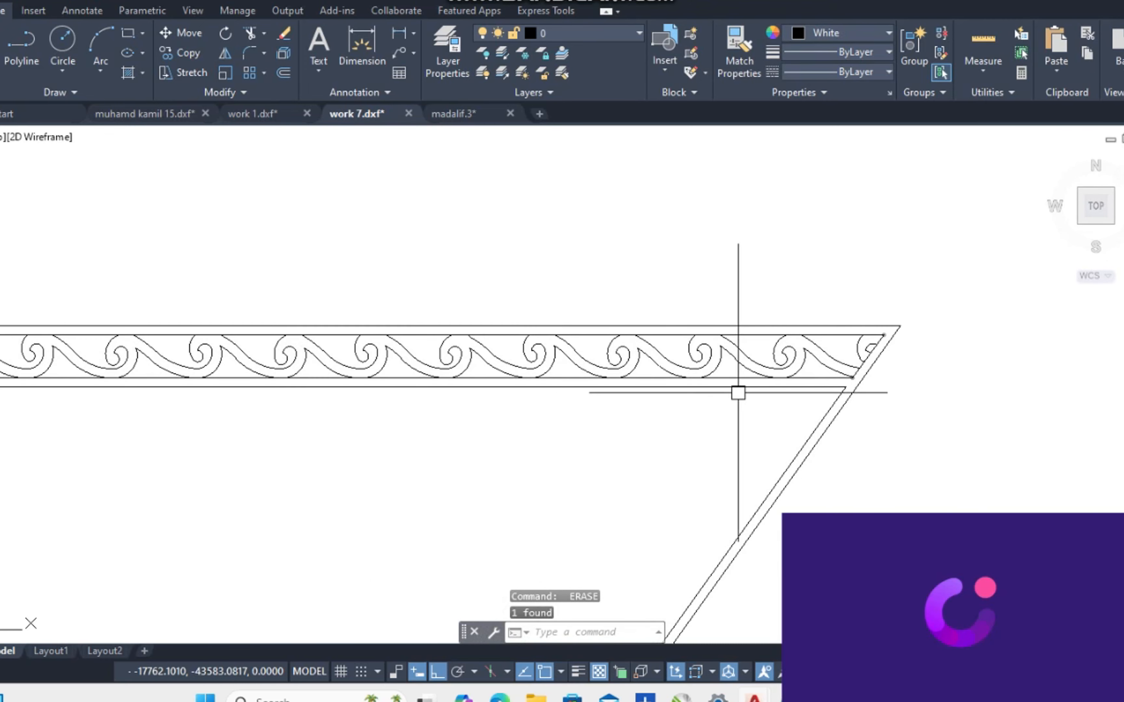
scroll(363, 386, "down", 3)
scroll(421, 326, "up", 8)
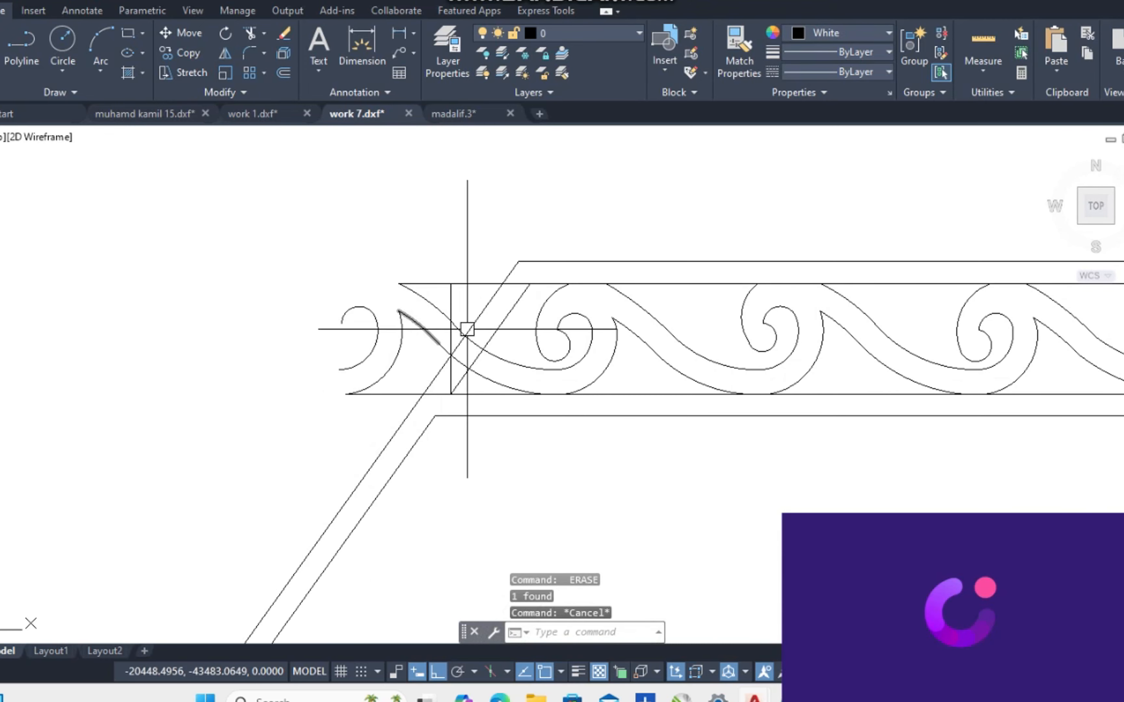
scroll(459, 355, "up", 4)
left_click(451, 370)
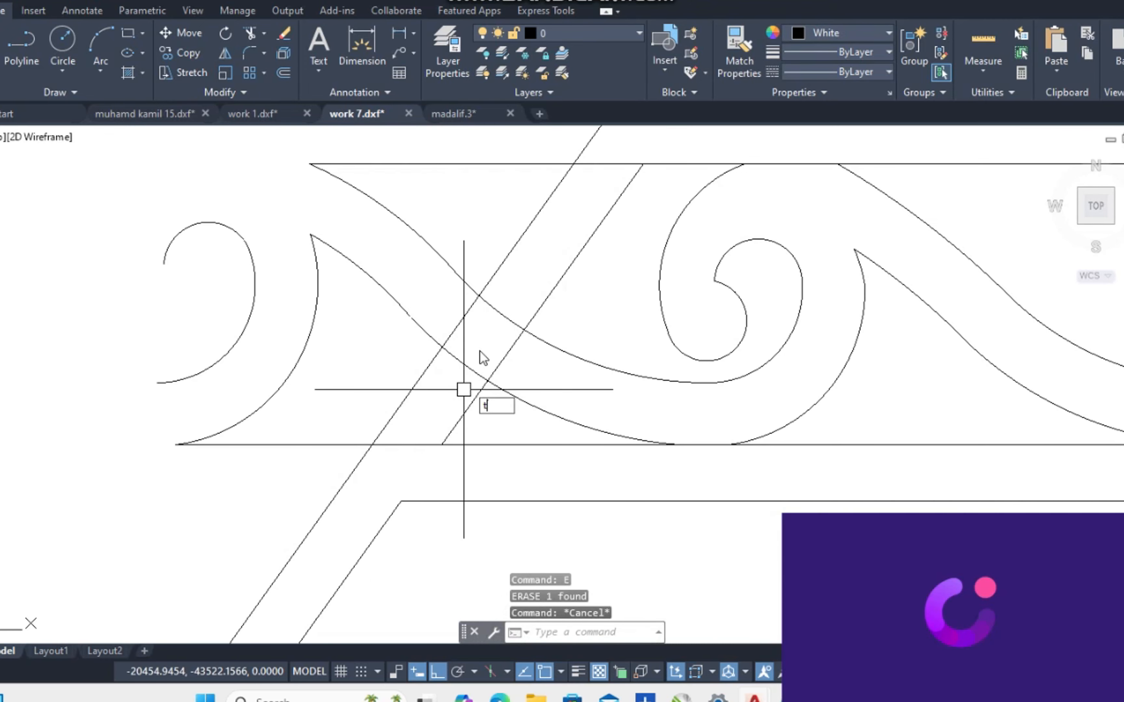
type("r")
key("space")
scroll(486, 311, "down", 4)
key("Escape")
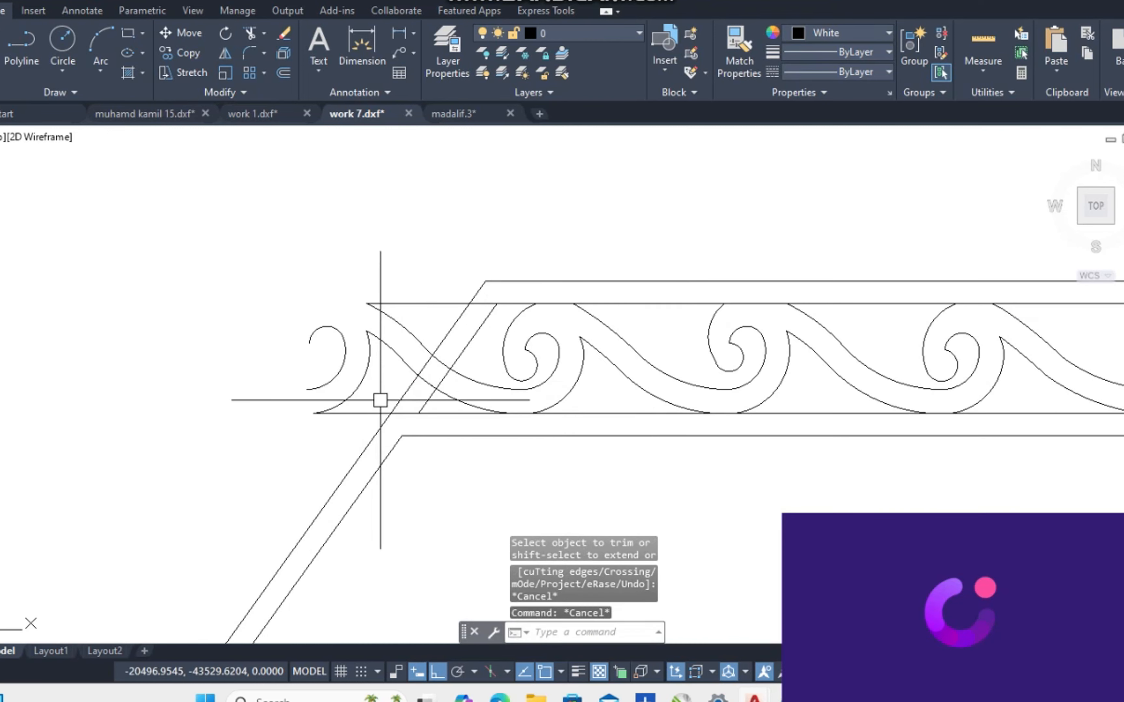
scroll(387, 383, "down", 2)
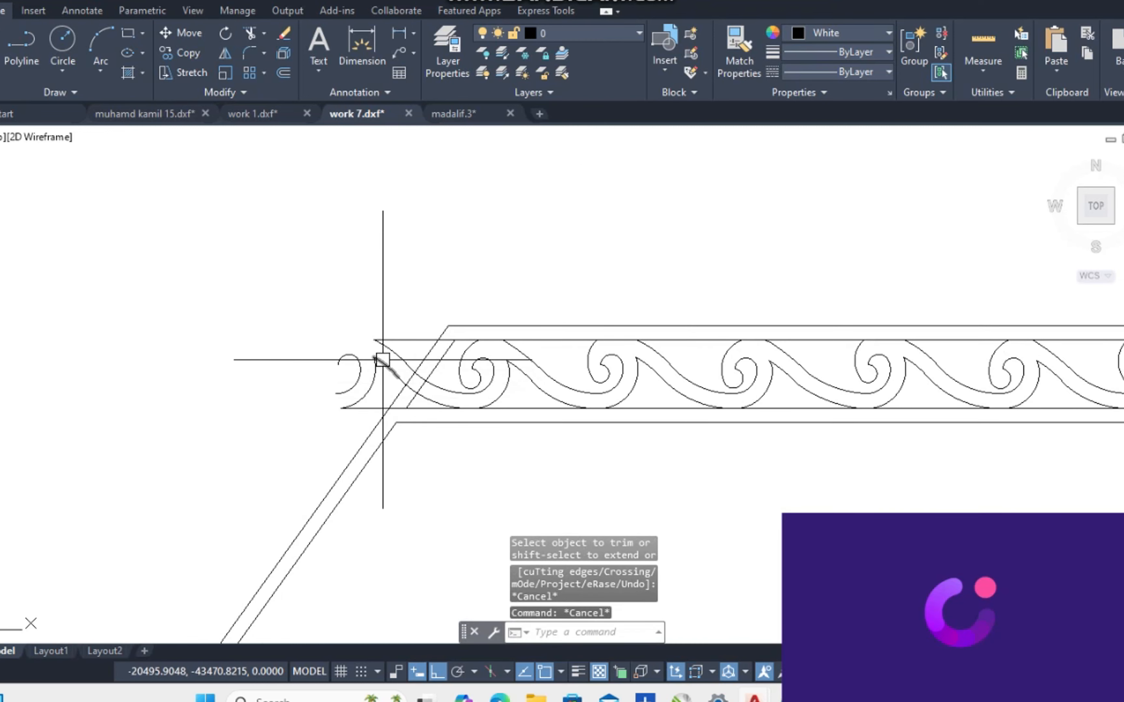
scroll(409, 400, "up", 2)
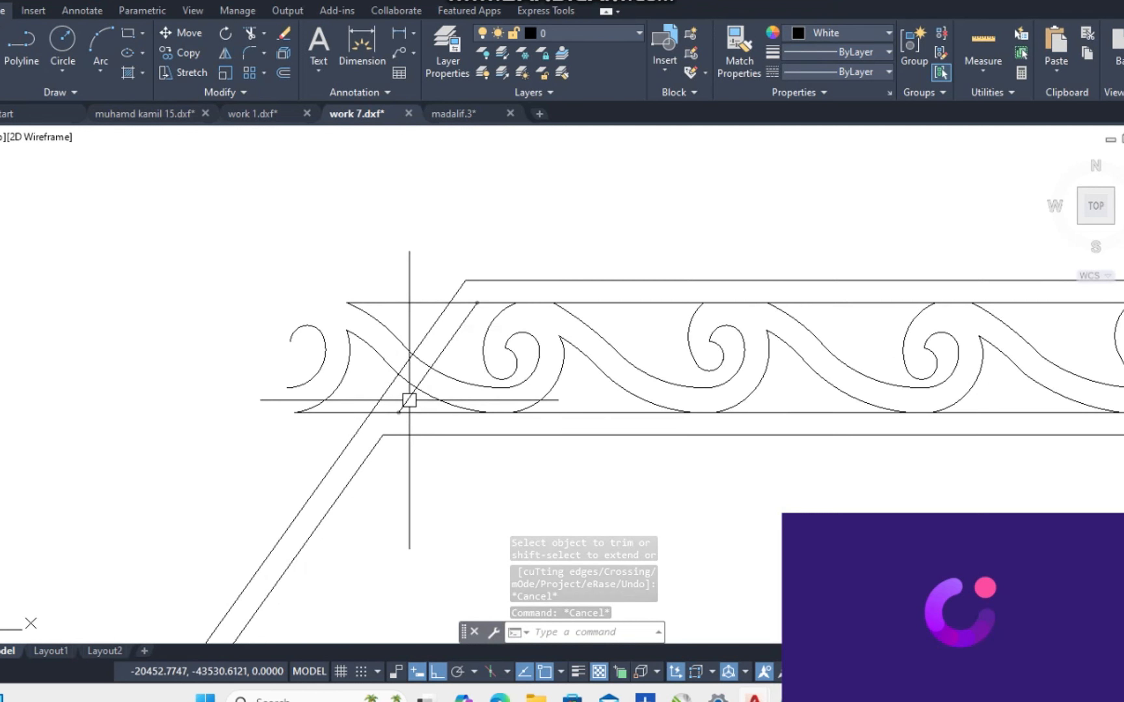
scroll(397, 366, "down", 2)
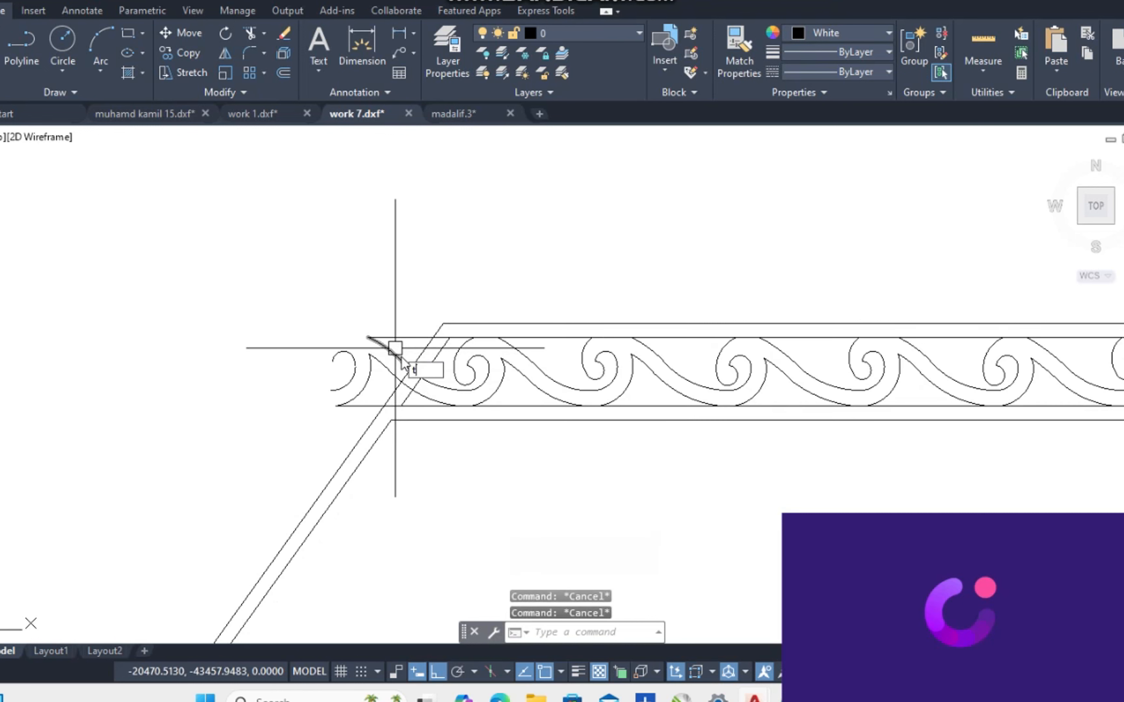
Trim the scroll curves and border lines crossing the gap between the two slanted lines at the band's left end.
key("Return")
scroll(395, 347, "up", 2)
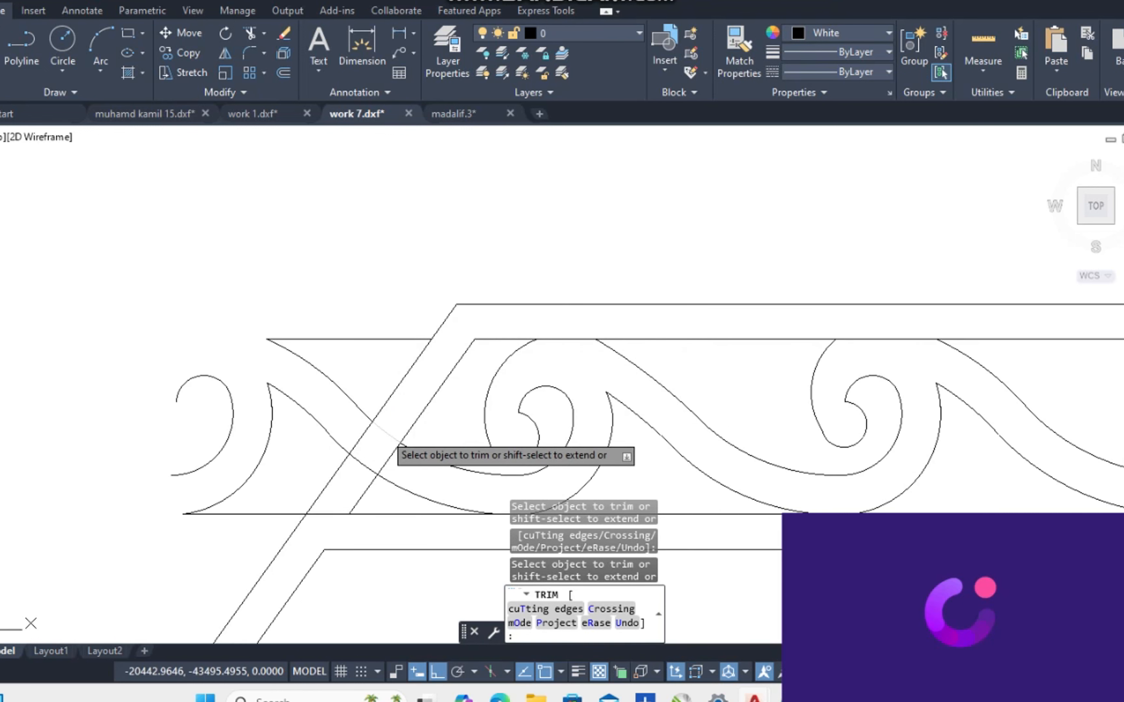
left_click(385, 432)
left_click(368, 459)
key("Escape")
Erase the remaining scroll curves and line stubs outside the frame's left slanted side.
left_click(321, 288)
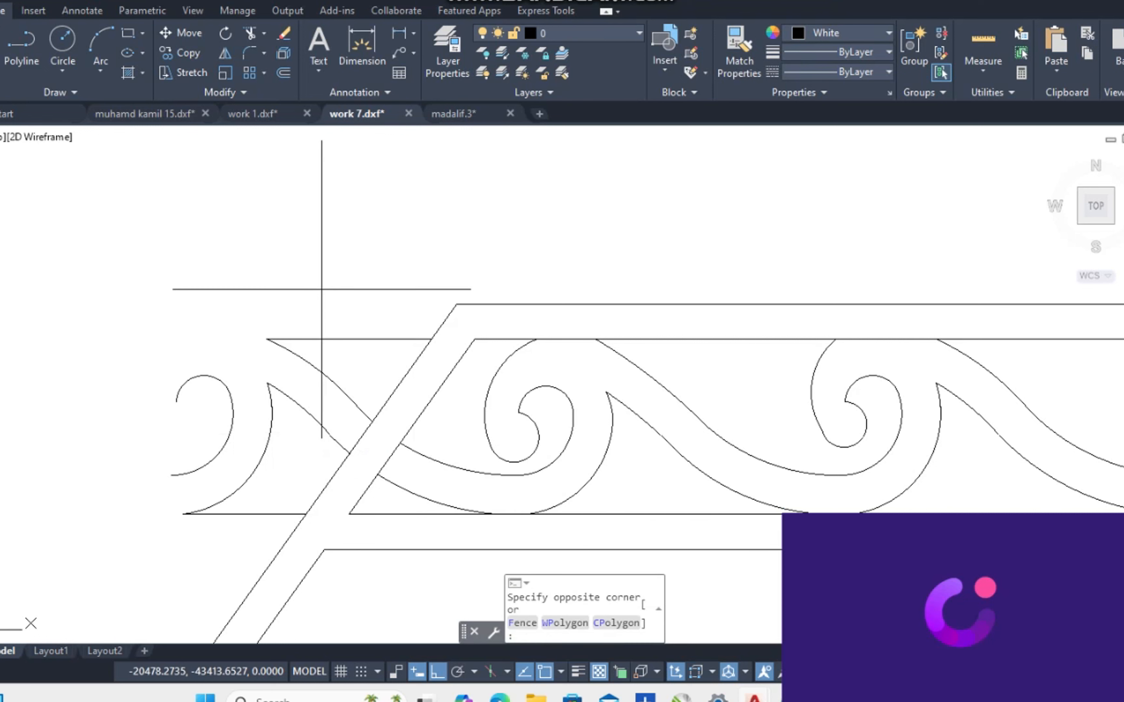
left_click(226, 432)
type("e")
key("Return")
left_click(273, 322)
left_click(168, 498)
type("e")
key("Return")
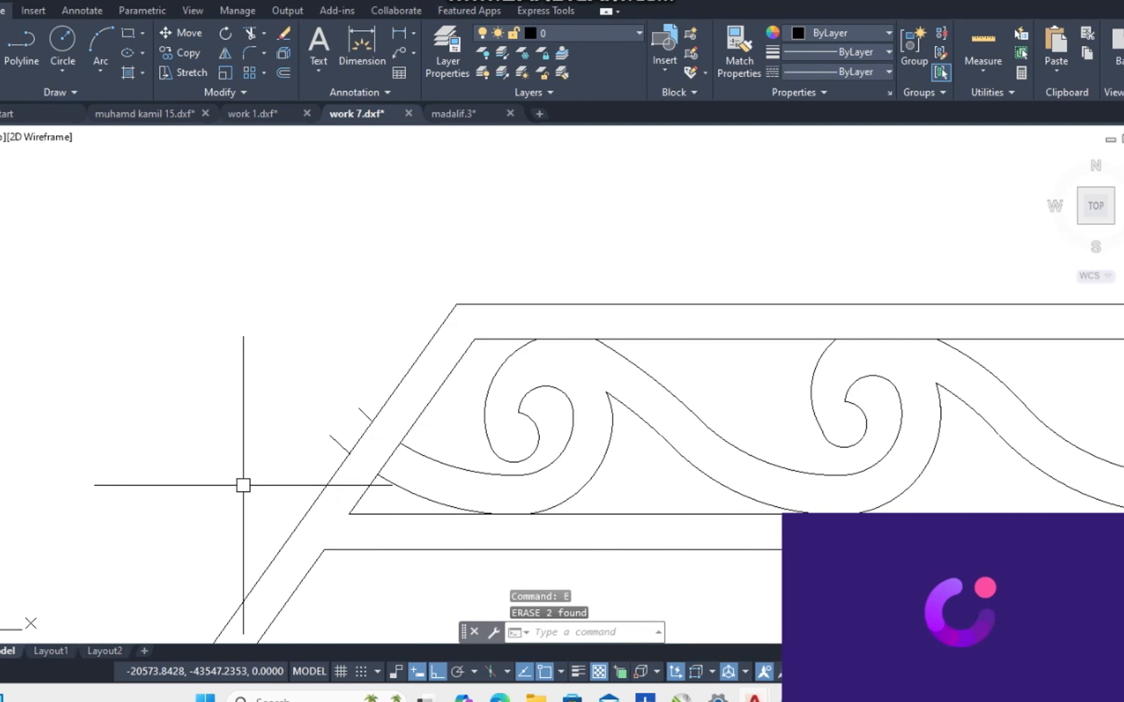
left_click(298, 376)
left_click(389, 455)
key("Escape")
key("Escape")
scroll(292, 423, "down", 4)
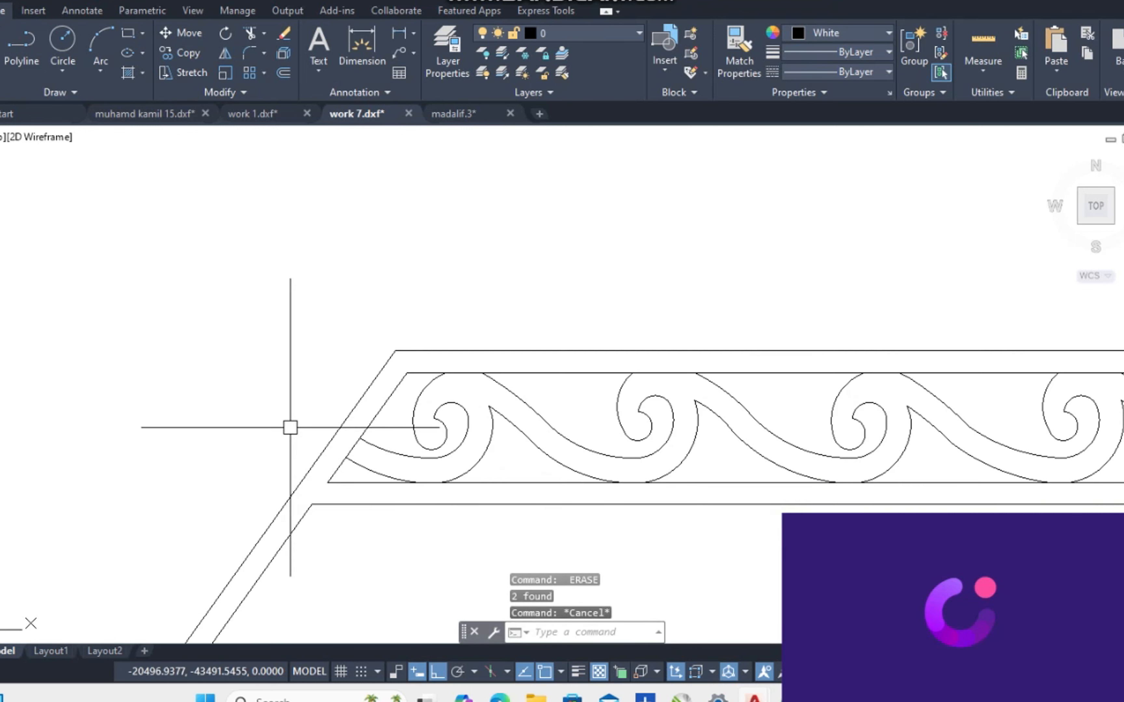
Trim the band's inner border lines where the first scroll's open ends meet them at the left end.
type("tr")
key("Return")
left_click(375, 466)
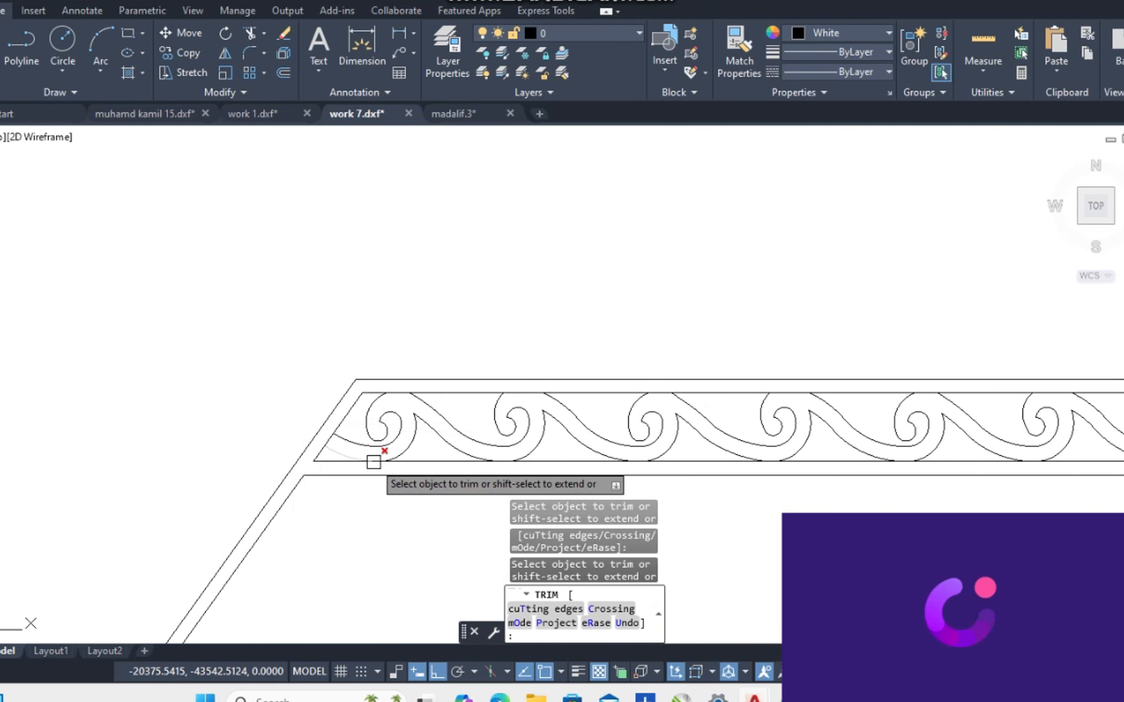
scroll(374, 462, "up", 5)
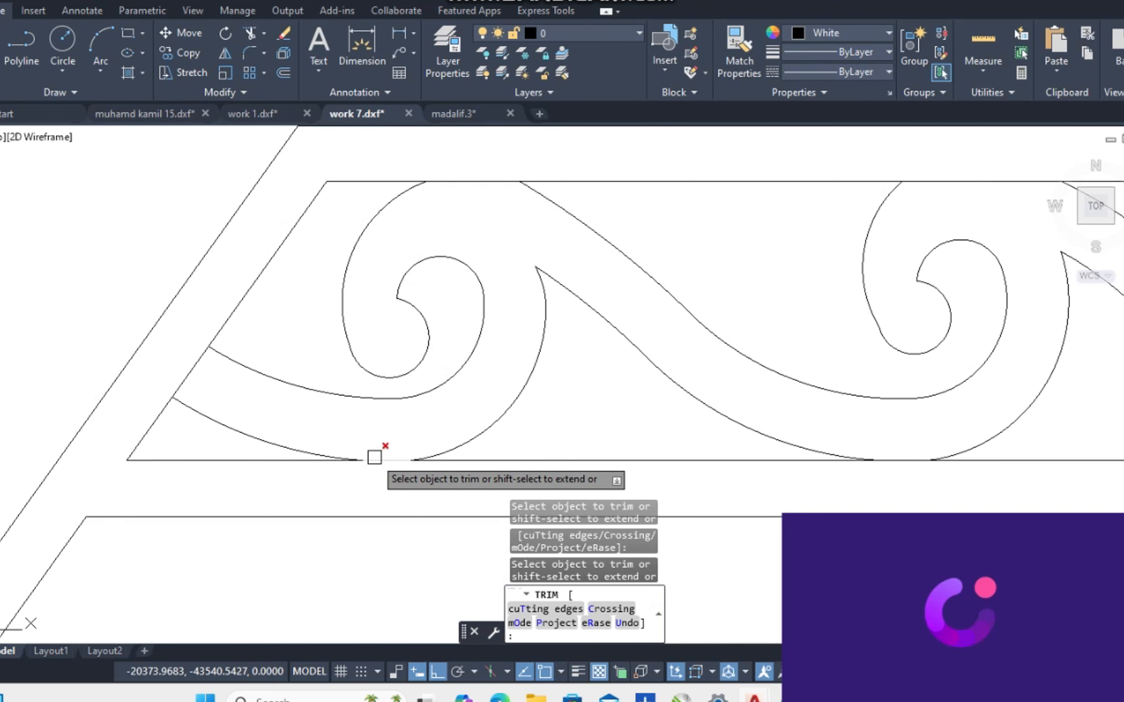
left_click(195, 368)
scroll(363, 445, "down", 3)
scroll(401, 333, "up", 3)
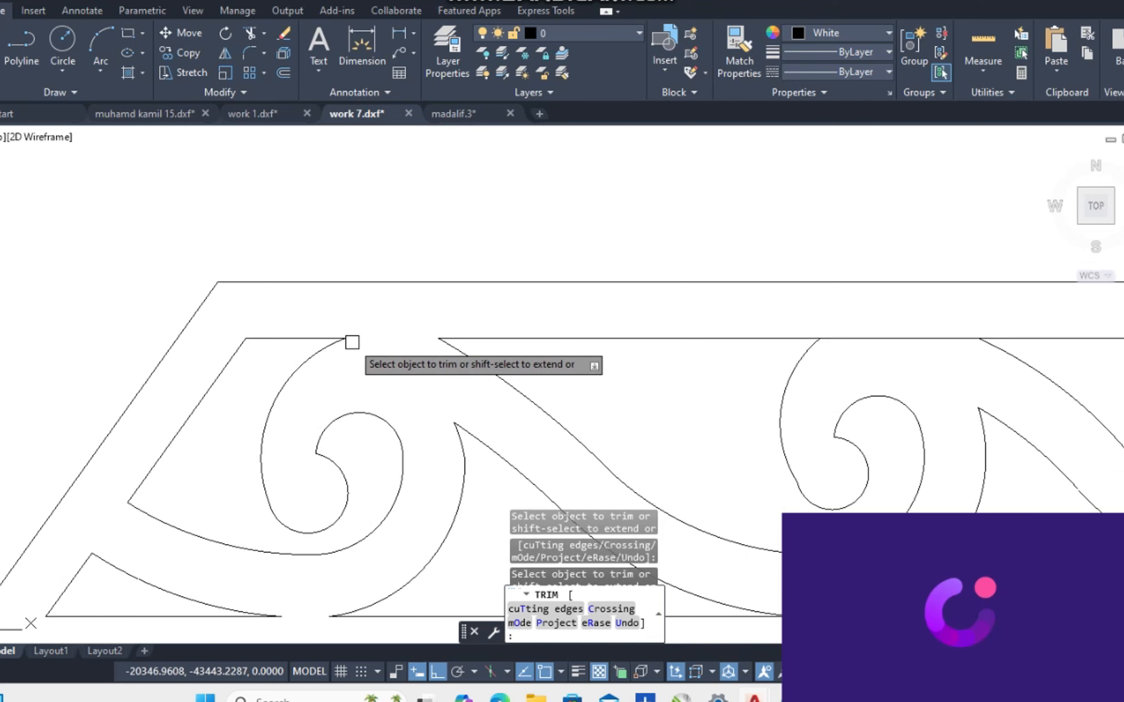
Trim the band's border lines across the scroll openings at the right end and erase the leftover upper line by the corner.
scroll(325, 367, "down", 5)
scroll(546, 394, "up", 3)
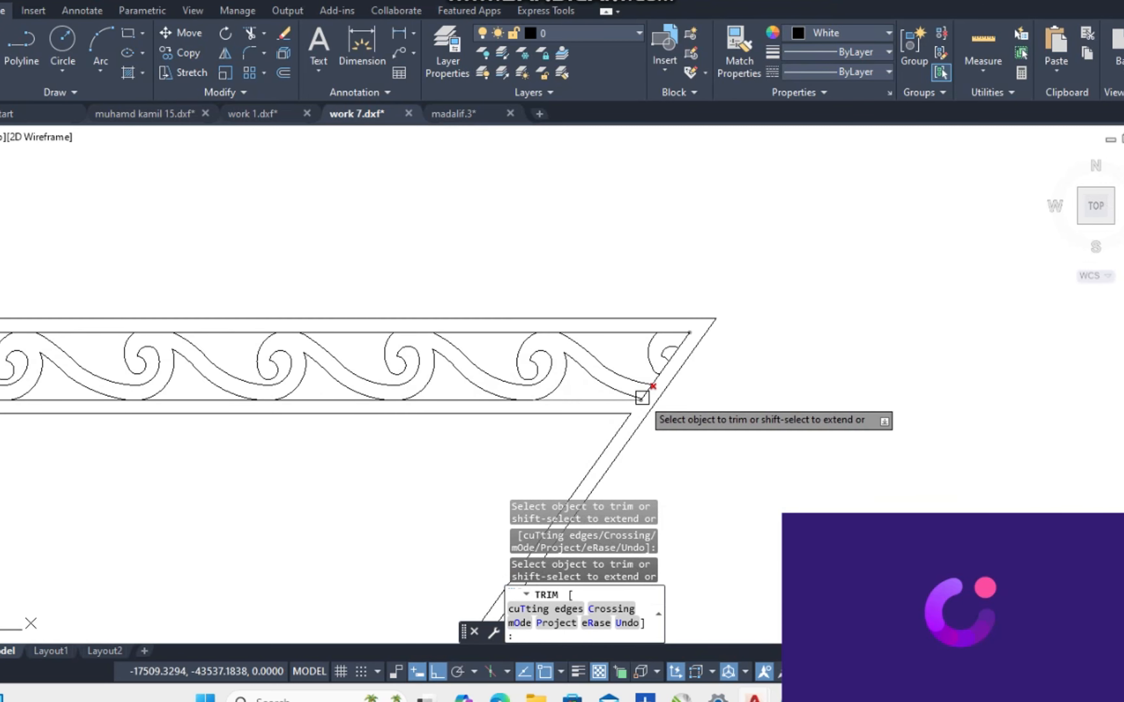
scroll(642, 397, "up", 5)
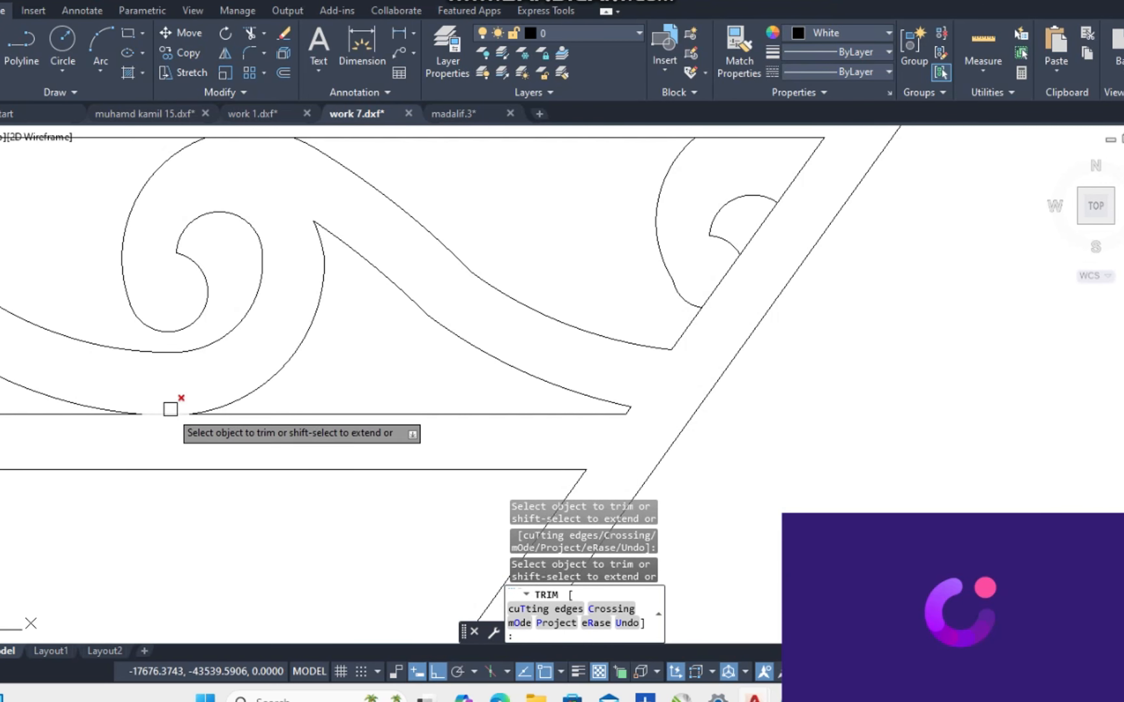
middle_click_drag(836, 339, 646, 444)
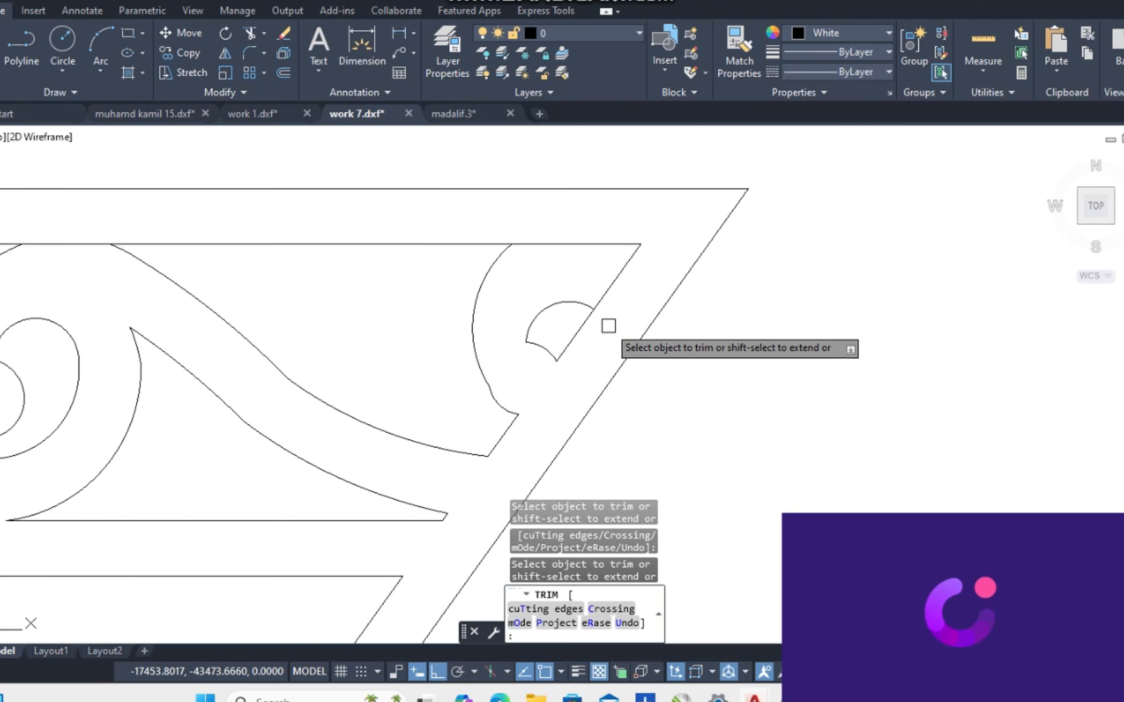
left_click(609, 289)
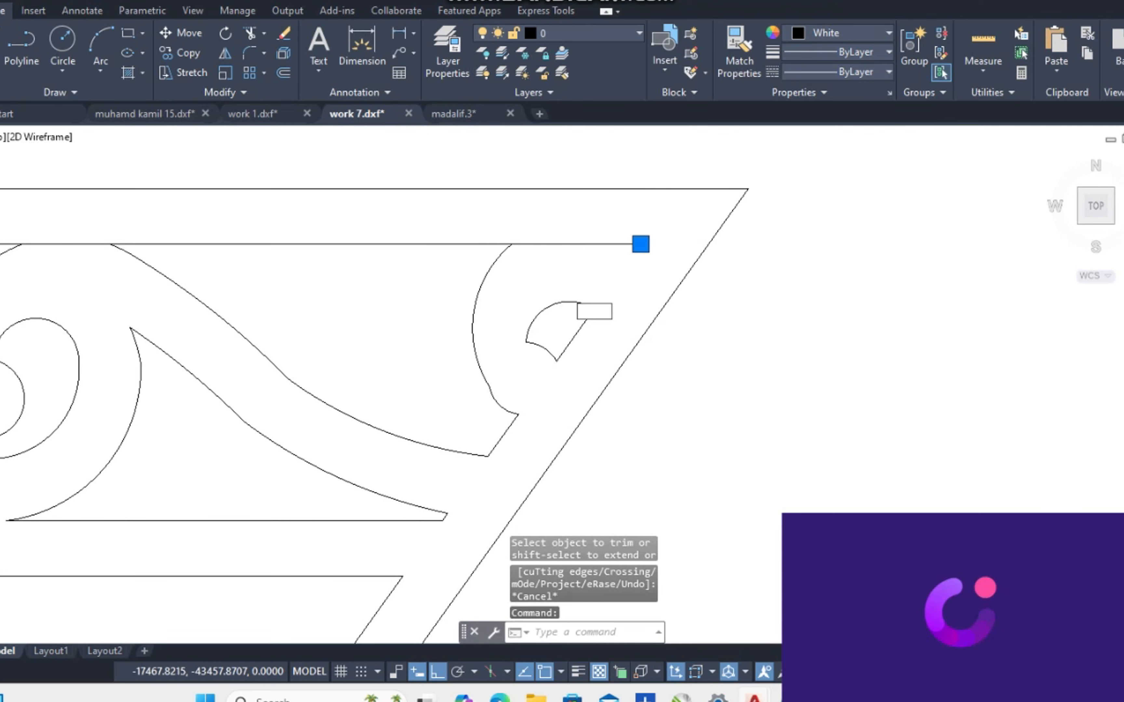
type("e")
key("Return")
Copy the whole diagonal oval ornament strip to the empty area below the parallelogram frame.
scroll(521, 354, "down", 5)
scroll(451, 359, "up", 4)
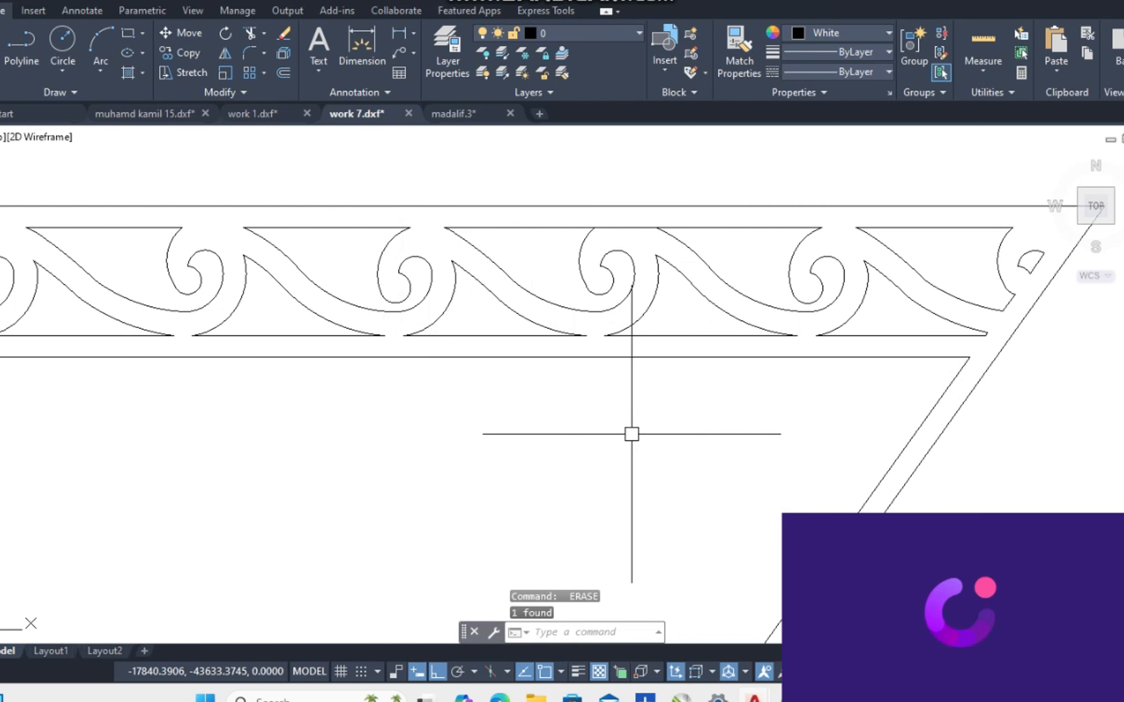
scroll(516, 424, "down", 3)
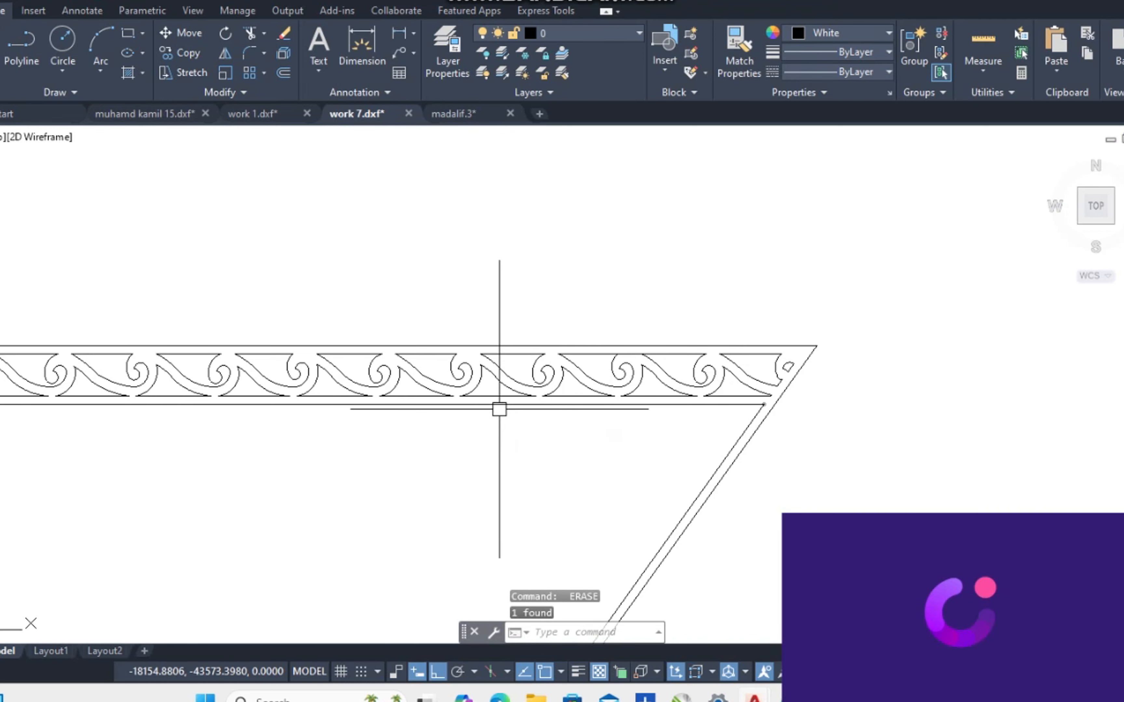
scroll(499, 410, "down", 3)
scroll(287, 443, "up", 2)
scroll(296, 427, "down", 3)
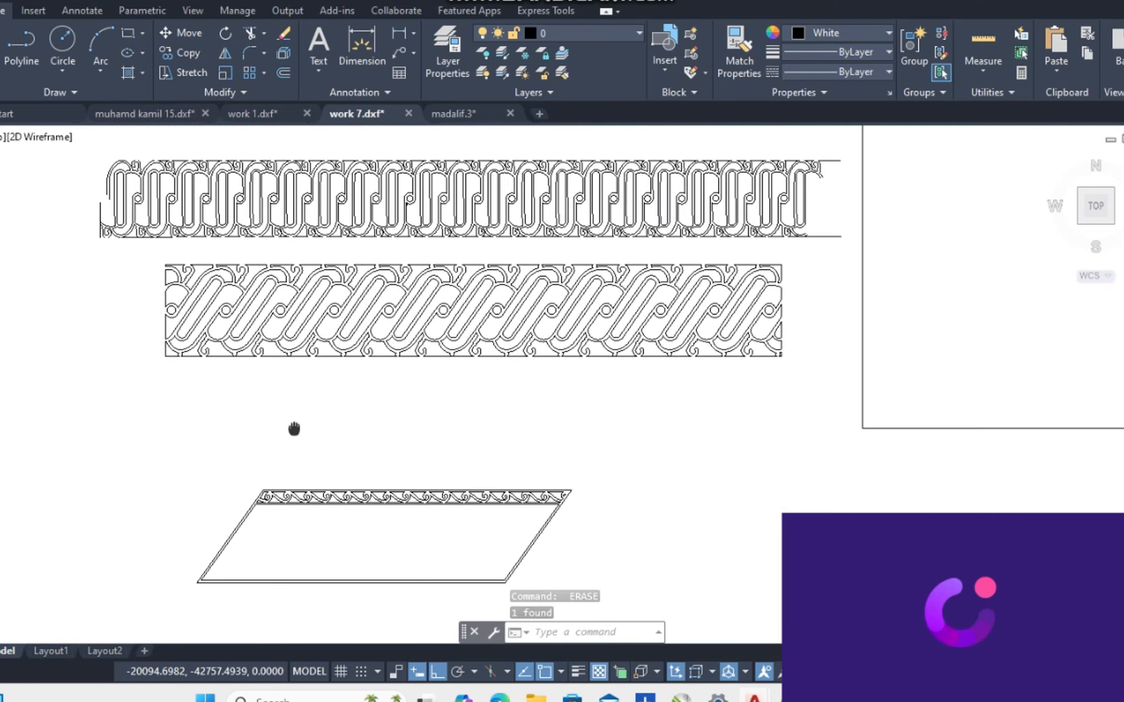
scroll(153, 272, "up", 4)
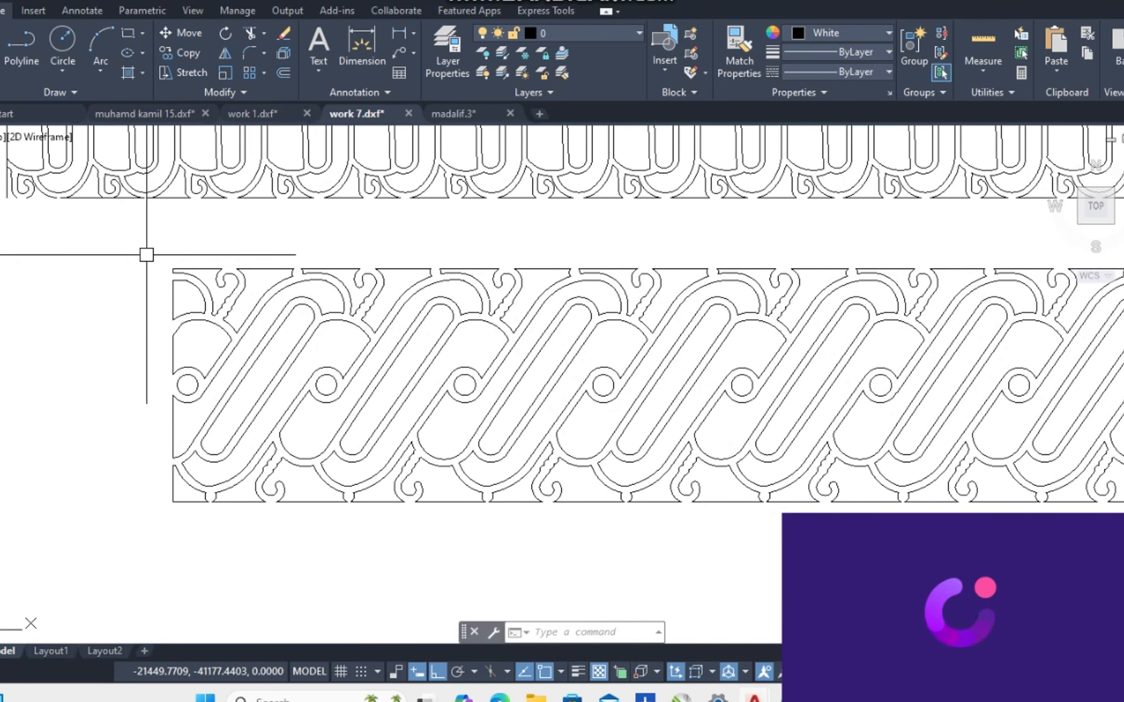
scroll(146, 254, "down", 2)
left_click(158, 244)
scroll(278, 338, "down", 3)
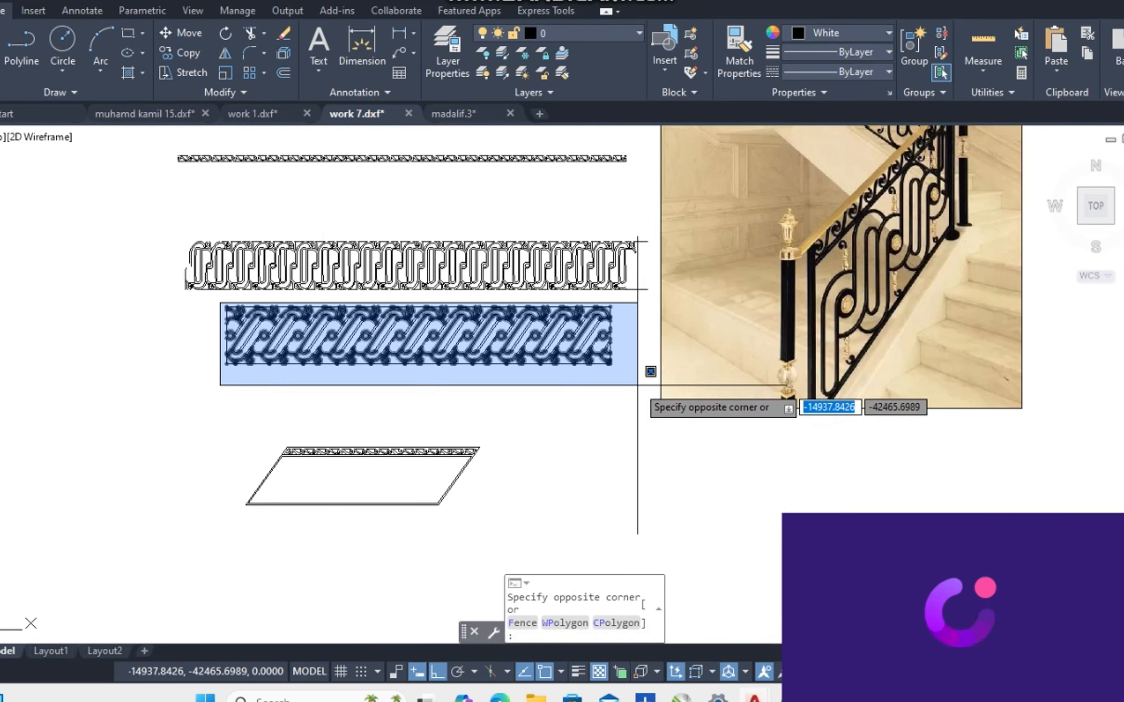
left_click(637, 385)
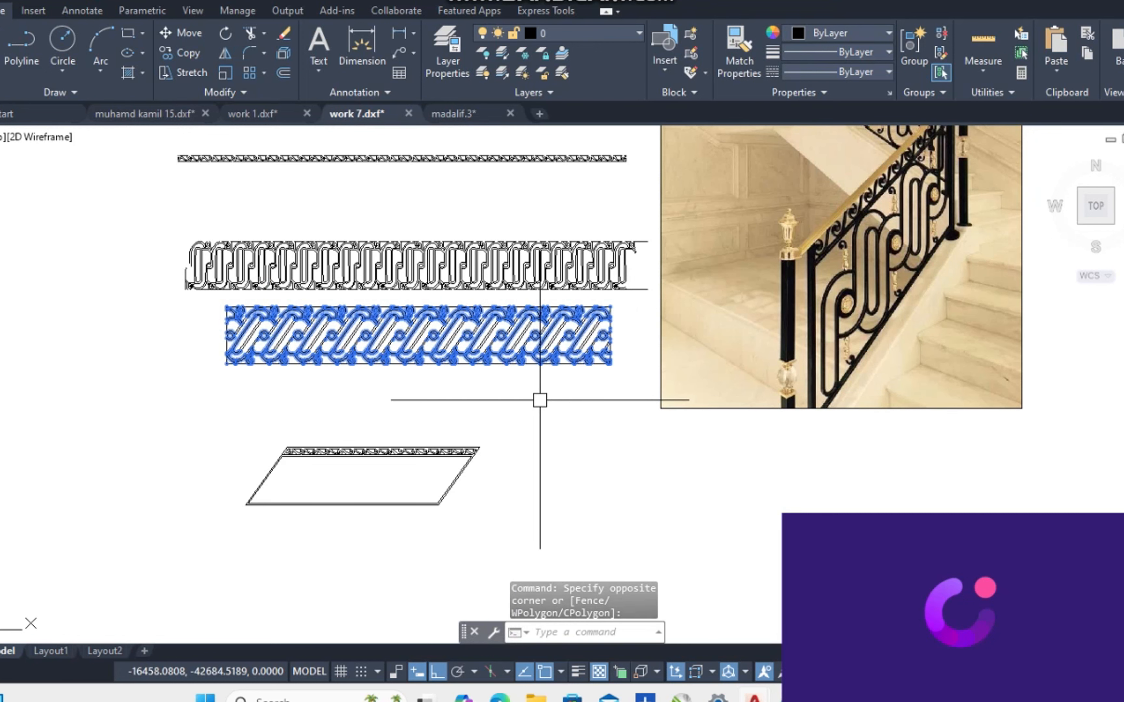
type("co")
key("Return")
left_click(395, 351)
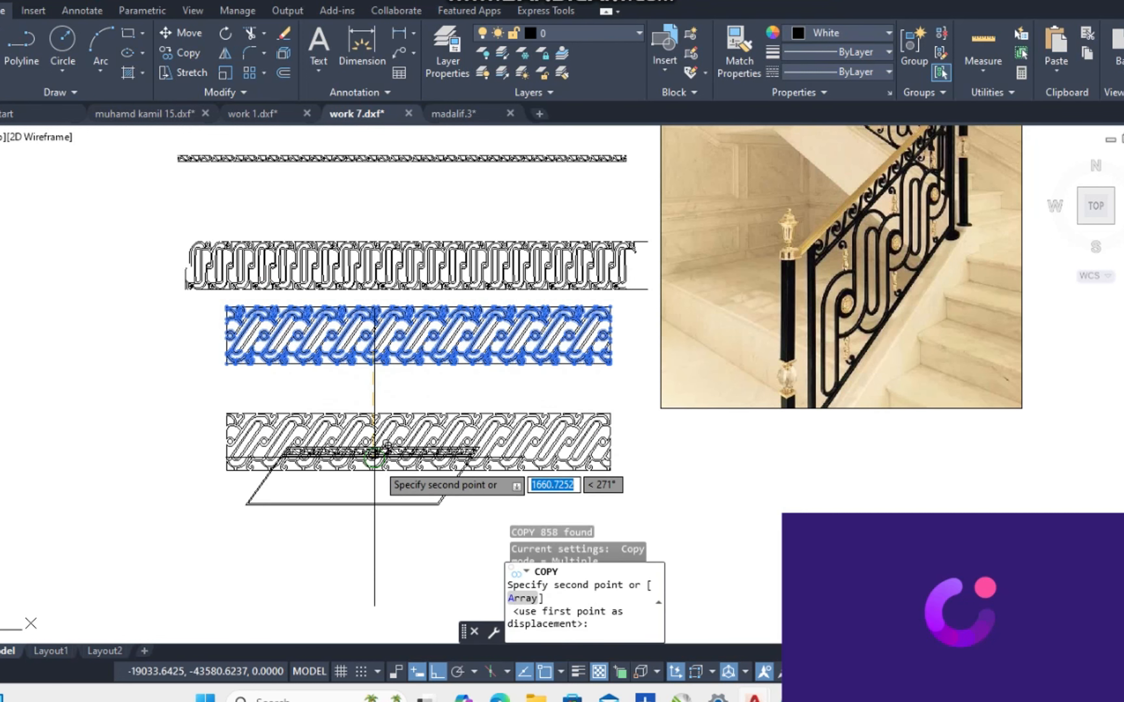
middle_click_drag(376, 457, 371, 371)
left_click(388, 534)
key("Escape")
Draw a vertical line from the plain parallelogram's upper-left corner down to its lower edge.
scroll(338, 321, "up", 3)
middle_click_drag(339, 320, 442, 397)
type("l")
key("Return")
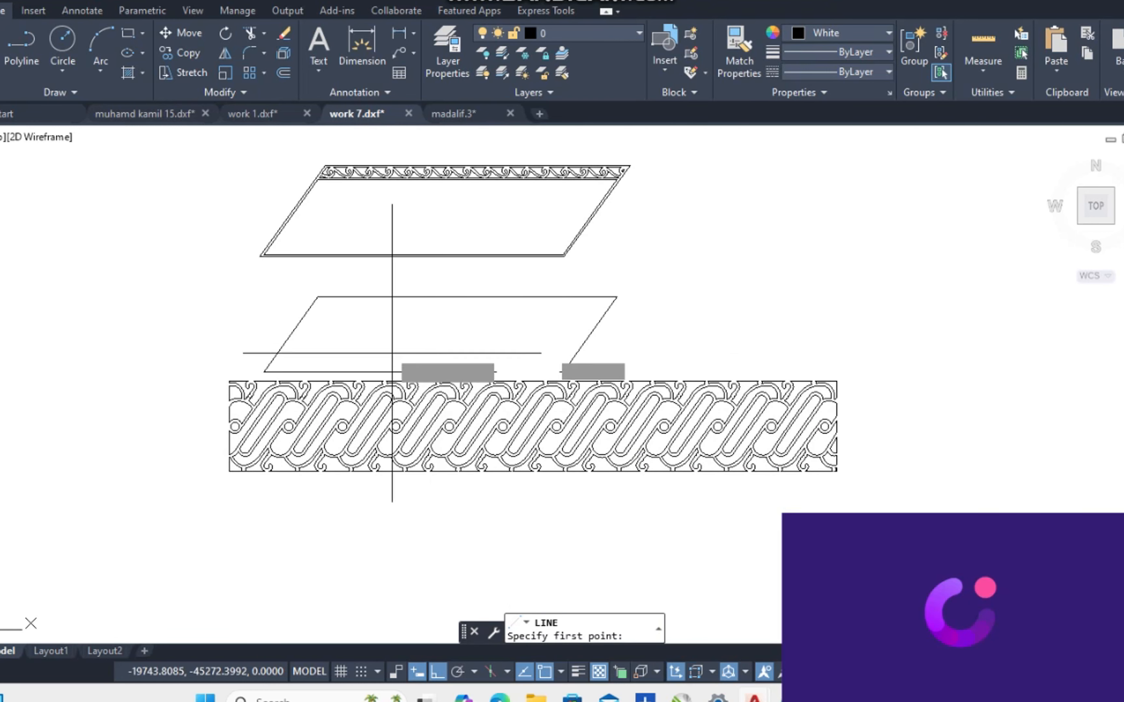
left_click(318, 297)
scroll(316, 344, "up", 5)
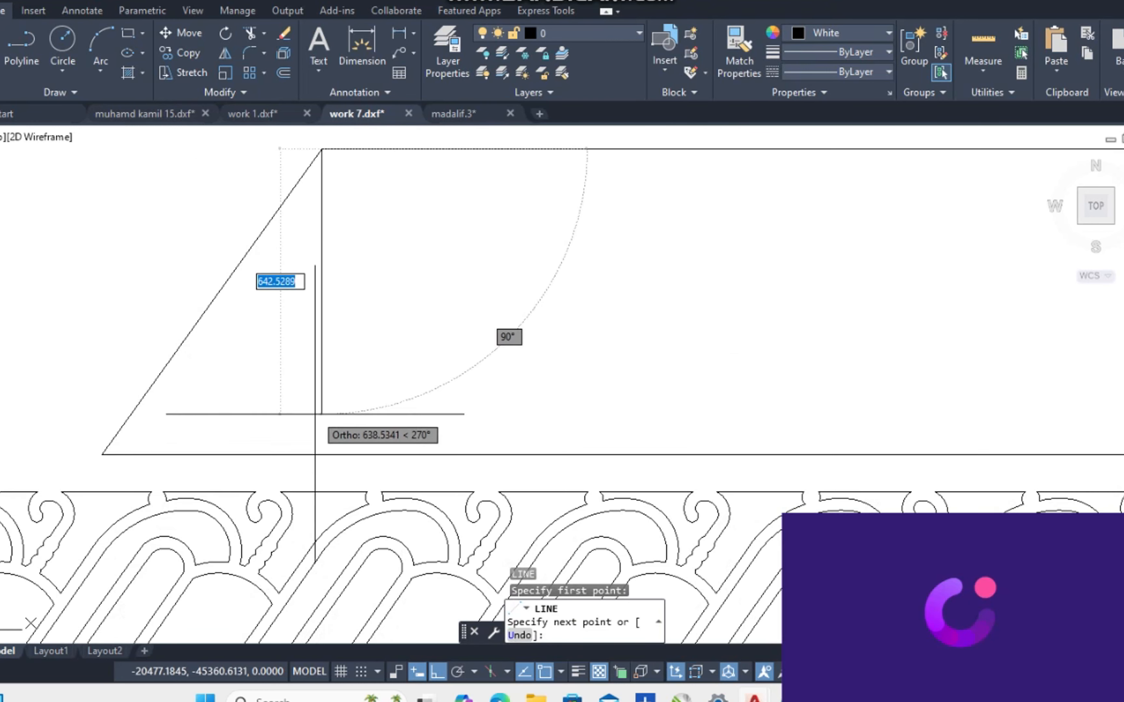
left_click(322, 457)
key("Escape")
Start aligning the whole copied ornament strip, matching its lower-left corner to the foot of the vertical line in the plain parallelogram.
scroll(321, 457, "down", 5)
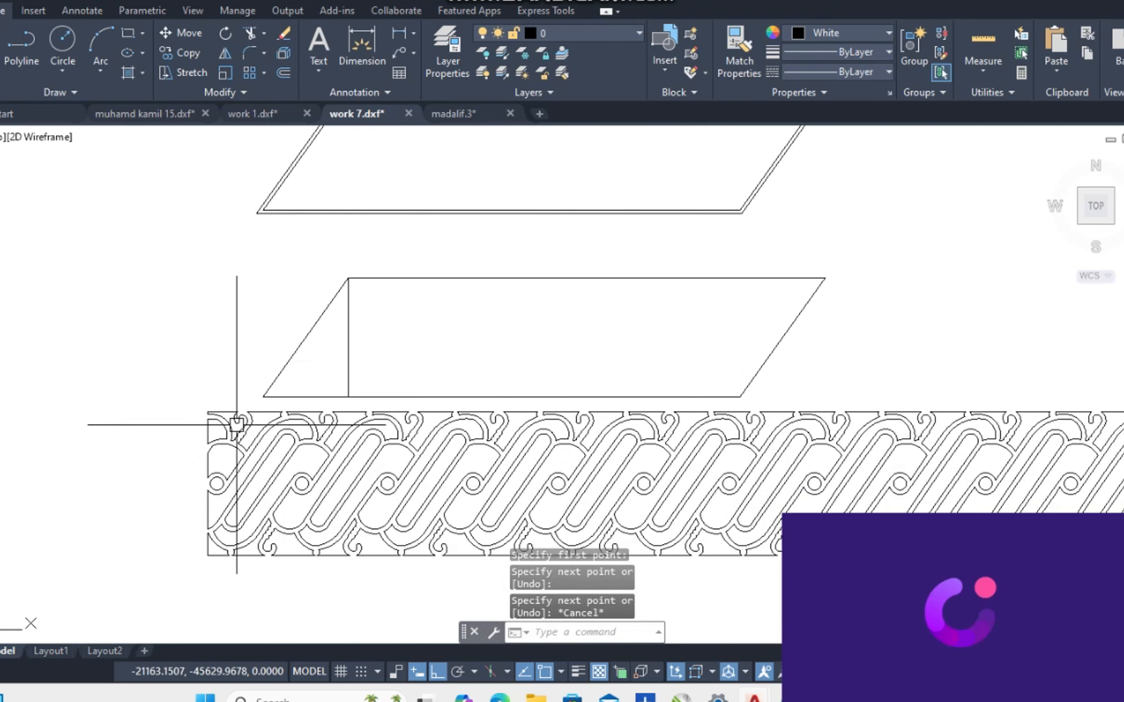
left_click(179, 408)
scroll(371, 439, "down", 5)
scroll(539, 372, "up", 4)
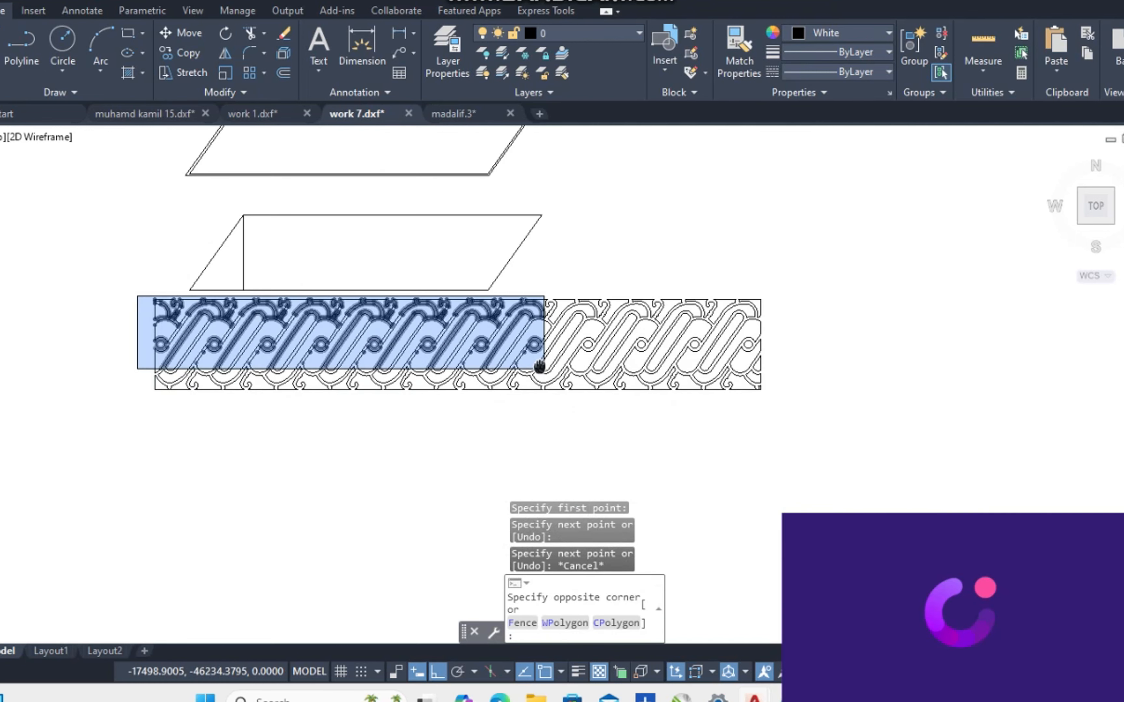
left_click(791, 420)
middle_click_drag(155, 382, 263, 447)
type("al")
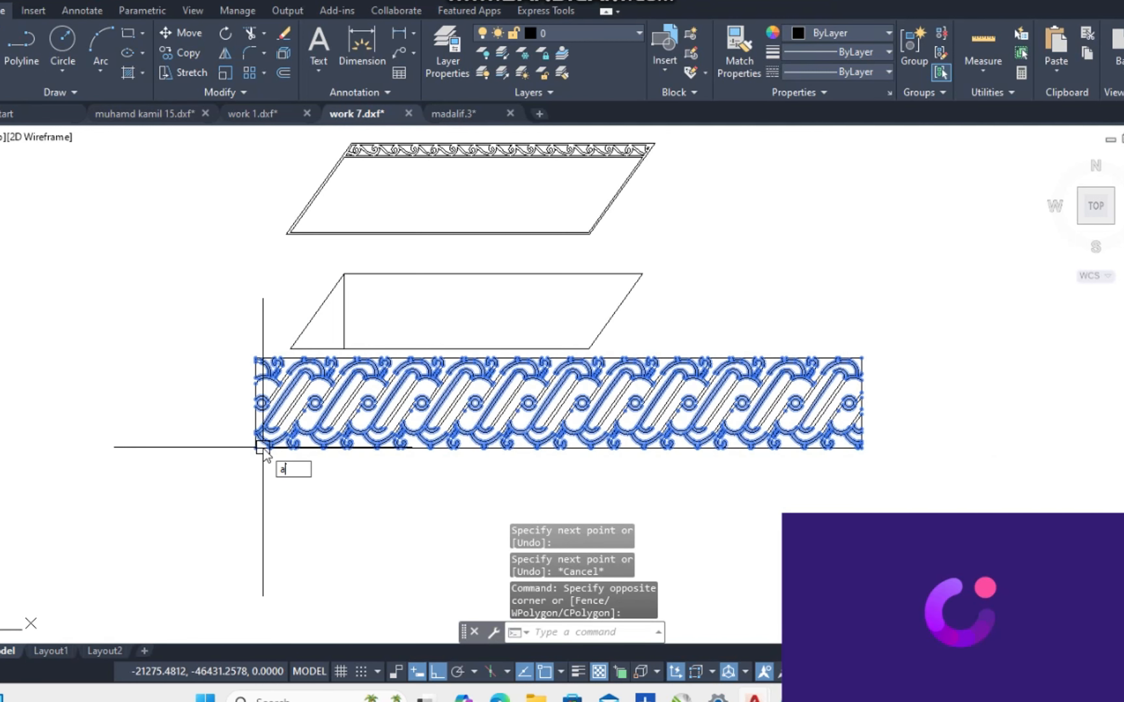
key("Return")
left_click(262, 447)
scroll(357, 346, "up", 4)
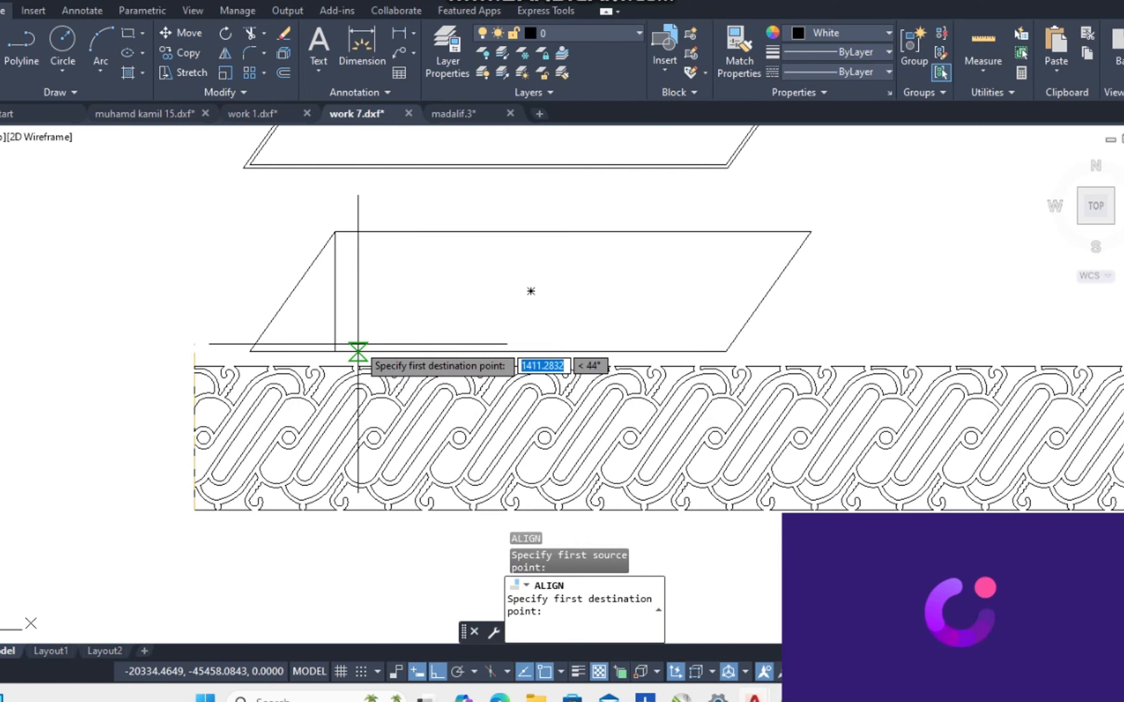
left_click(321, 356)
Match the strip's upper-left corner to the top of the vertical line and scale the strip to the alignment points.
scroll(107, 376, "up", 4)
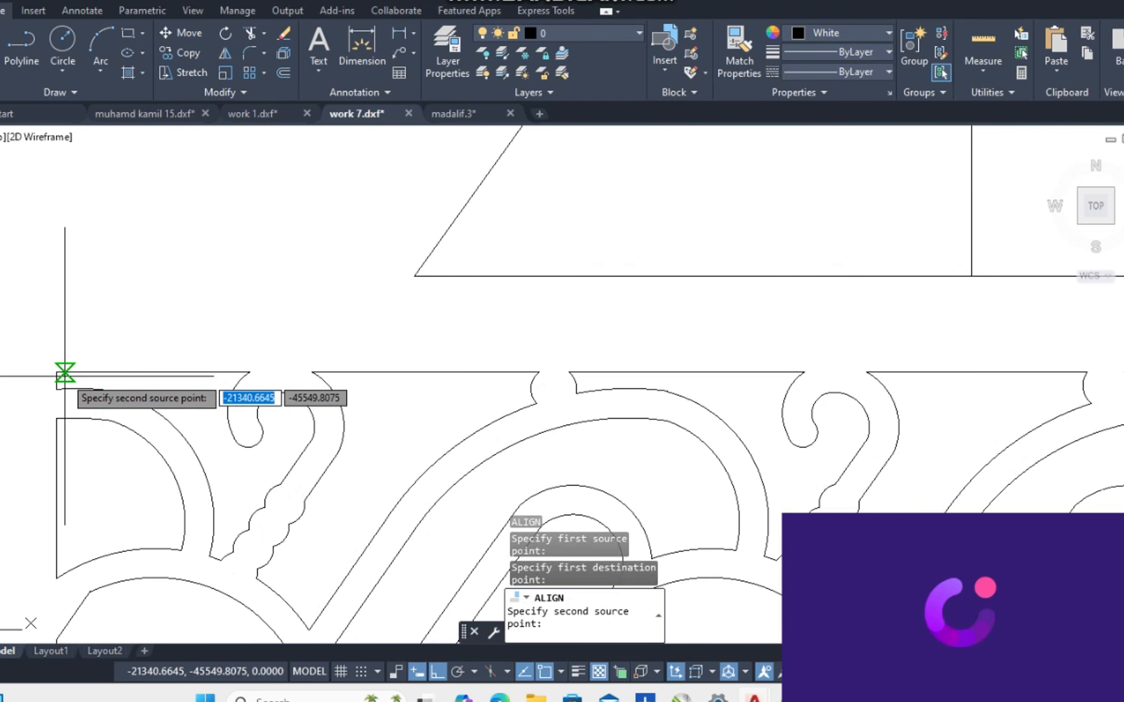
left_click(57, 372)
scroll(439, 351, "down", 4)
scroll(351, 306, "up", 3)
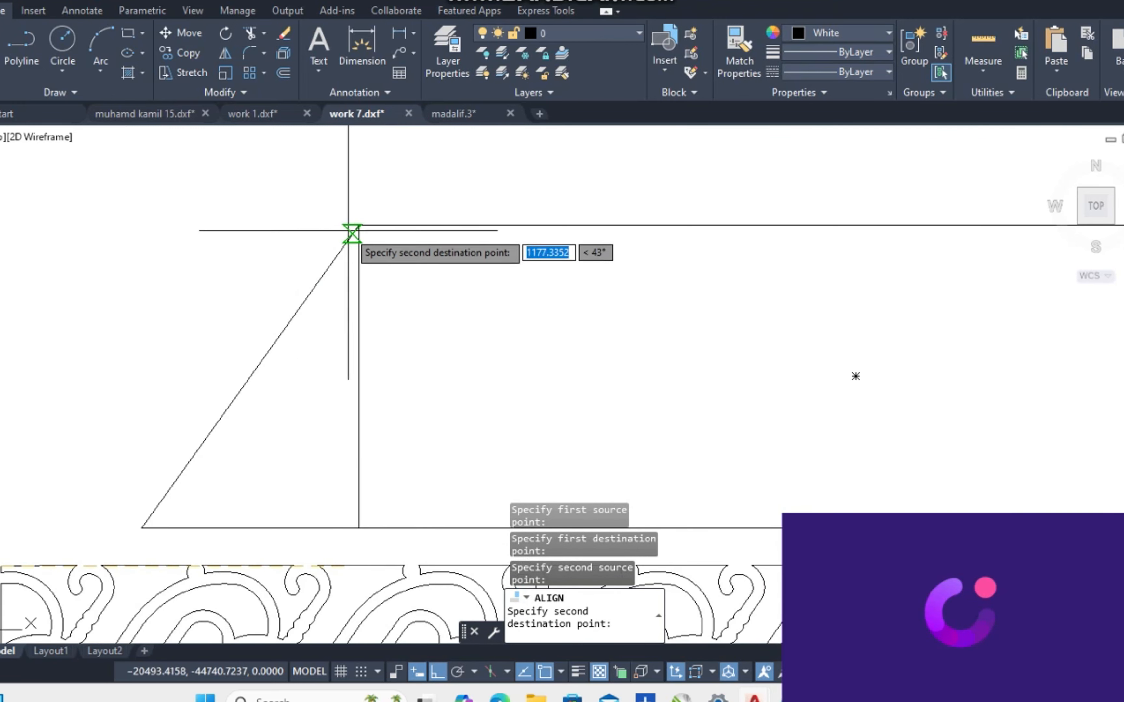
key("Return")
type("y")
key("Return")
scroll(317, 293, "down", 2)
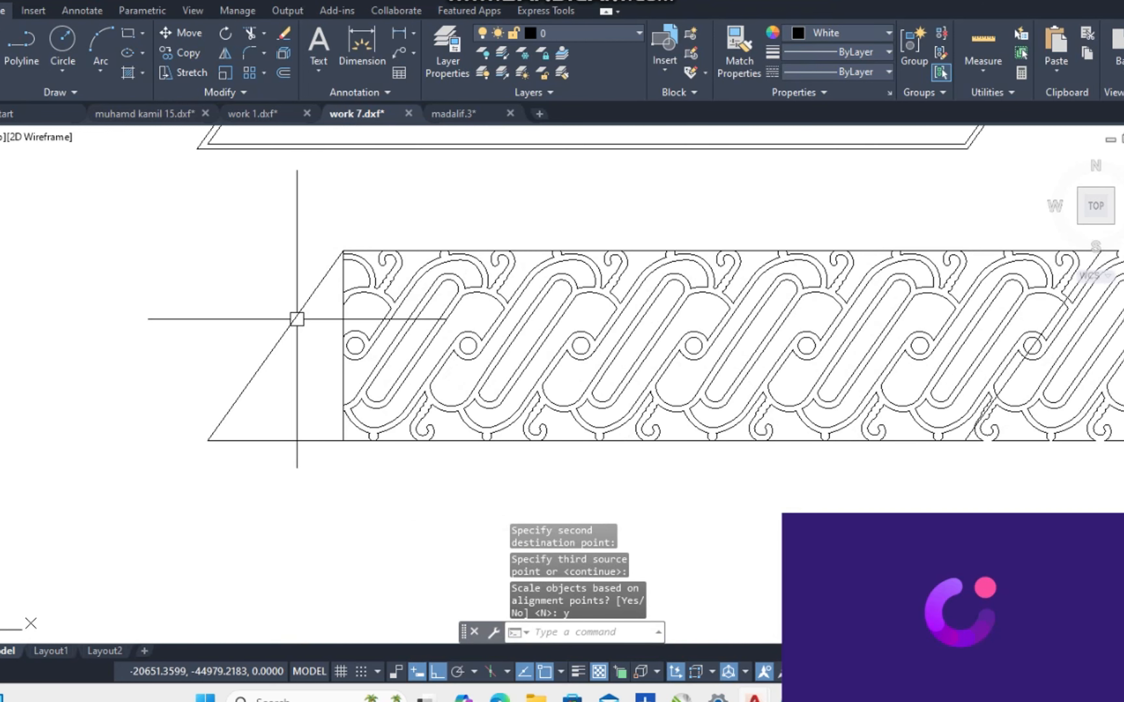
Move the plain parallelogram so its lower-left corner sits on the ornament strip's lower-left corner.
key("Escape")
key("Escape")
left_click(275, 346)
type("m")
key("Return")
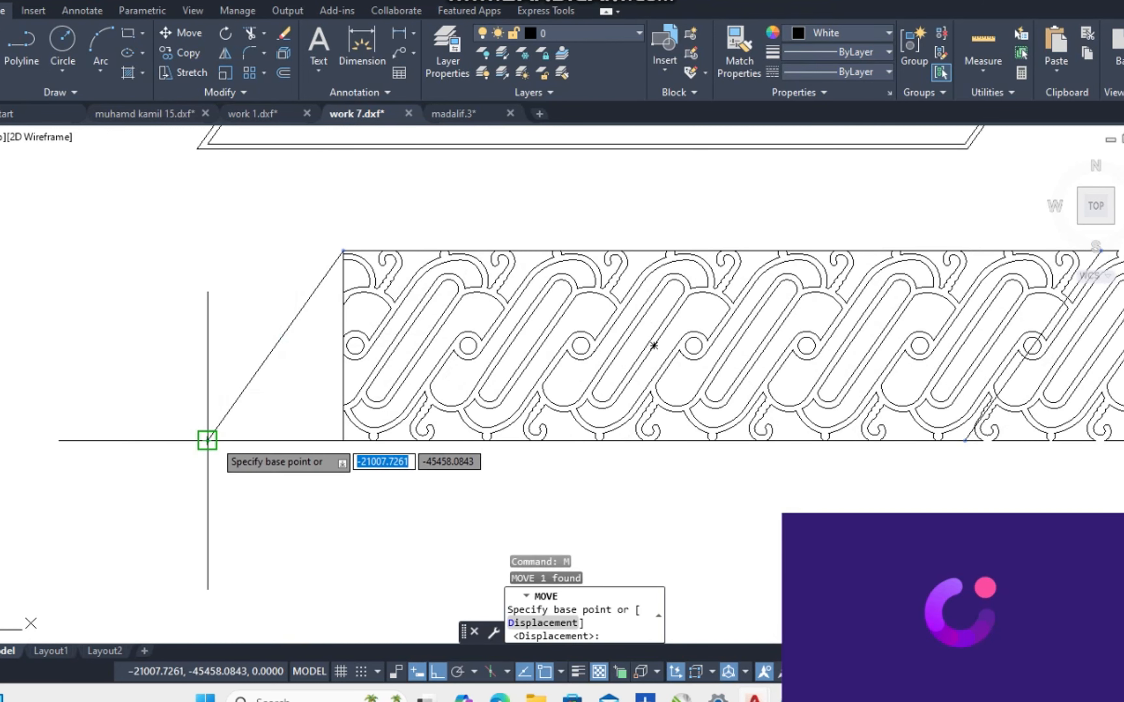
left_click(207, 440)
left_click(344, 440)
key("Escape")
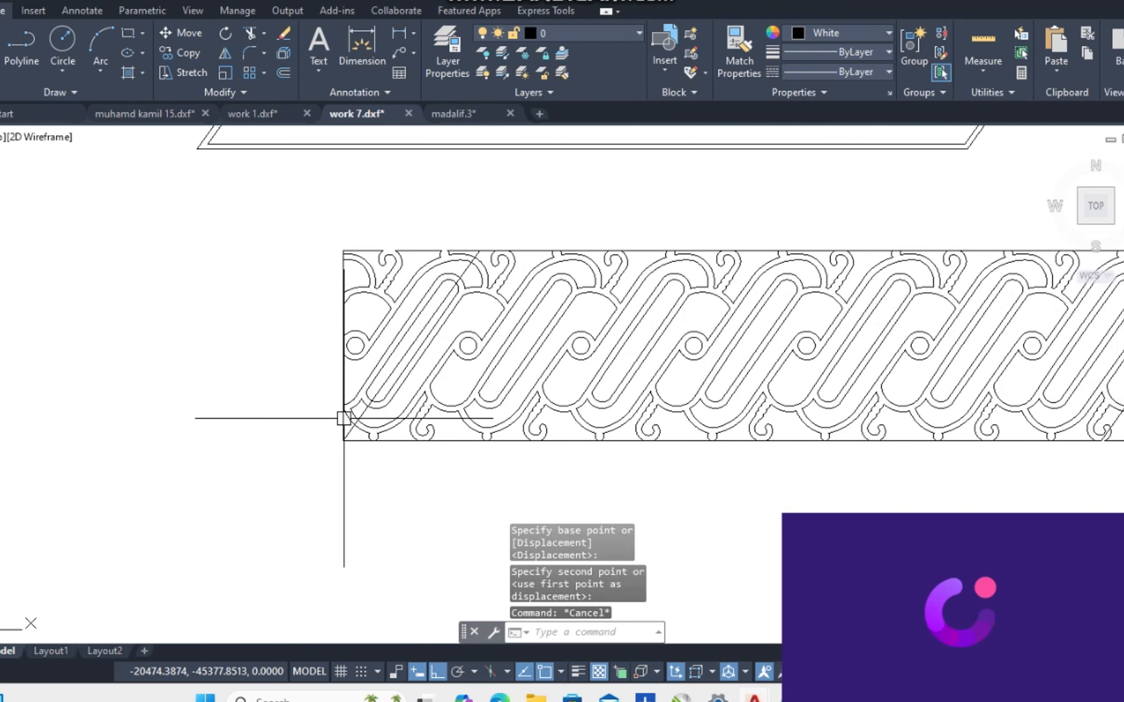
Erase the vertical helper line at the left end of the ornament strip.
scroll(344, 410, "up", 6)
left_click(372, 410)
left_click(261, 432)
type("e")
key("Return")
scroll(233, 426, "down", 10)
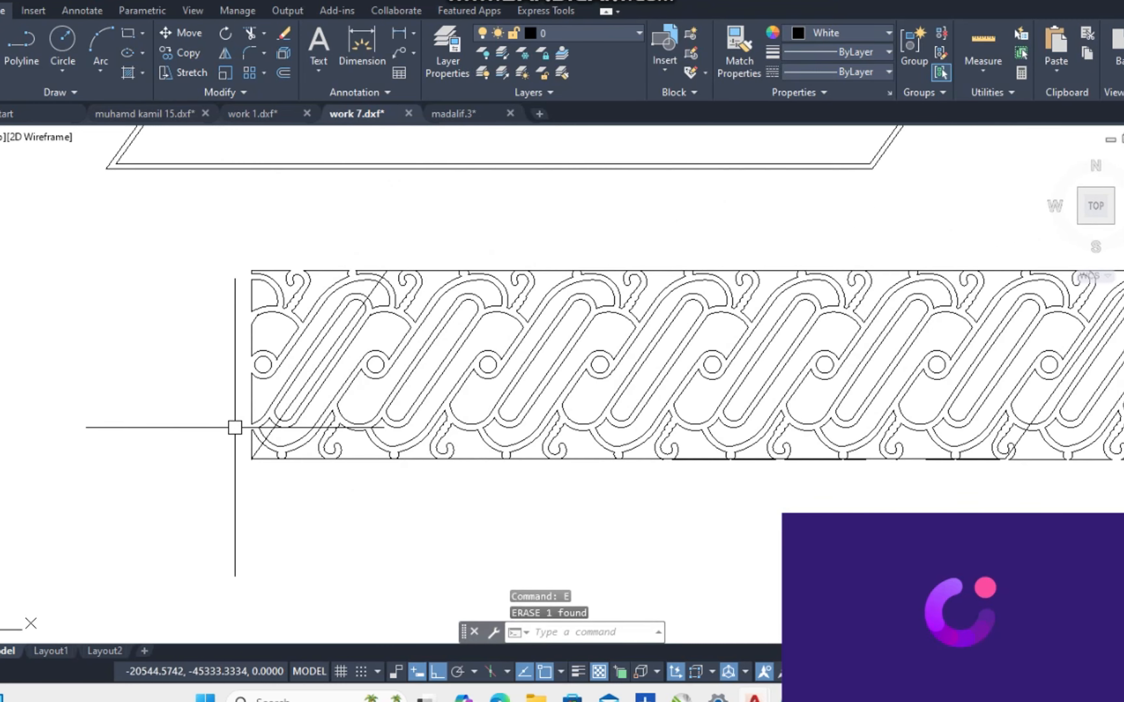
Change the parallelogram's colour to red so it stands out from the ornament.
middle_click_drag(559, 426, 427, 418)
scroll(443, 413, "up", 8)
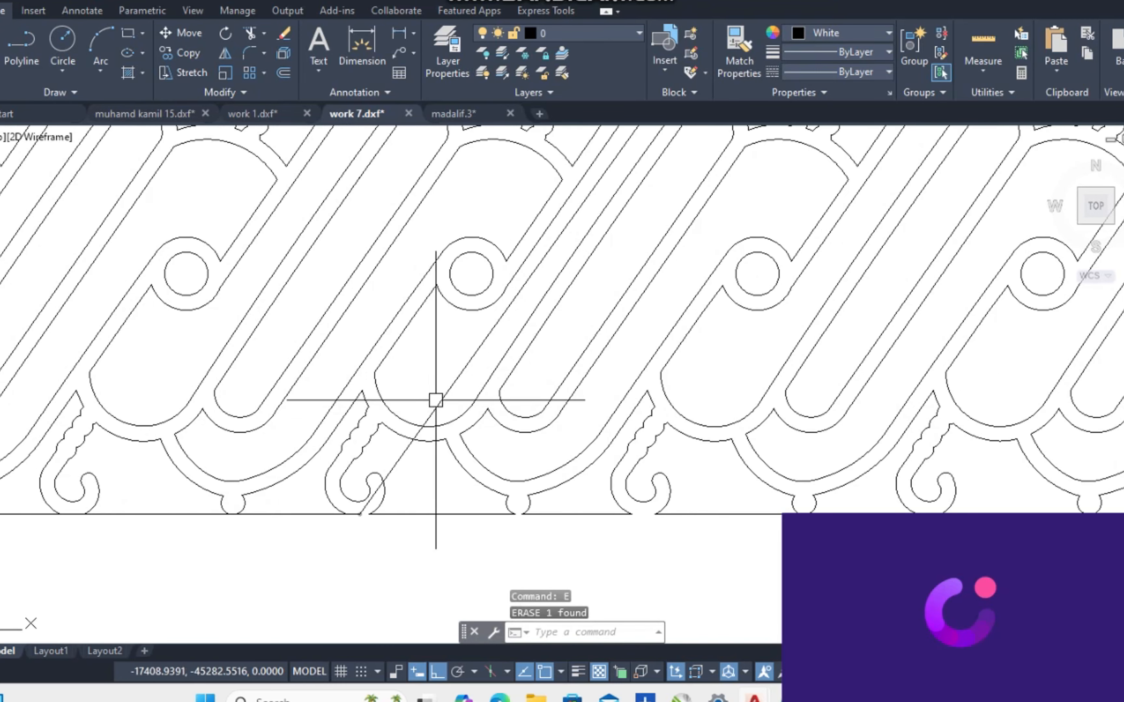
left_click(441, 397)
left_click(850, 32)
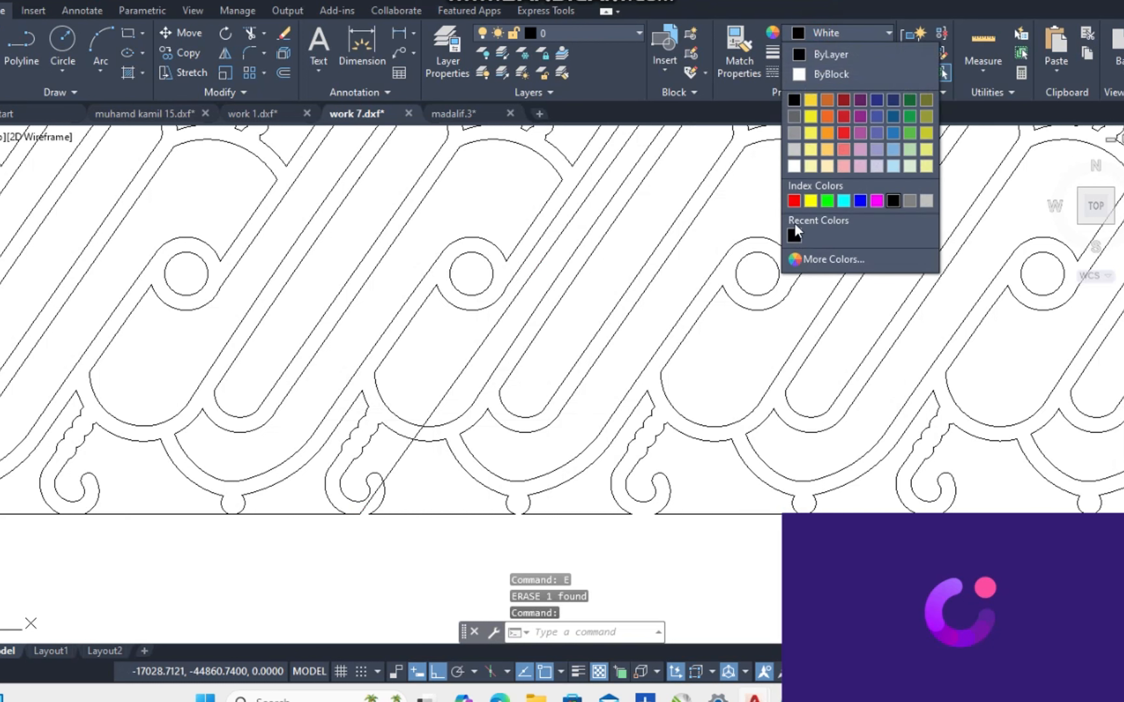
left_click(792, 203)
scroll(584, 414, "down", 6)
key("Escape")
key("Escape")
key("Escape")
middle_click_drag(365, 423, 568, 424)
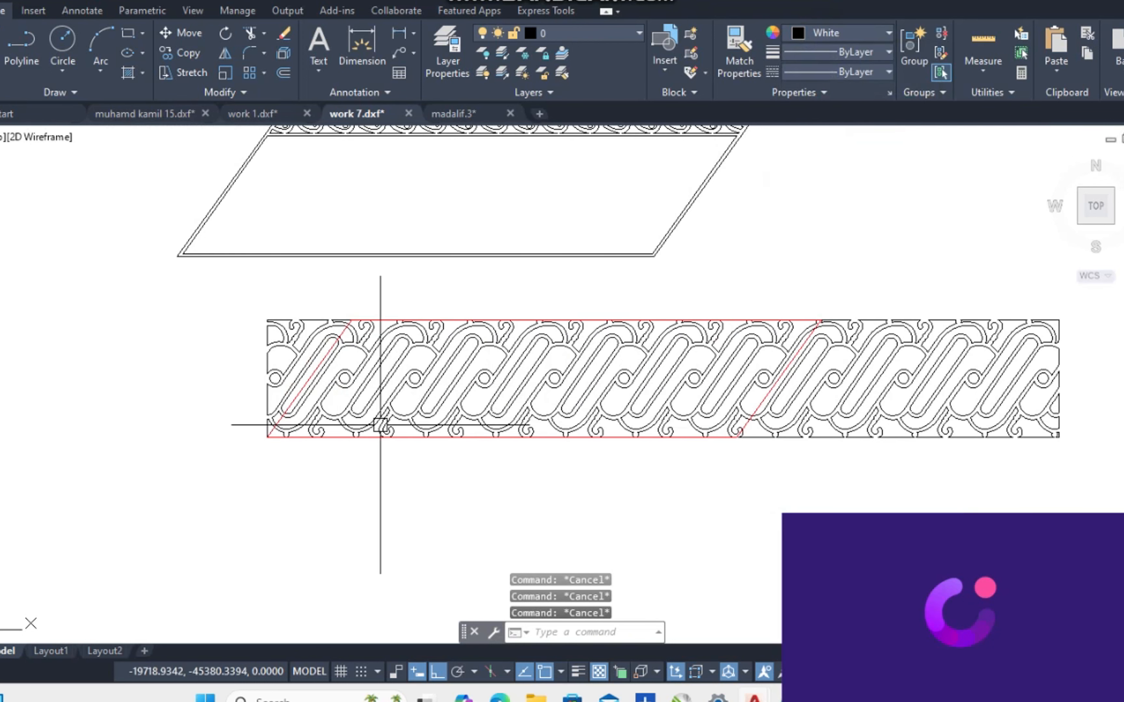
Move the red parallelogram about 67 units horizontally to the right so its slanted side runs along the oval's edge.
scroll(285, 430, "up", 4)
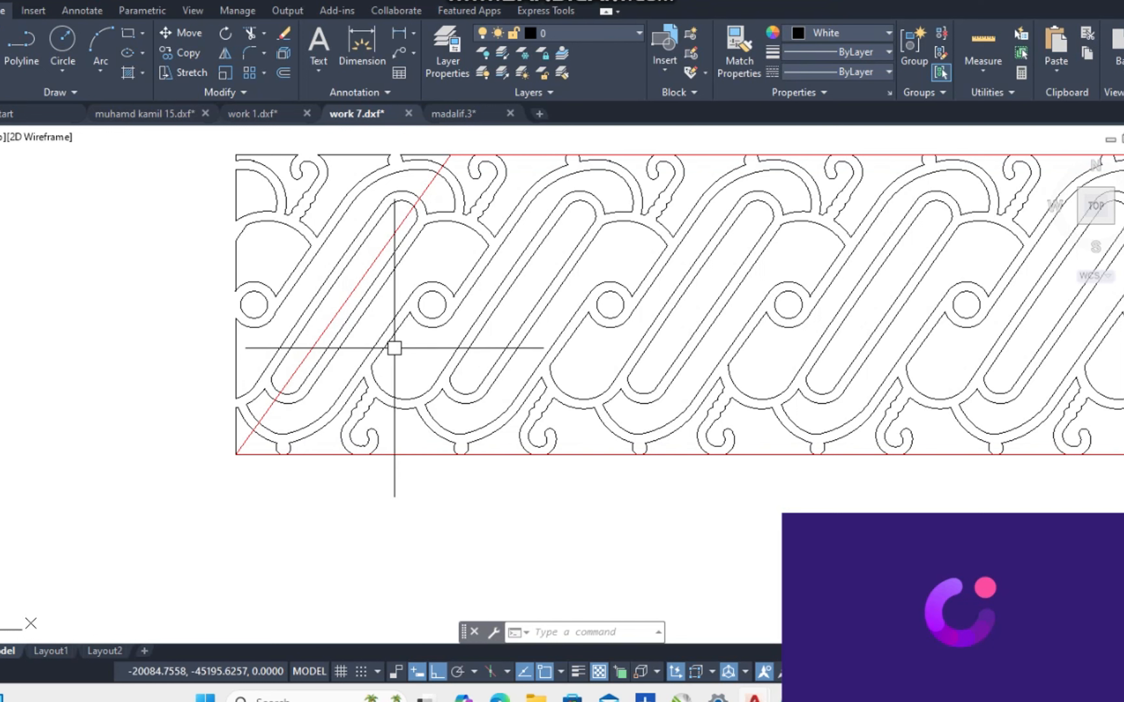
scroll(248, 420, "up", 2)
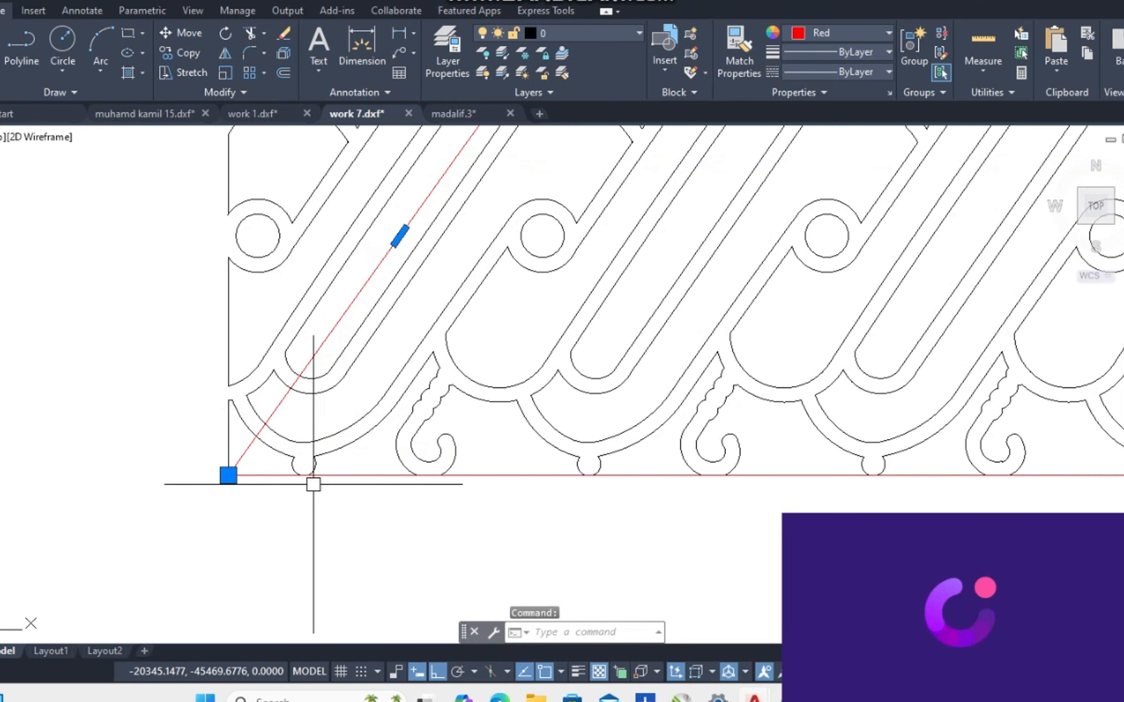
type("m")
key("Return")
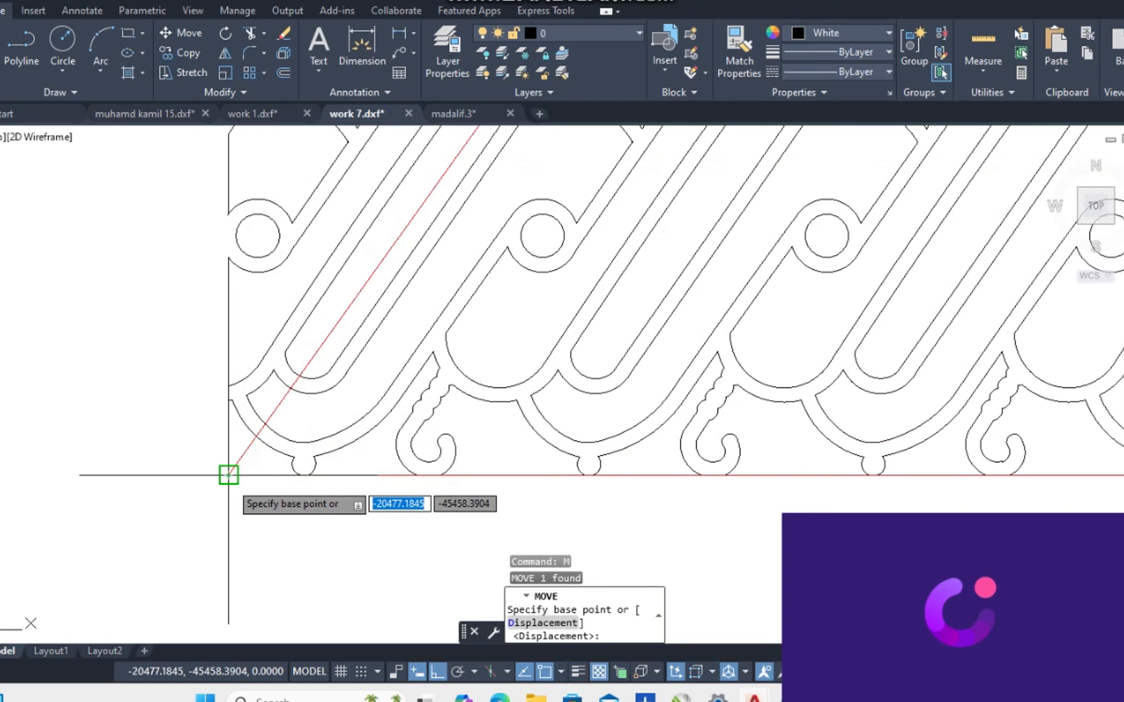
left_click(228, 475)
scroll(229, 476, "down", 2)
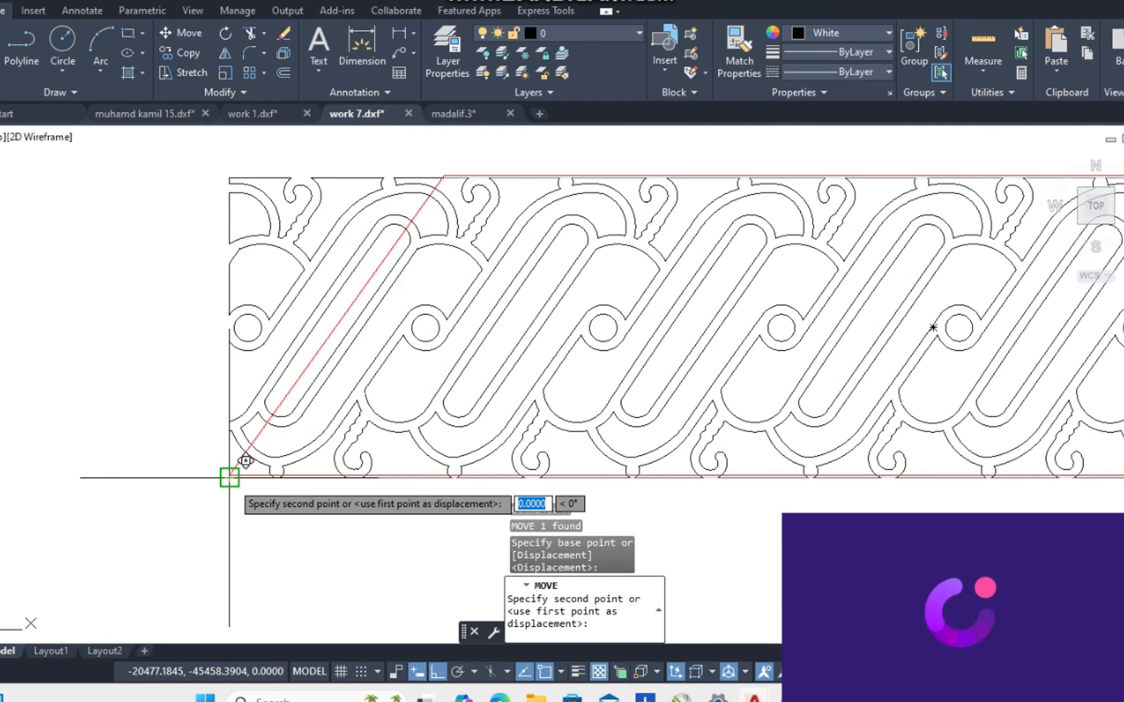
scroll(252, 477, "up", 4)
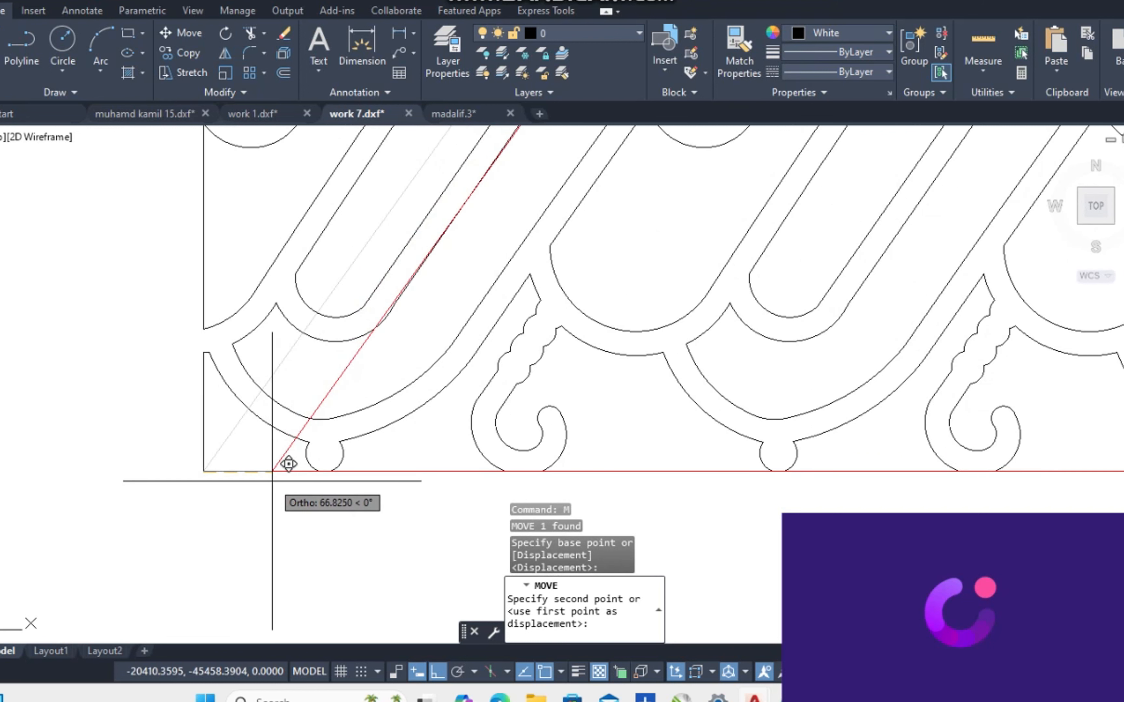
left_click(274, 481)
scroll(270, 476, "down", 4)
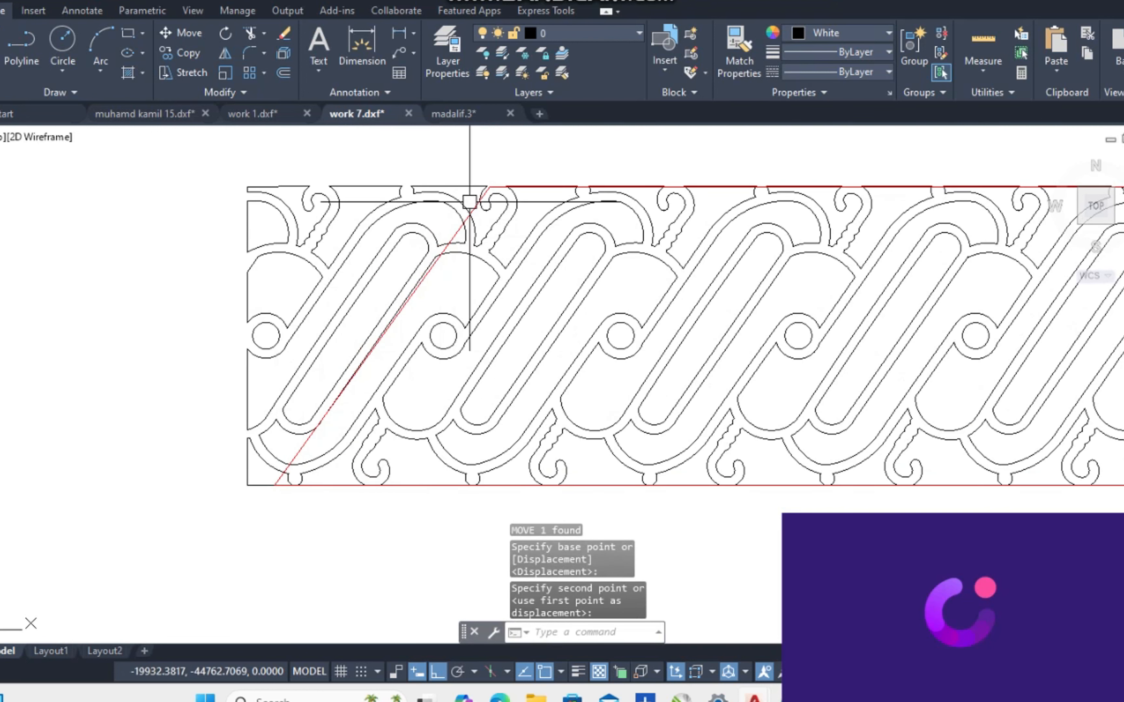
scroll(509, 190, "up", 5)
scroll(510, 189, "down", 10)
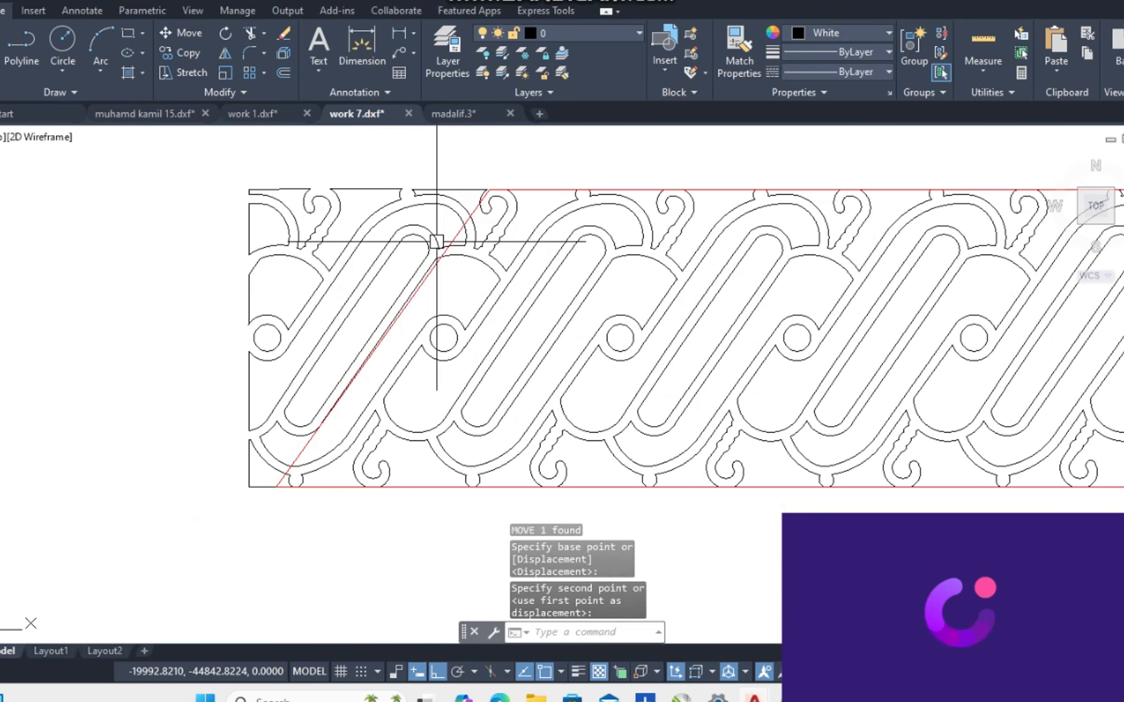
middle_click_drag(493, 327, 140, 397)
scroll(514, 351, "up", 2)
scroll(514, 352, "down", 2)
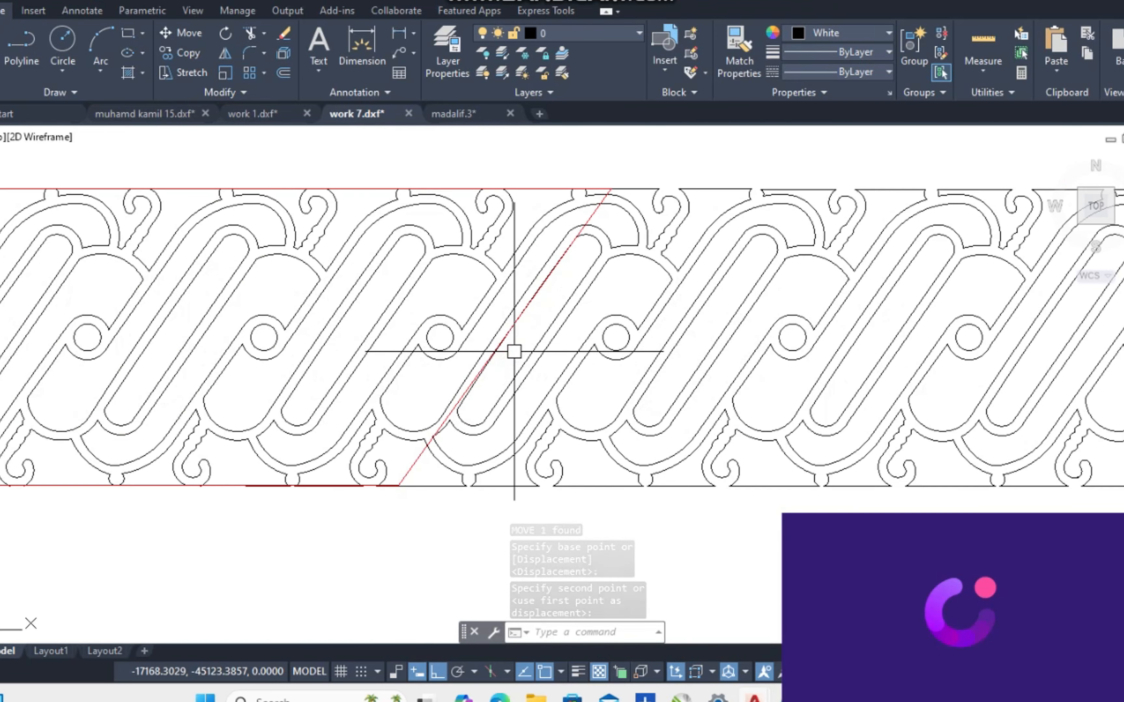
Erase the surplus ornament at the strip's right end, well beyond the red parallelogram.
key("Escape")
left_click(877, 244)
left_click(691, 449)
type("e")
key("Return")
scroll(627, 422, "down", 4)
Erase the surplus ornament pieces at the strip's left end, outside the red parallelogram's slanted side.
middle_click_drag(412, 429, 624, 408)
scroll(602, 356, "up", 6)
left_click(613, 291)
left_click(519, 400)
type("e")
key("Return")
scroll(520, 399, "down", 4)
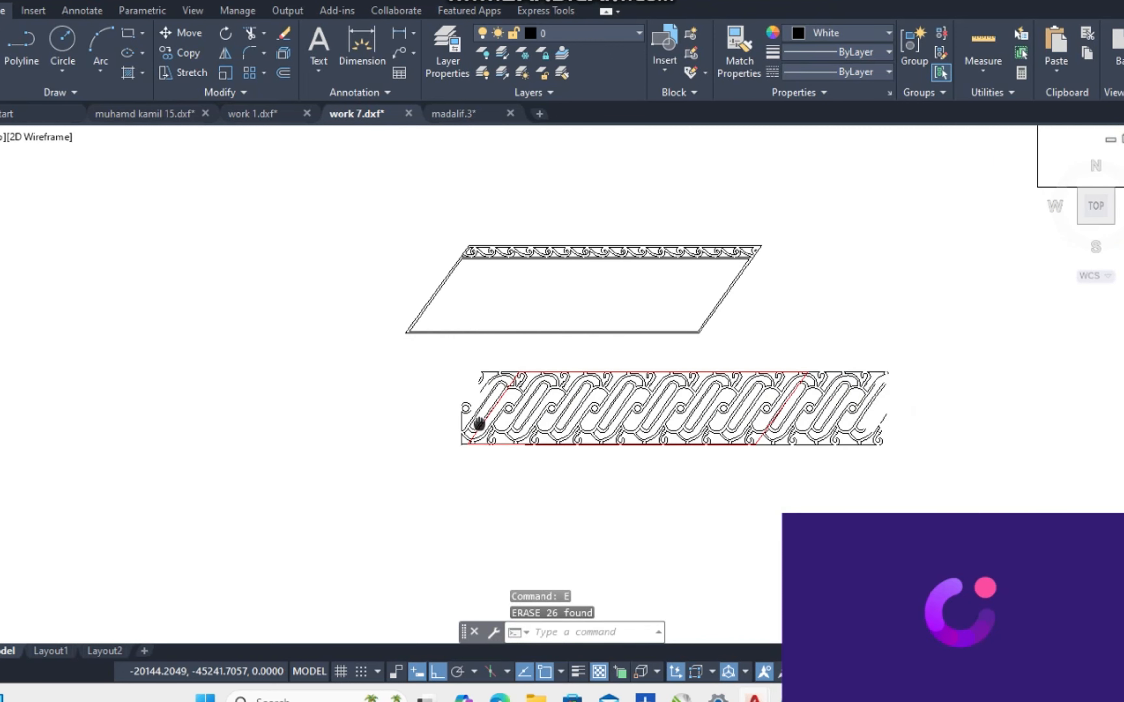
Trim the ornament outside the red parallelogram with EXTRIM, using the parallelogram as the cutting edge.
middle_click_drag(476, 422, 409, 423)
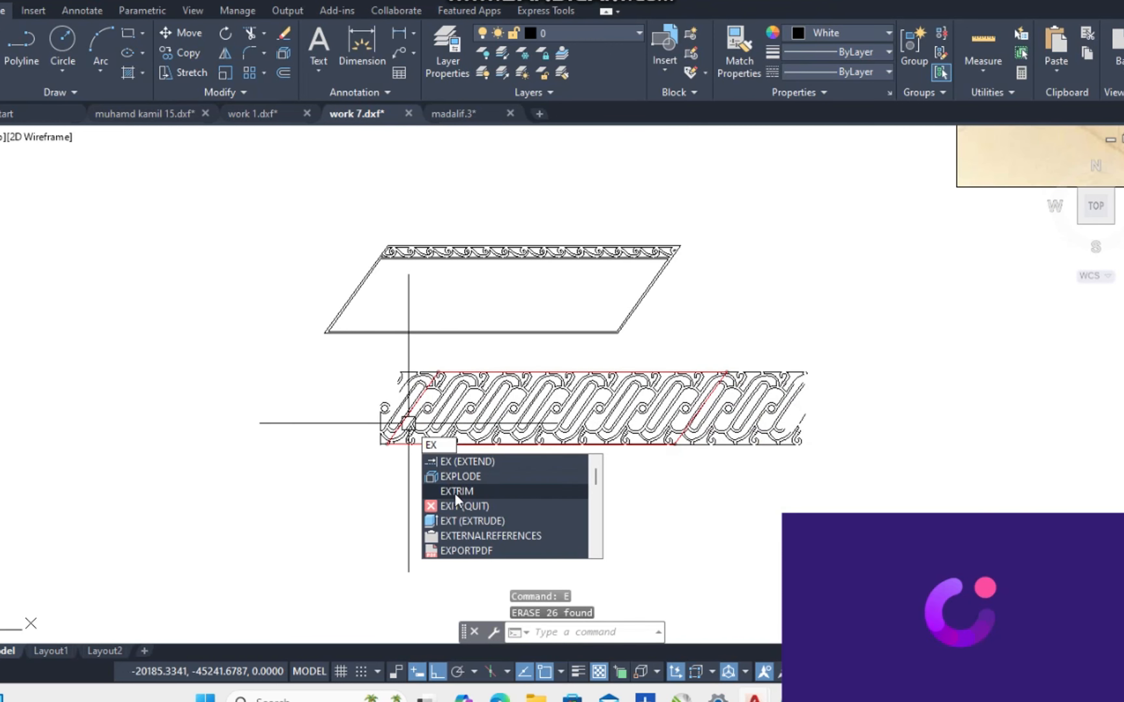
key("Escape")
scroll(608, 440, "up", 5)
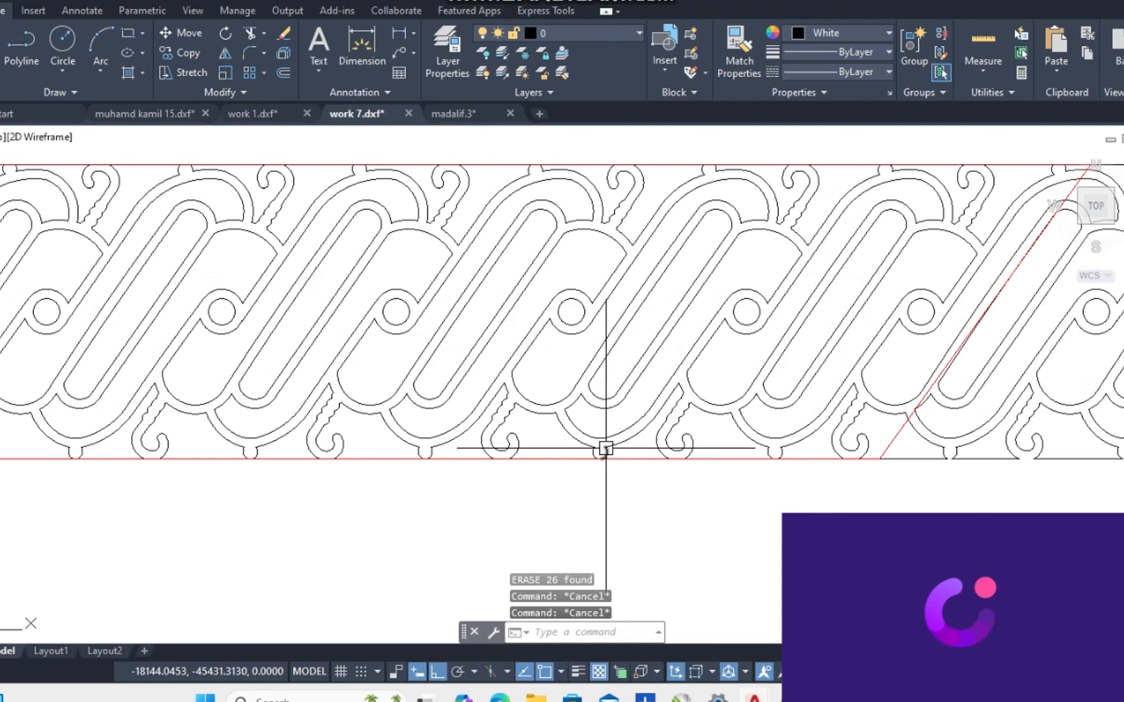
type("ex")
left_click(630, 525)
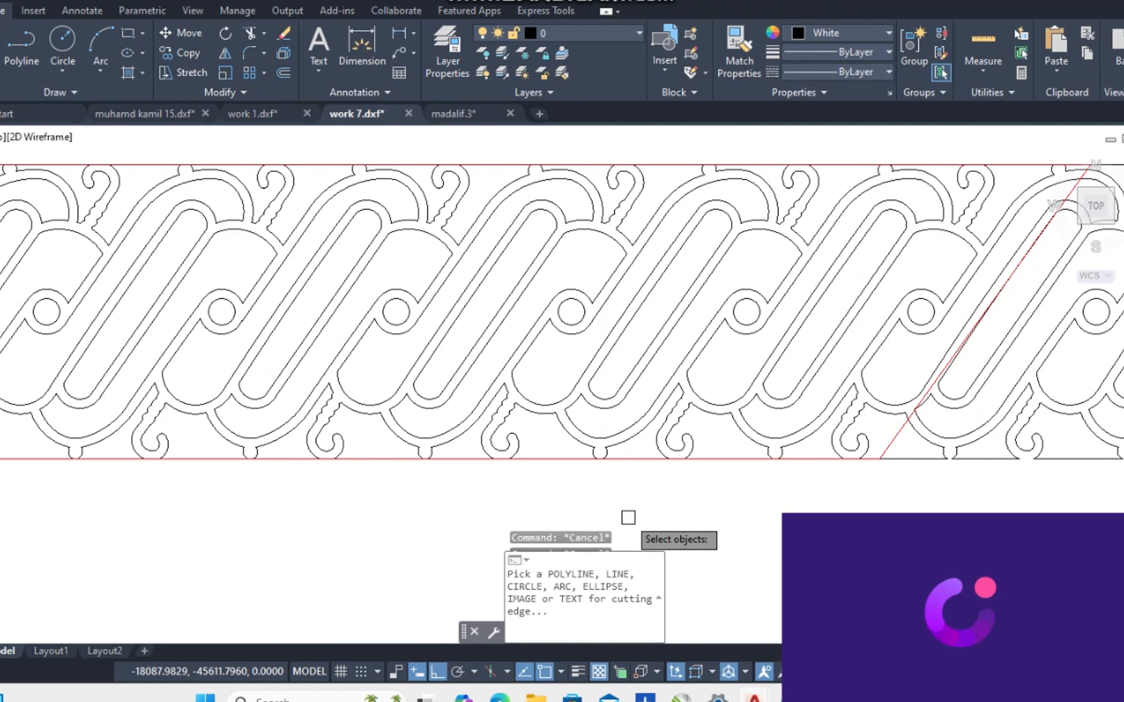
scroll(673, 488, "down", 4)
scroll(501, 453, "up", 7)
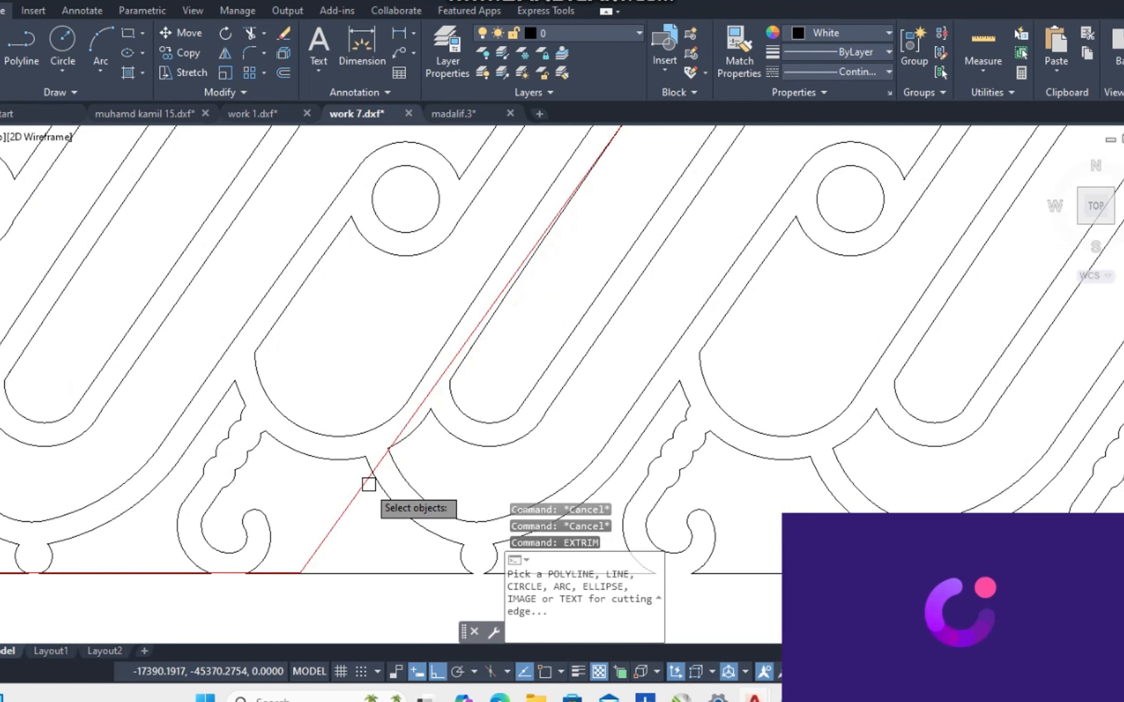
left_click(377, 525)
scroll(380, 523, "up", 3)
scroll(423, 367, "down", 5)
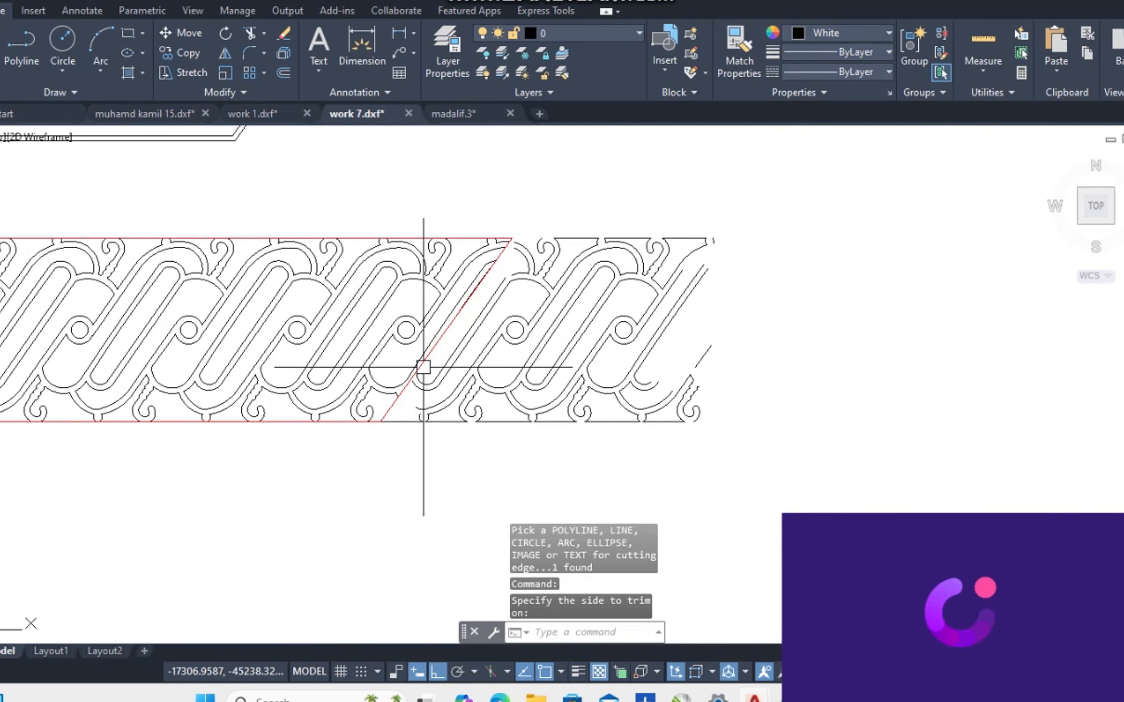
Erase the bulk of the cut-off ornament to the right of the red parallelogram's right slanted side.
left_click(777, 210)
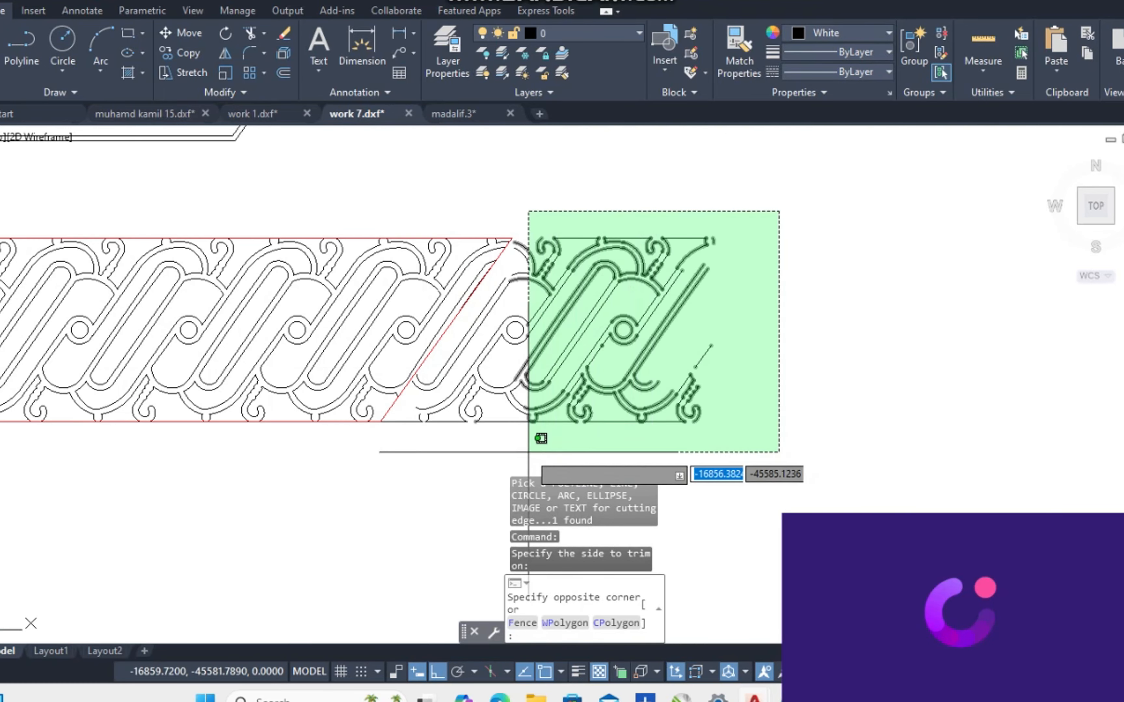
left_click(526, 447)
type("e")
key("space")
Erase the remaining arcs and scroll pieces outside the lower part of the parallelogram's right slanted side.
scroll(520, 415, "up", 3)
left_click(626, 289)
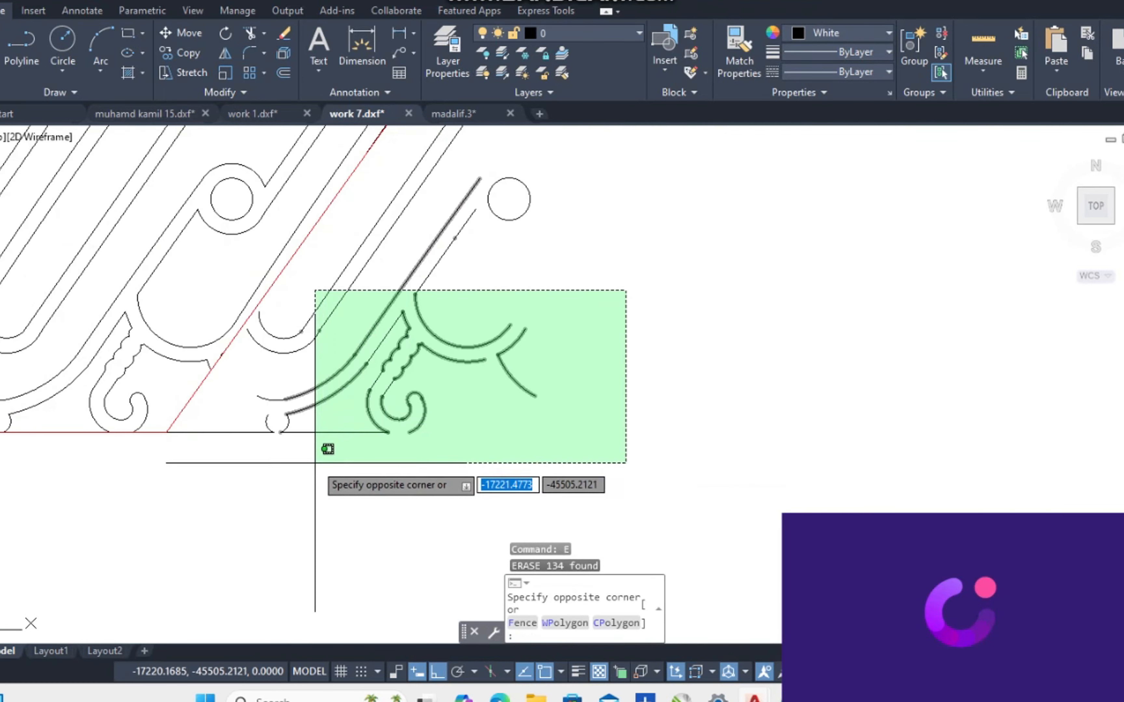
left_click(309, 469)
key("space")
key("space")
left_click(309, 469)
left_click(269, 374)
key("space")
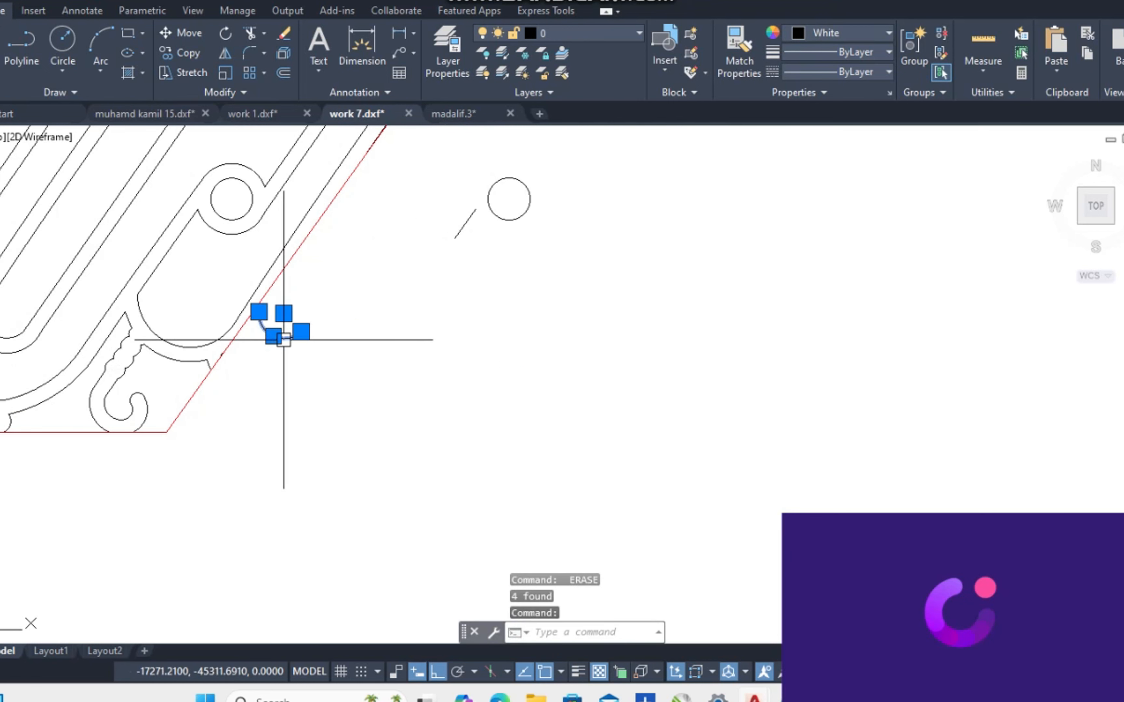
Erase the stray circle and short line left outside the parallelogram's right side.
left_click(610, 382)
left_click(446, 163)
type("e")
key("space")
scroll(444, 261, "down", 3)
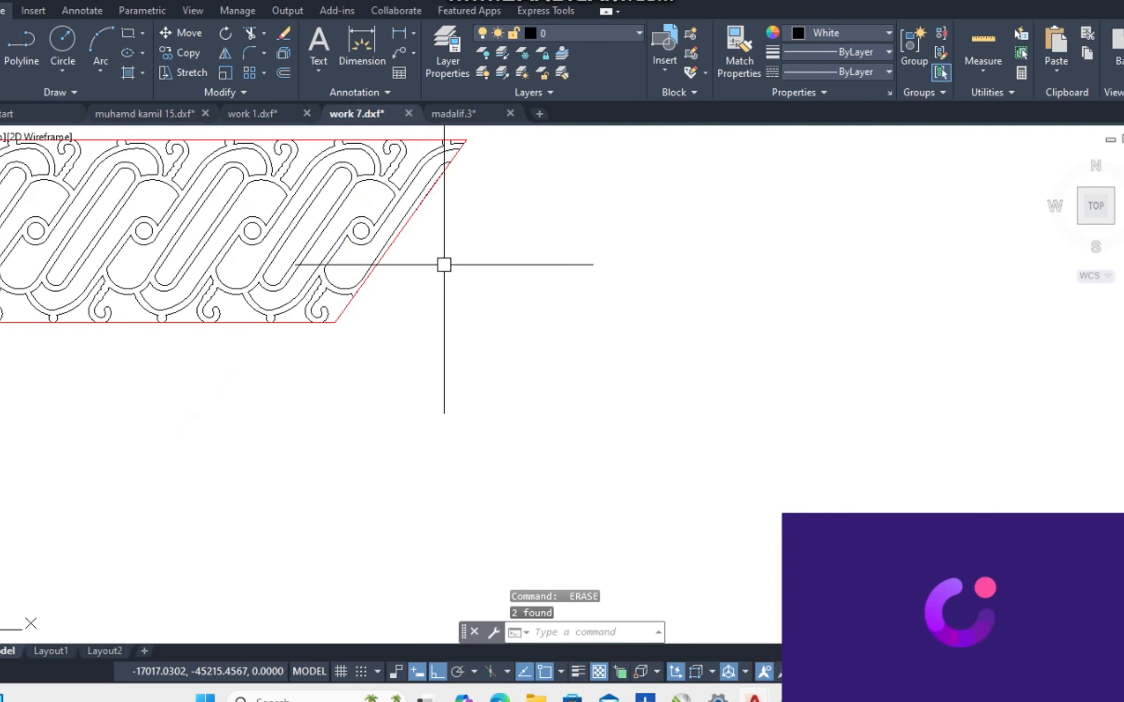
Erase the tiny leftover fragment on the right slanted side near the parallelogram's lower-right corner.
scroll(379, 268, "up", 8)
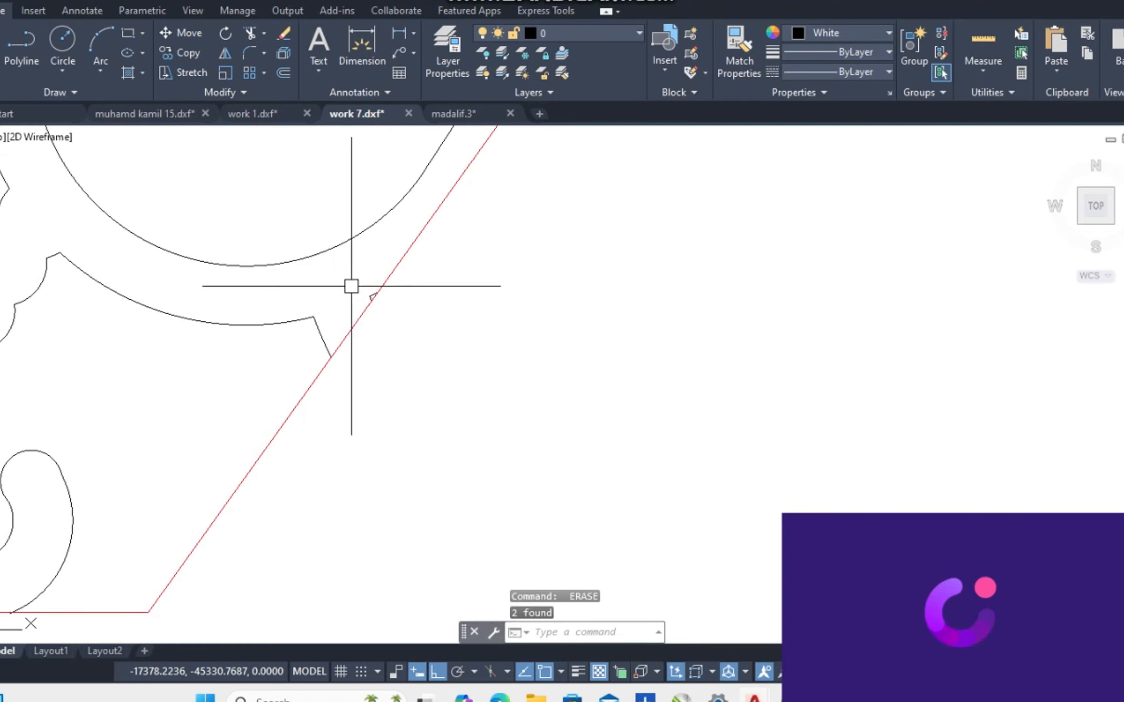
left_click(352, 286)
left_click(428, 358)
type("e")
key("space")
scroll(493, 413, "down", 6)
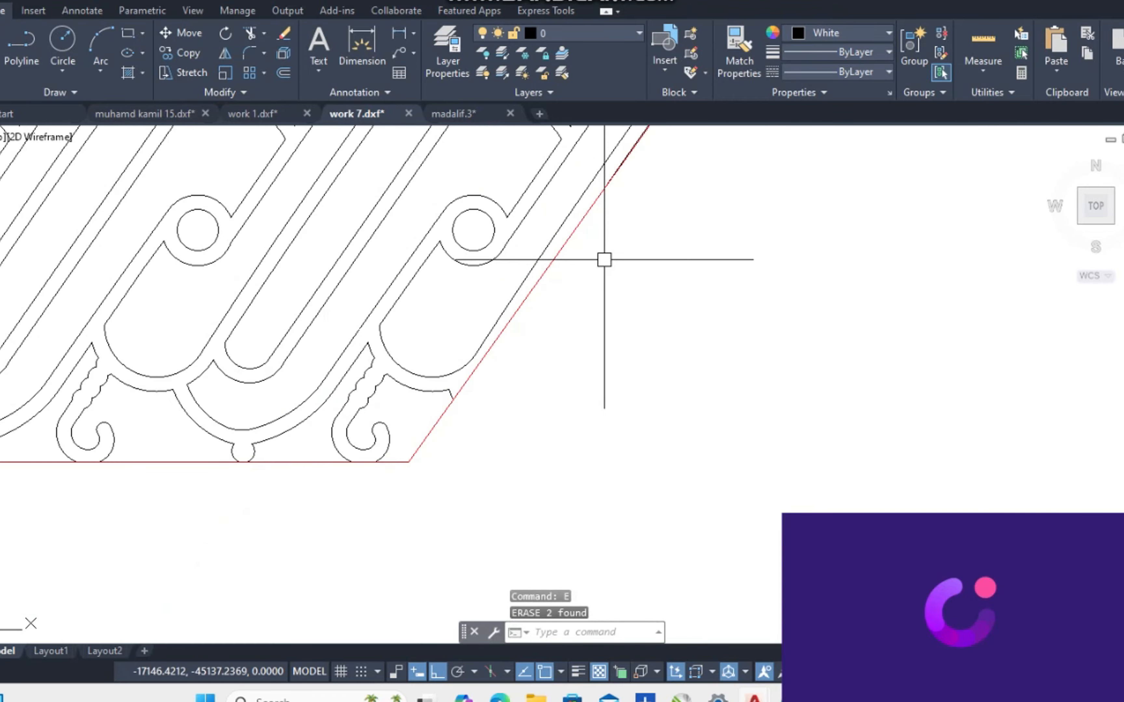
scroll(604, 260, "down", 4)
scroll(629, 280, "up", 7)
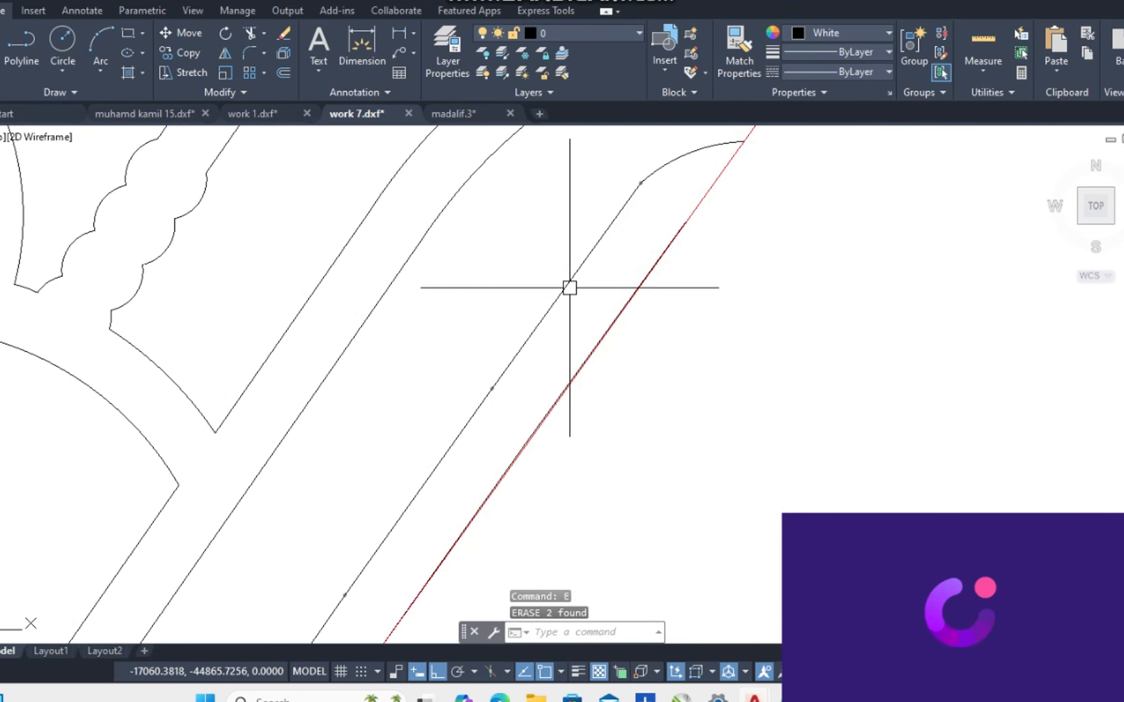
scroll(572, 311, "down", 4)
scroll(576, 340, "up", 2)
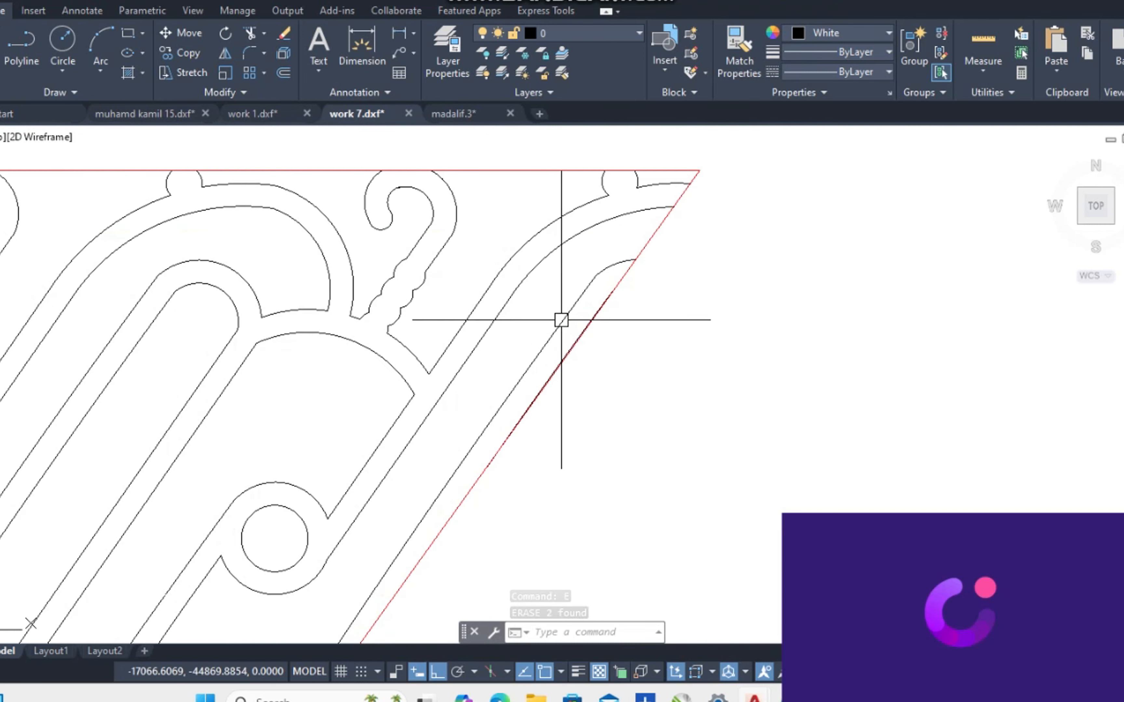
Erase the leftover oval curve and the thin fragments along the upper part of the parallelogram's right slanted side.
left_click(567, 311)
key("space")
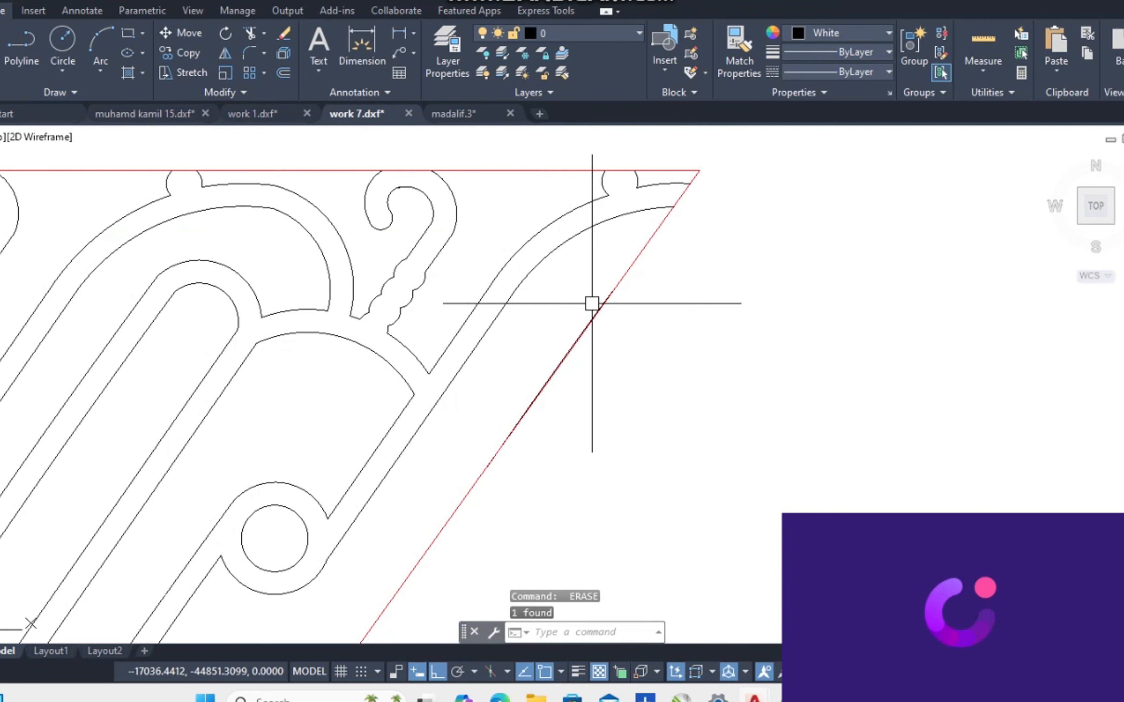
left_click(602, 318)
left_click(478, 253)
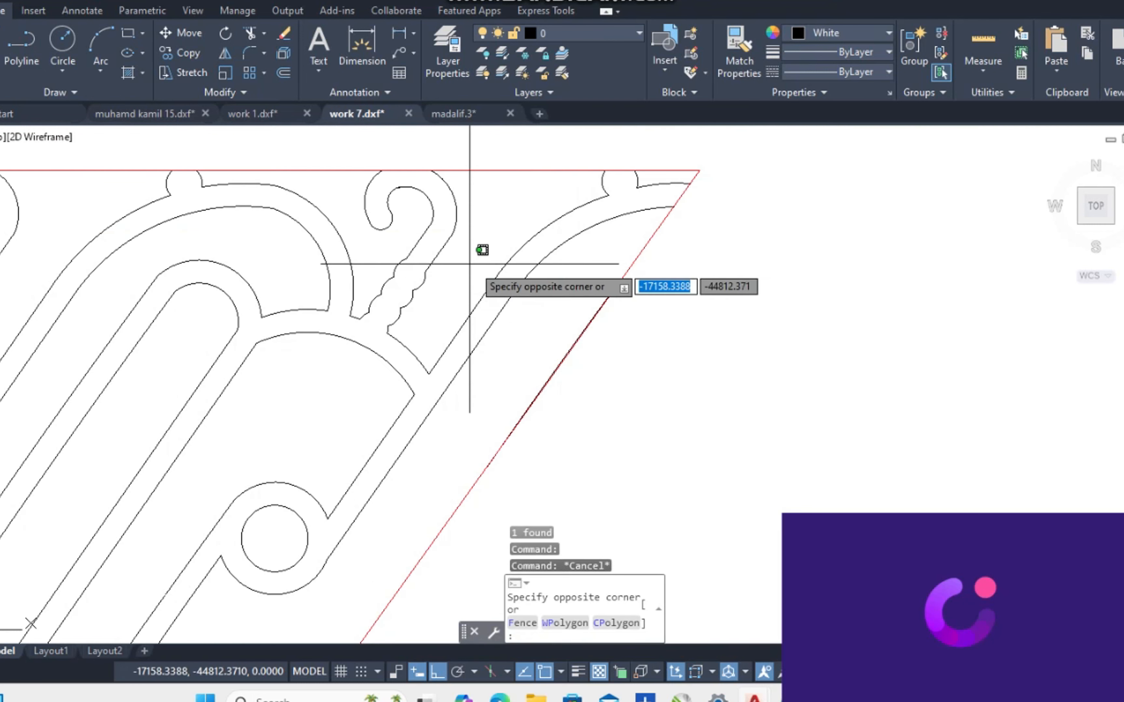
scroll(479, 321, "down", 2)
left_click(635, 457)
type("e")
key("space")
scroll(501, 376, "down", 2)
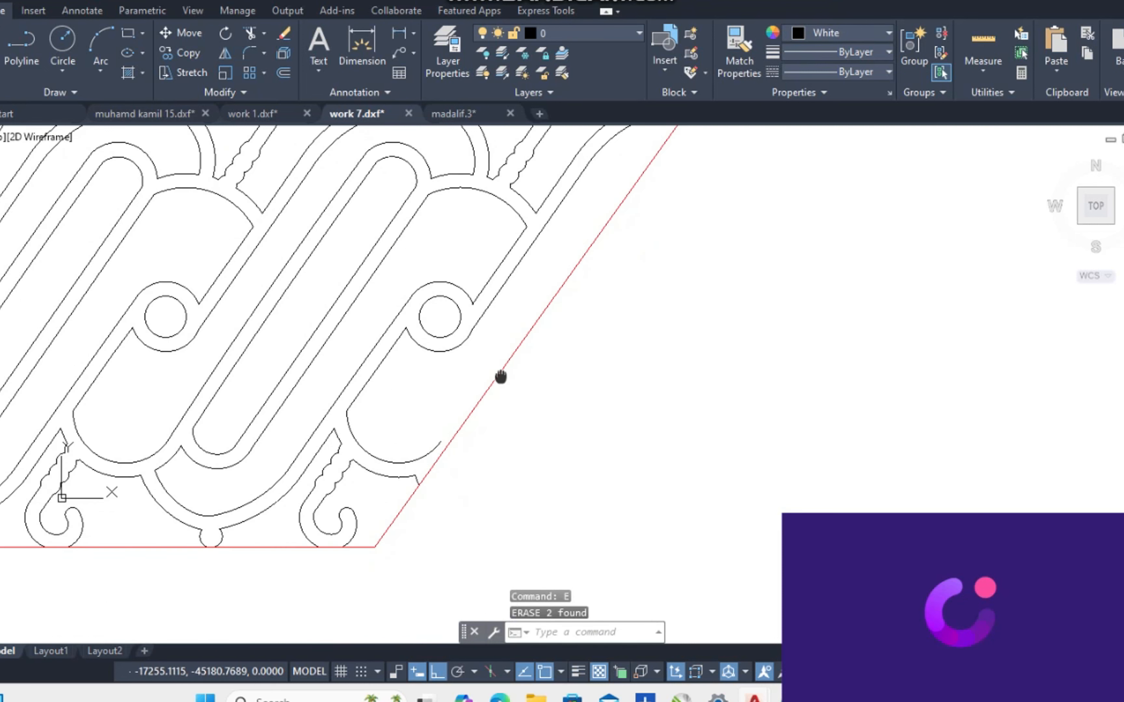
Stretch the open end of the lower-right oval's bottom arc to the parallelogram's right slanted side.
key("Escape")
left_click(439, 445)
scroll(443, 436, "up", 4)
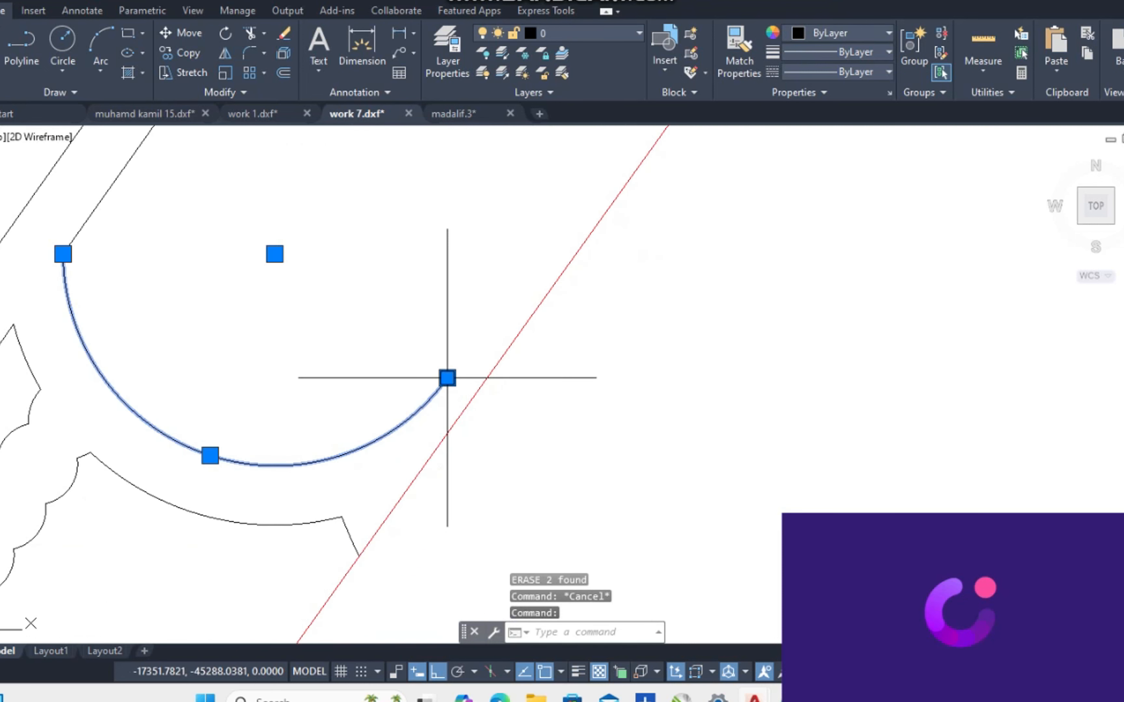
left_click(447, 378)
key("Escape")
key("Escape")
scroll(494, 345, "down", 3)
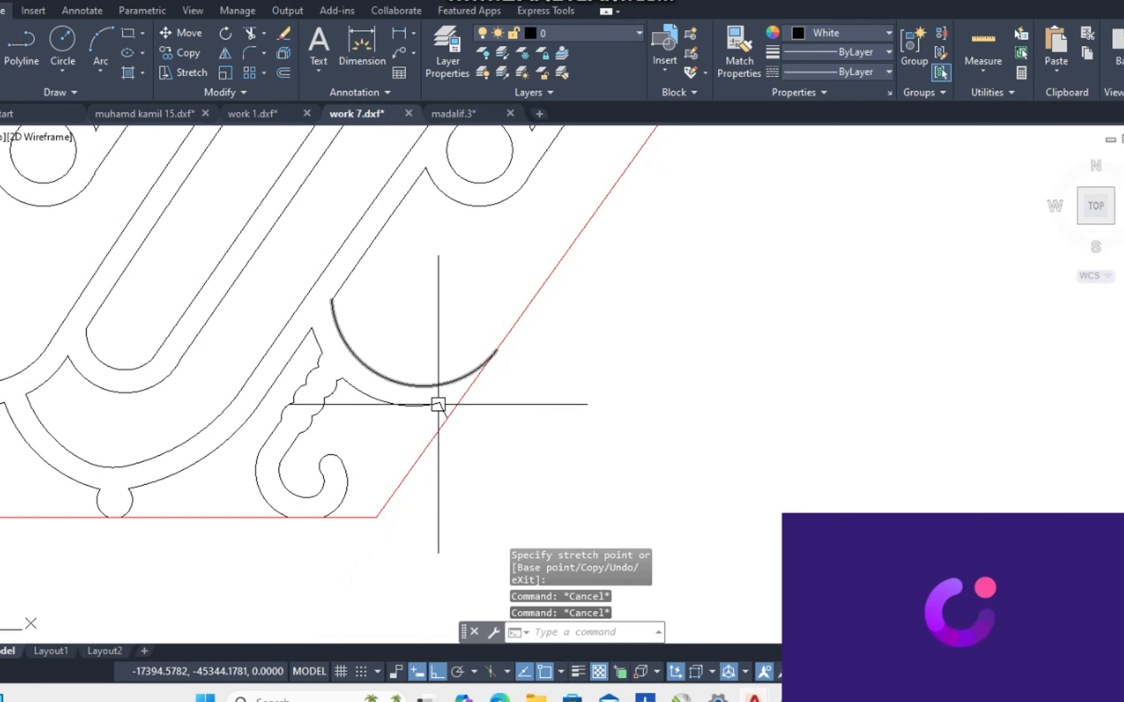
scroll(438, 405, "up", 2)
left_click(452, 411)
type("e")
key("space")
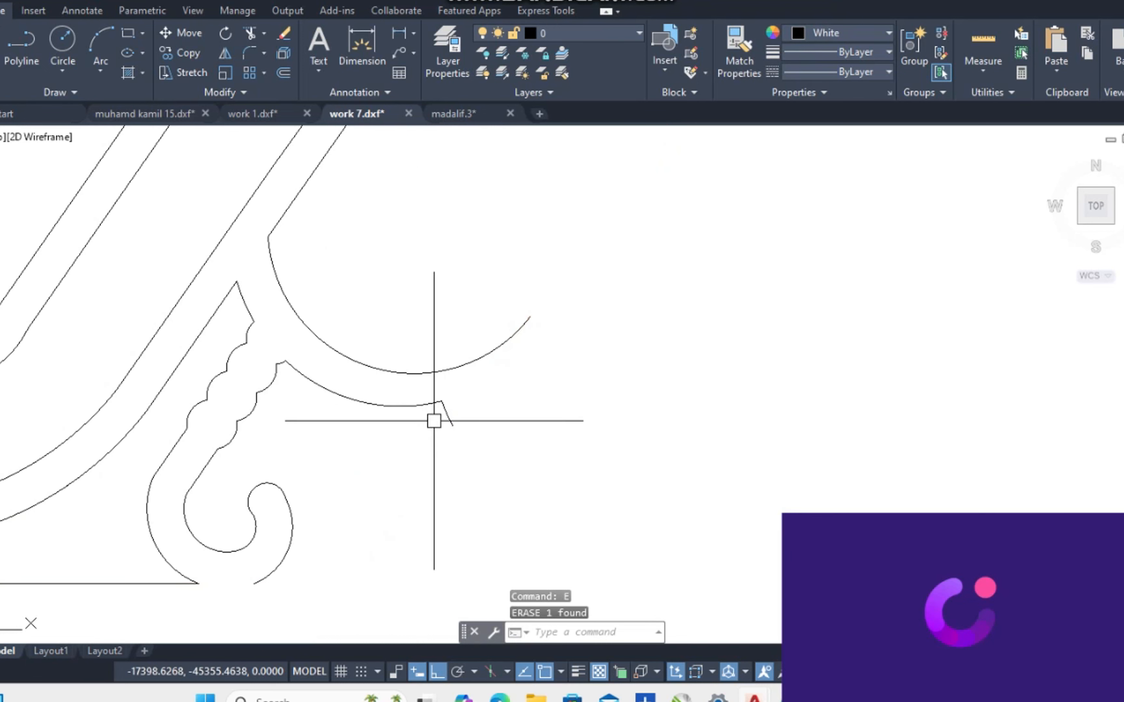
key("ctrl+z")
scroll(444, 415, "up", 3)
left_click(444, 415)
type("x")
key("space")
key("Escape")
Erase the short stub at the end of the lower-right outer arc and stretch that arc's end to the right slanted side.
left_click(449, 410)
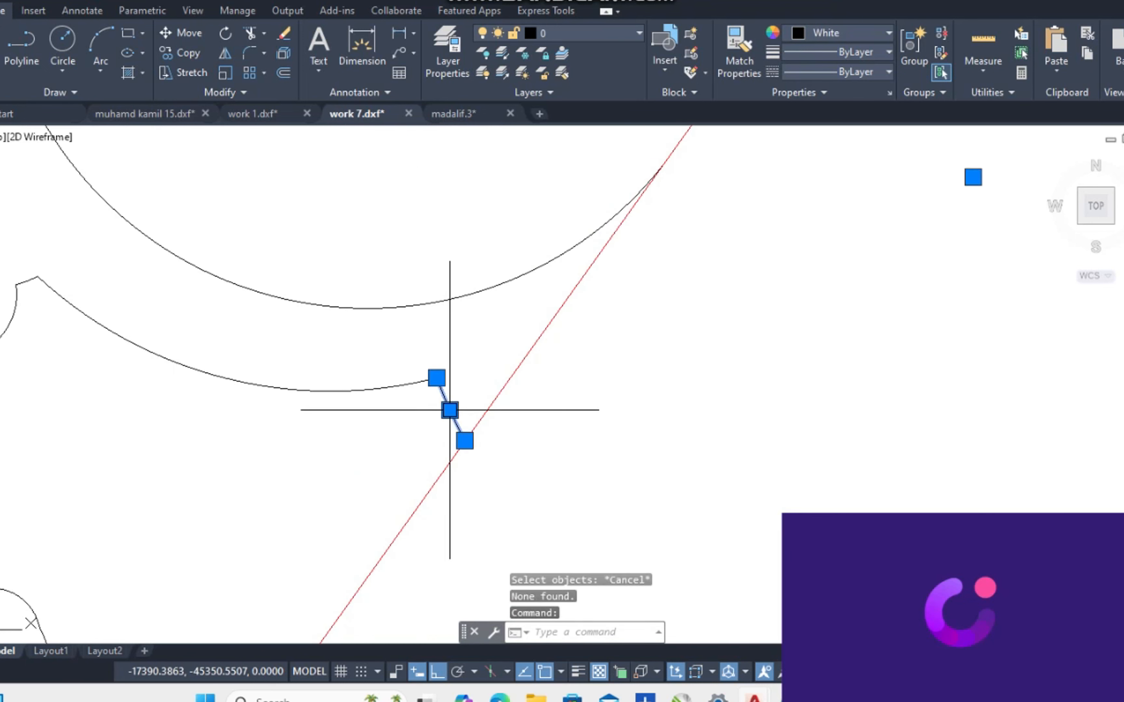
left_click(416, 384)
left_click(436, 376)
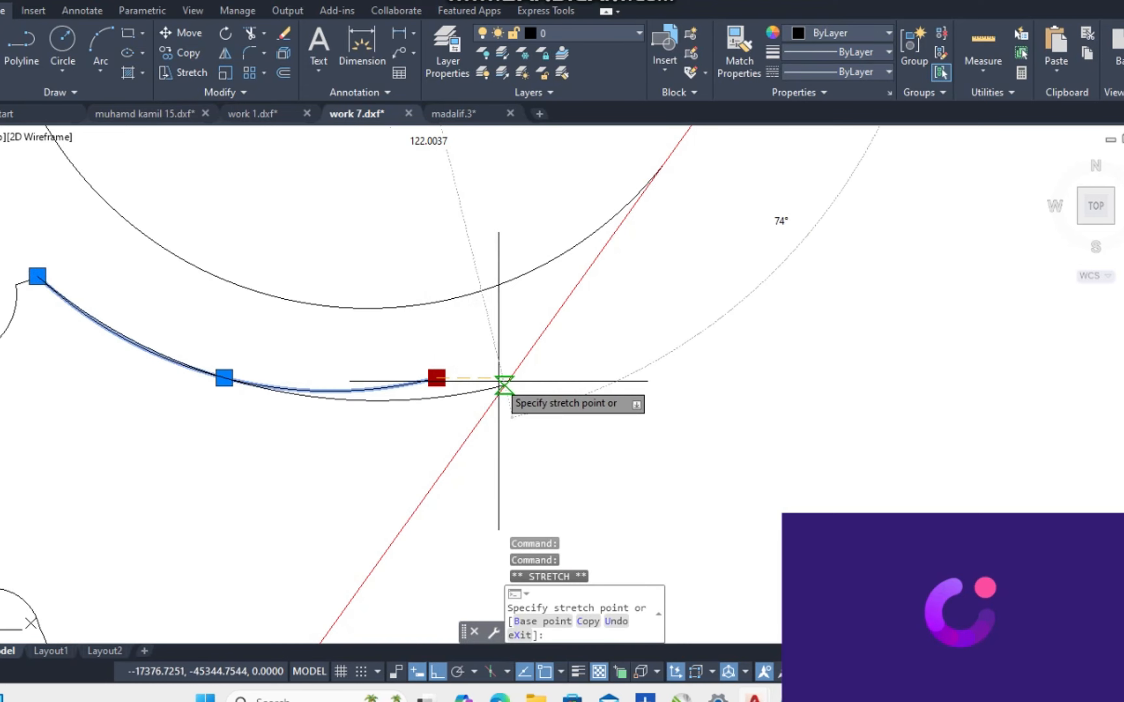
left_click(516, 382)
key("Escape")
key("Escape")
key("Escape")
scroll(516, 383, "down", 6)
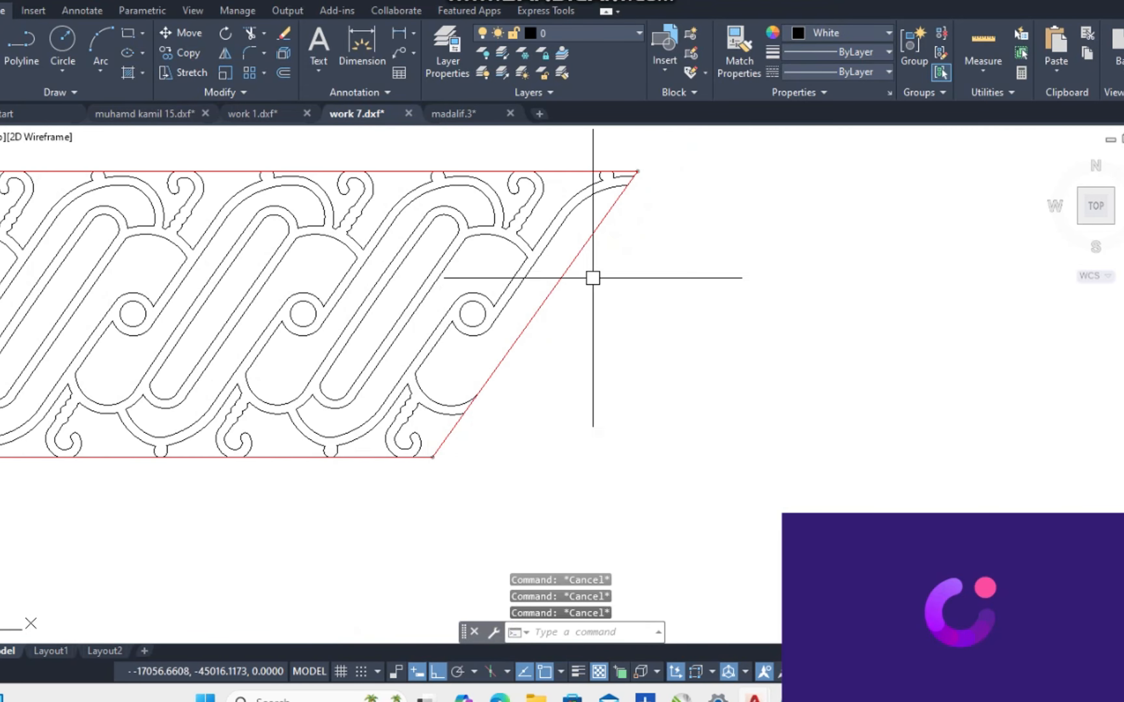
Trim the frame lines crossing the band and knob openings at the parallelogram's upper-right corner.
scroll(592, 277, "down", 1)
scroll(619, 308, "up", 6)
type("tr")
key("space")
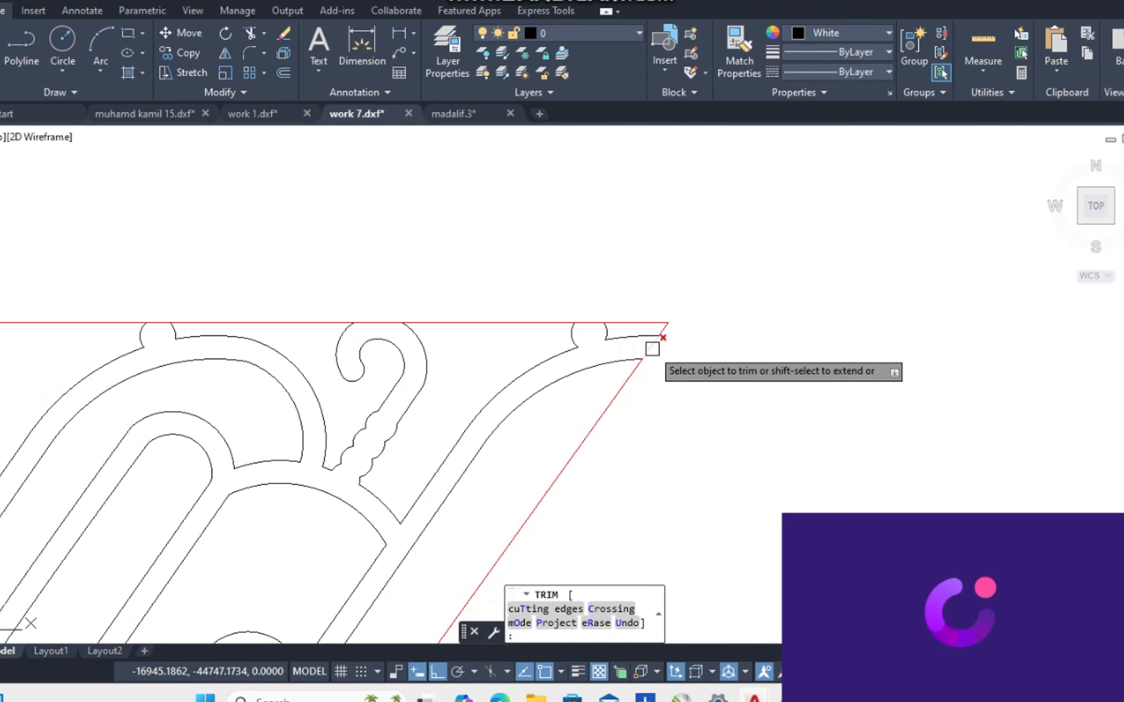
scroll(572, 314, "up", 2)
scroll(625, 346, "down", 5)
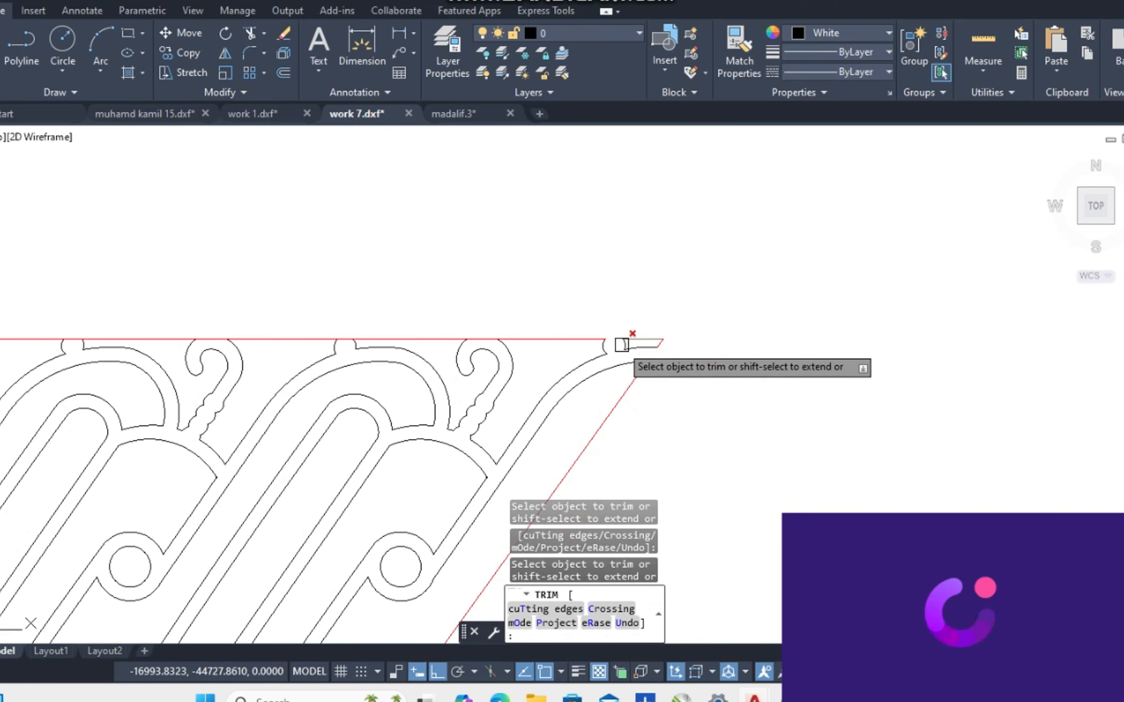
key("Escape")
Erase the cut-off ornament pieces outside the lower part of the parallelogram's left slanted side.
scroll(327, 426, "up", 6)
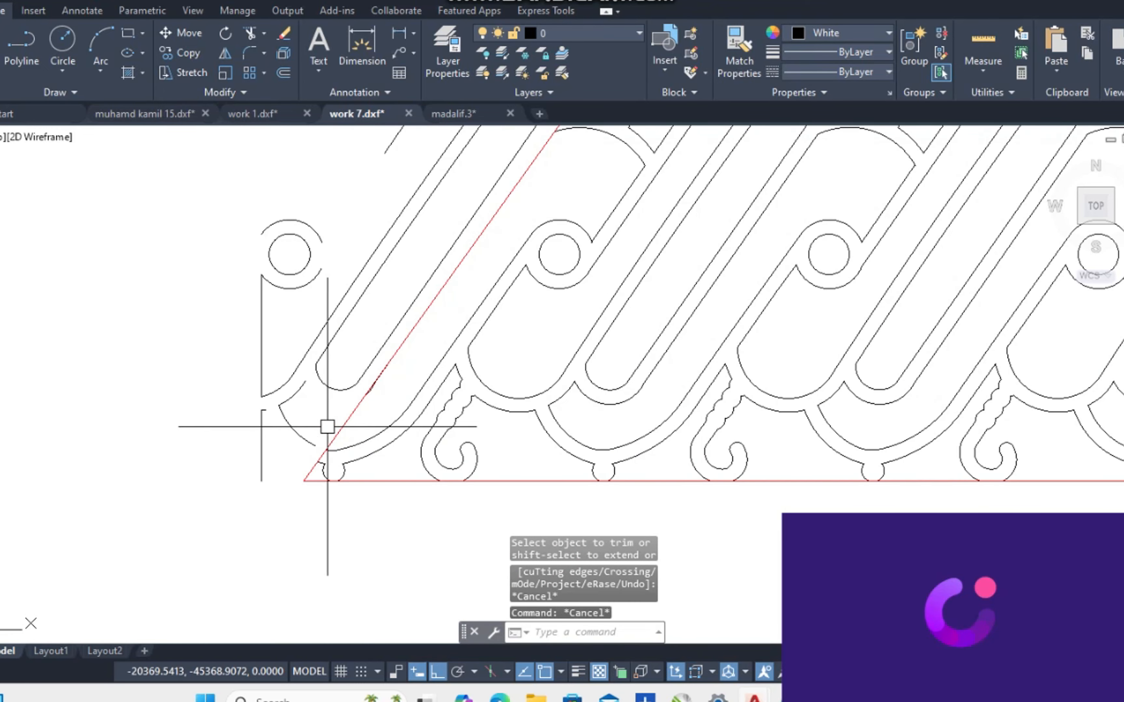
scroll(307, 453, "down", 3)
left_click(278, 475)
left_click(225, 244)
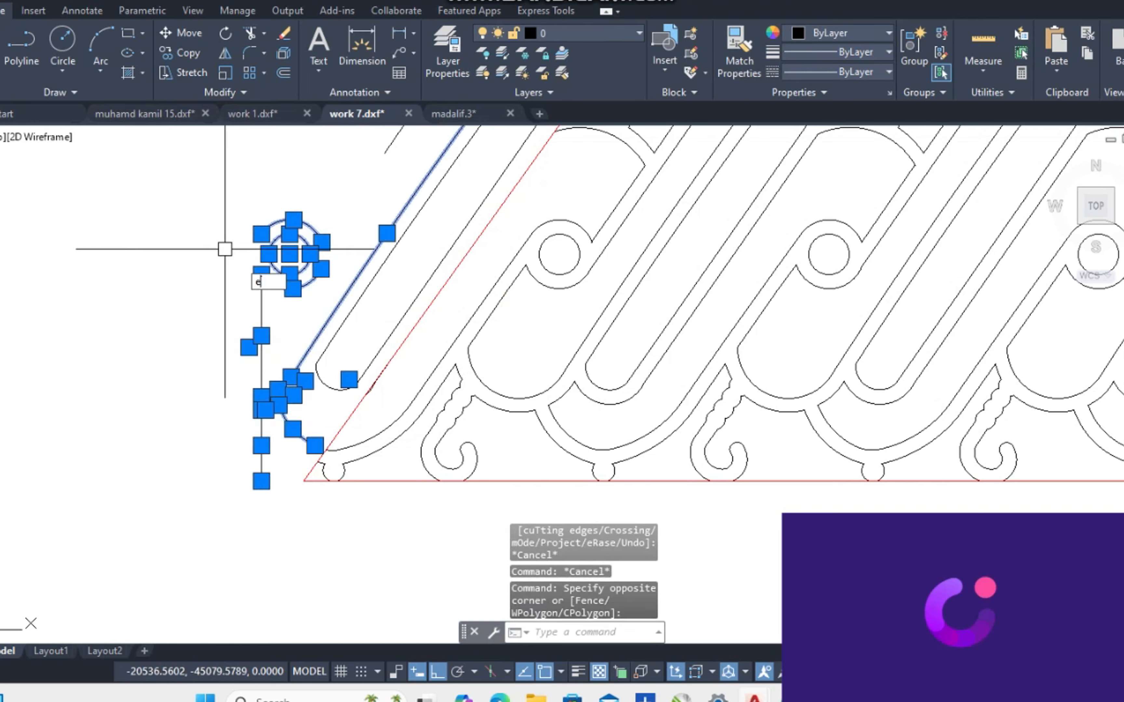
type("e")
key("space")
scroll(364, 389, "up", 5)
left_click(356, 387)
left_click(158, 261)
key("Delete")
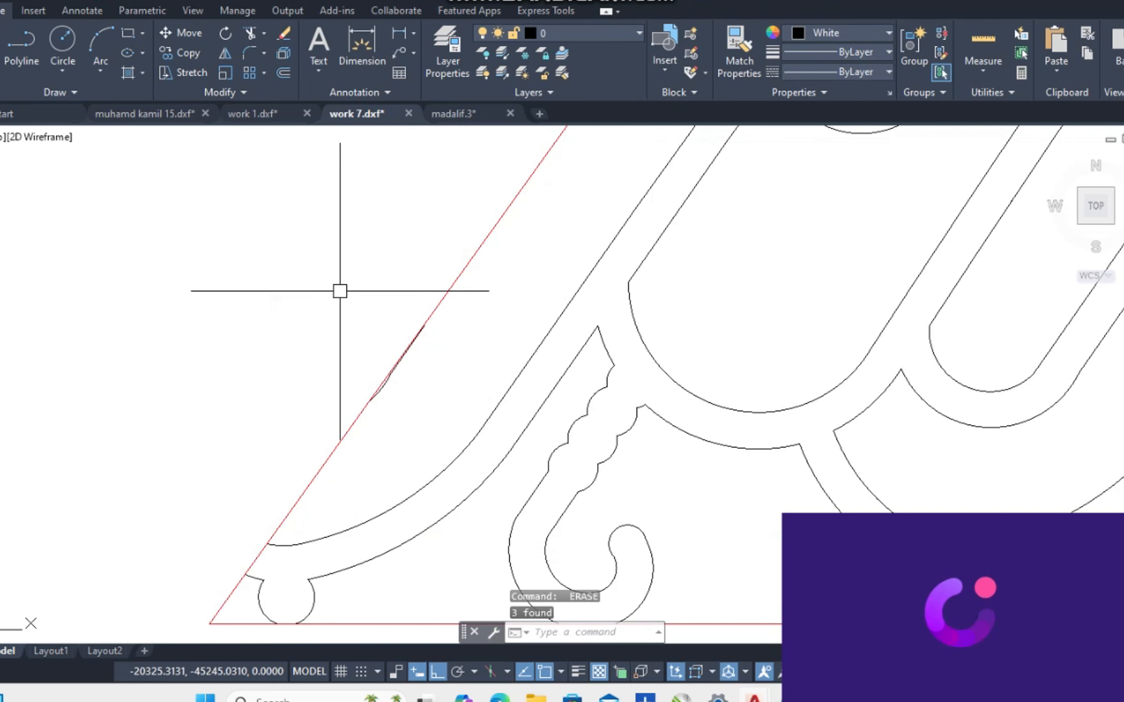
Erase the thin leftover slivers lying on the lower part of the left slanted side.
left_click(321, 254)
left_click(490, 410)
type("e")
key("space")
scroll(468, 430, "down", 4)
Erase the cut-off arcs and scroll pieces outside the parallelogram's upper-left corner.
scroll(464, 372, "up", 5)
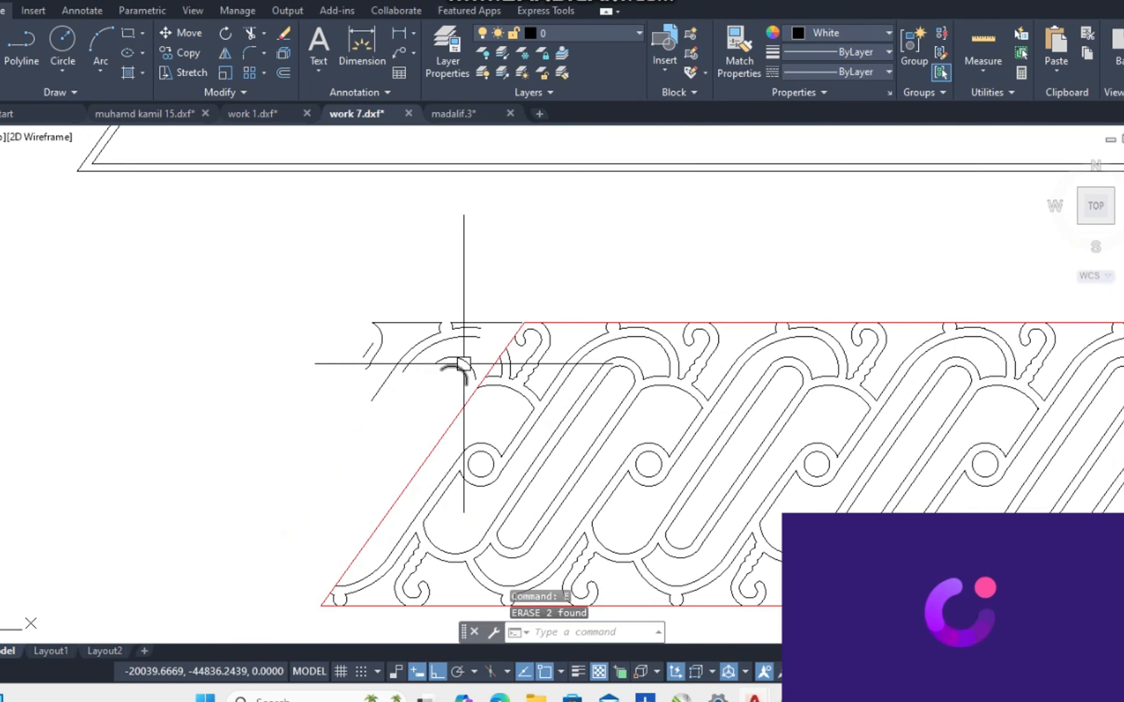
scroll(460, 468, "down", 3)
left_click(419, 431)
left_click(225, 301)
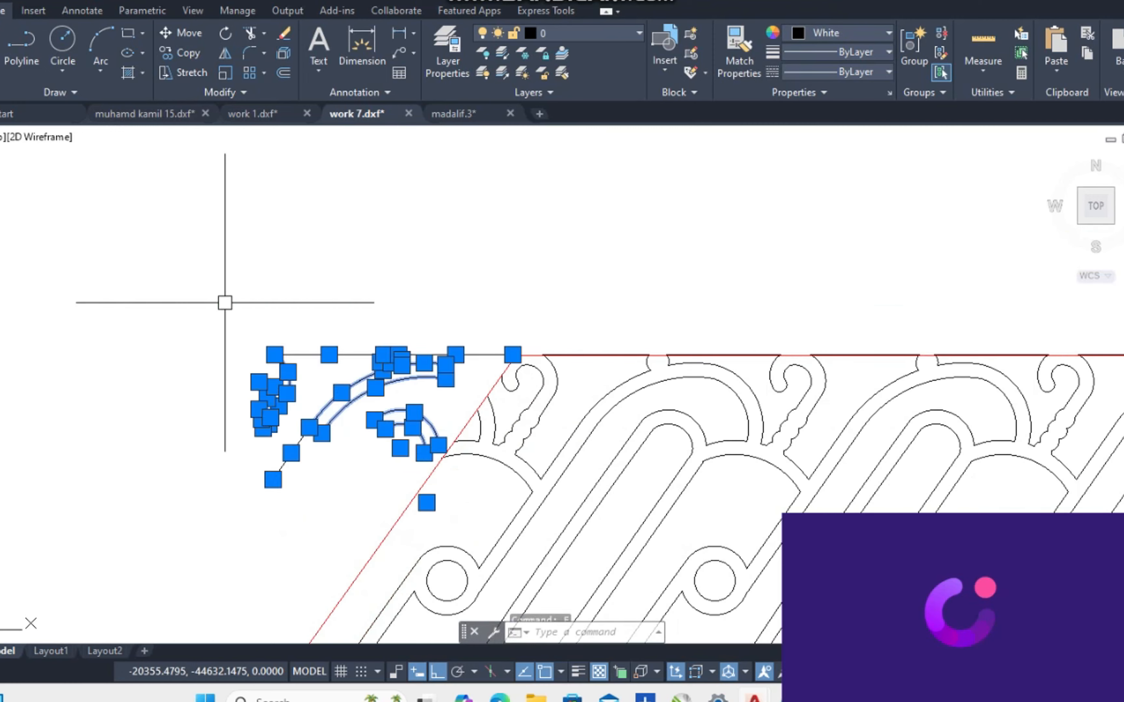
type("e")
key("space")
key("Escape")
Trim the parallelogram's upper-left corner and left slanted side where they cross the scroll and ornament bands.
scroll(555, 348, "up", 5)
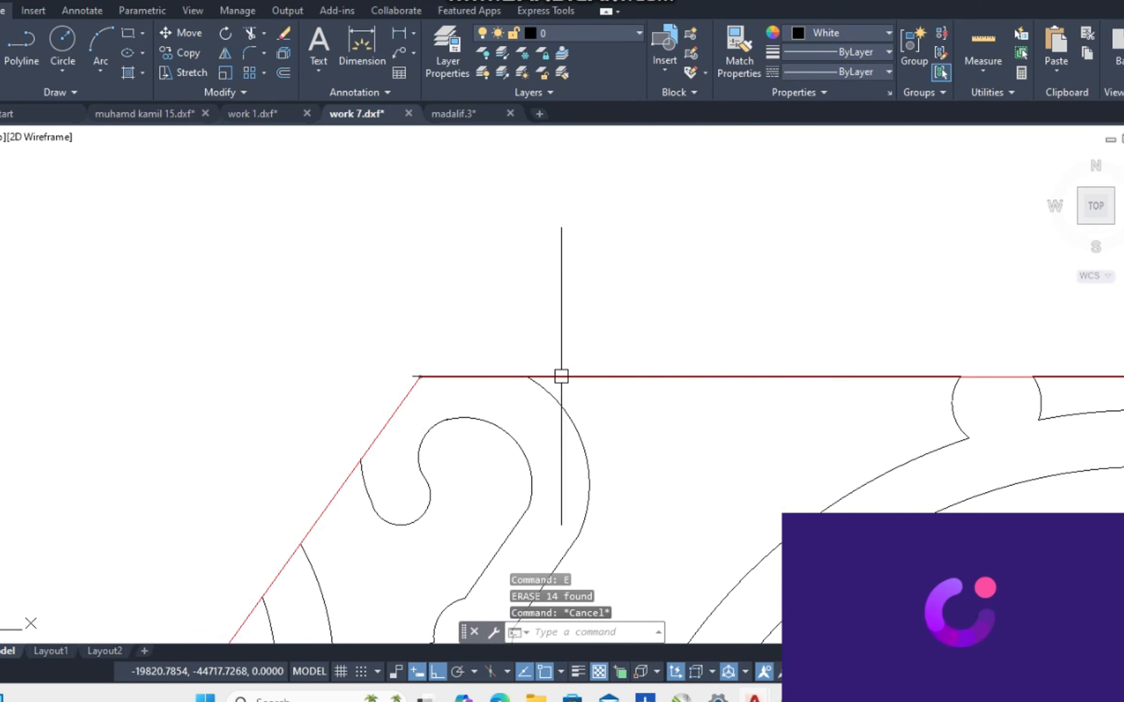
scroll(561, 376, "down", 2)
type("tr")
key("space")
left_click(410, 411)
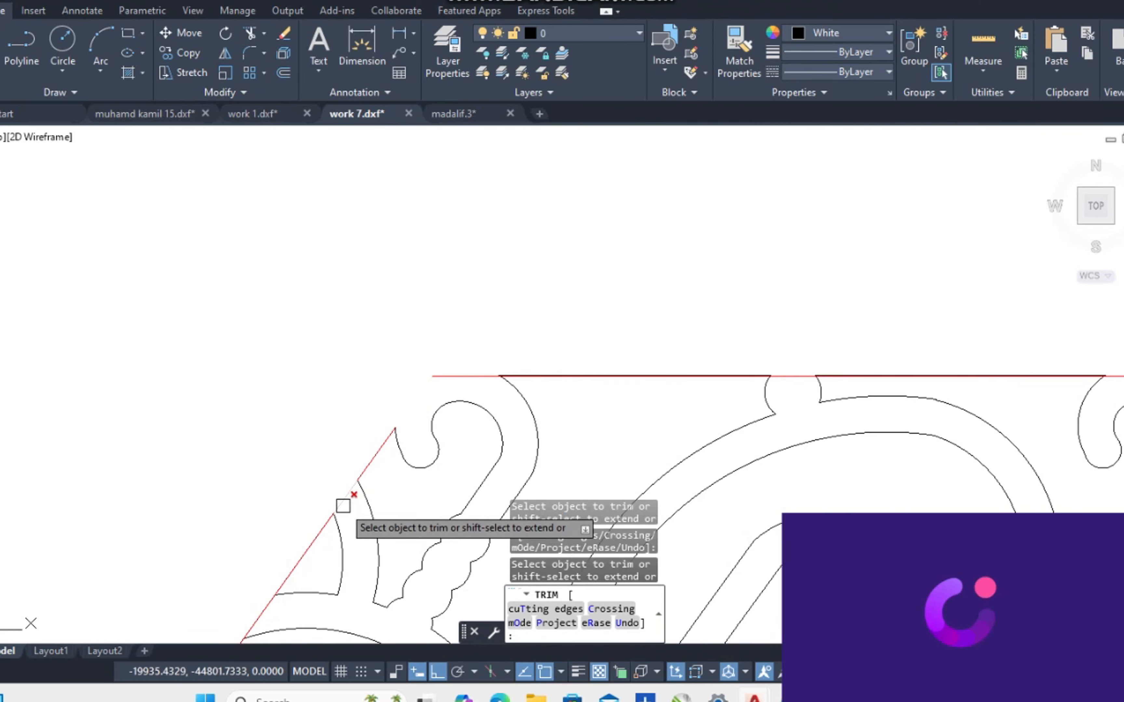
scroll(334, 439, "down", 2)
scroll(328, 411, "up", 2)
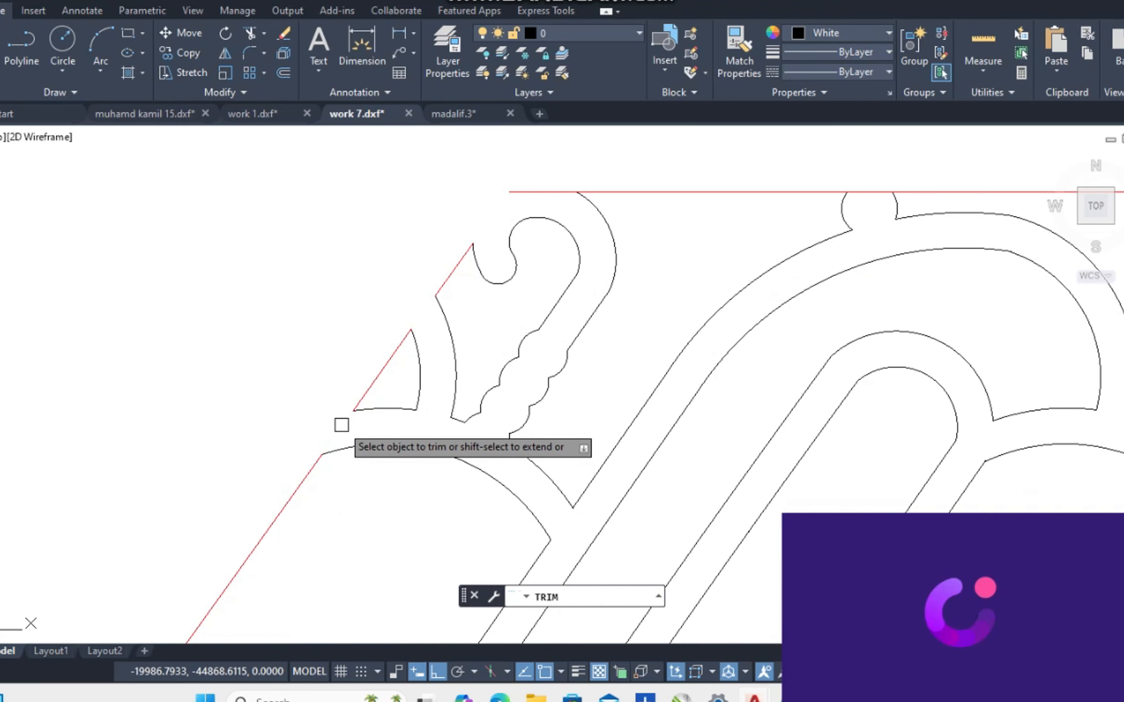
Trim the frame lines across the band and knob openings at the parallelogram's lower-left corner.
scroll(260, 483, "down", 4)
scroll(283, 527, "up", 4)
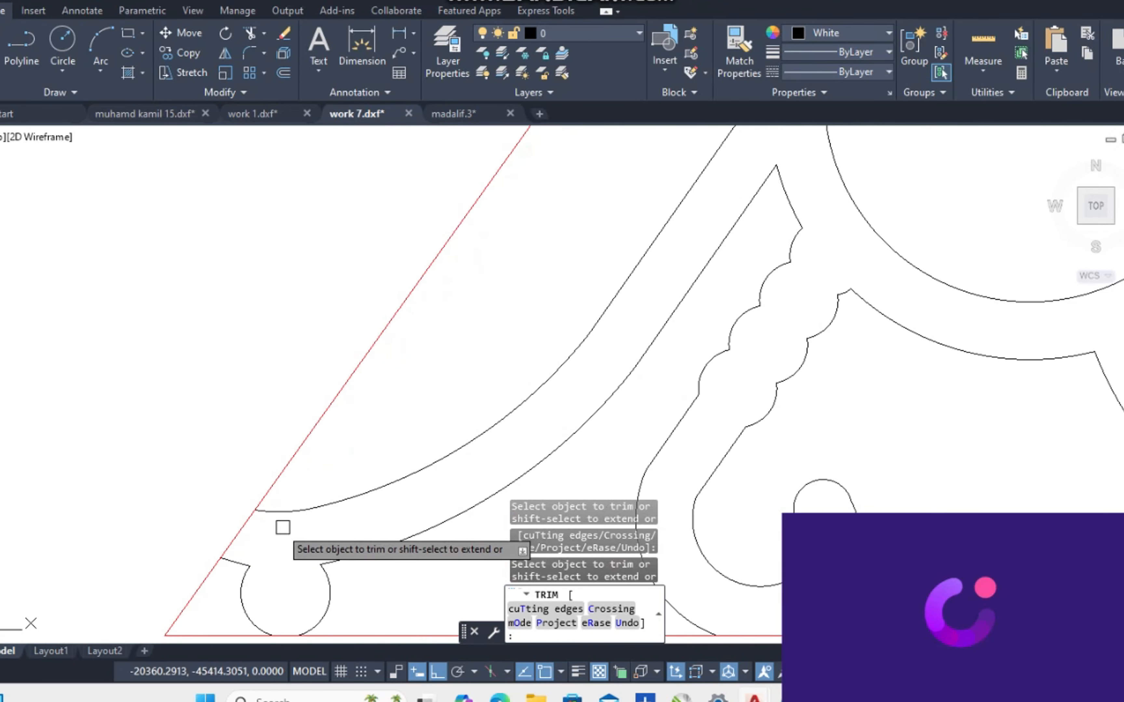
middle_click_drag(265, 569, 308, 411)
left_click(333, 462)
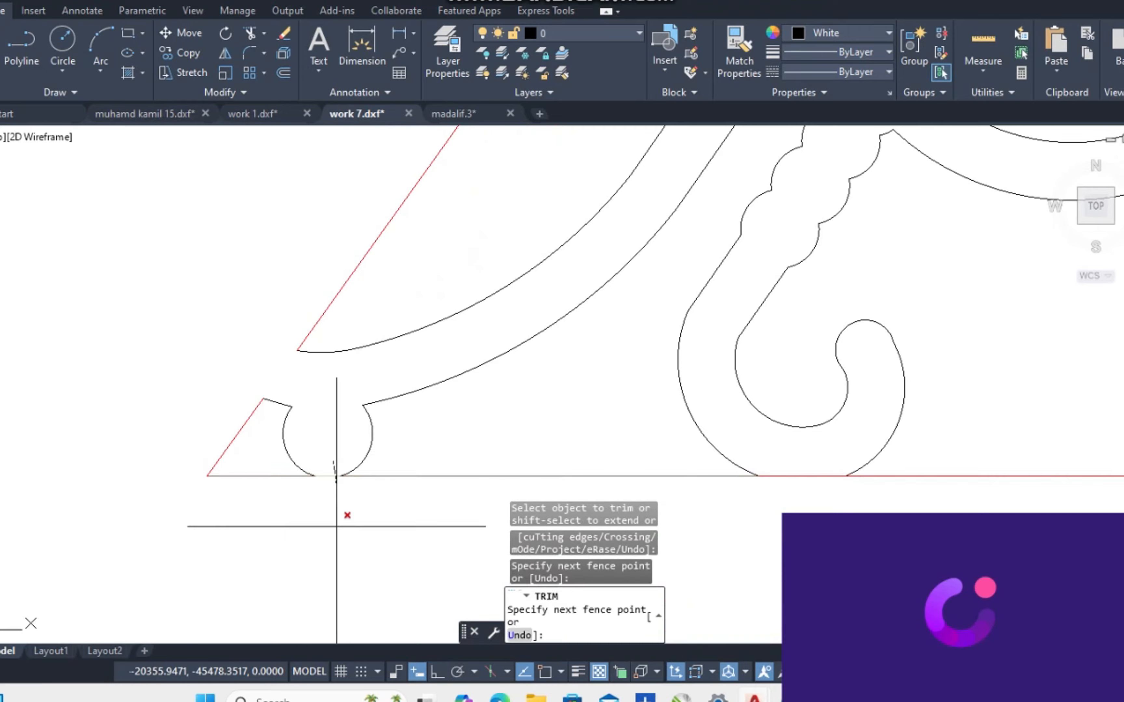
left_click(337, 527)
scroll(307, 449, "down", 4)
key("Escape")
Trim the bottom edge across the opening of the last scroll beside the lower-right corner.
middle_click_drag(697, 456, 219, 442)
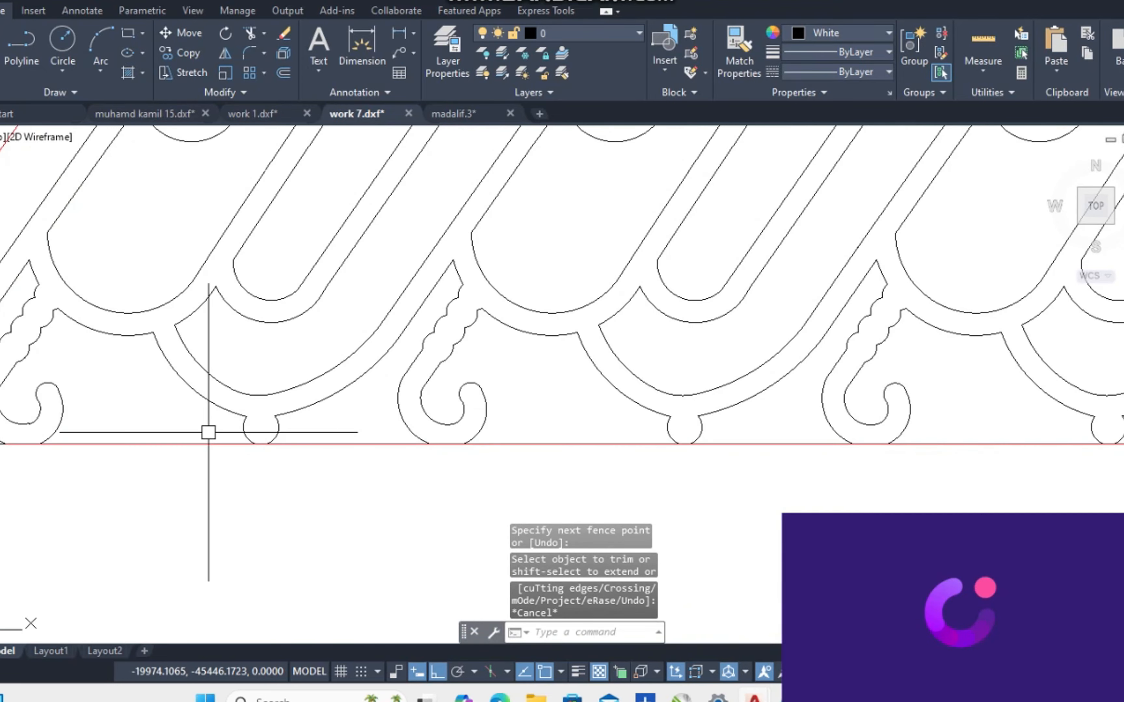
scroll(647, 447, "down", 4)
scroll(211, 431, "up", 6)
key("Escape")
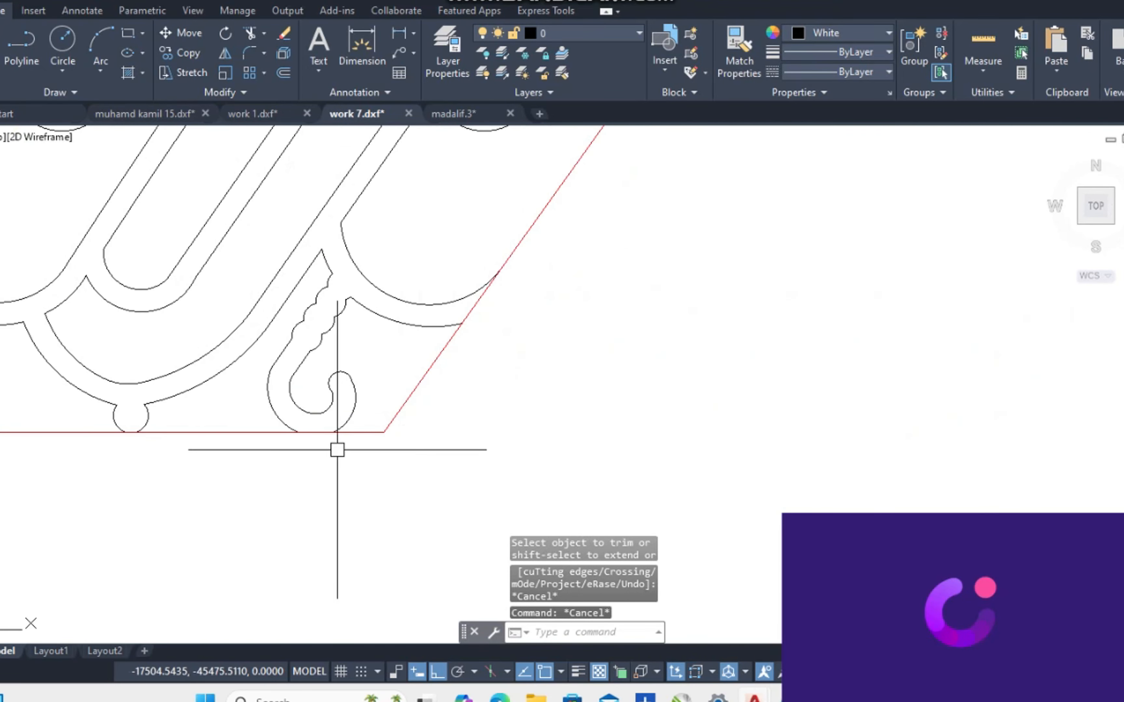
key("Return")
scroll(301, 452, "up", 2)
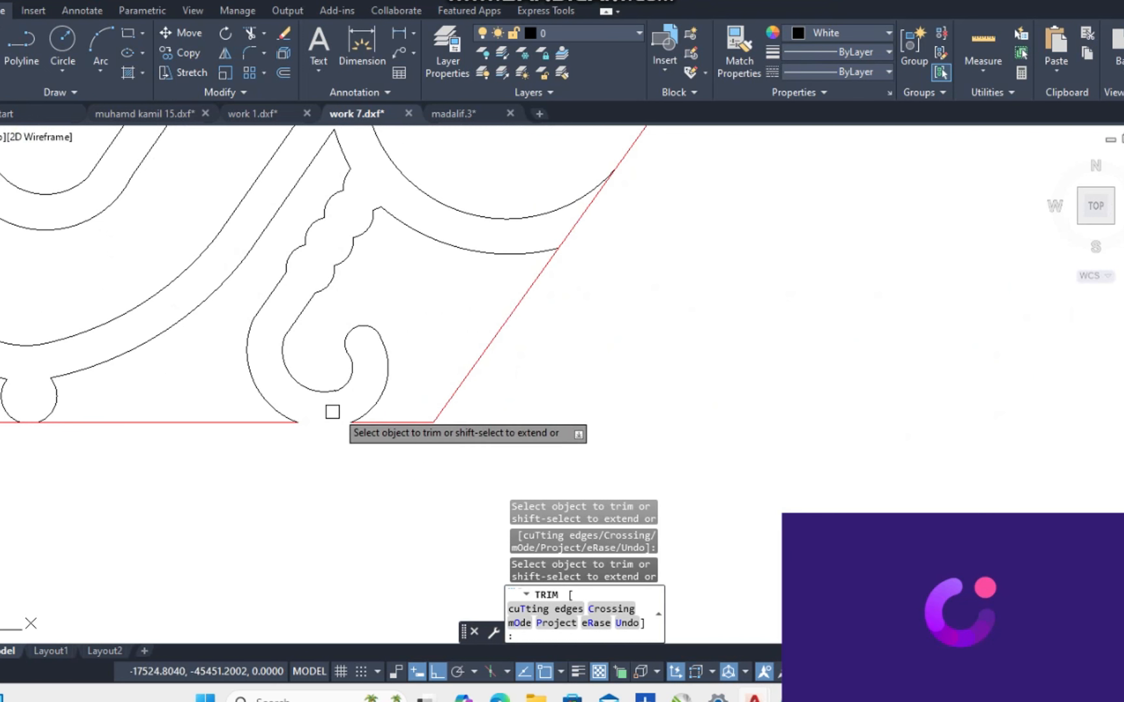
scroll(527, 381, "up", 2)
key("Escape")
Stretch the lower-right oval's bottom arc so its end extends past the right slanted side.
left_click(524, 362)
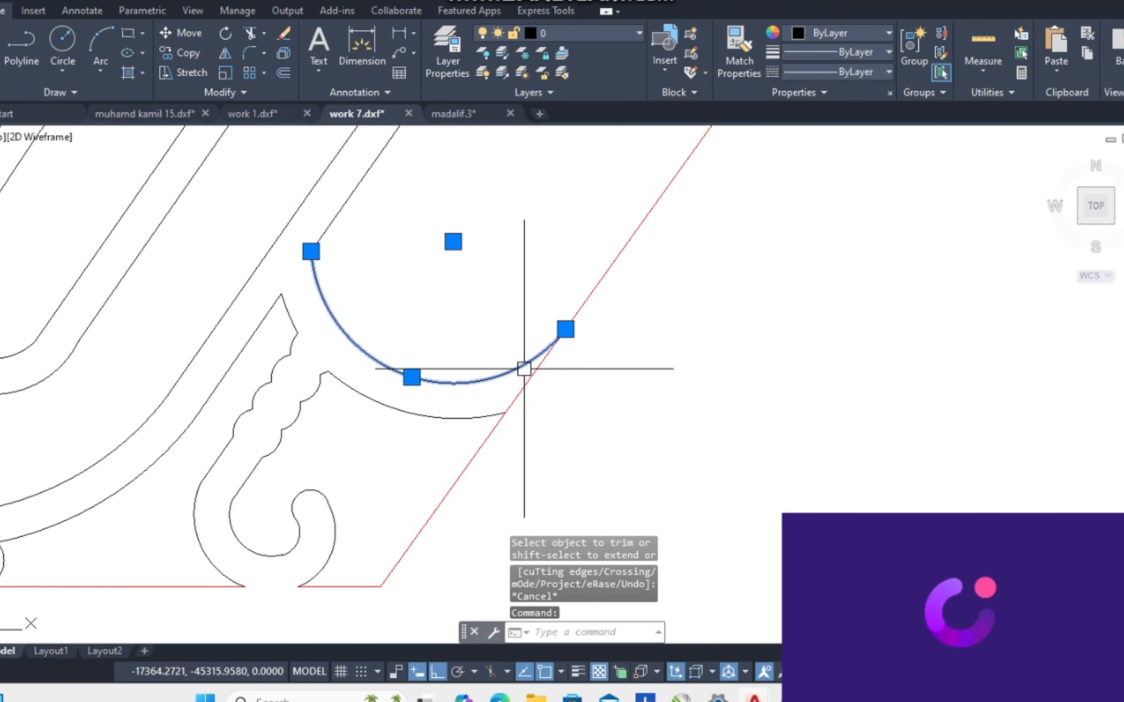
scroll(569, 340, "up", 3)
left_click(561, 278)
key("Escape")
key("Escape")
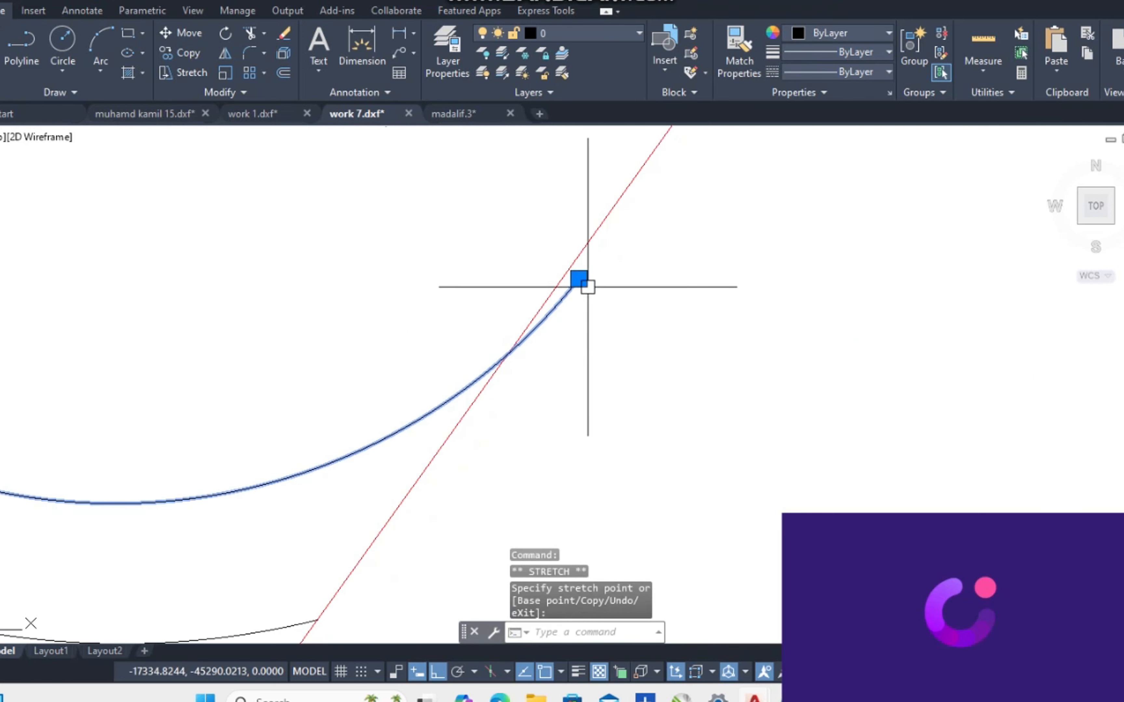
Trim the right slanted side between the two lower arcs and cut off the inner arc's overhanging end.
scroll(599, 354, "down", 2)
key("Return")
left_click(521, 404)
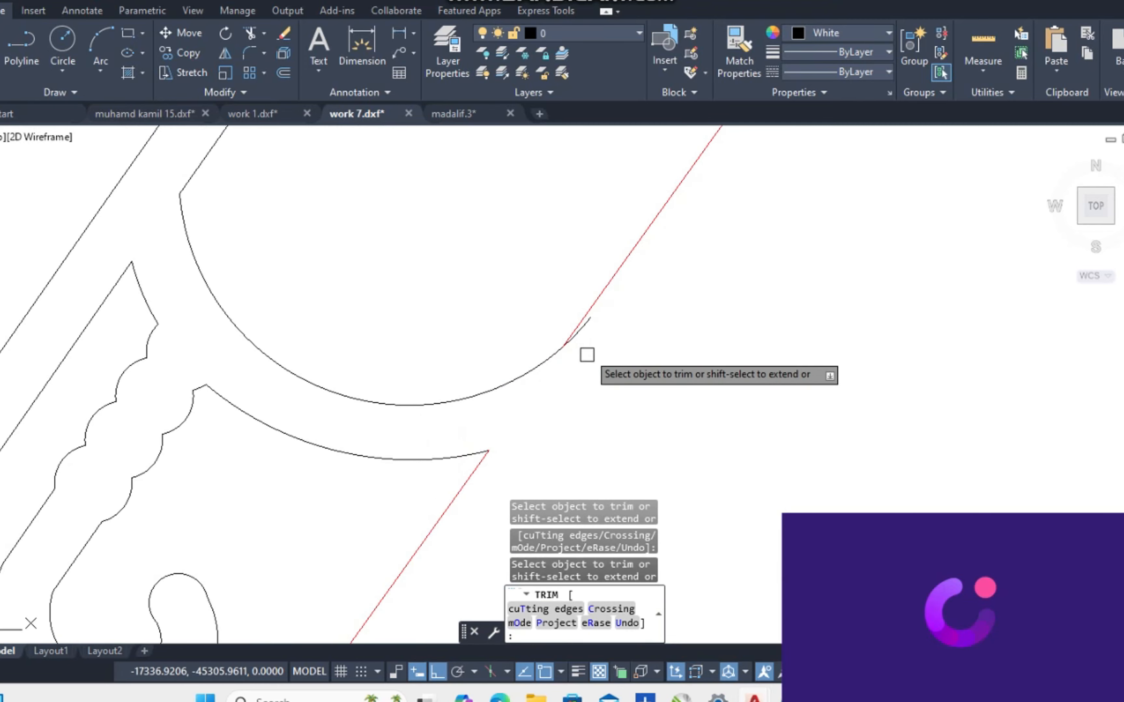
scroll(642, 280, "down", 4)
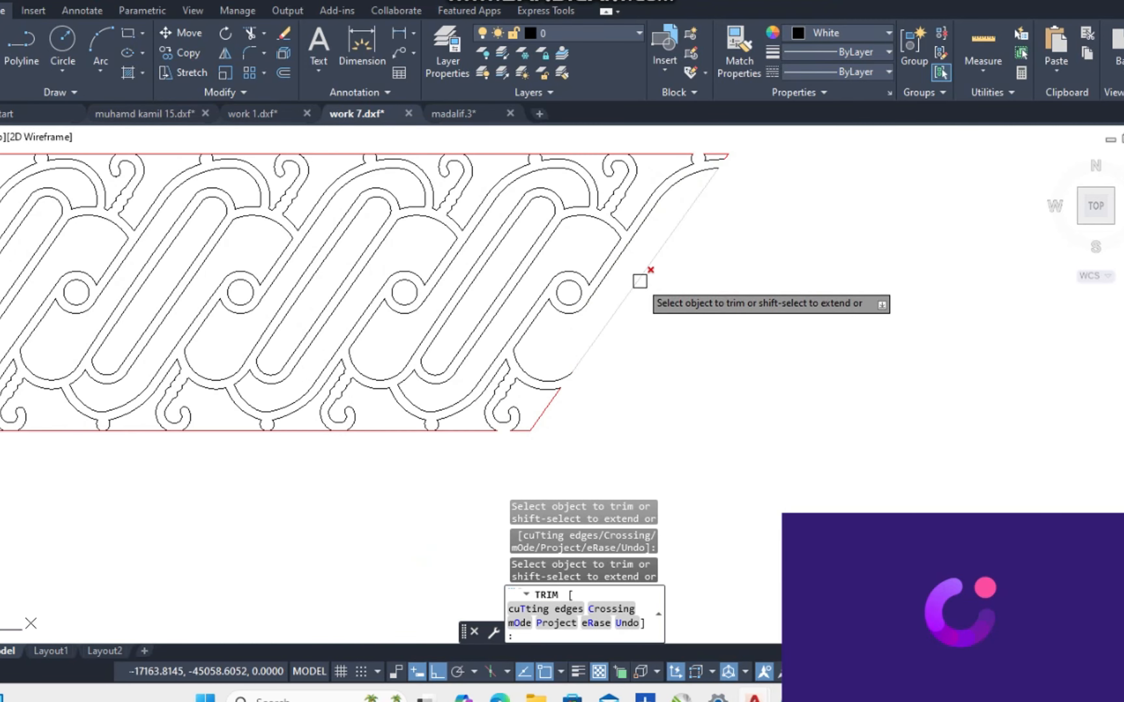
scroll(534, 331, "up", 5)
key("Escape")
Erase the long red top and bottom edge lines that overlap the black ornament outlines.
scroll(568, 283, "down", 4)
scroll(446, 242, "up", 4)
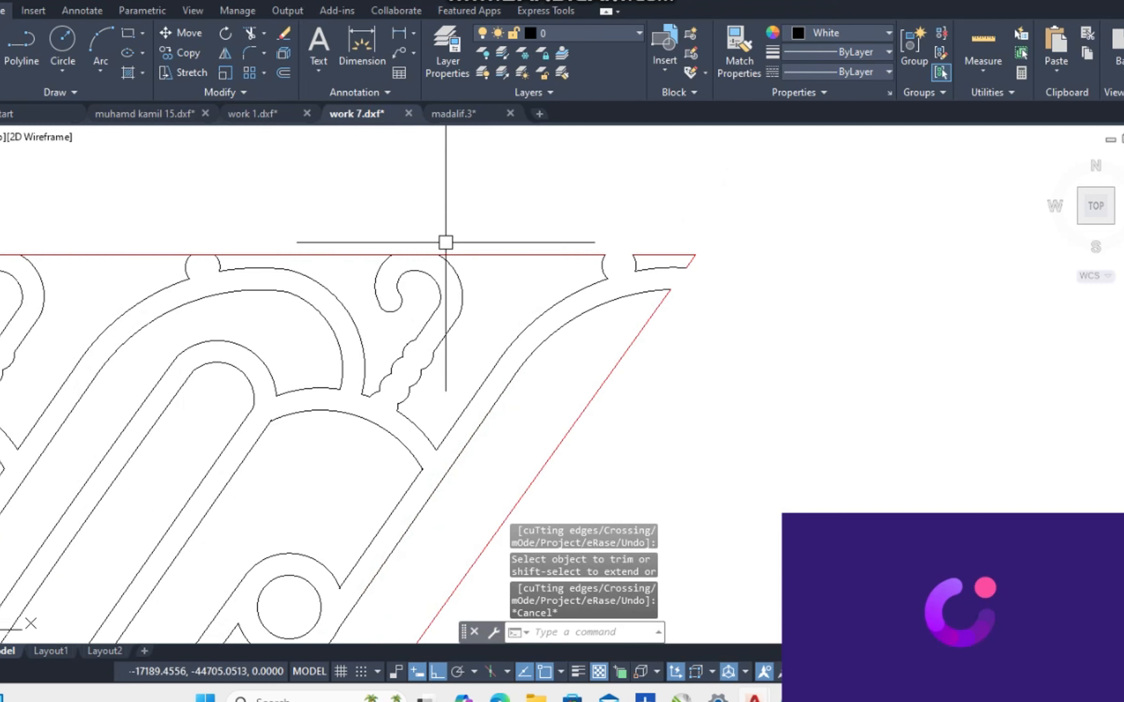
left_click(418, 252)
type("e")
key("Return")
scroll(596, 343, "down", 4)
scroll(636, 289, "down", 2)
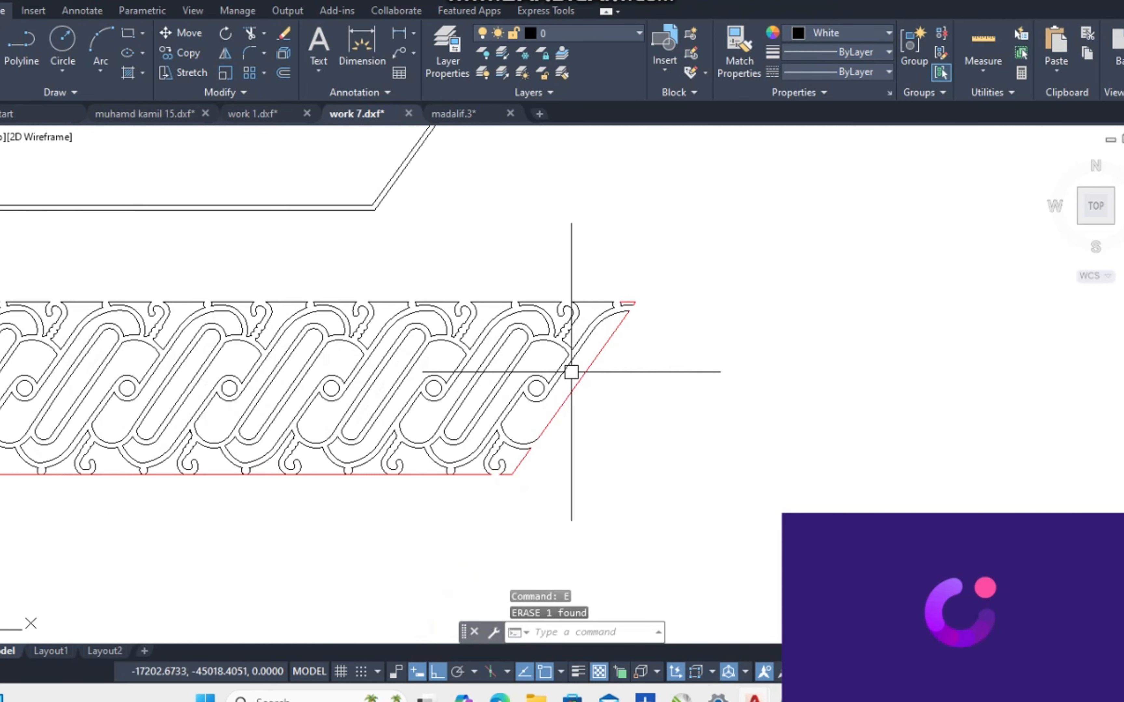
scroll(508, 467, "up", 5)
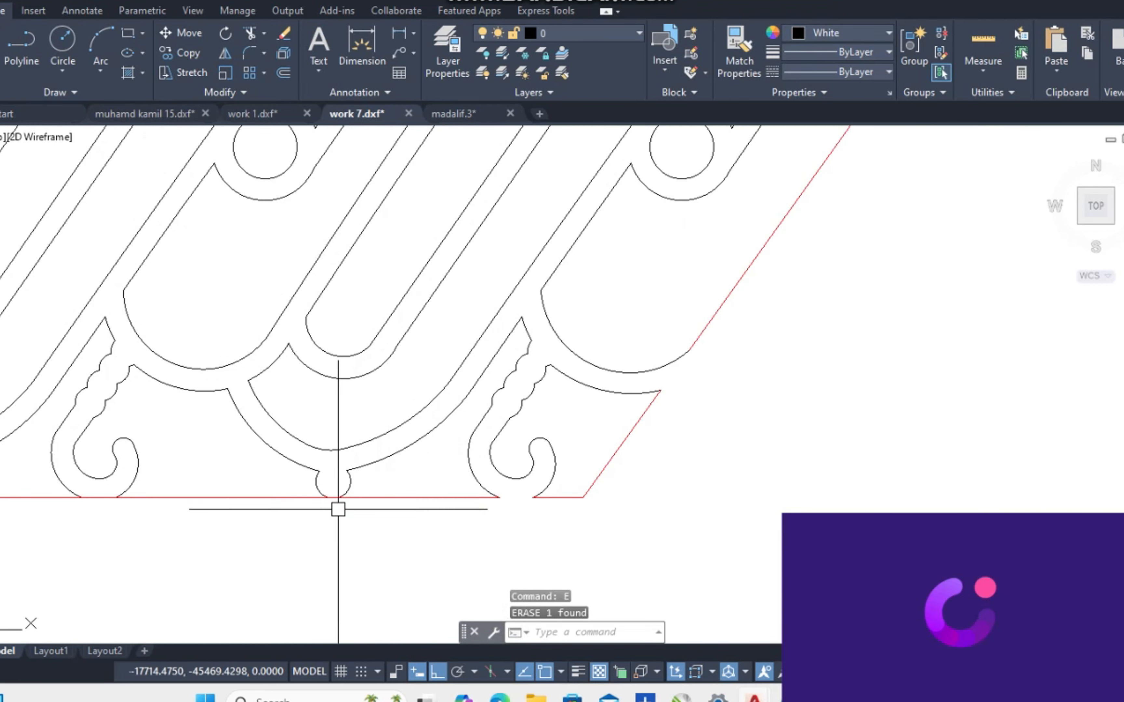
scroll(338, 509, "up", 3)
scroll(336, 475, "down", 7)
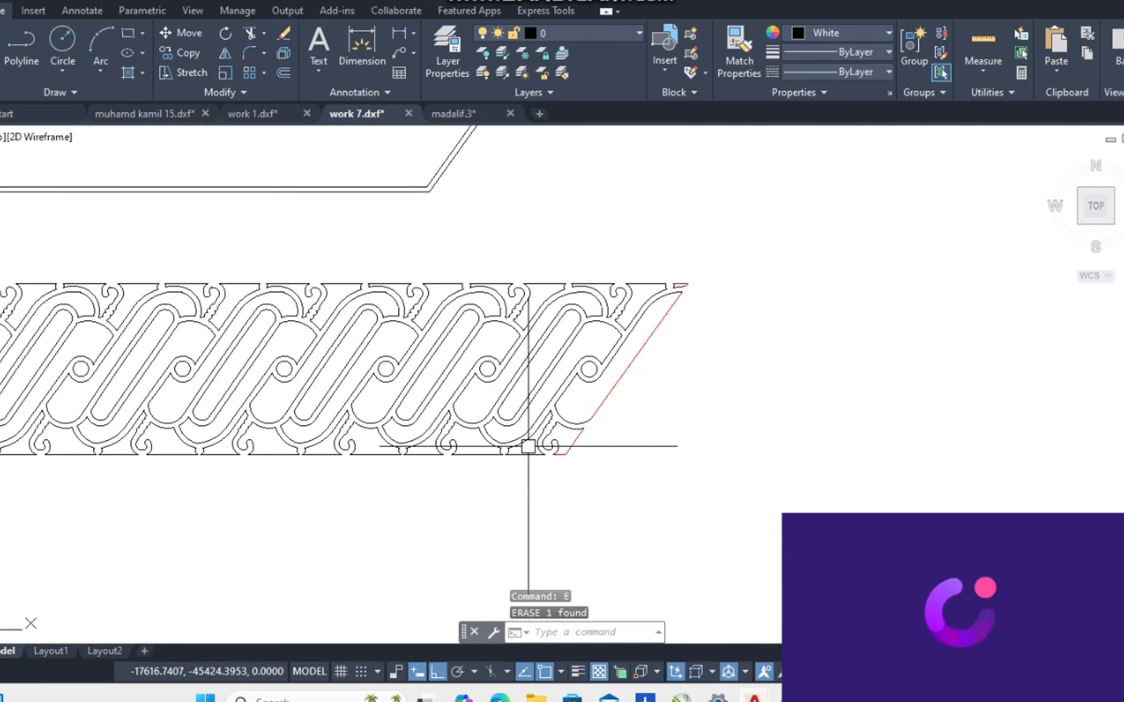
Move the oval ornament into the frame, matching its upper-right corner with the frame's inner corner just below the scroll band.
left_click(675, 348)
left_click(334, 455)
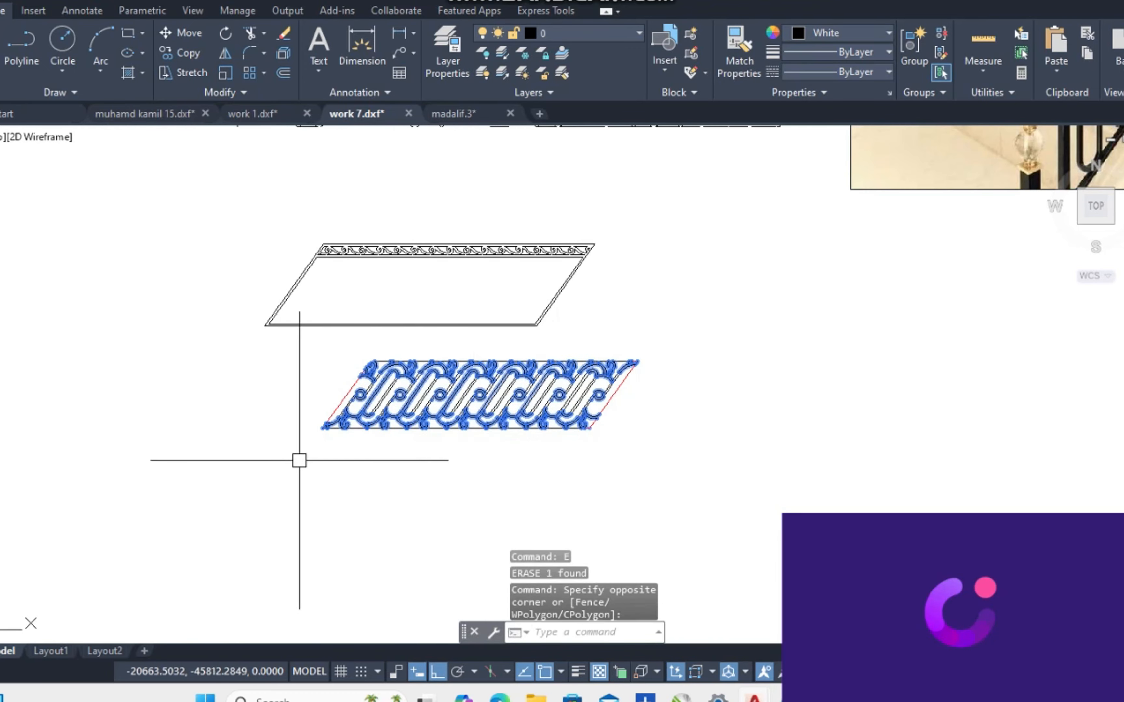
type("m")
key("Return")
scroll(643, 362, "up", 5)
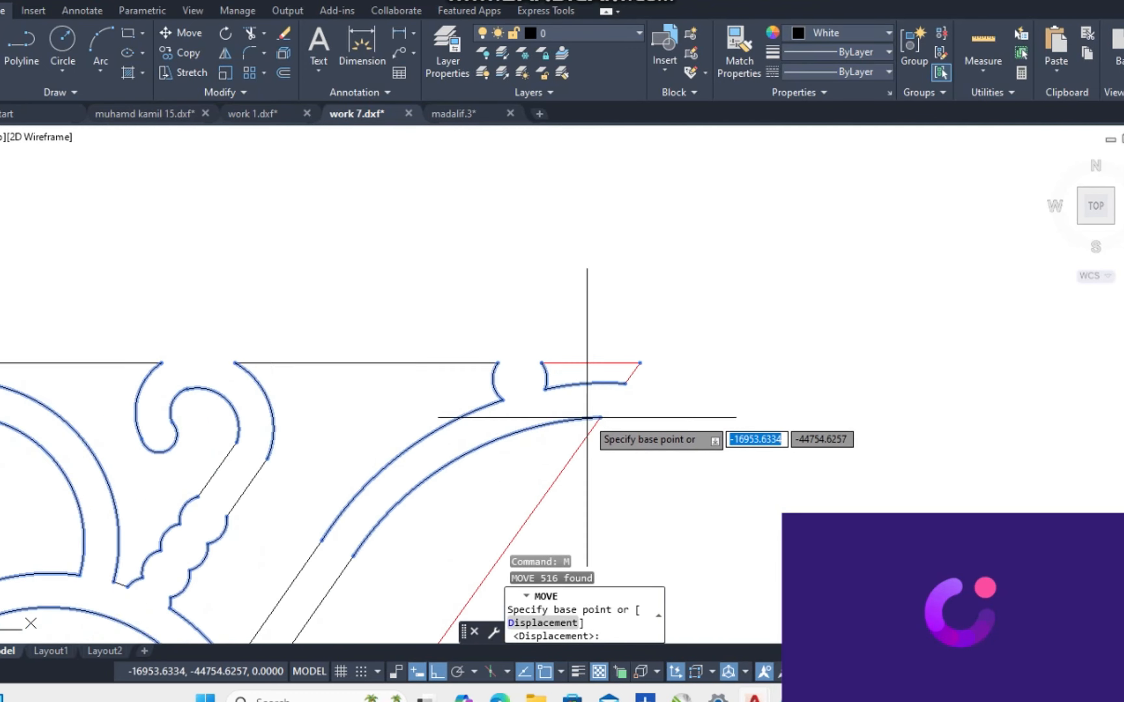
left_click(640, 363)
scroll(650, 418, "down", 8)
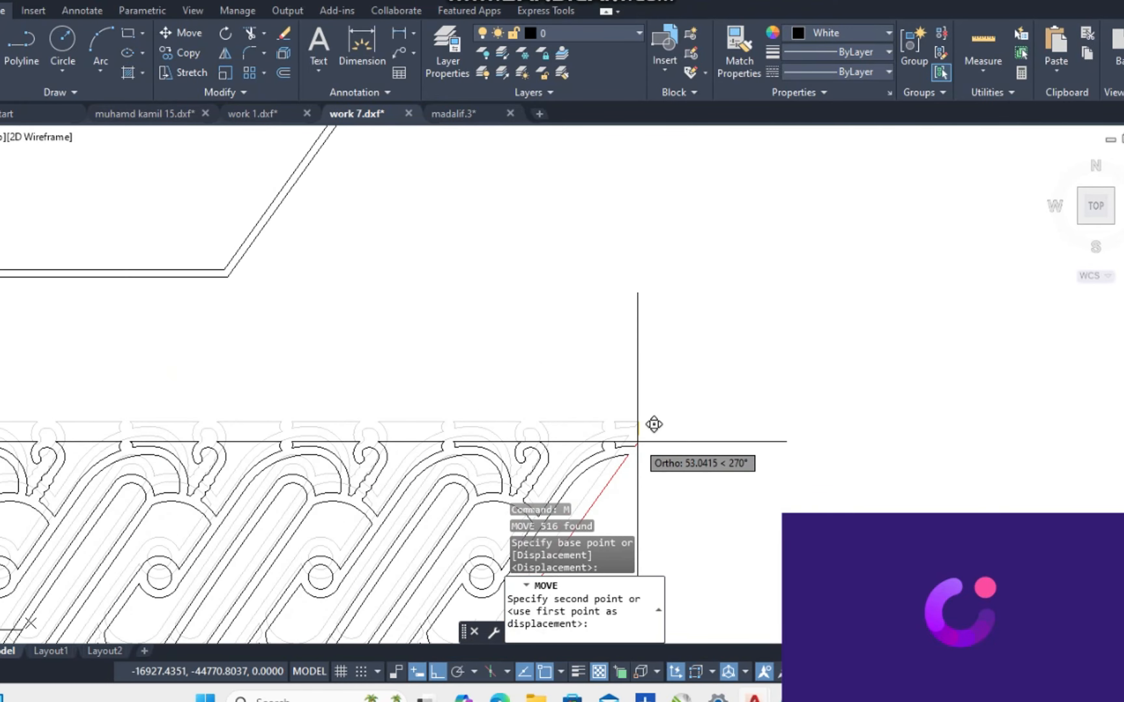
scroll(478, 353, "up", 6)
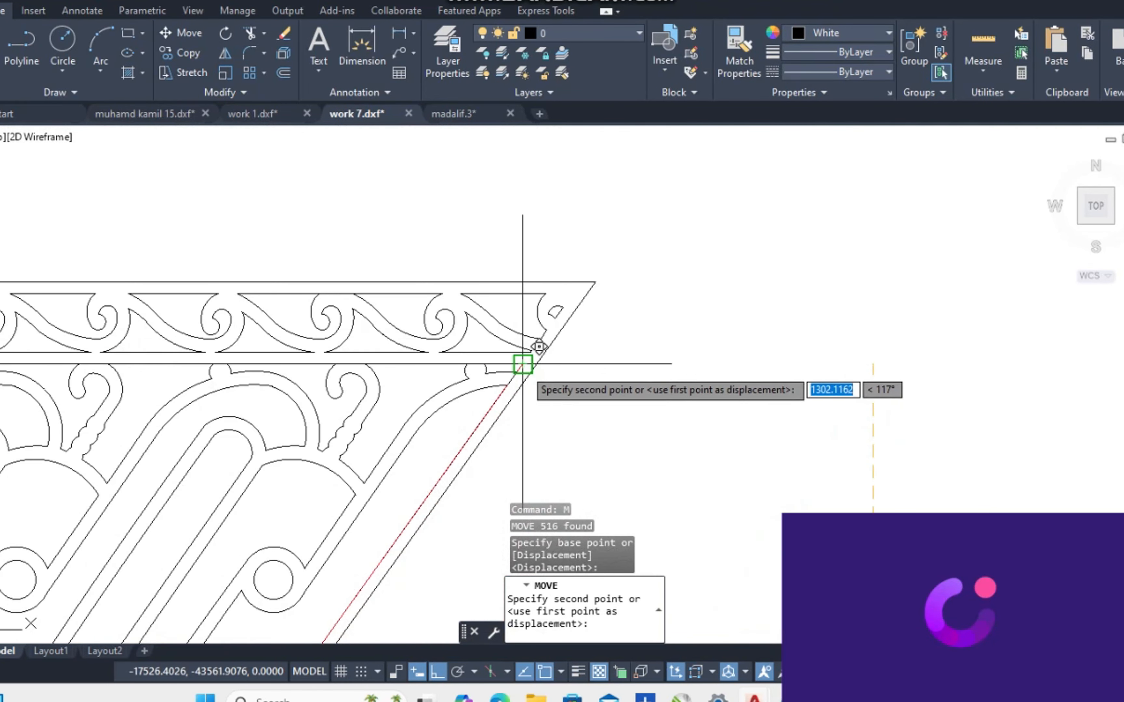
key("Escape")
Erase the frame's inner outline where it overlaps the edges of the inserted oval ornament.
scroll(475, 358, "up", 4)
type("E")
key("Return")
scroll(601, 371, "down", 3)
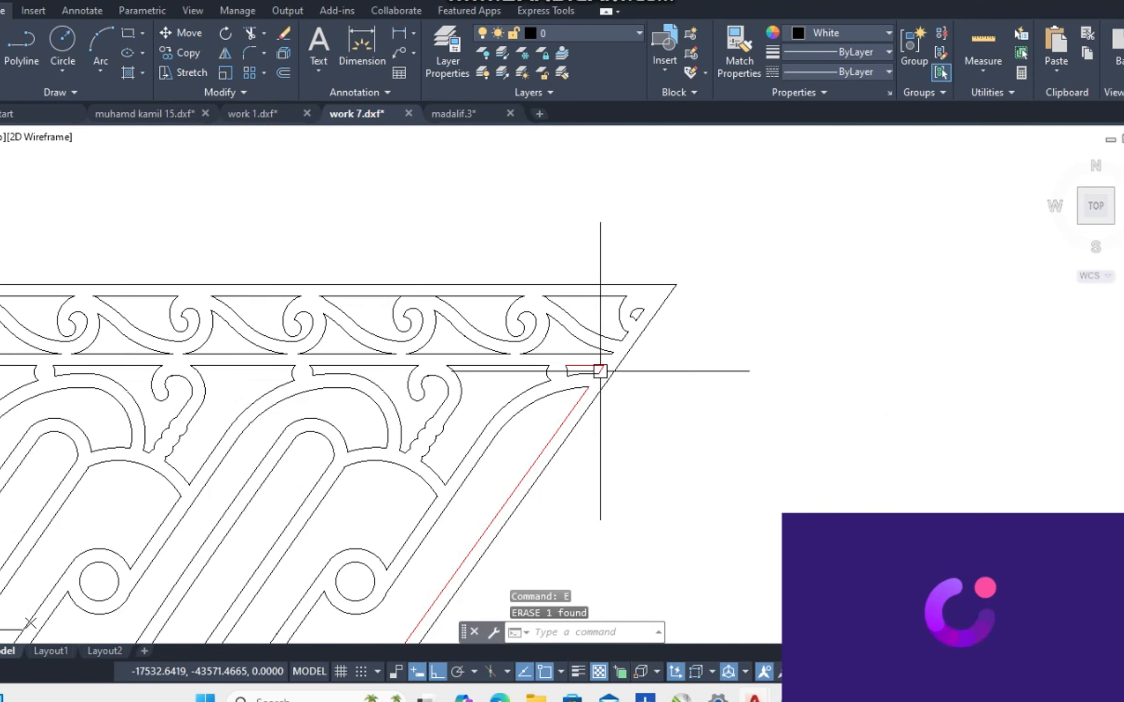
scroll(551, 409, "down", 3)
mouse_move(308, 432)
middle_mouse_down()
mouse_move(338, 393)
mouse_move(547, 325)
middle_mouse_up()
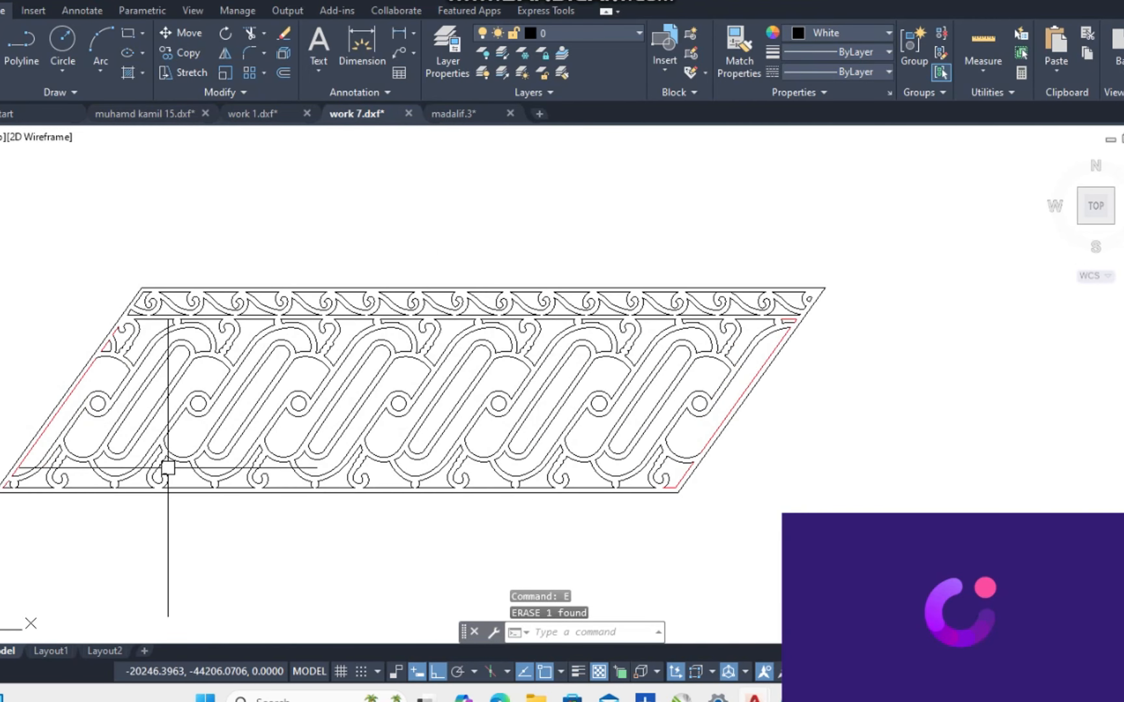
scroll(35, 476, "up", 2)
scroll(136, 458, "down", 2)
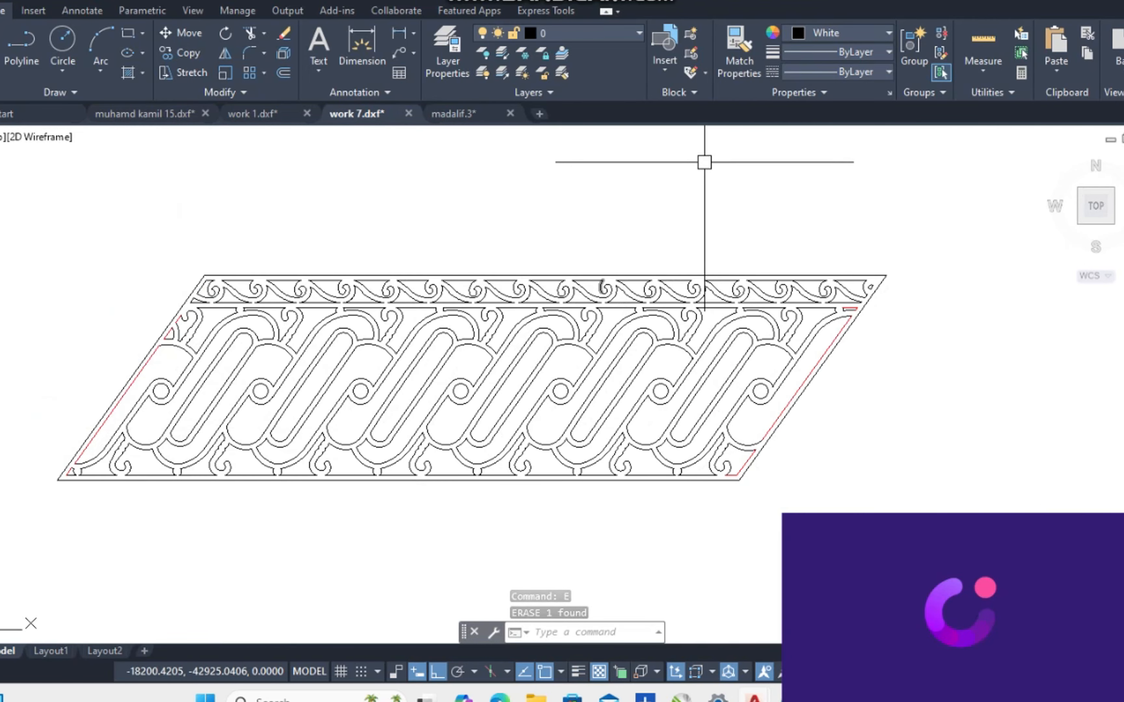
Set the current color to red and convert the closed outlines of the whole railing panel into regions.
left_click(805, 33)
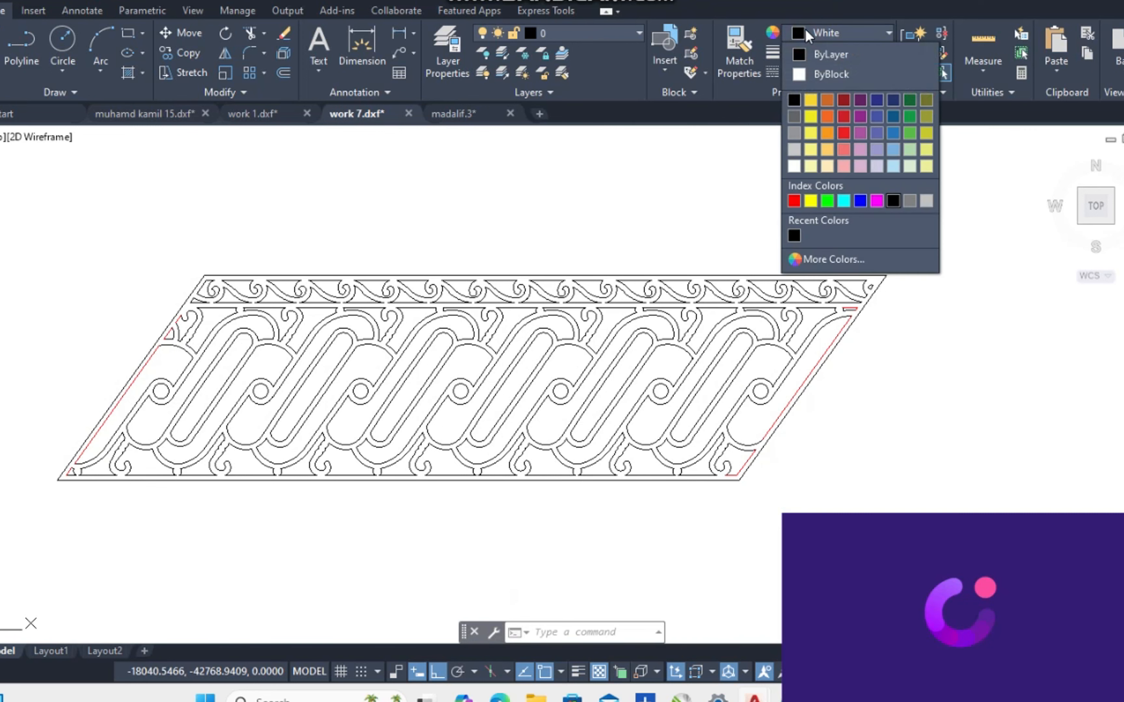
left_click(794, 201)
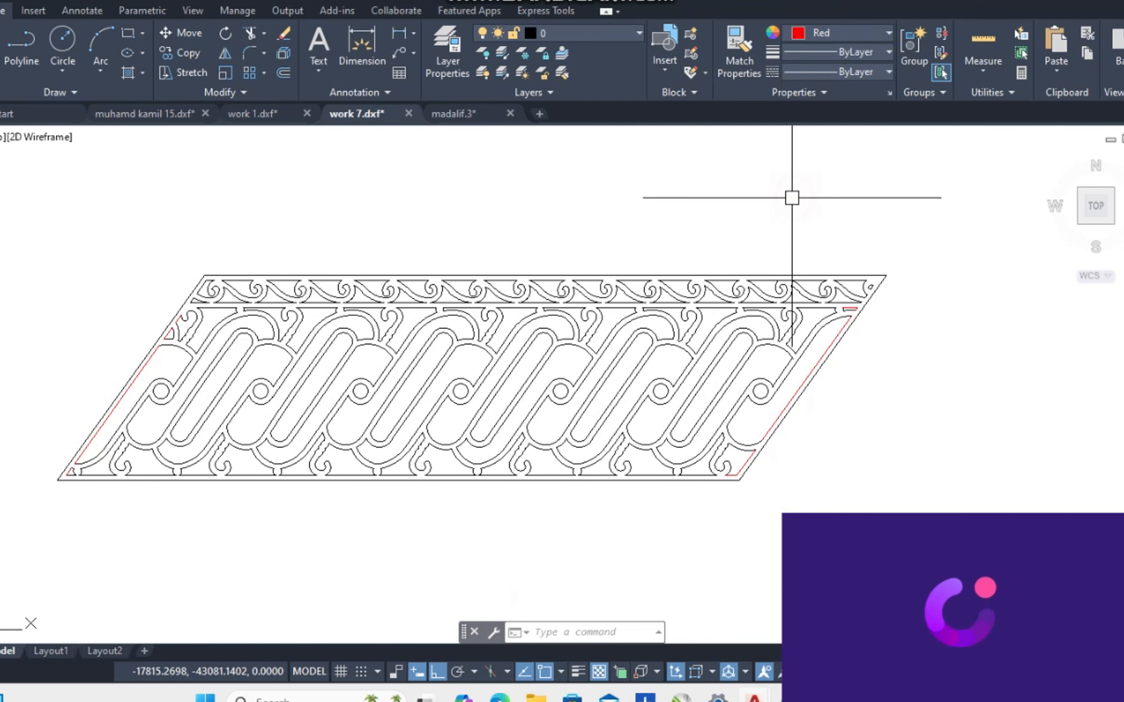
key("Escape")
type("reg")
key("Return")
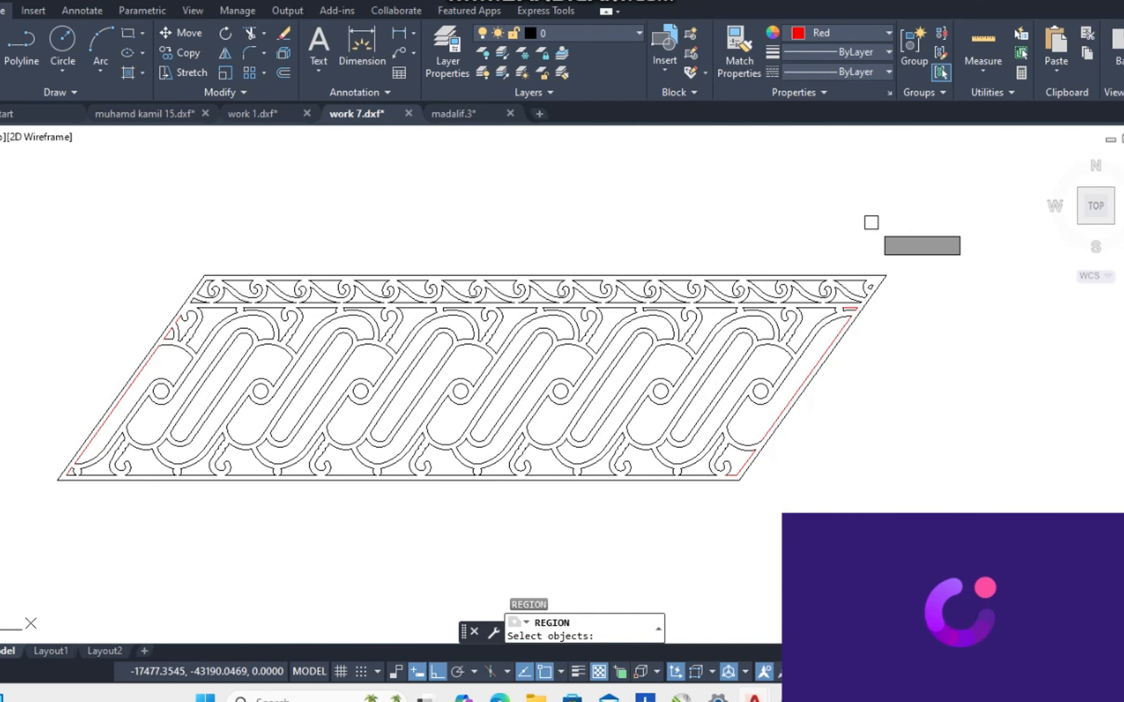
left_click(928, 219)
left_click(38, 511)
key("Return")
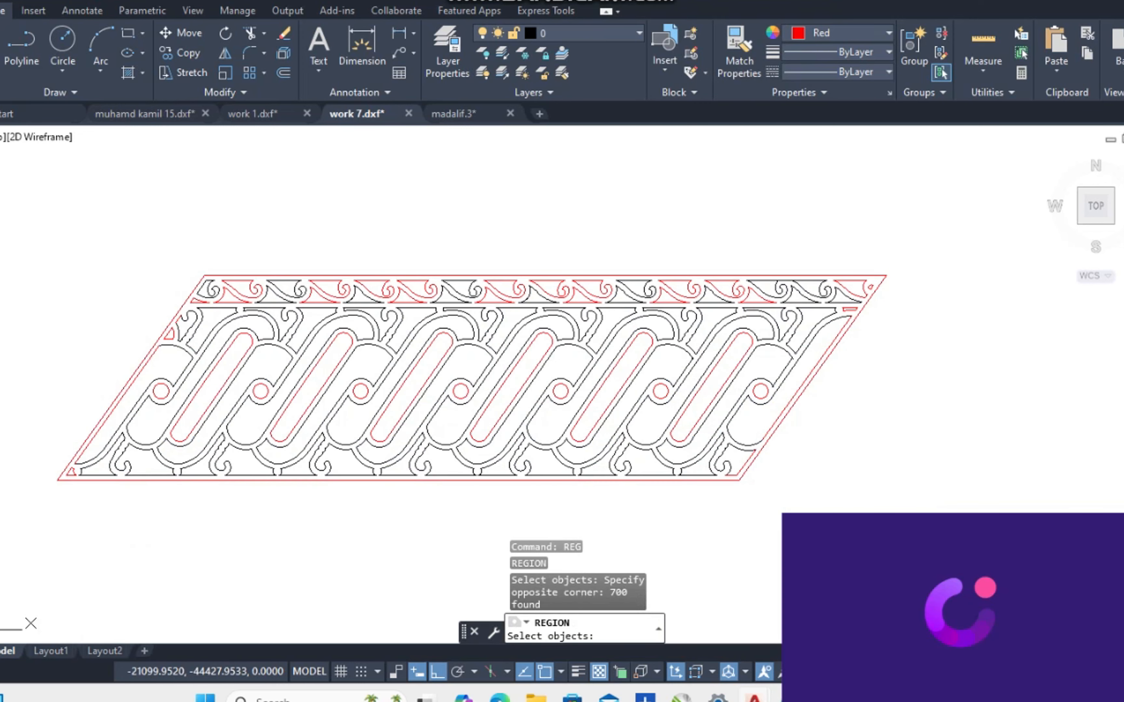
Explode the regions of the whole railing panel back into separate outlines.
scroll(242, 418, "up", 2)
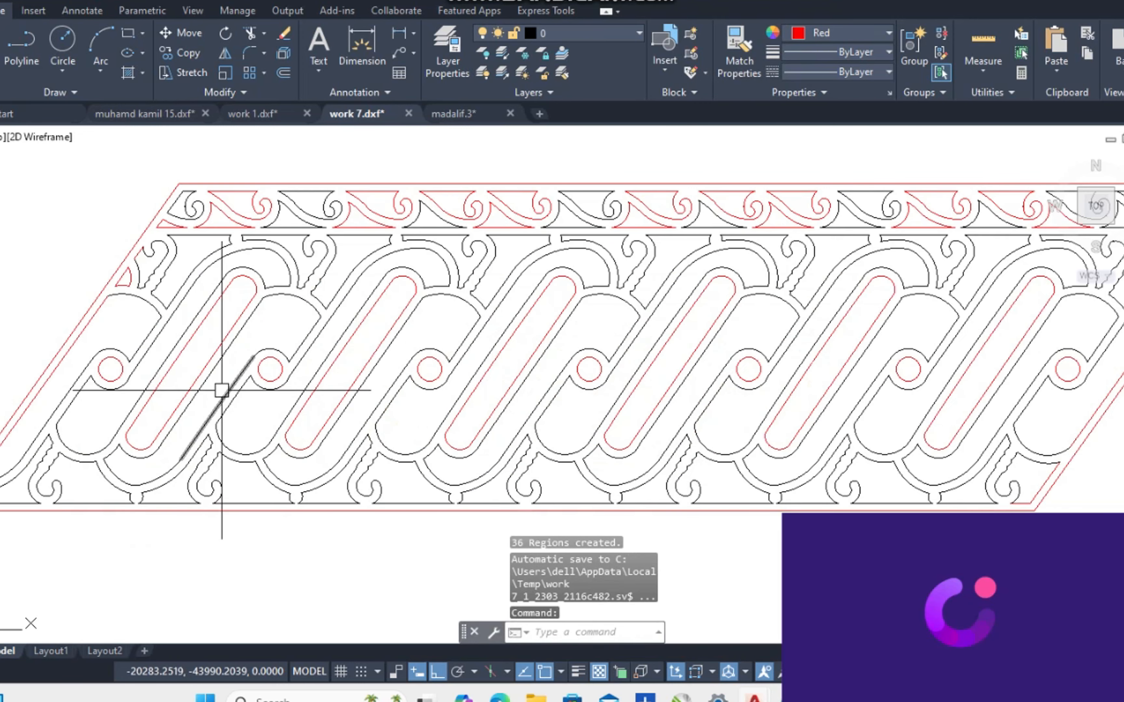
scroll(235, 324, "down", 2)
scroll(387, 308, "down", 2)
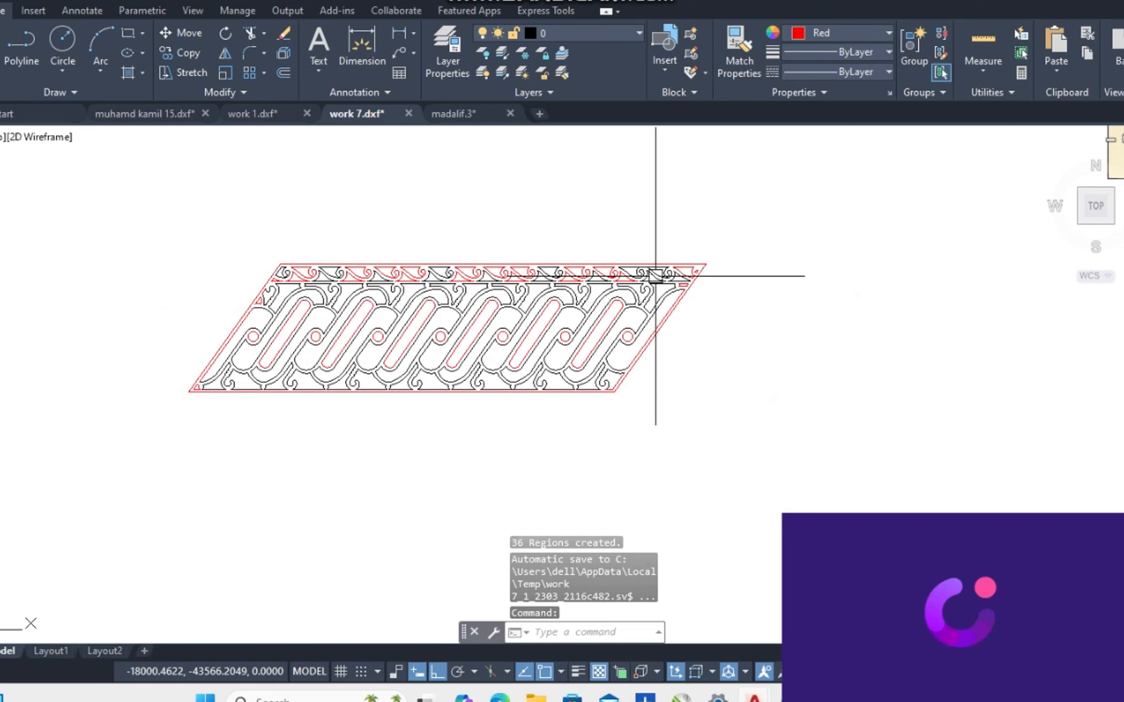
left_click(778, 195)
left_click(149, 414)
type("x")
key("Return")
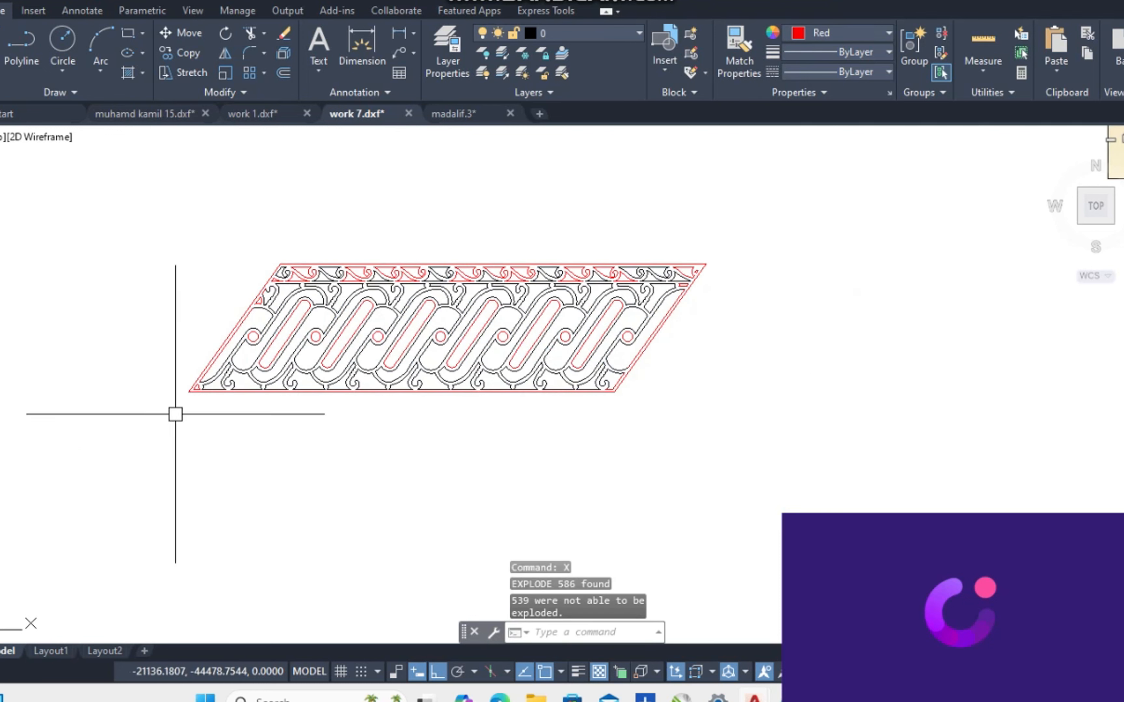
Change the color of the whole exploded railing panel to white.
key("Escape")
left_click(747, 207)
left_click(201, 391)
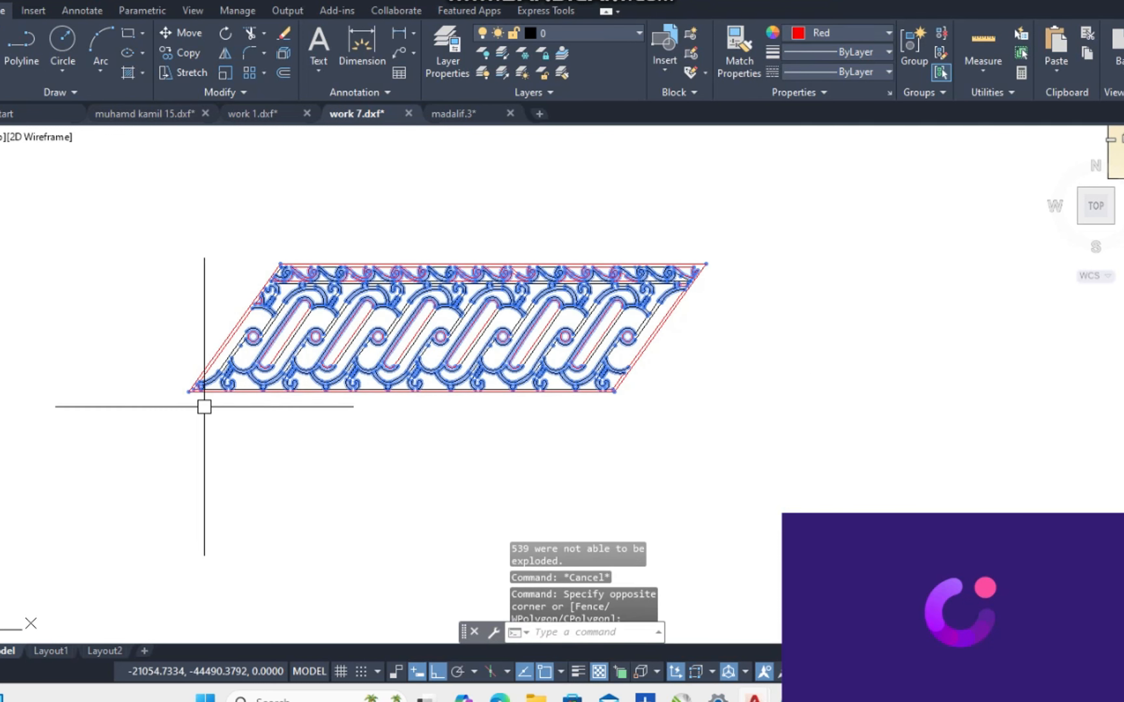
left_click(803, 35)
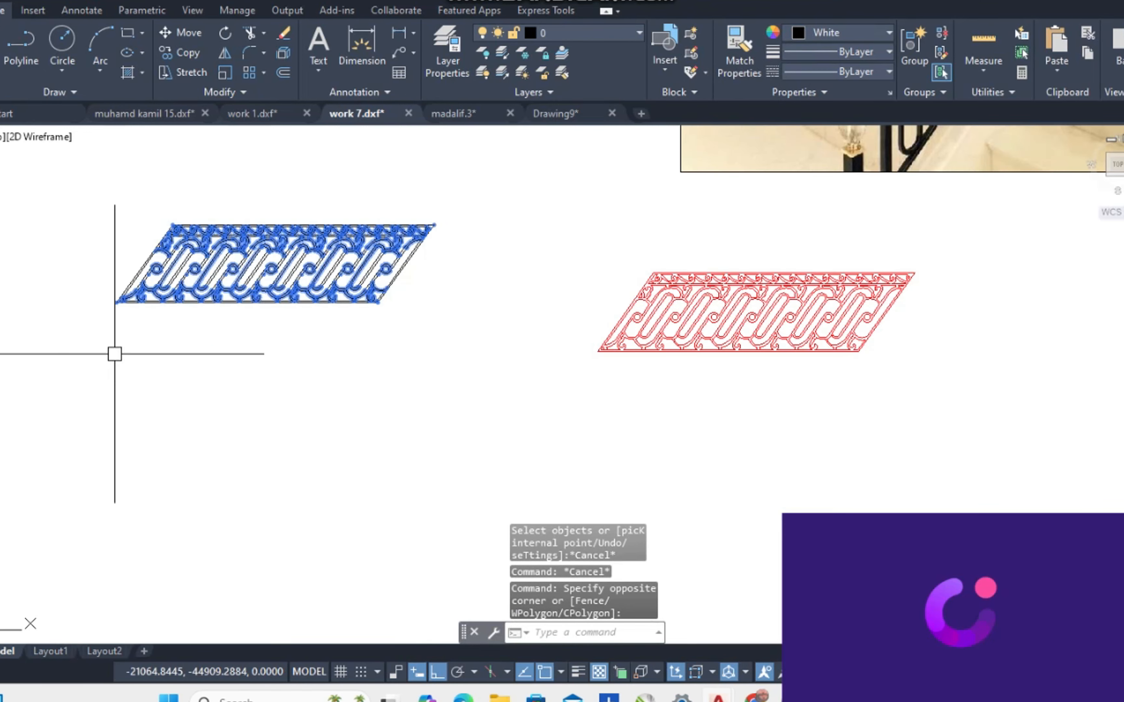
key("Escape")
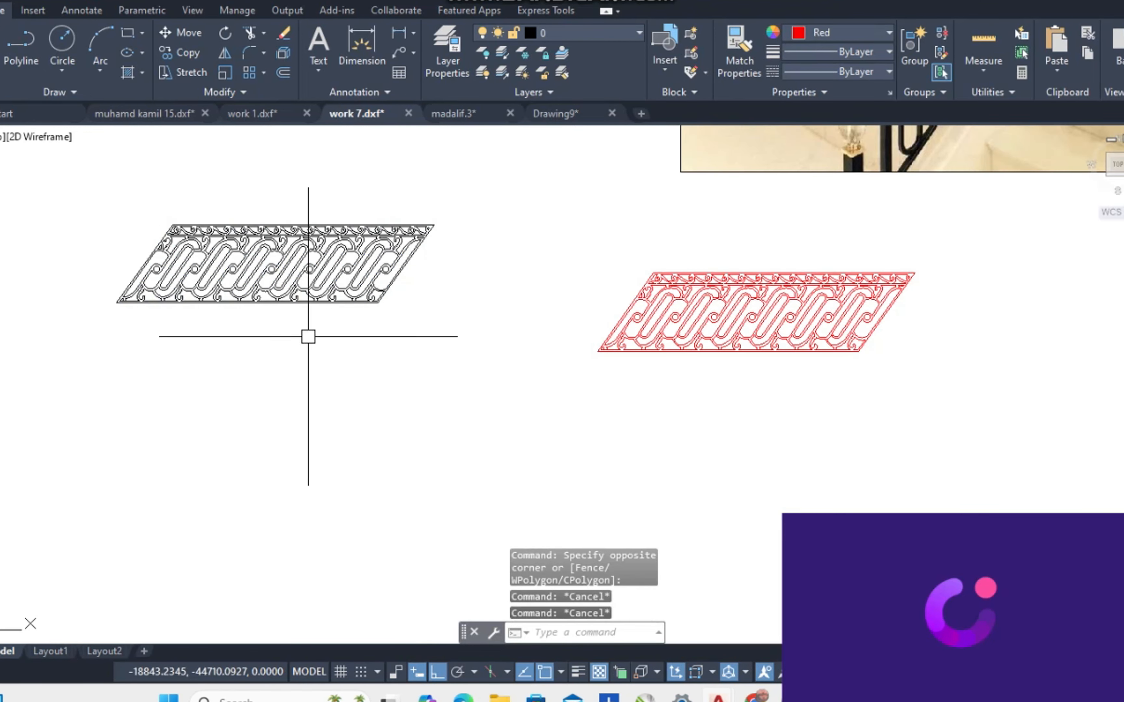
Erase the black railing panel, keeping only the red copy under the reference photo.
left_click(459, 203)
left_click(80, 339)
type("e")
key("Return")
scroll(155, 386, "down", 2)
middle_click_drag(482, 389, 323, 440)
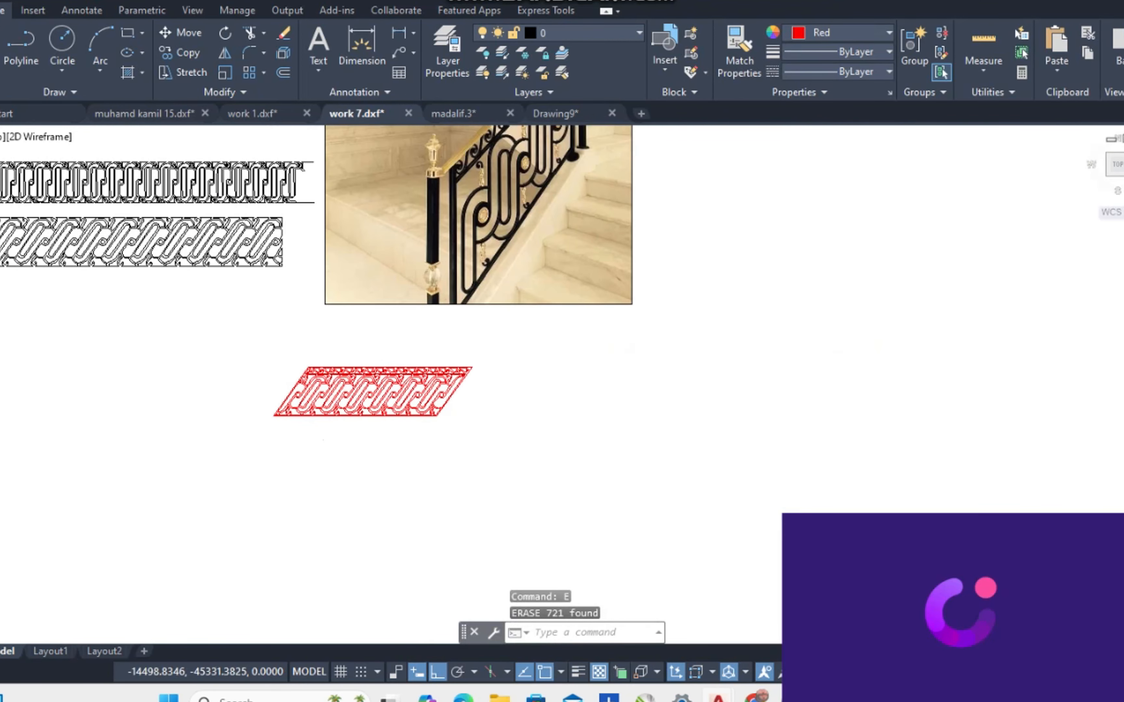
Fill the bars of the red railing panel with a solid hatch, using all its outlines as boundaries.
key("Escape")
type("h")
key("Return")
left_click(491, 354)
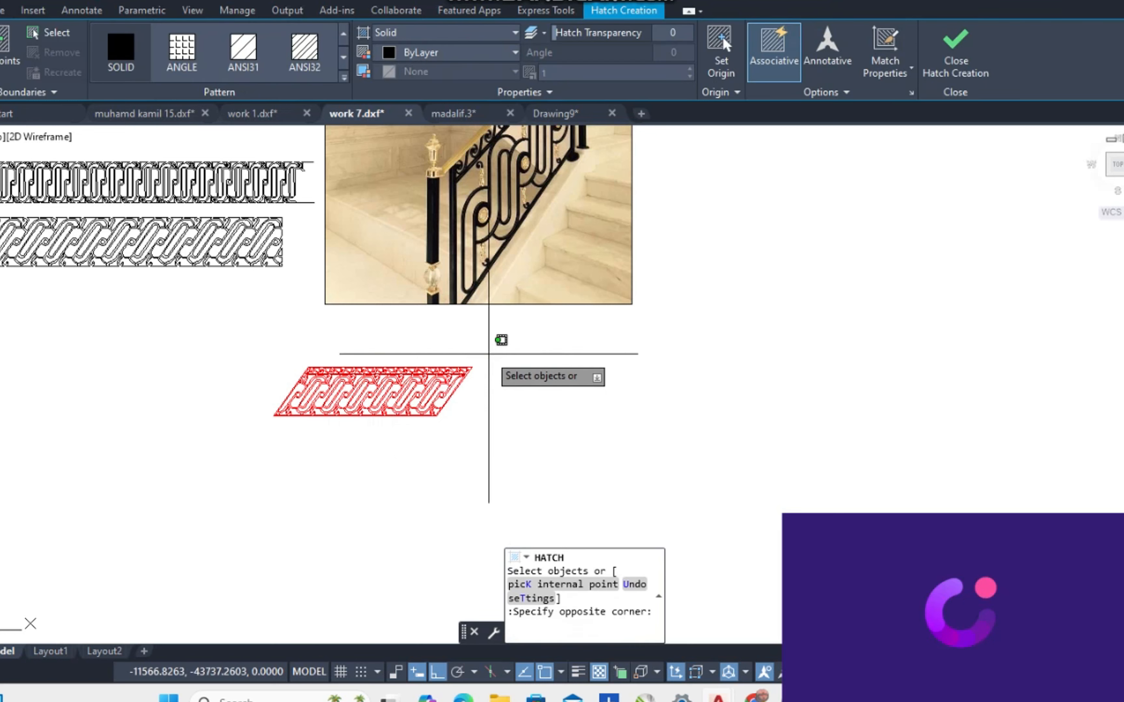
left_click(241, 448)
key("Return")
scroll(388, 404, "up", 4)
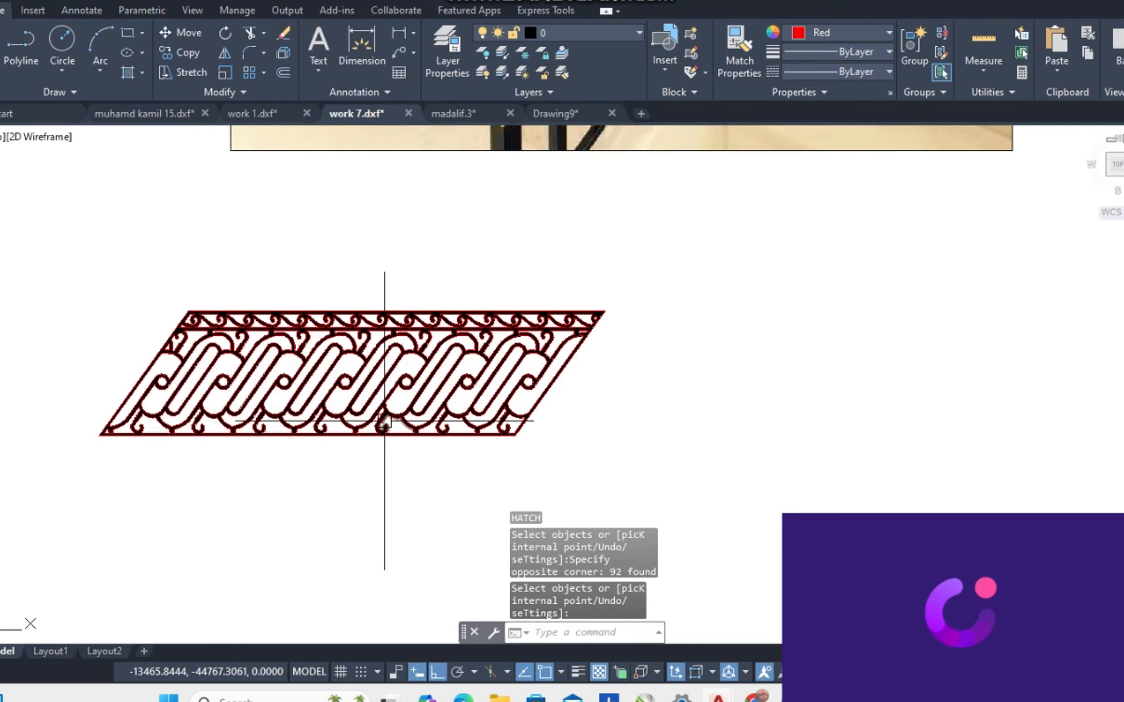
Set the color of the railing panel's outlines and hatch to white.
left_click(648, 260)
left_click(86, 442)
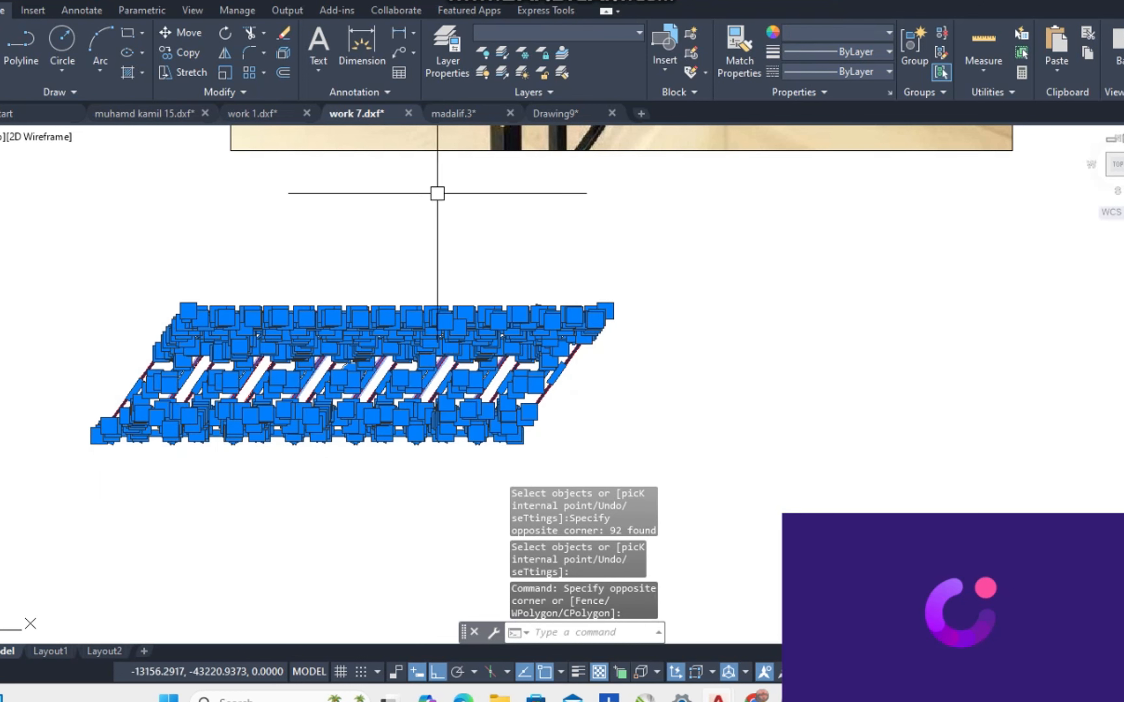
left_click(796, 39)
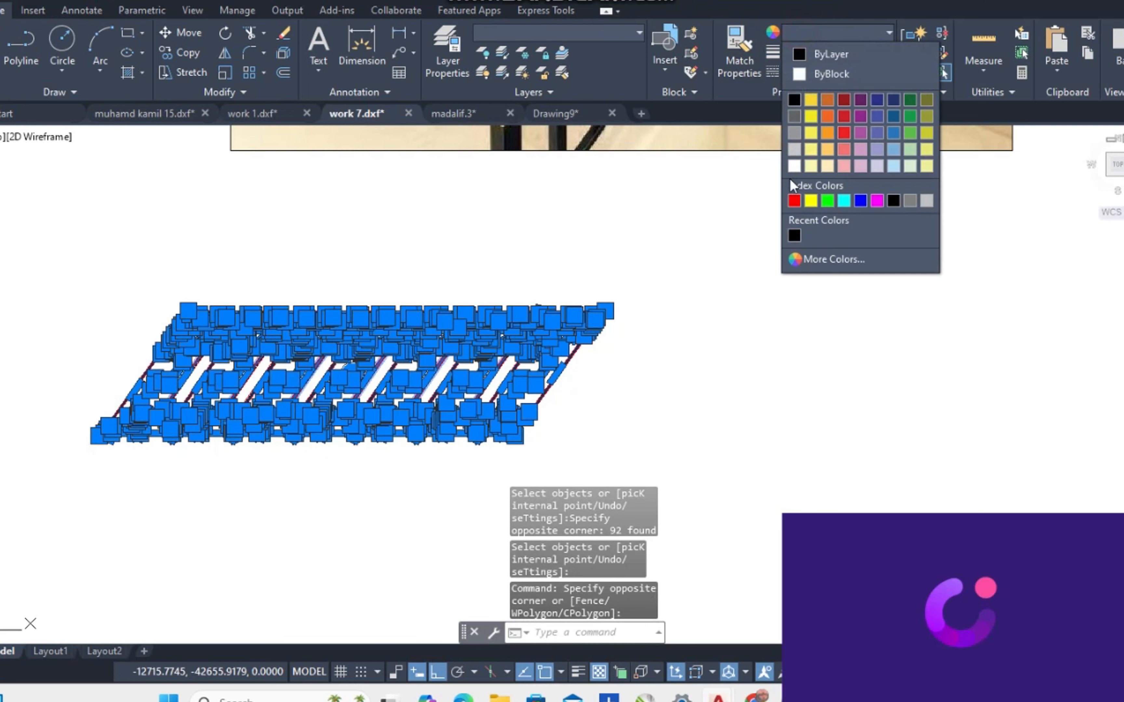
left_click(894, 200)
key("Escape")
scroll(526, 360, "down", 2)
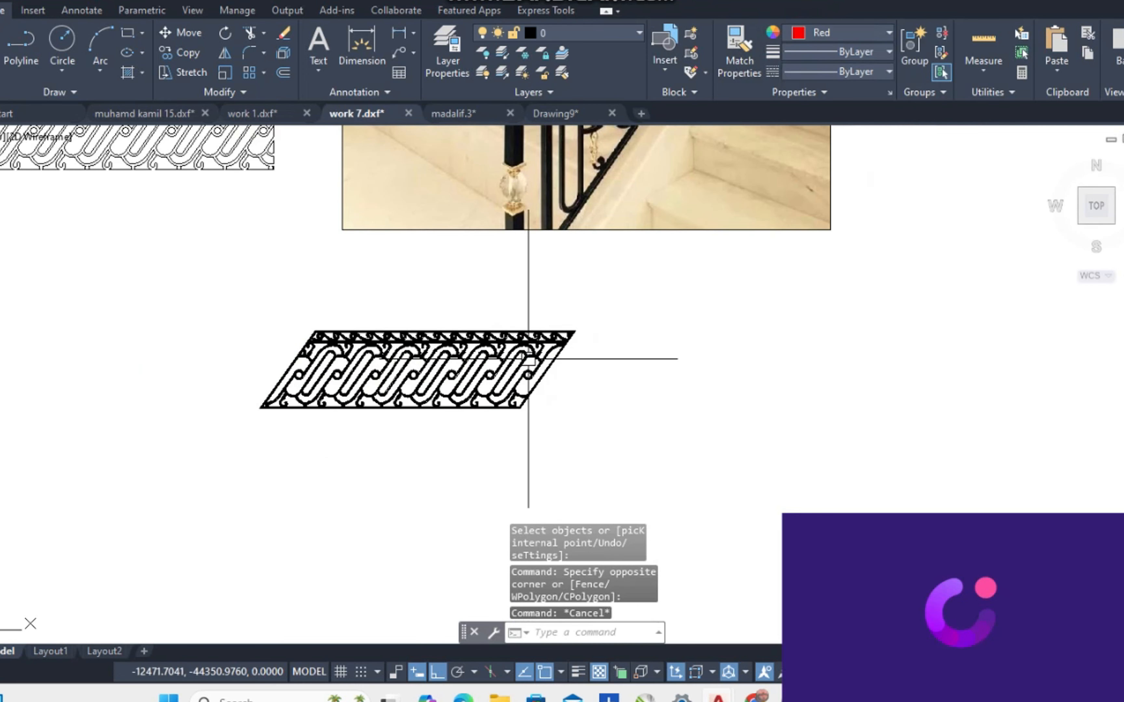
Move the hatched railing panel with Ortho off to the empty area beside the reference photo's right edge.
left_click(617, 302)
left_click(227, 464)
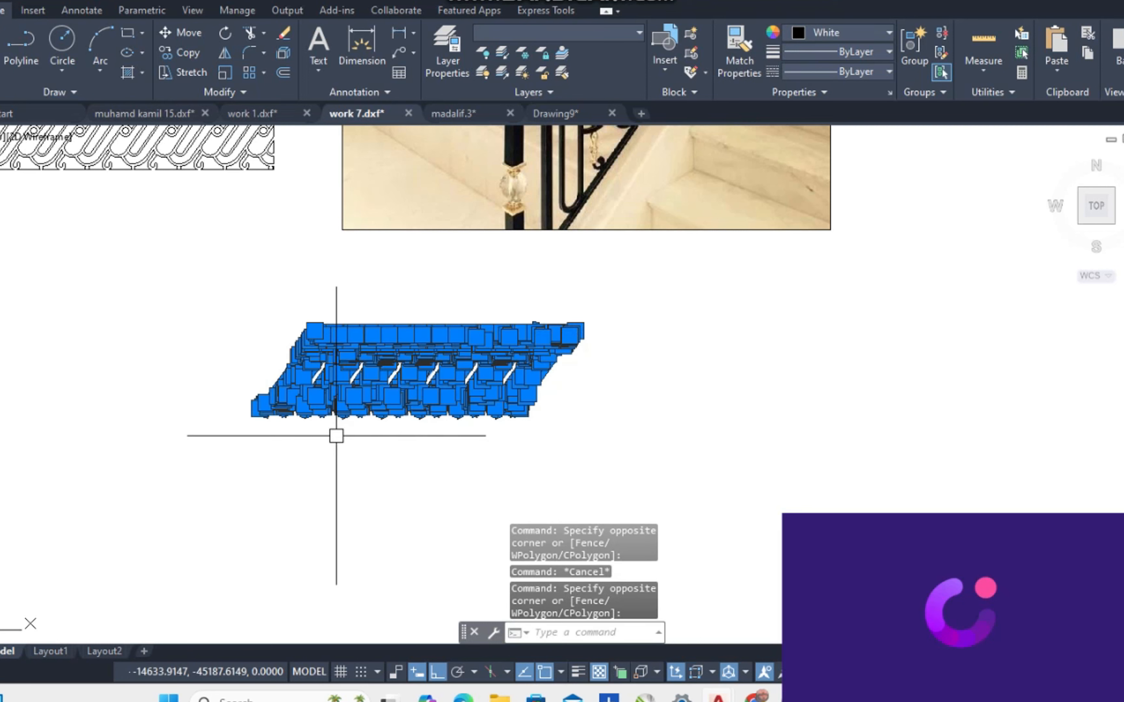
type("m")
key("Return")
left_click(327, 419)
scroll(367, 406, "down", 4)
middle_click_drag(669, 326, 476, 404)
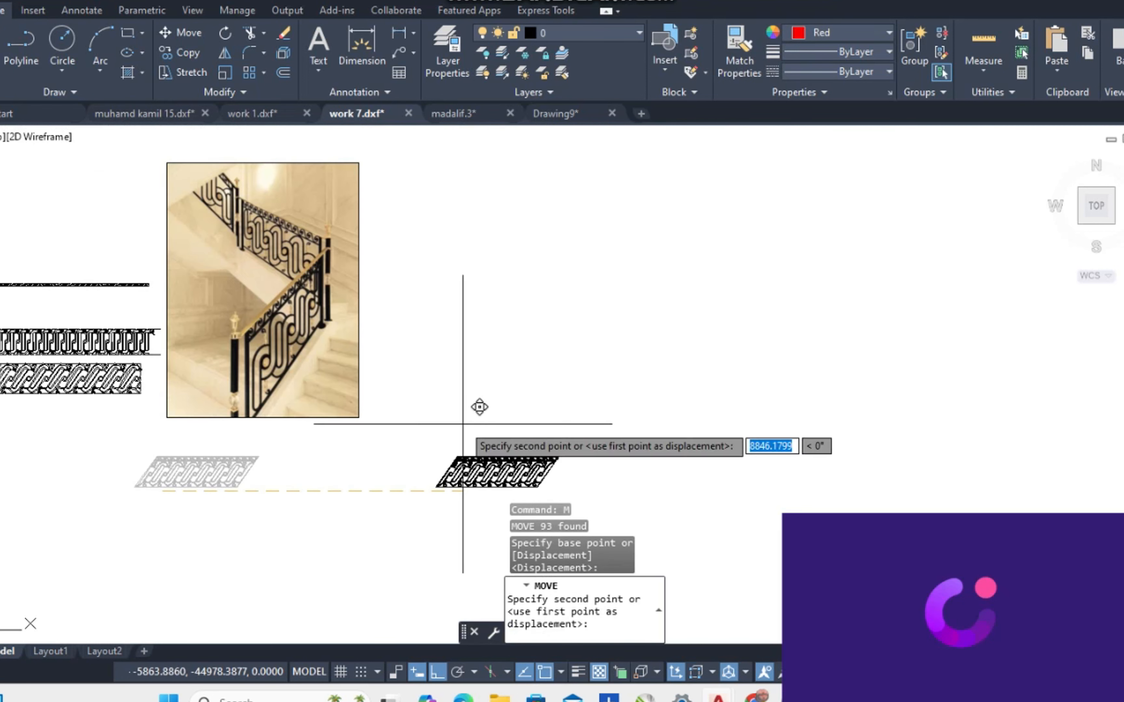
key("F8")
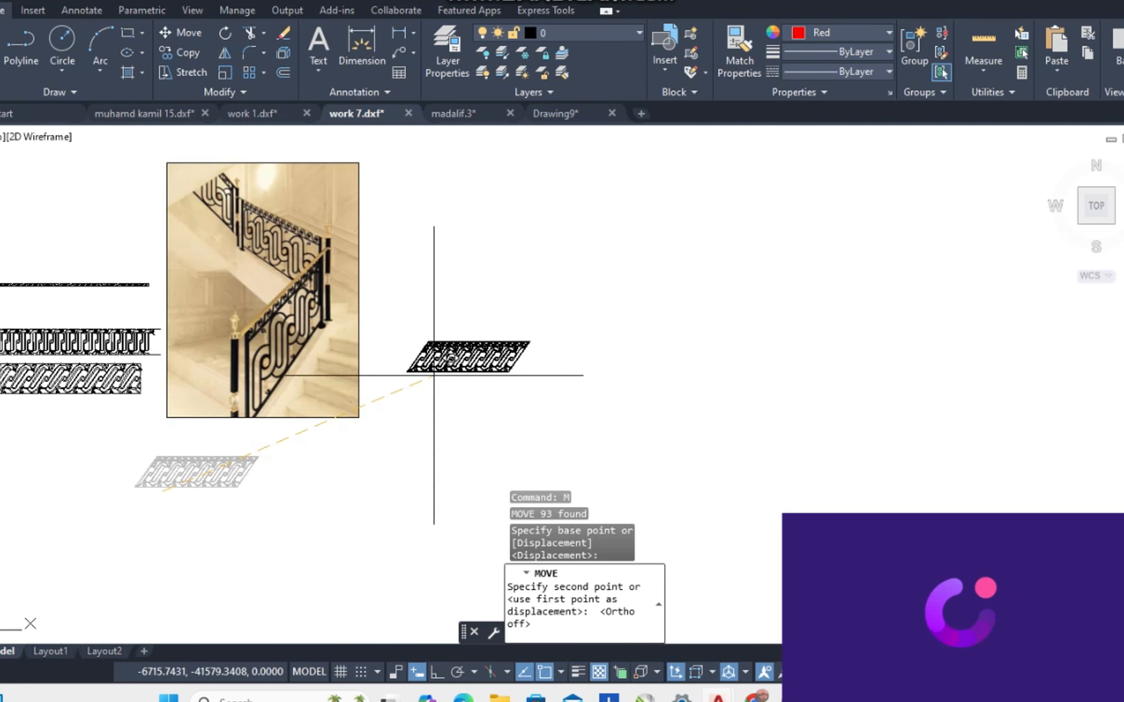
left_click(437, 382)
key("Escape")
Draw a vertical guide line between the reference photo and the hatched panel, slightly taller than the panel.
type("l")
key("Return")
scroll(407, 344, "up", 2)
left_click(387, 327)
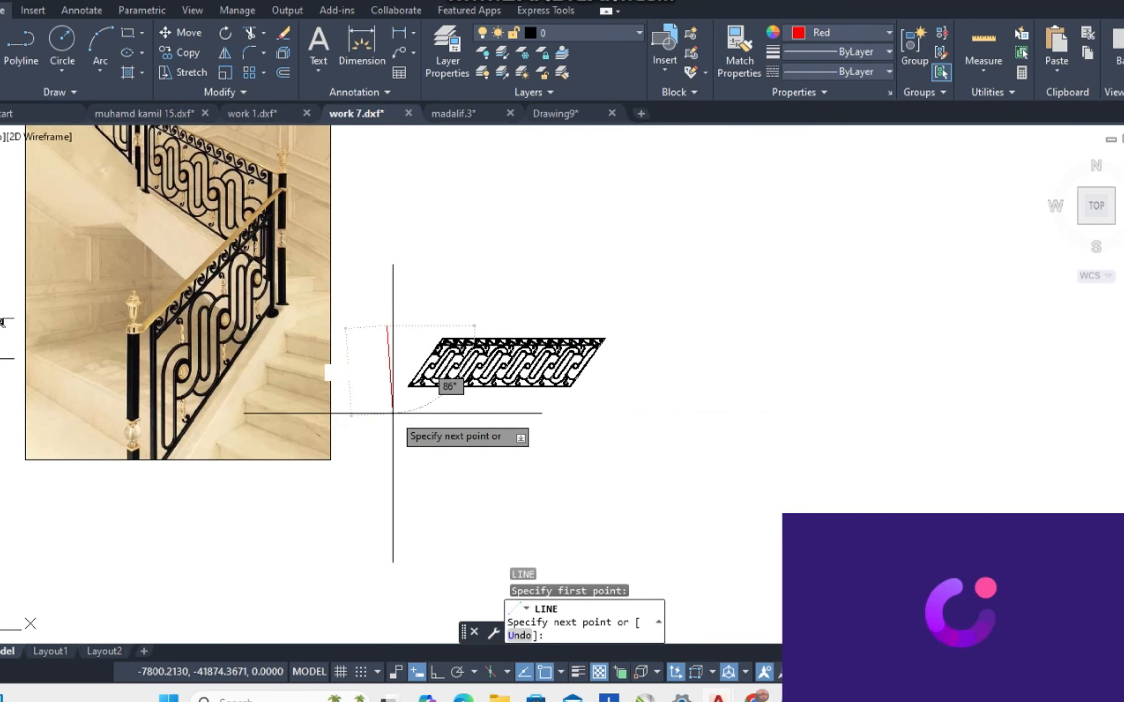
left_click(387, 427)
key("Return")
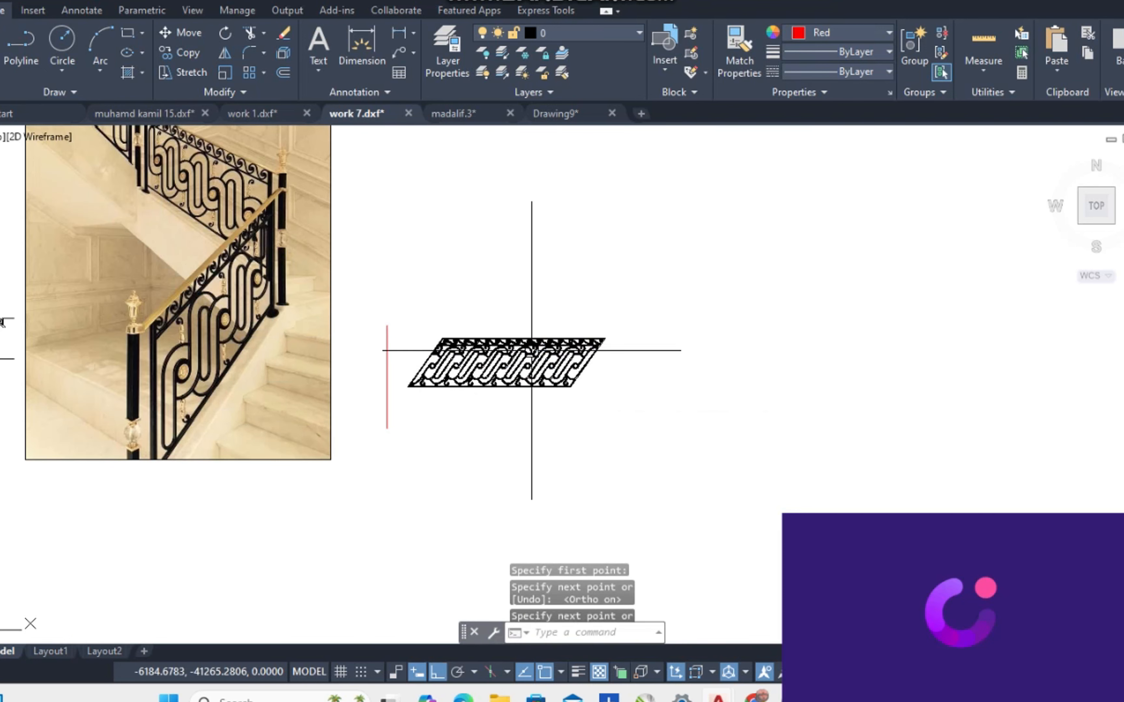
Align the hatched panel's slanted left side to the vertical guide line, matching lower and upper corners to the line's ends without scaling.
left_click(668, 286)
left_click(409, 404)
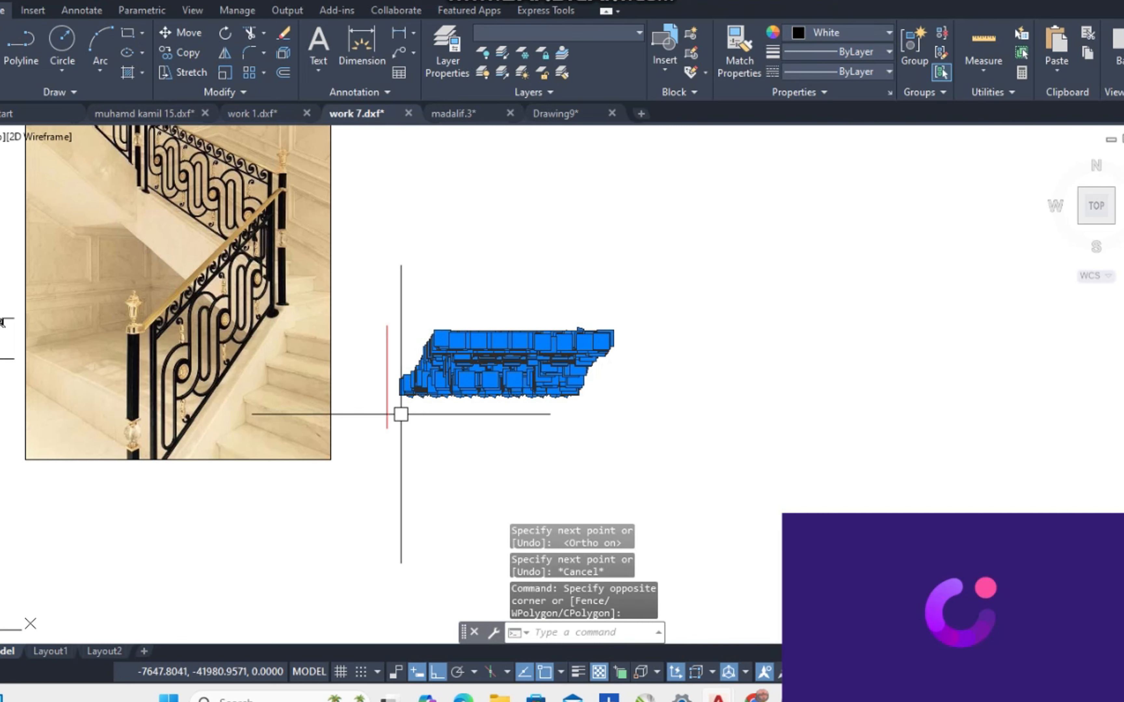
type("al")
key("Return")
scroll(418, 377, "up", 5)
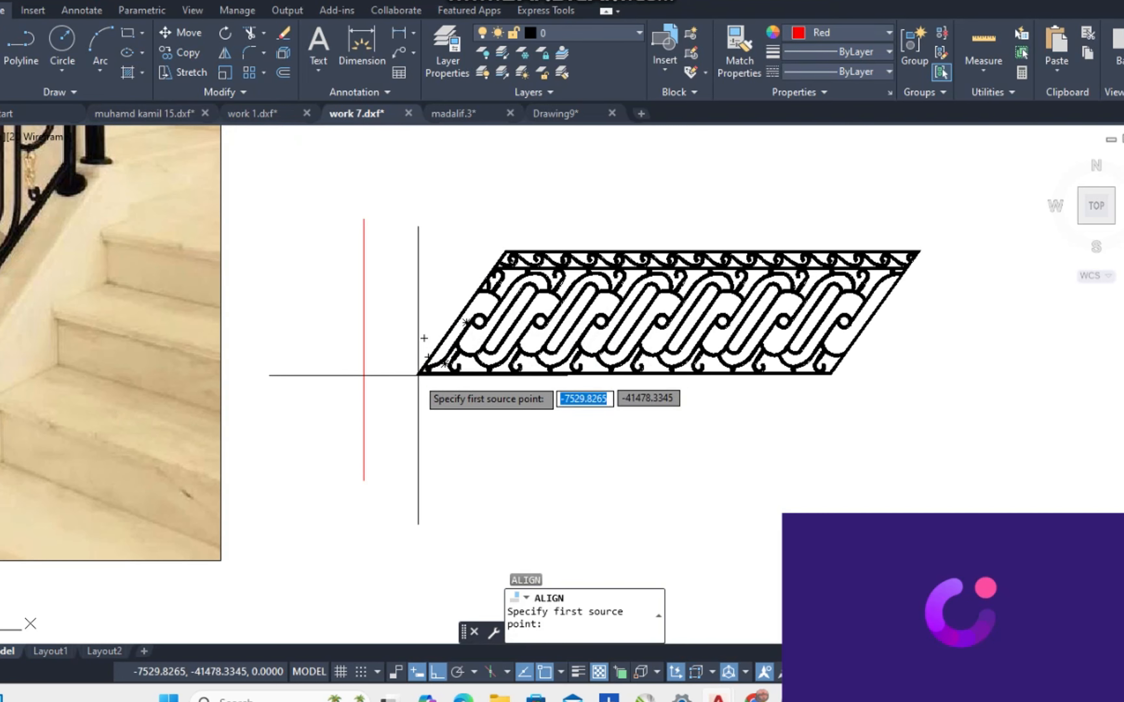
scroll(414, 378, "up", 4)
left_click(418, 363)
scroll(416, 372, "down", 4)
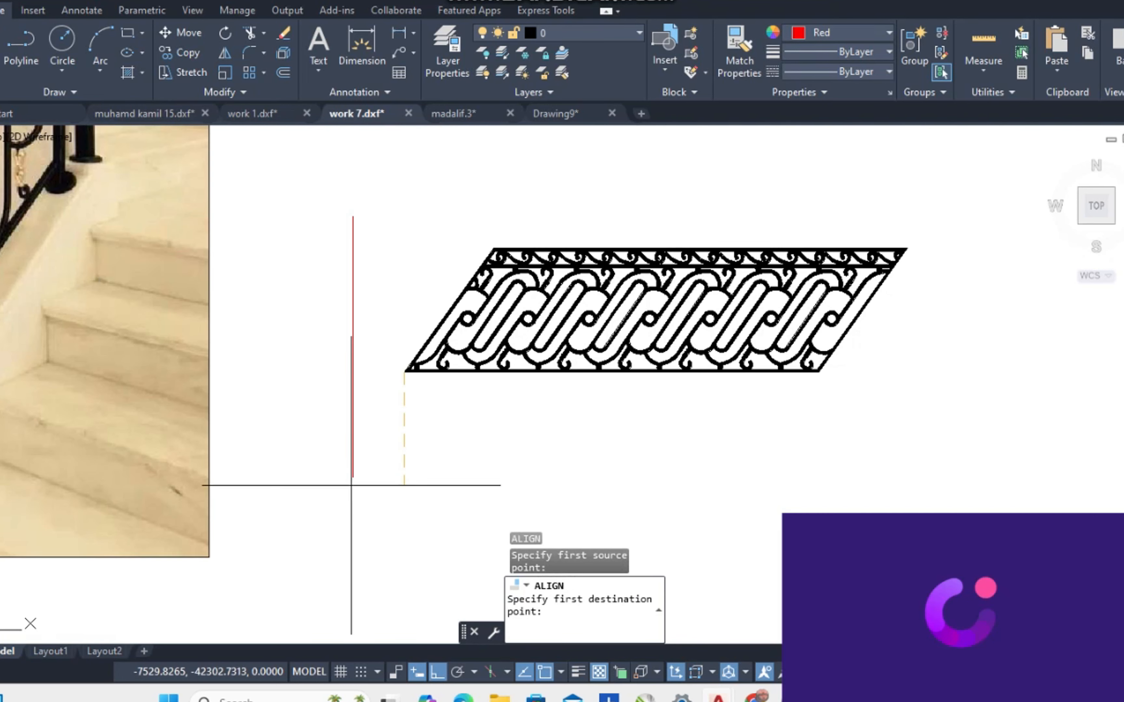
left_click(352, 476)
scroll(478, 241, "up", 4)
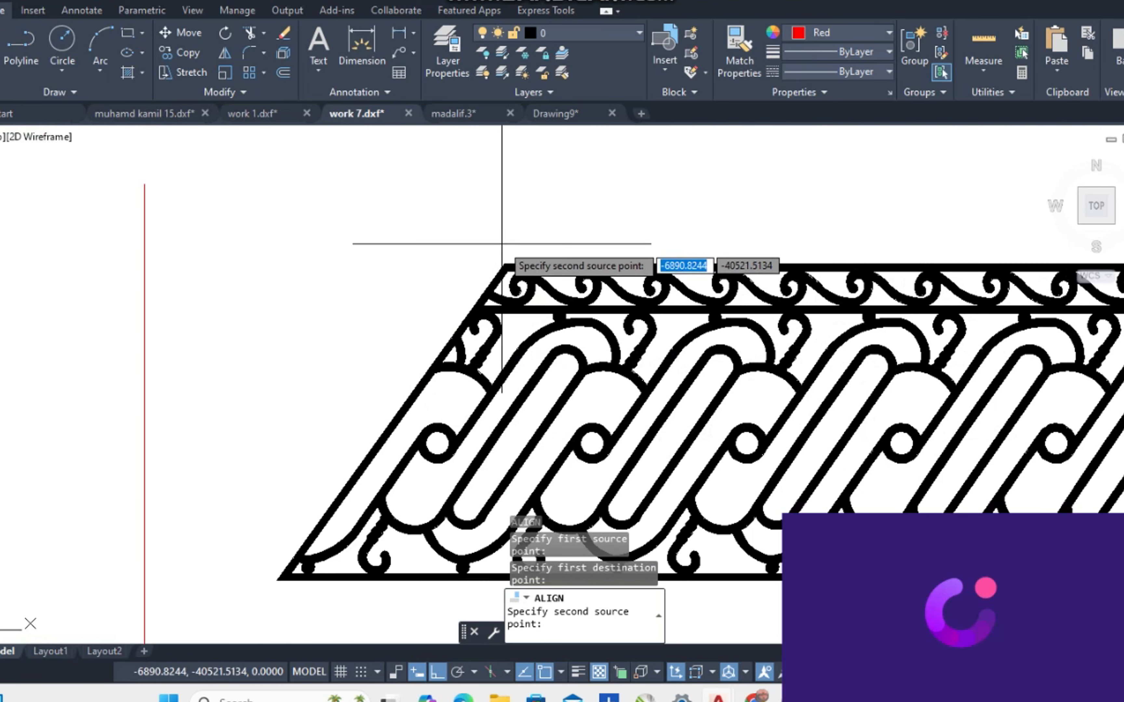
left_click(504, 263)
scroll(504, 264, "down", 4)
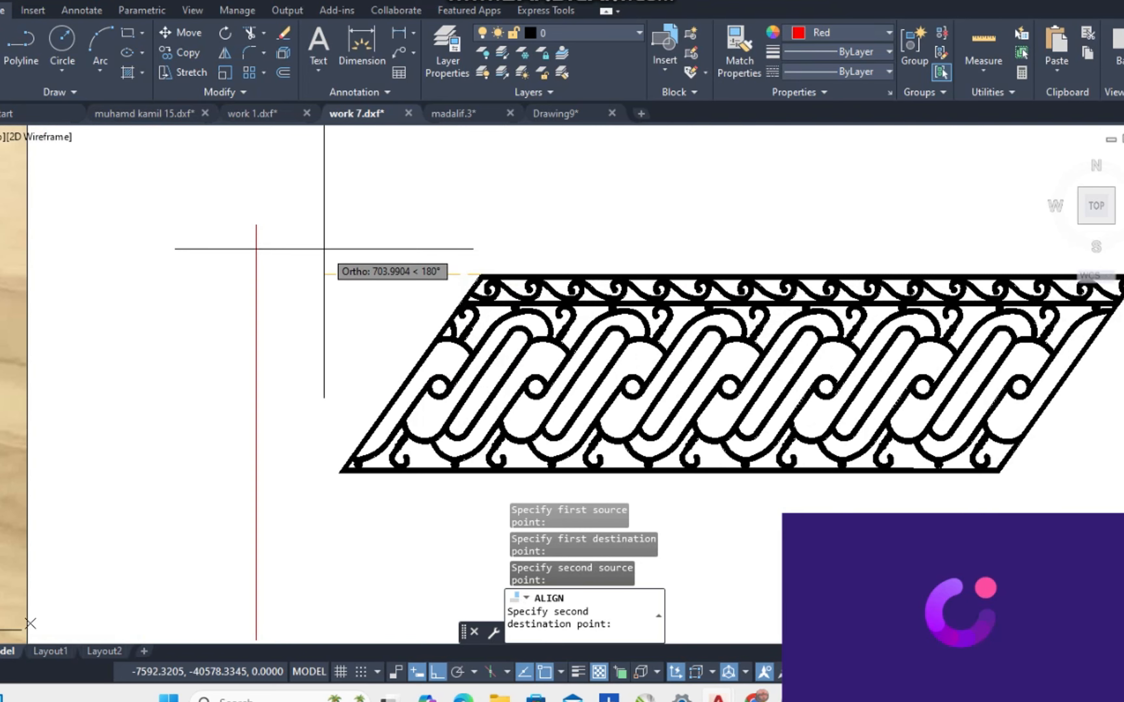
left_click(256, 226)
type("n")
key("Return")
scroll(280, 299, "down", 5)
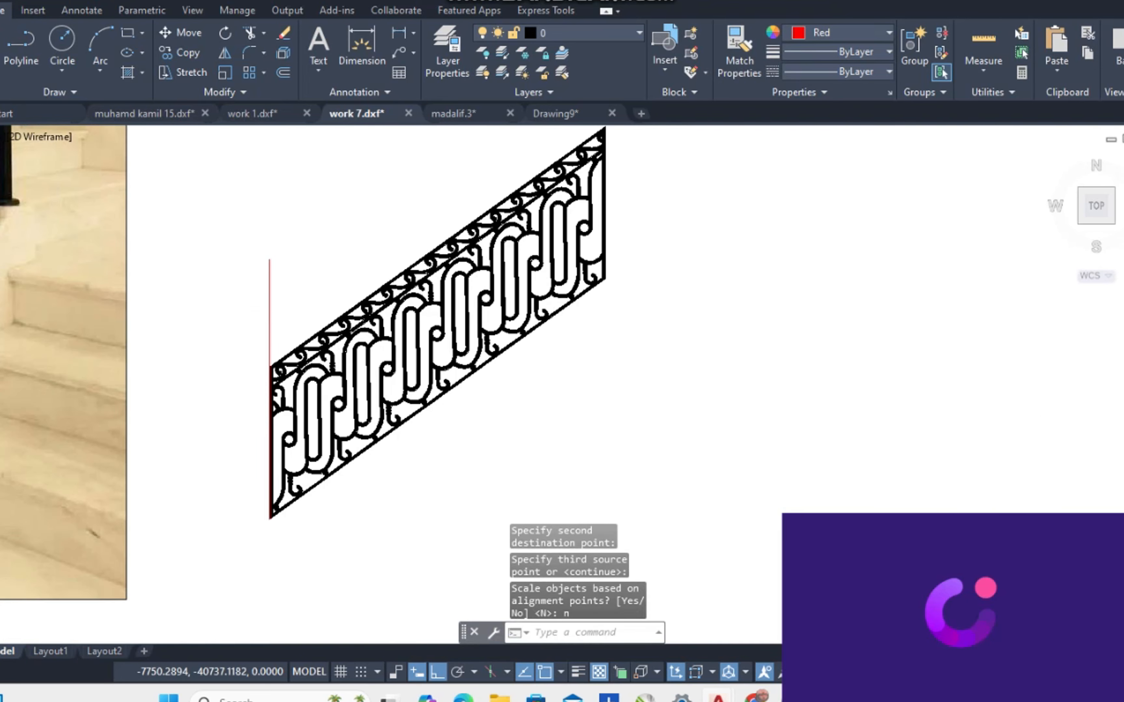
Erase the red vertical guide line at the aligned panel's left side.
key("Escape")
left_click(280, 299)
type("e")
key("Return")
Move the whole hatched railing panel horizontally a little closer to the reference photo's right edge.
scroll(425, 228, "up", 2)
left_click(445, 214)
scroll(319, 347, "down", 2)
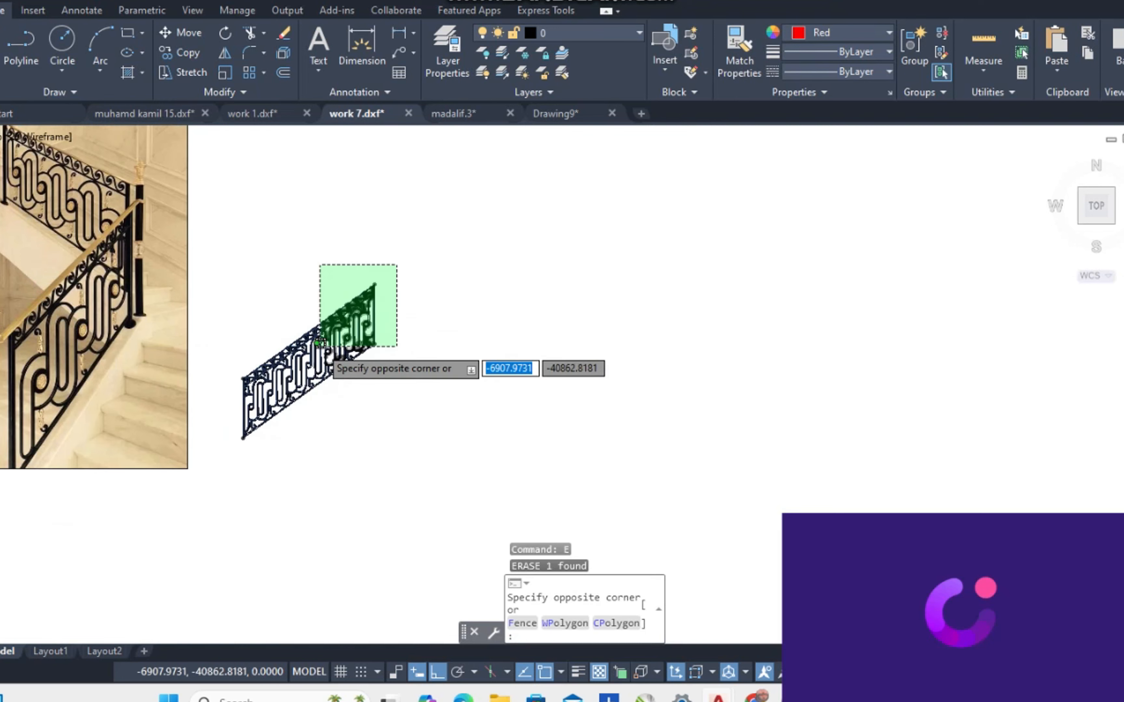
middle_click_drag(260, 405, 371, 389)
left_click(371, 386)
type("m")
key("Return")
left_click(371, 460)
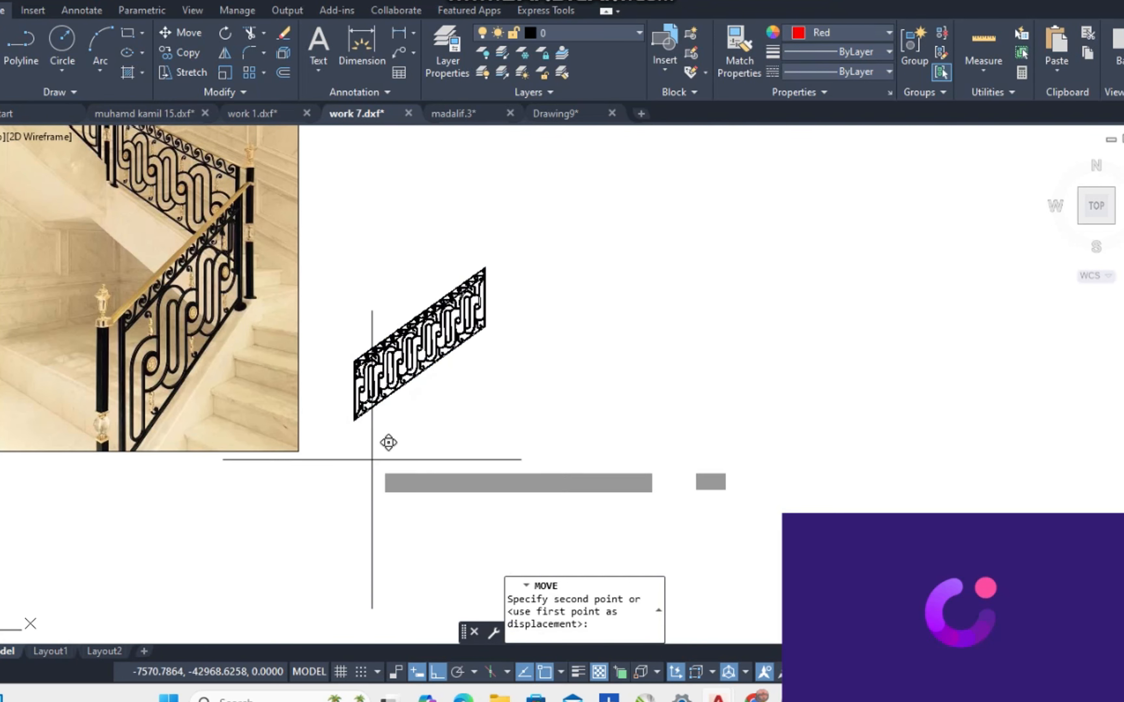
left_click(345, 468)
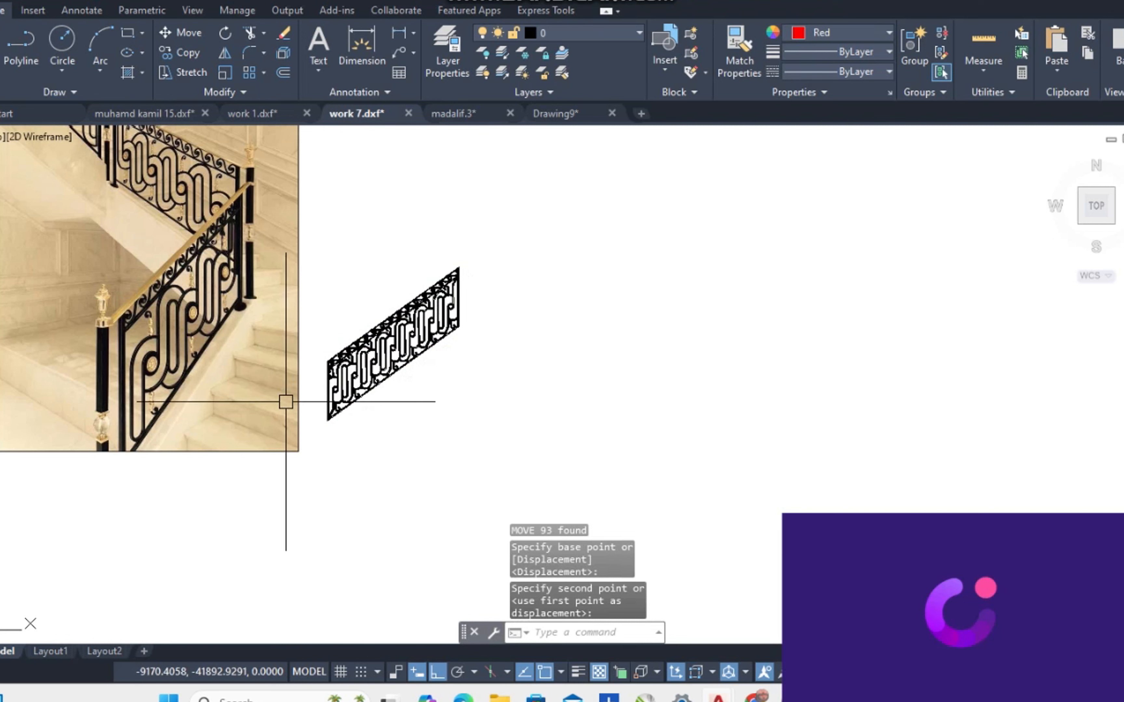
left_click(302, 420)
type("sc")
key("Return")
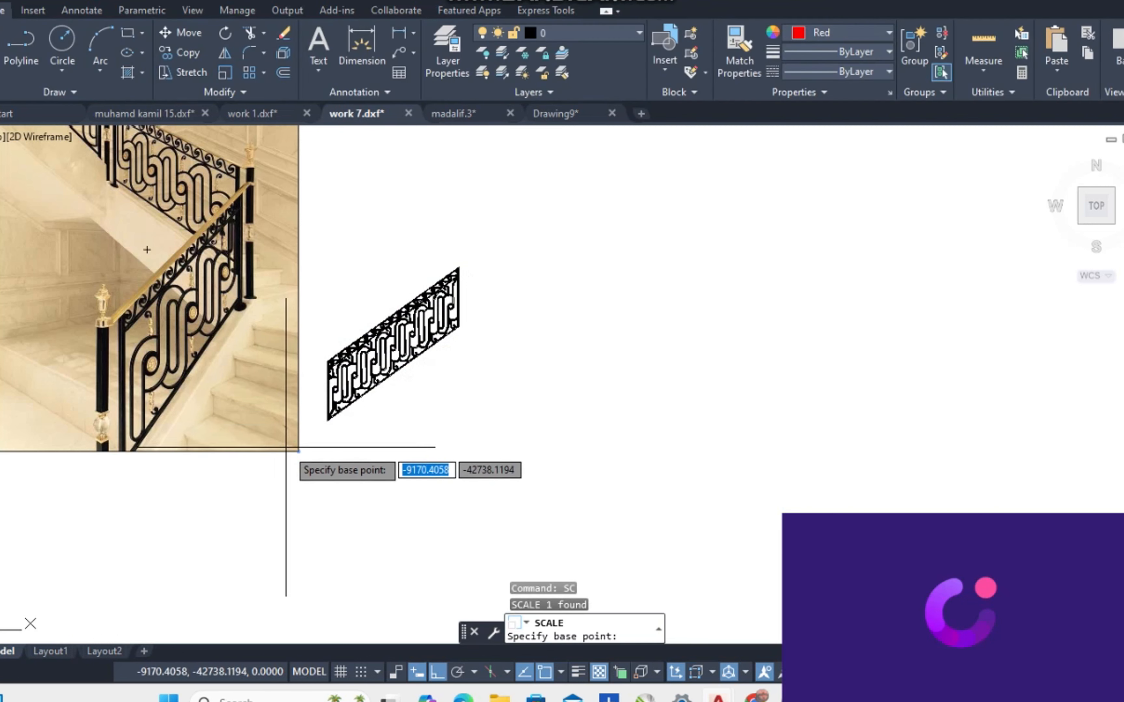
left_click(299, 450)
type("r")
key("Return")
left_click(299, 451)
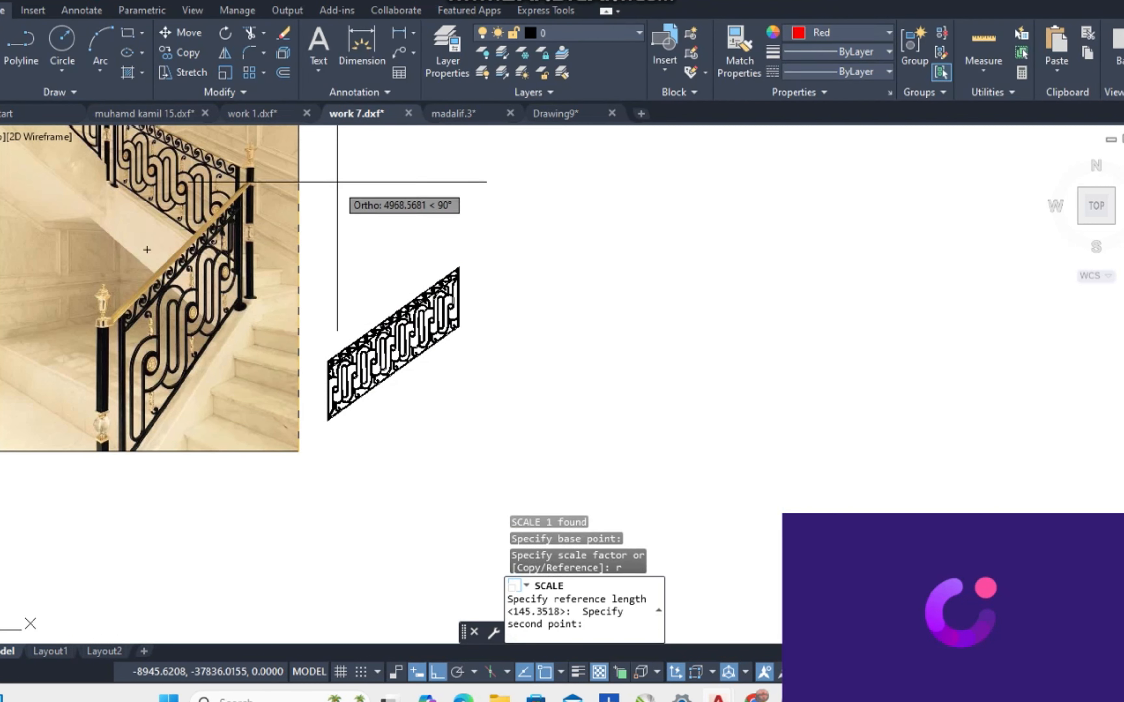
left_click(338, 194)
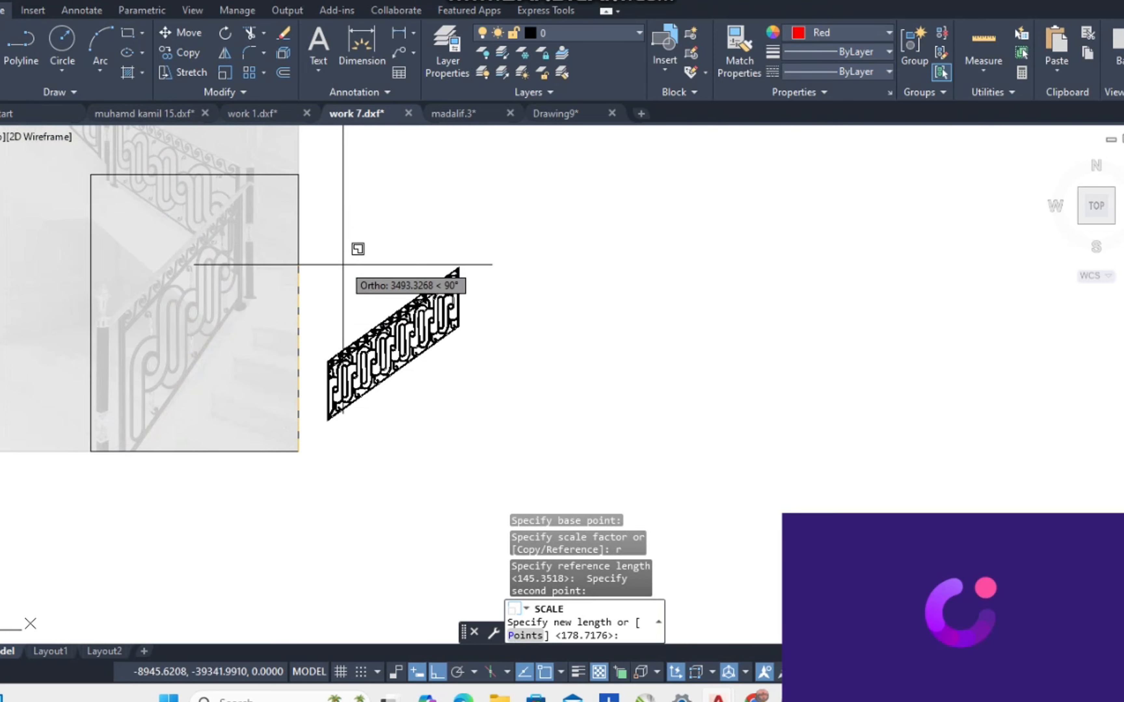
key("Escape")
Move the hatched railing panel with Ortho slightly further towards the reference photo.
scroll(319, 379, "up", 4)
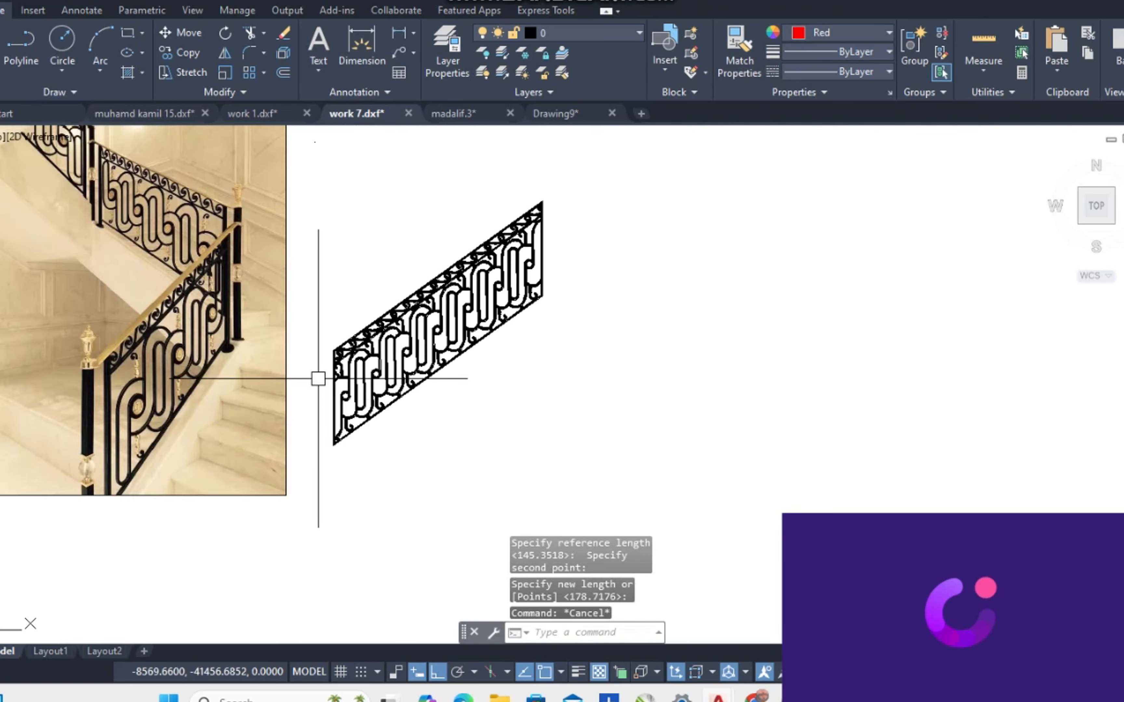
scroll(527, 205, "down", 2)
middle_click_drag(526, 204, 424, 269)
left_click(547, 168)
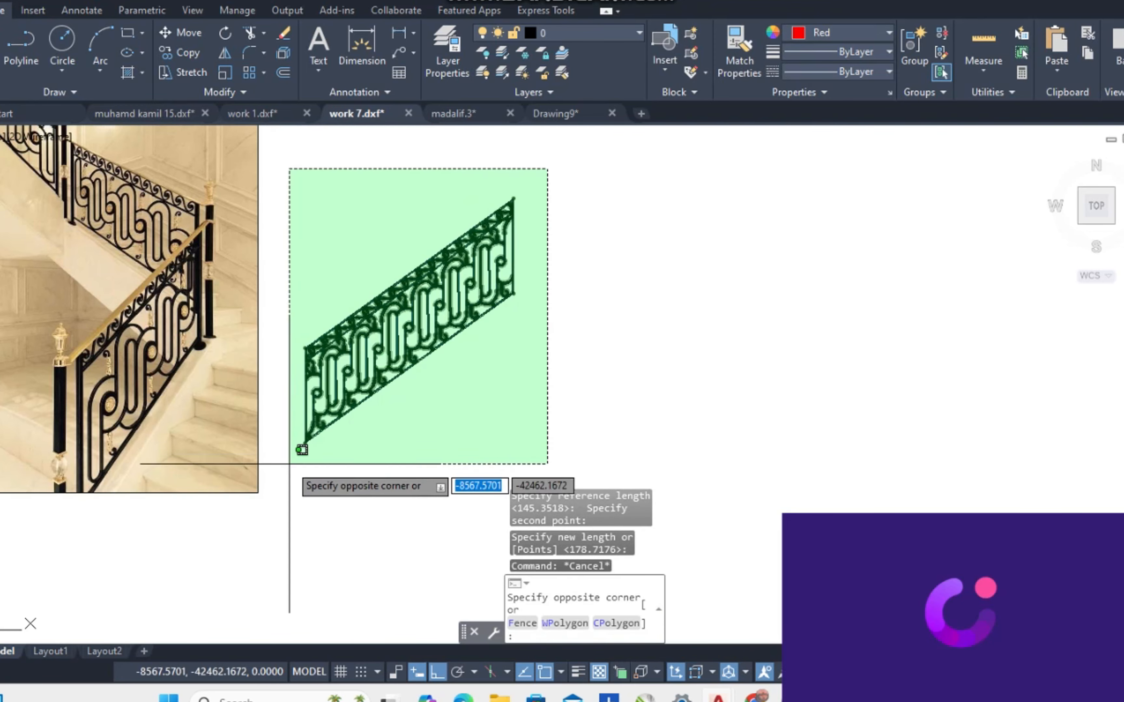
left_click(289, 466)
type("m")
key("Return")
left_click(364, 464)
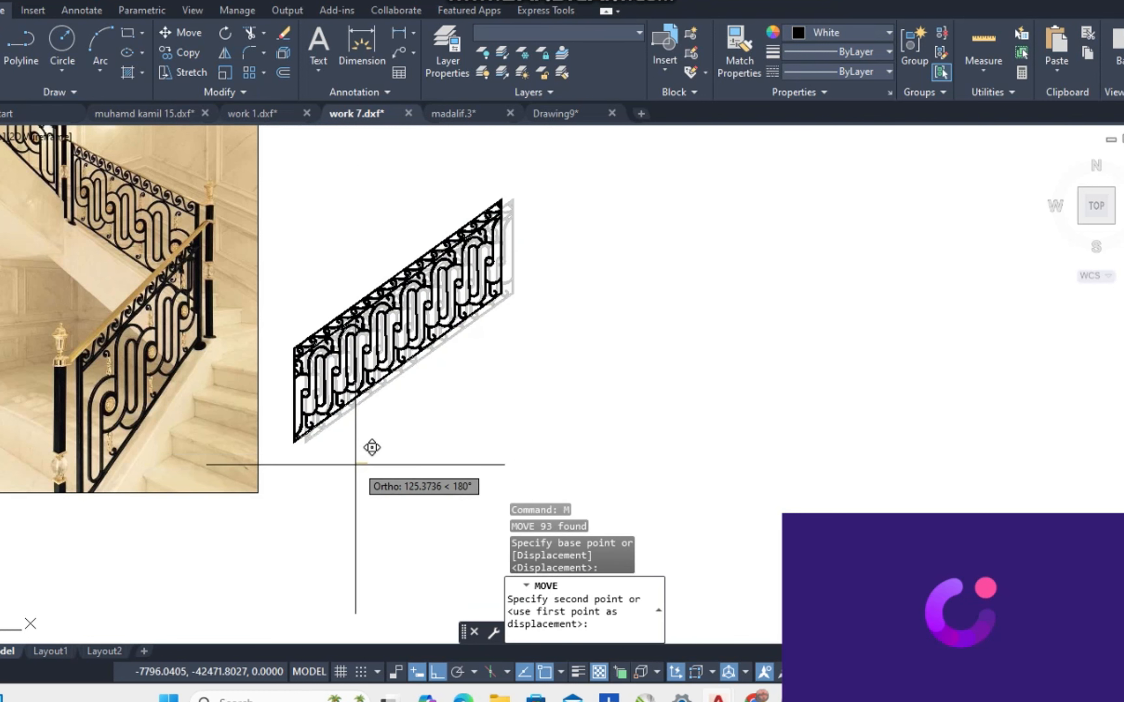
Compare the finished hatched panel's pattern and slope with the railing in the reference photo.
scroll(134, 442, "up", 2)
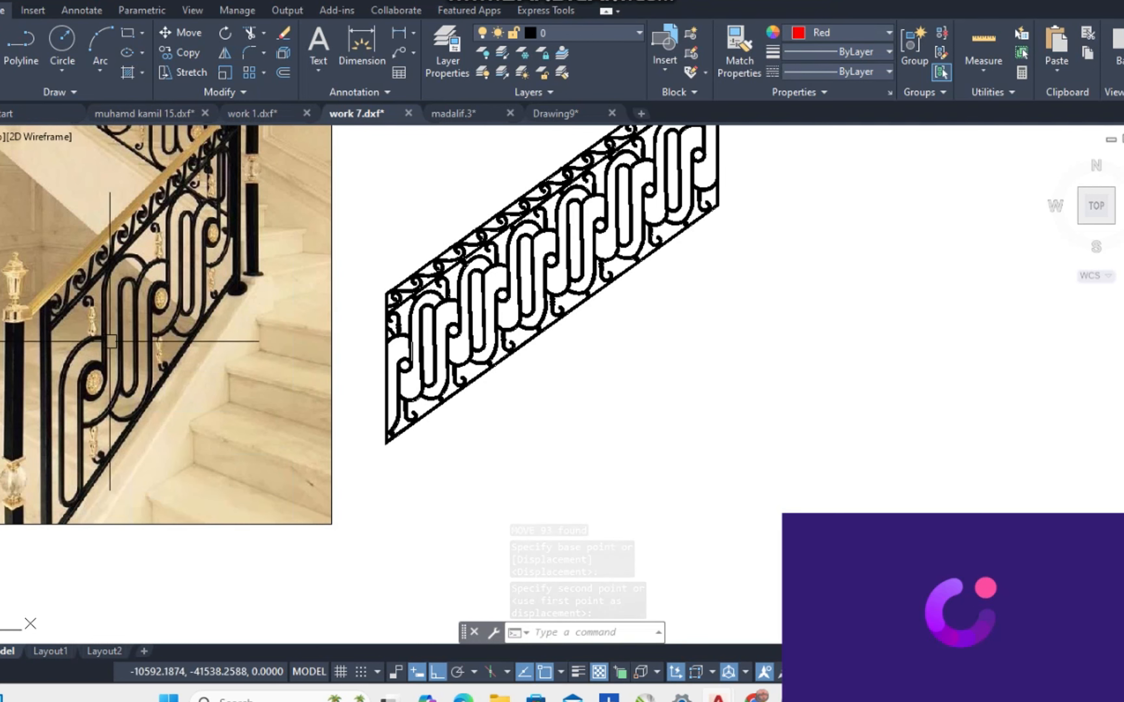
middle_click_drag(467, 304, 397, 366)
middle_click_drag(557, 324, 539, 373)
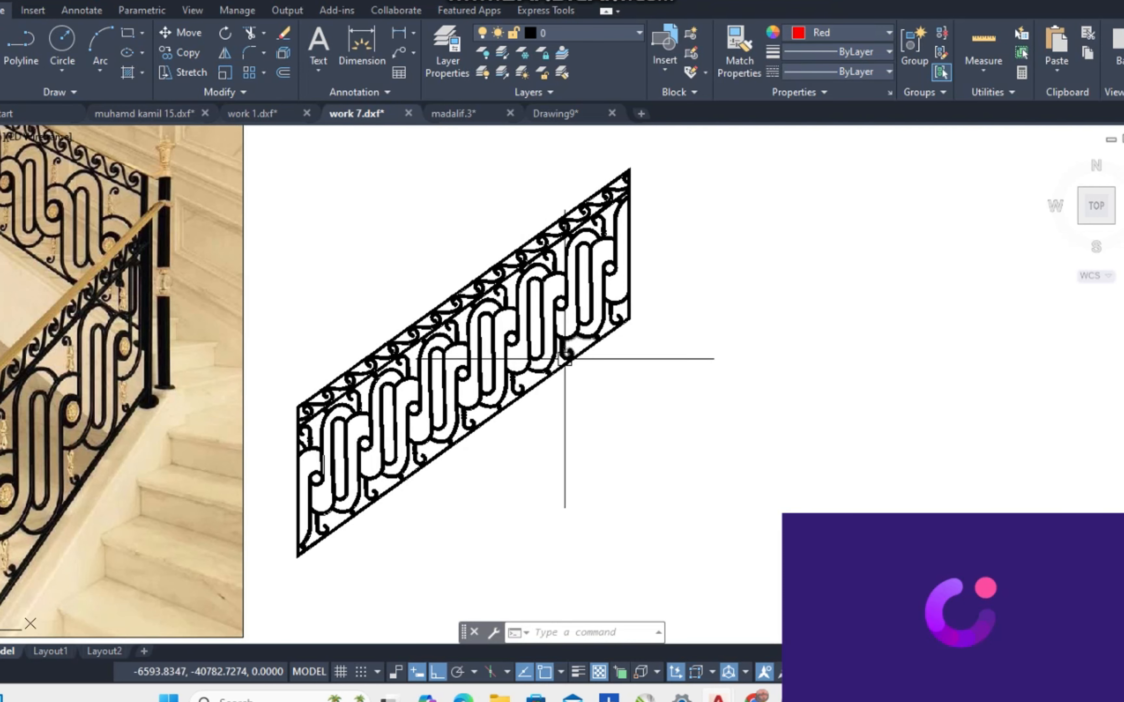
scroll(540, 306, "down", 2)
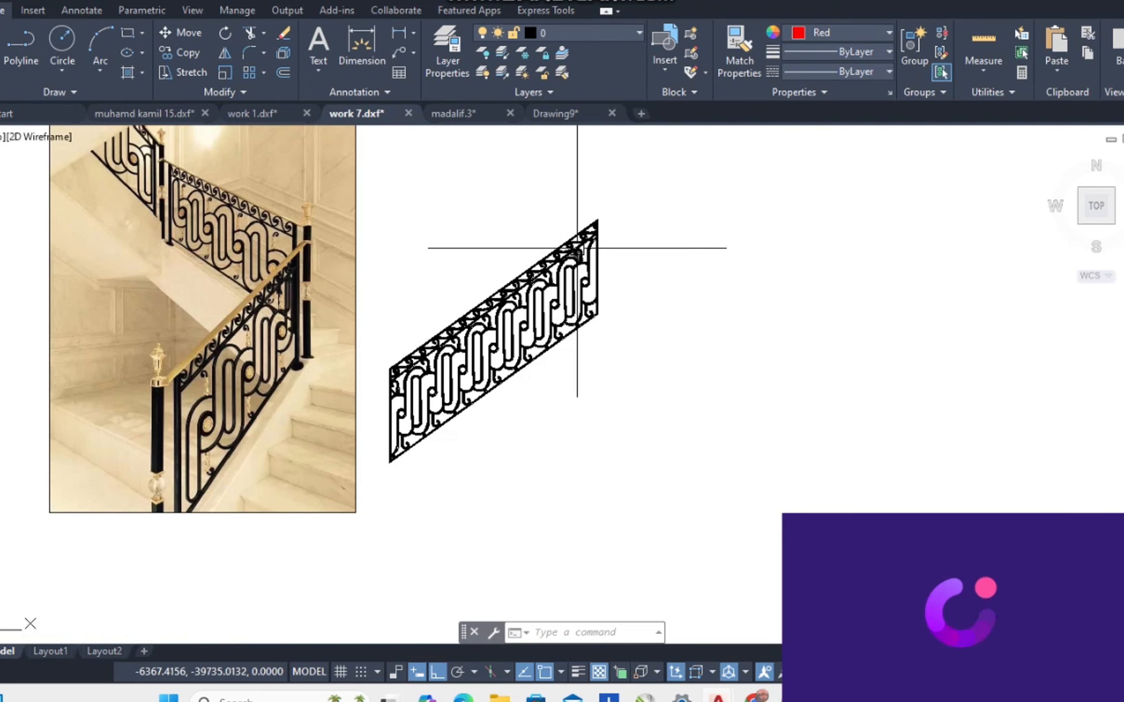
middle_click_drag(585, 245, 615, 317)
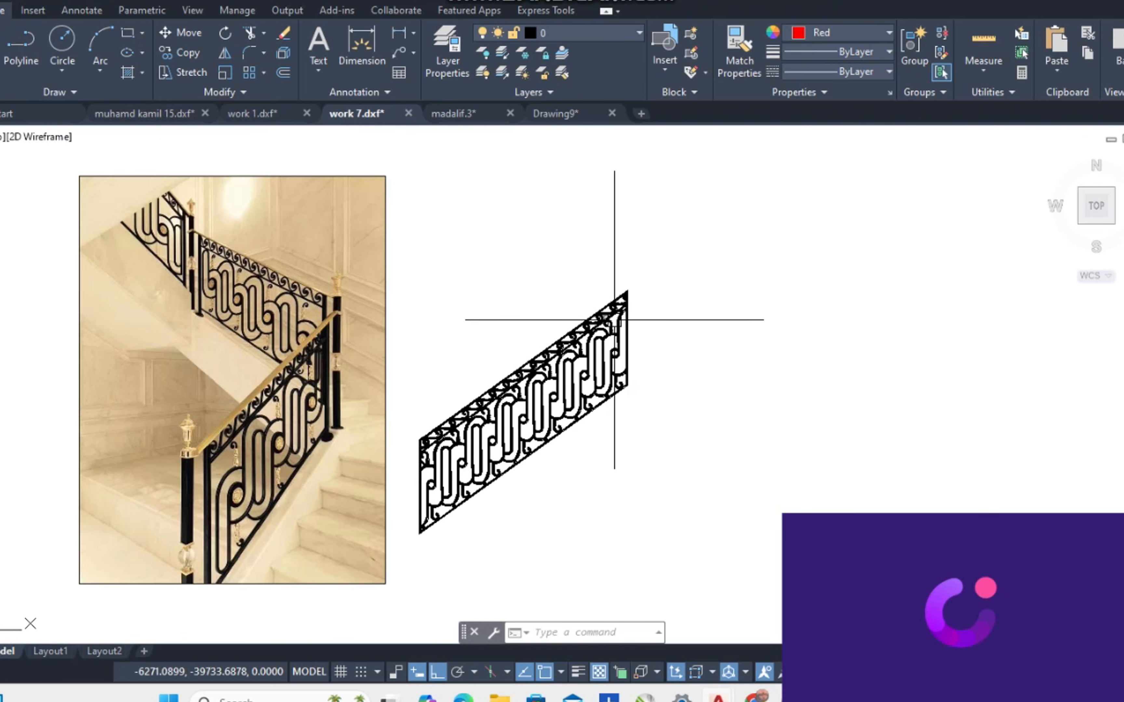
key("Escape")
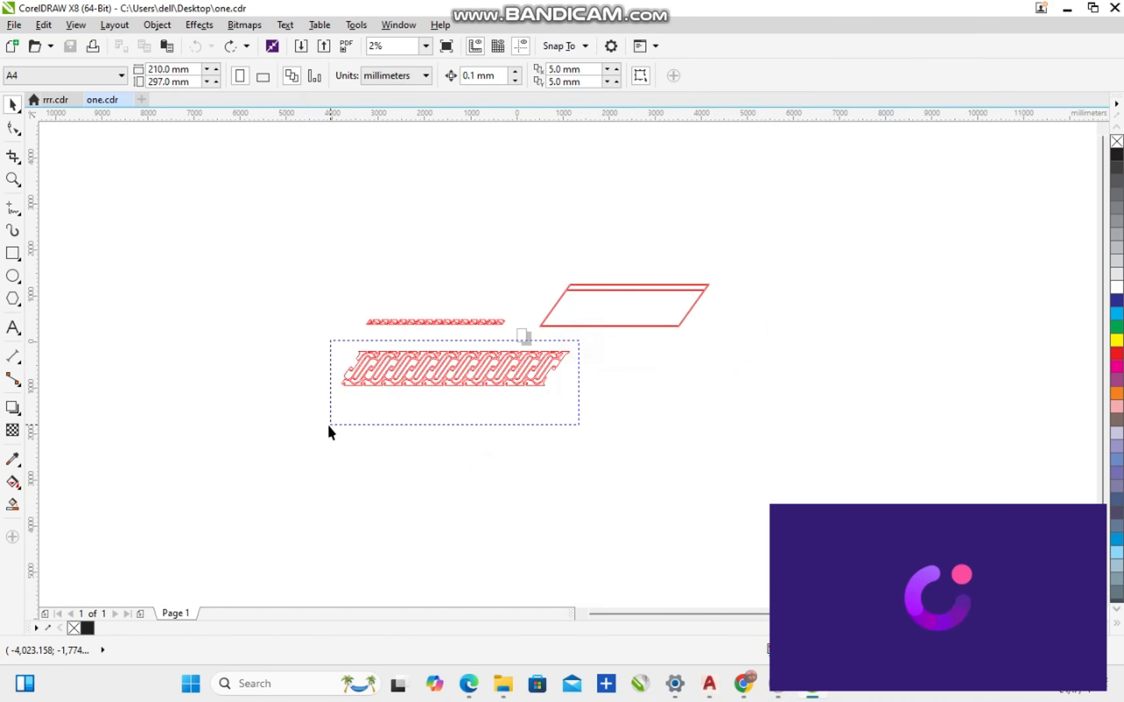
In CorelDRAW, replace the large red slanted lattice pattern with its boundary outline, placed below the original position.
left_click_drag(329, 431, 330, 432)
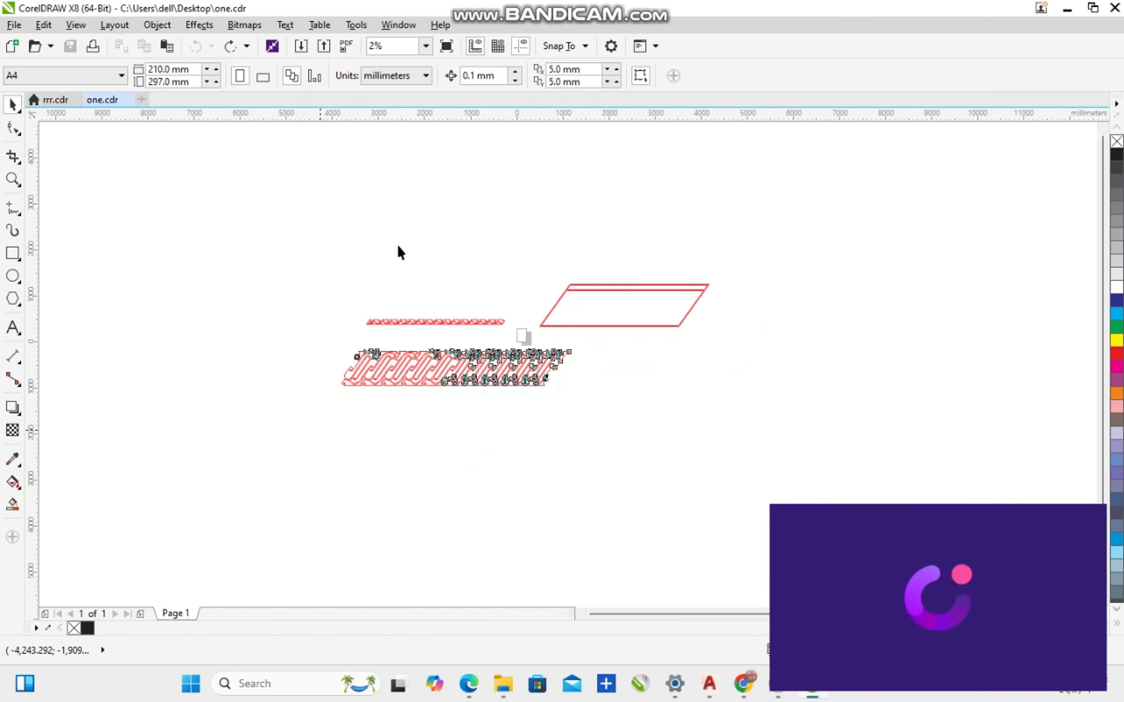
left_click(578, 76)
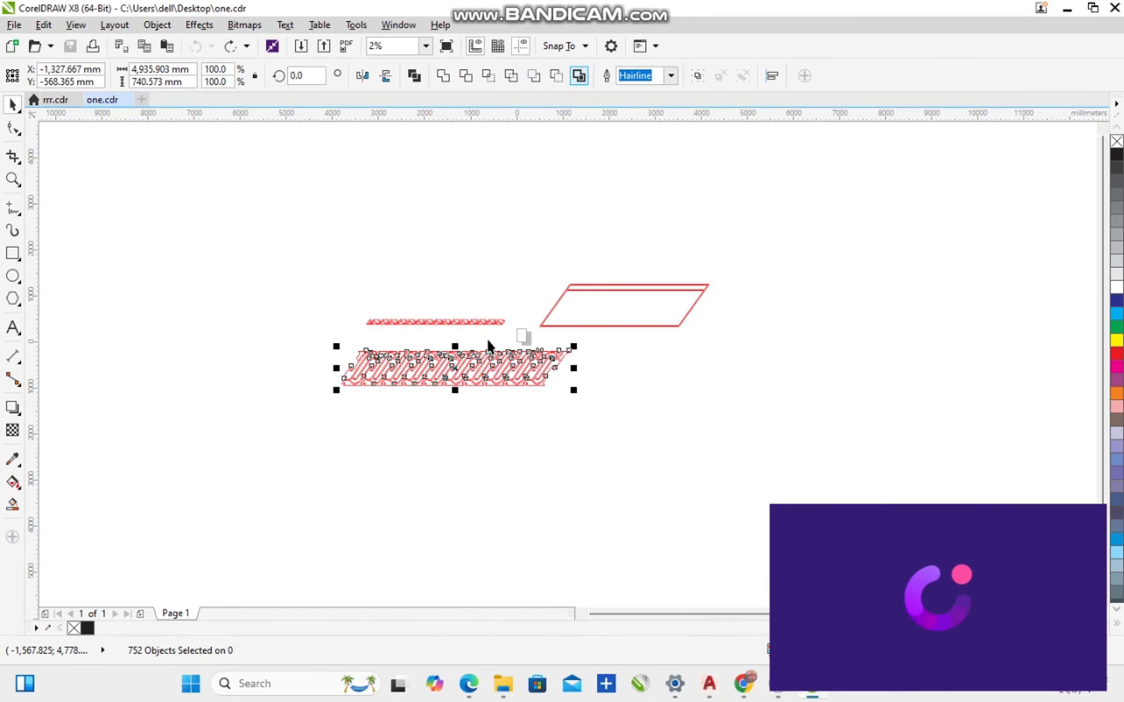
left_click_drag(454, 376, 440, 462)
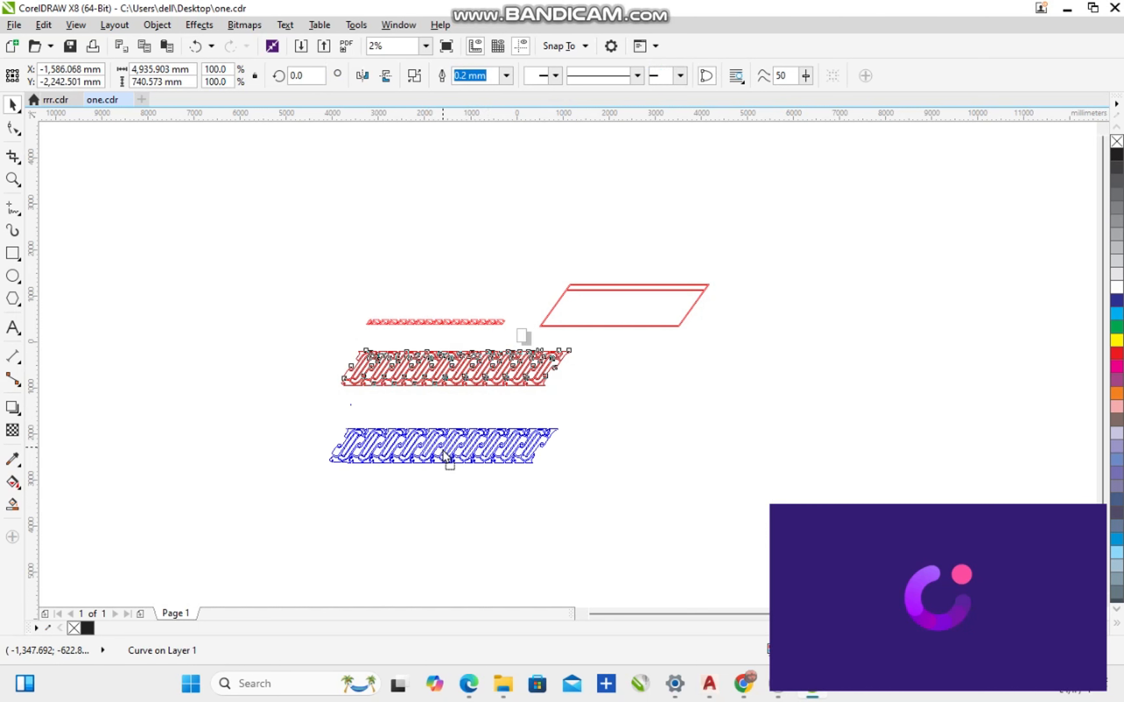
left_click(502, 408)
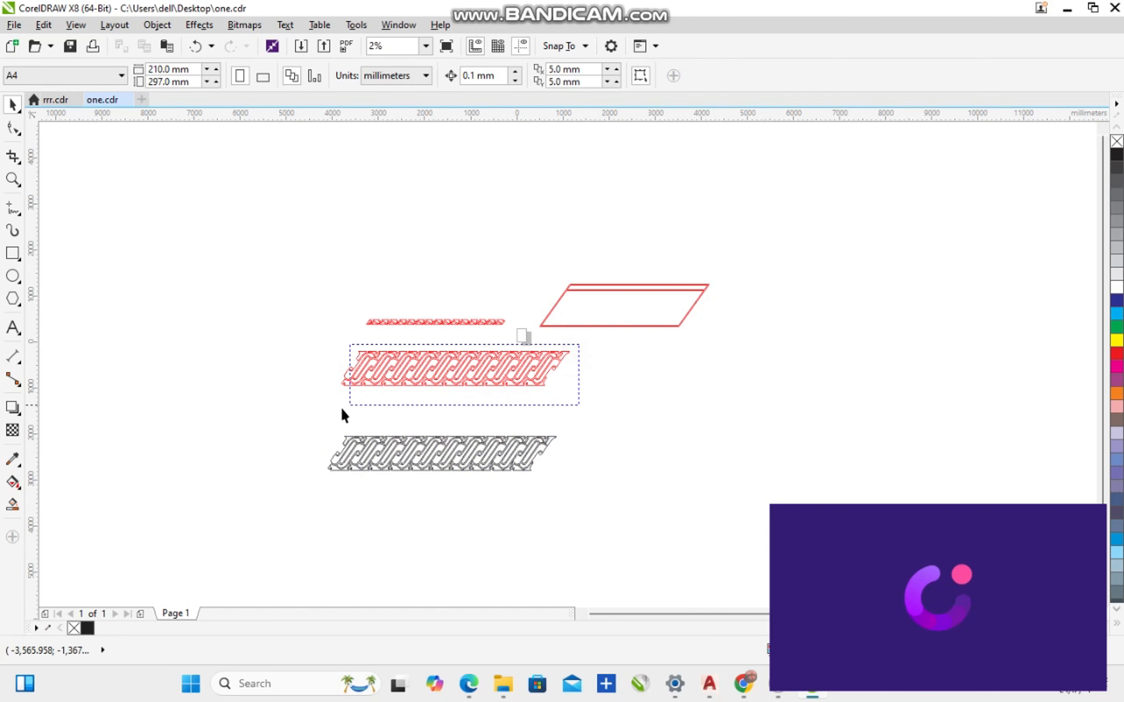
left_click_drag(340, 407, 331, 413)
key("Delete")
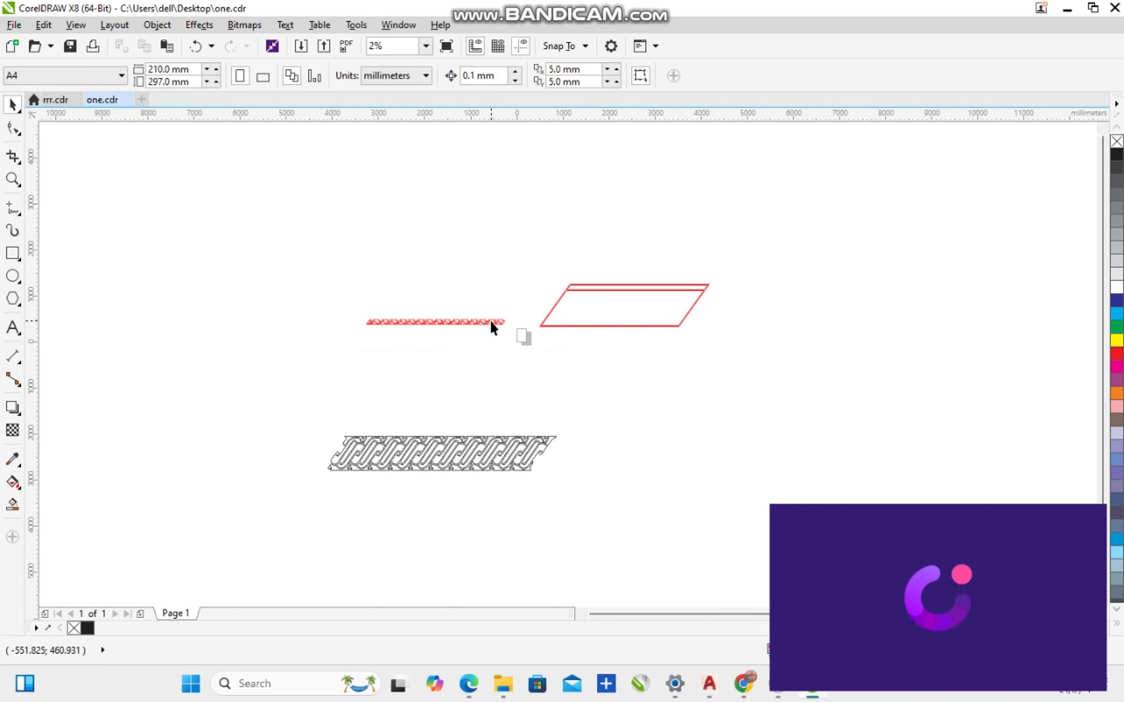
scroll(483, 337, "up", 2)
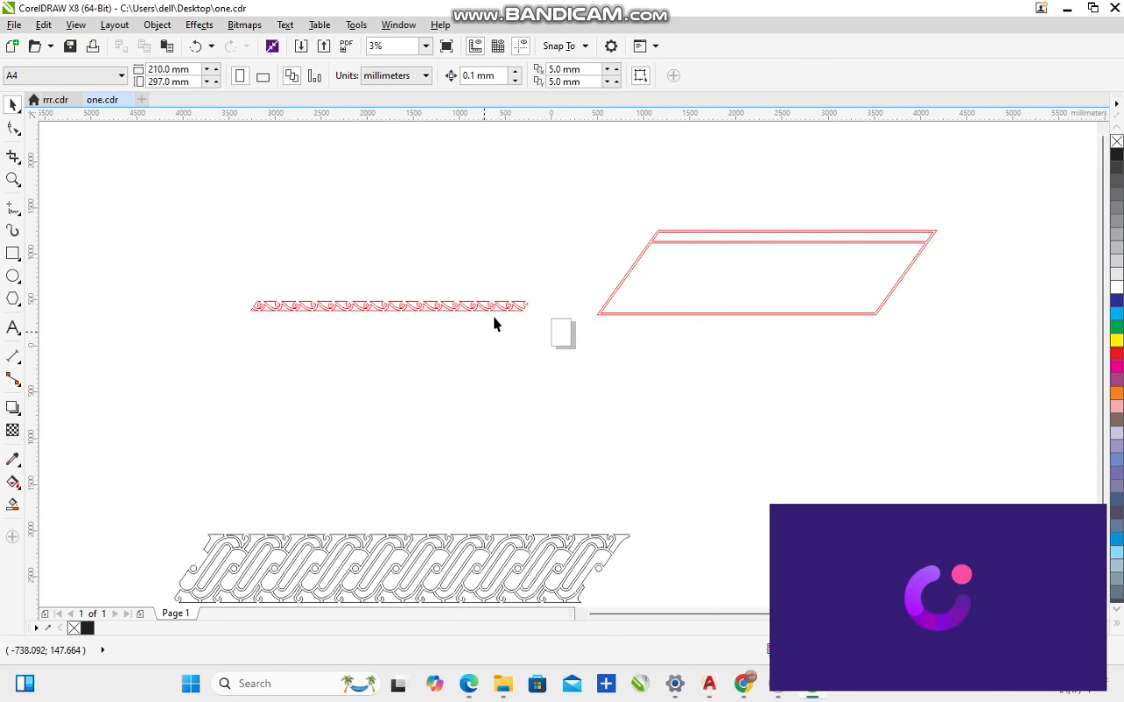
left_click_drag(230, 377, 231, 376)
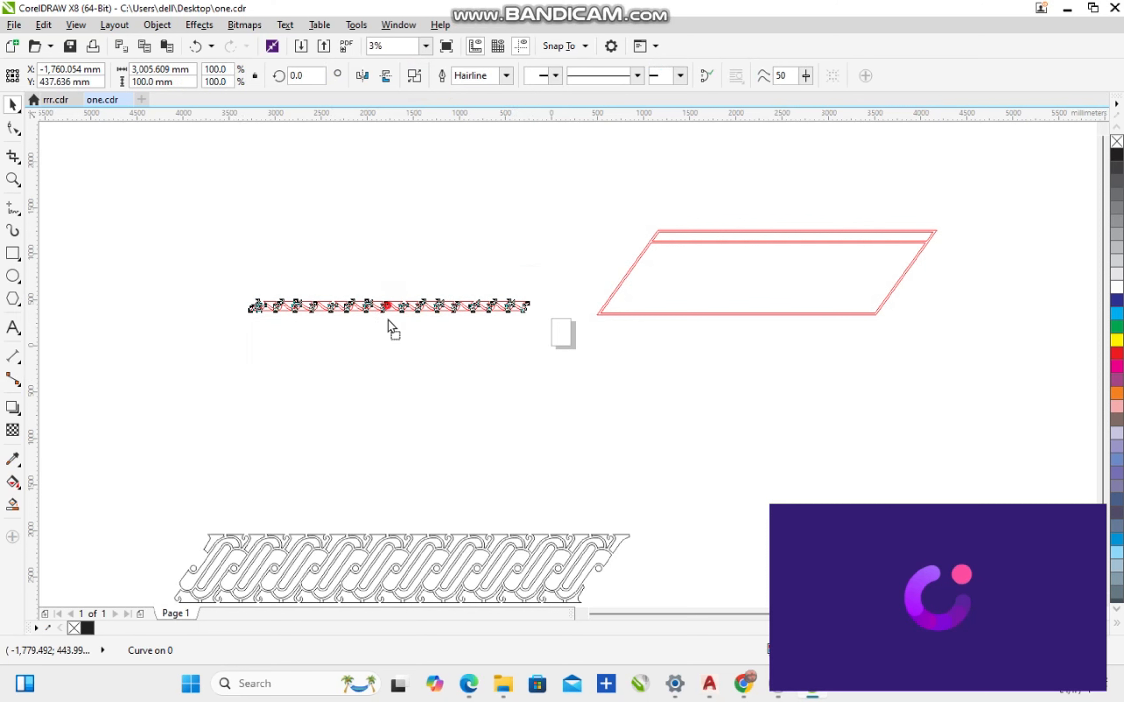
left_click_drag(389, 308, 389, 407)
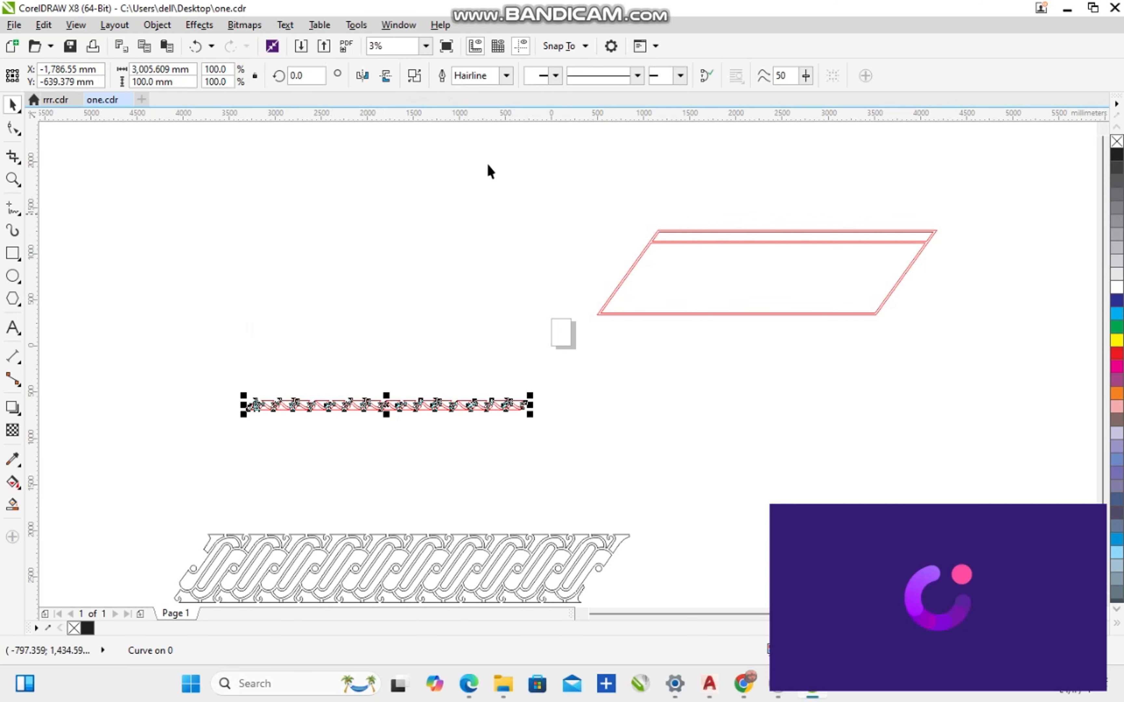
key("ctrl+z")
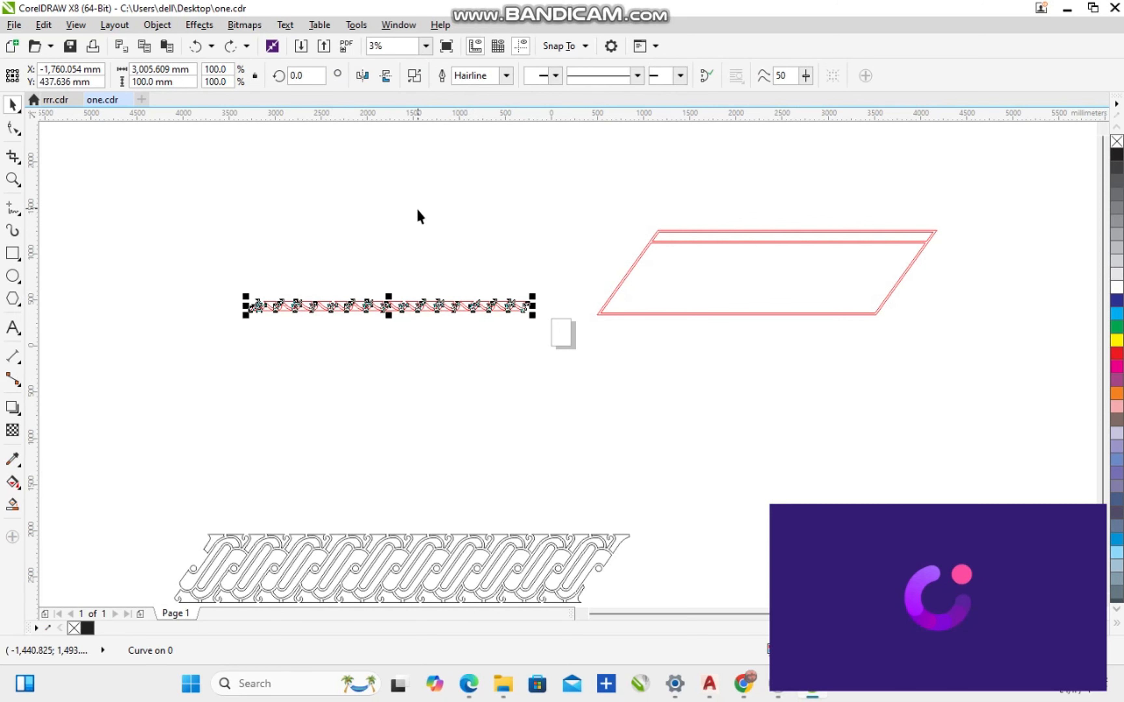
Break the narrow red scroll strip apart and replace it with its boundary outline, placed above the lattice outline.
left_click(461, 304)
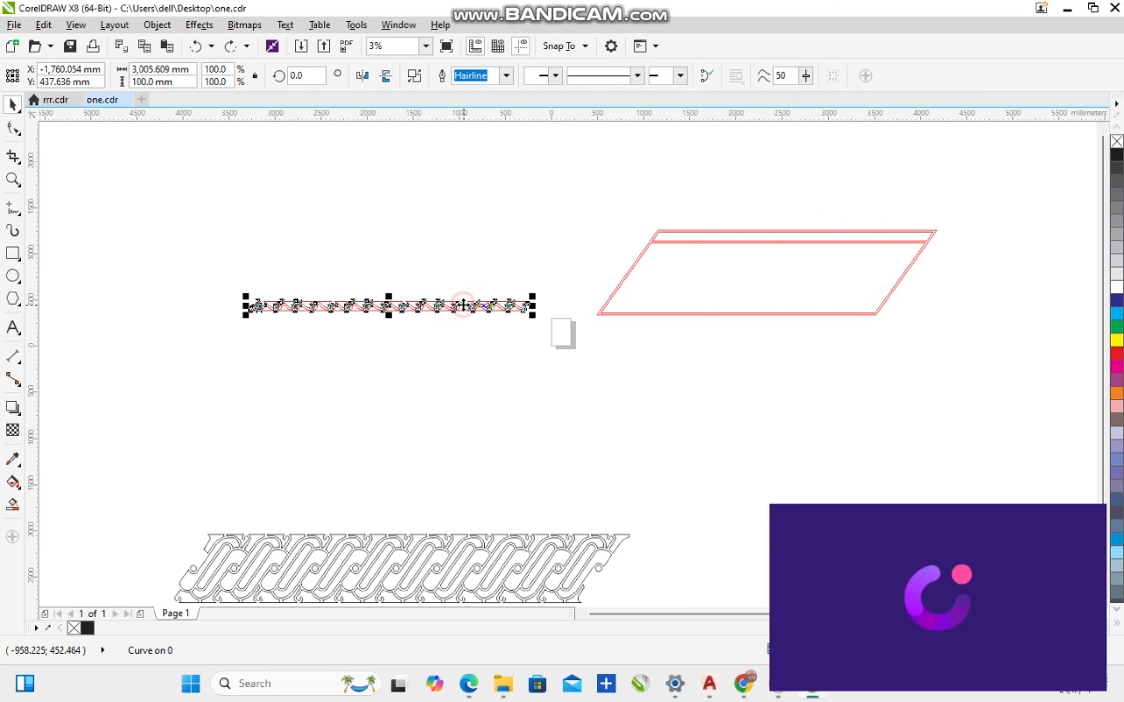
left_click(413, 76)
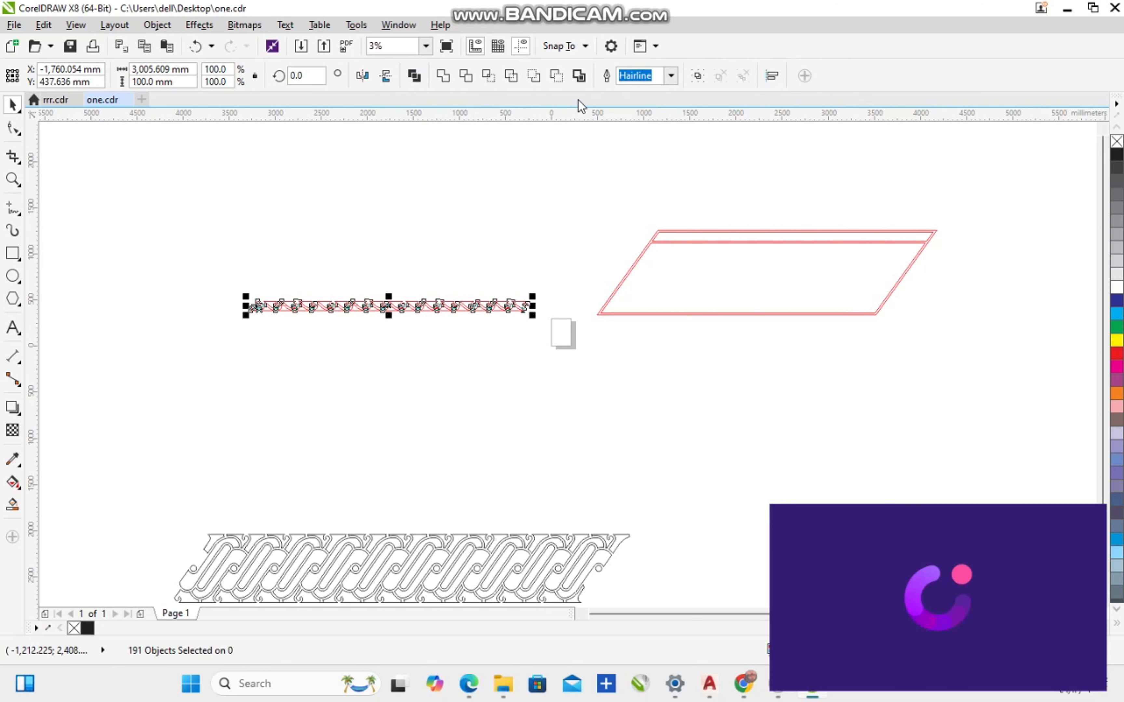
left_click(580, 76)
left_click_drag(389, 304, 399, 446)
left_click(418, 402)
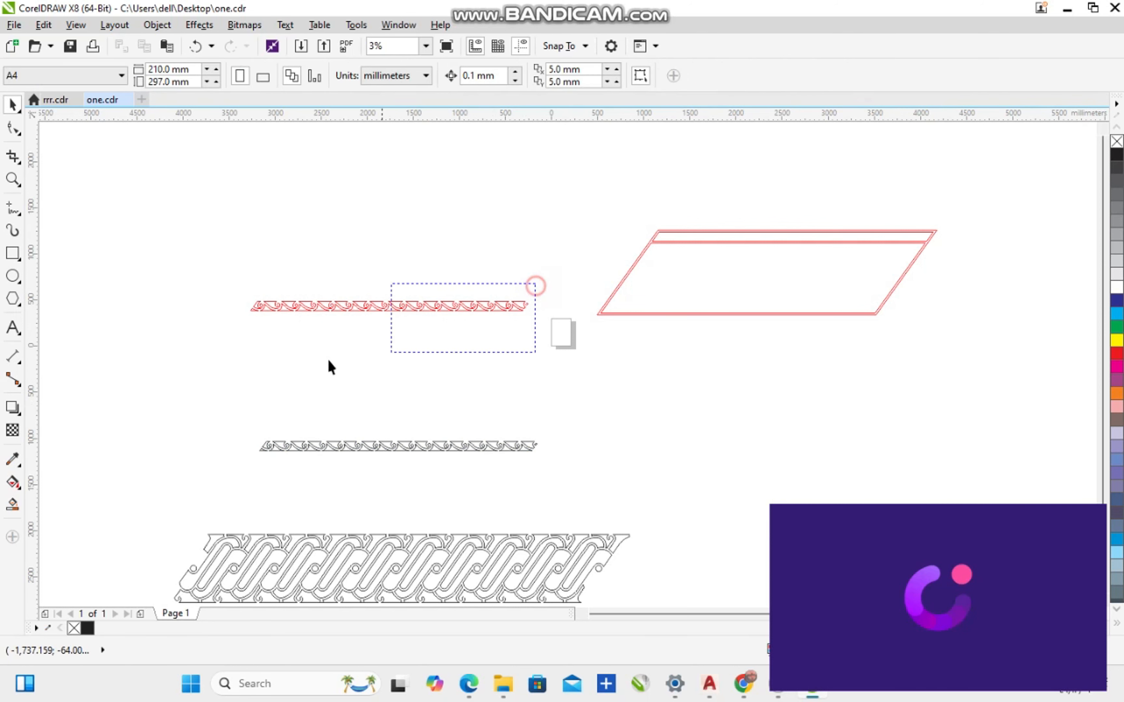
left_click_drag(242, 361, 234, 356)
key("Delete")
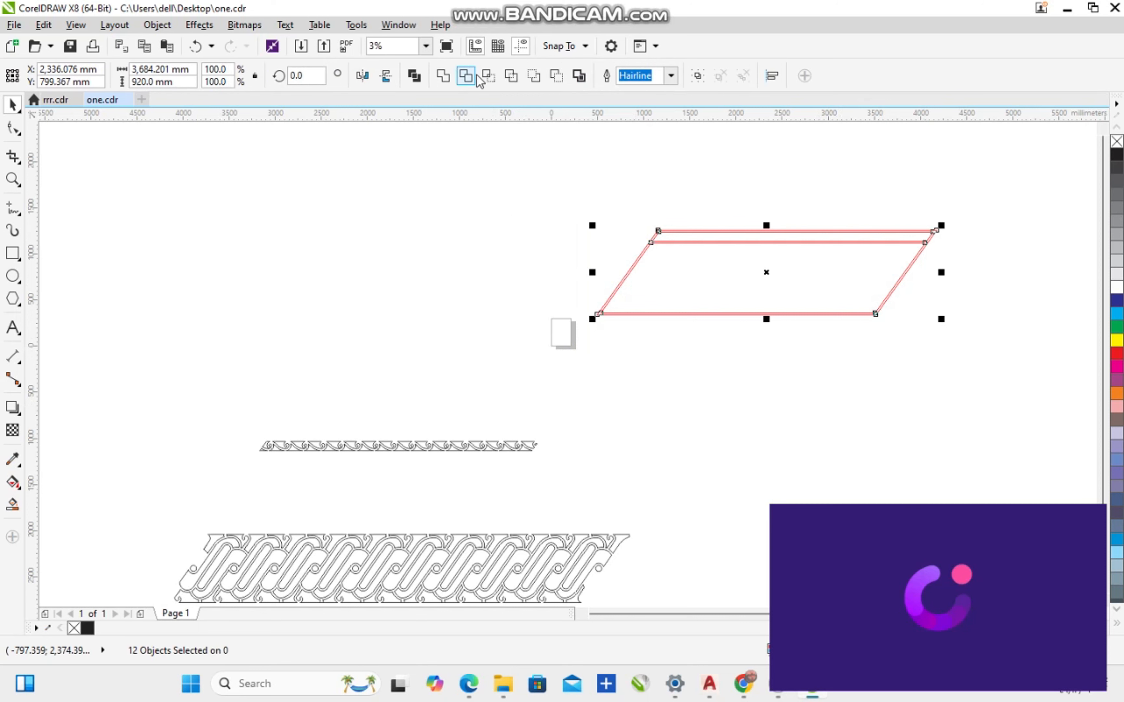
Create a boundary around the red slanted frame and place this parallelogram outline beside the frame, above the scroll strip.
left_click(579, 81)
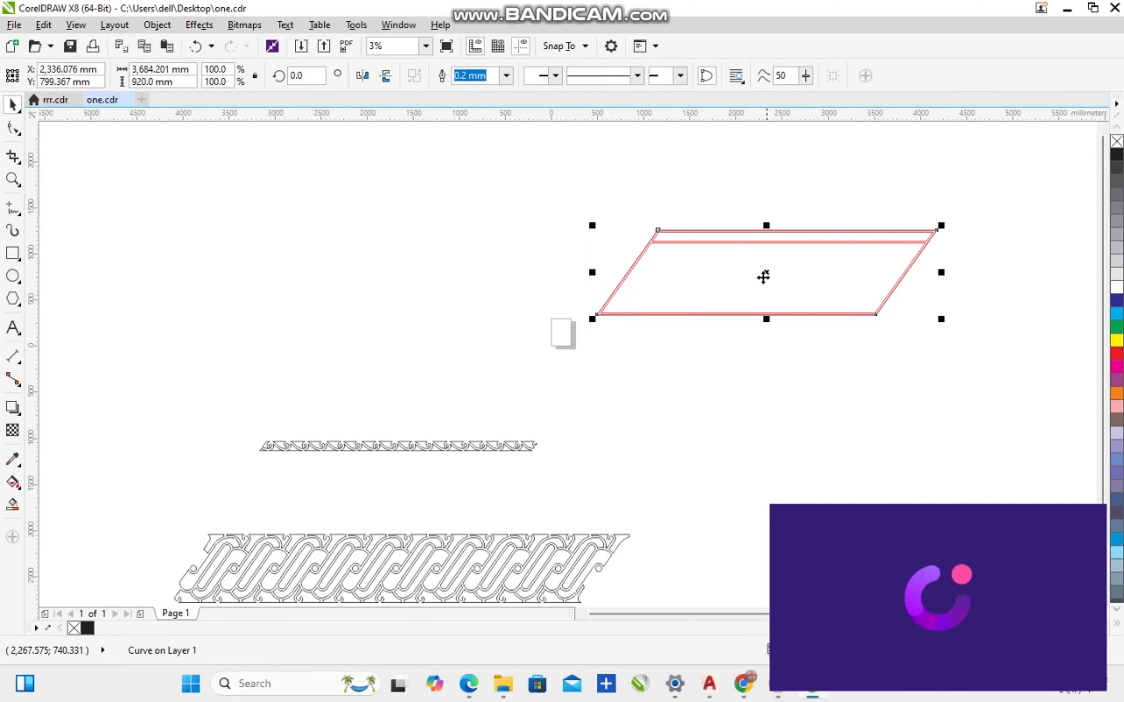
left_click_drag(514, 290, 362, 302)
left_click(597, 318)
Delete the outermost bottom line of the red double-line frame.
scroll(601, 321, "up", 1)
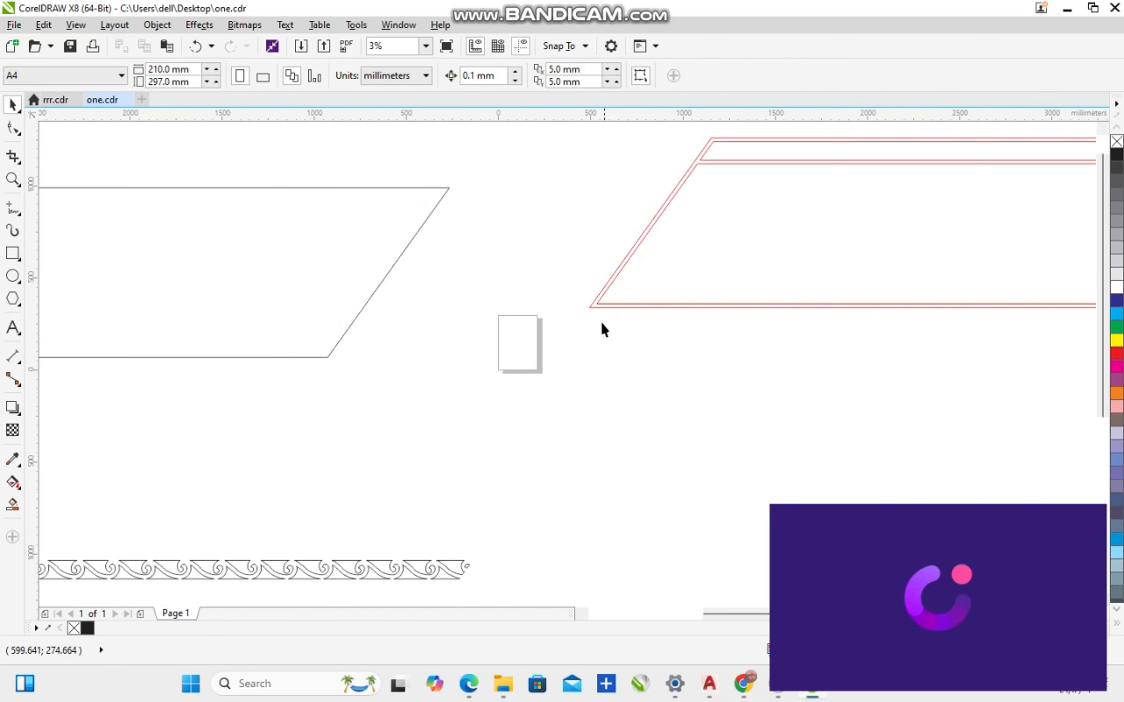
left_click(596, 306)
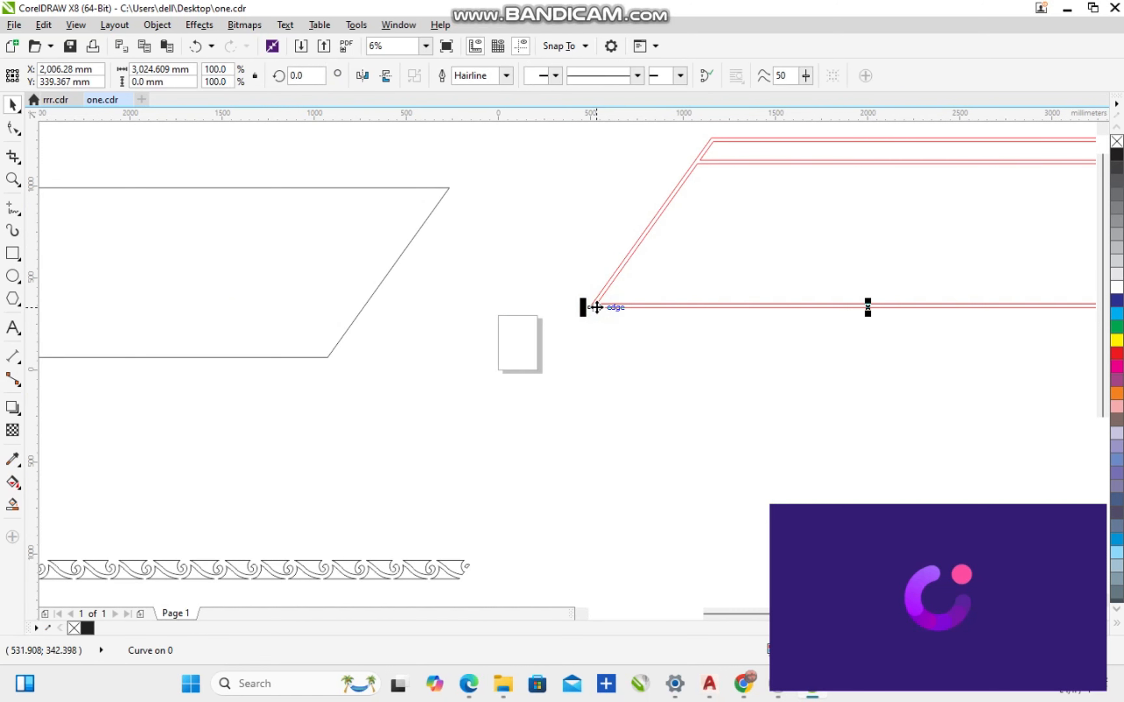
left_click(534, 357)
Replace the opened red frame with its inner boundary outline, placed above the plain parallelogram outline.
scroll(535, 357, "down", 1)
left_click_drag(940, 390, 941, 391)
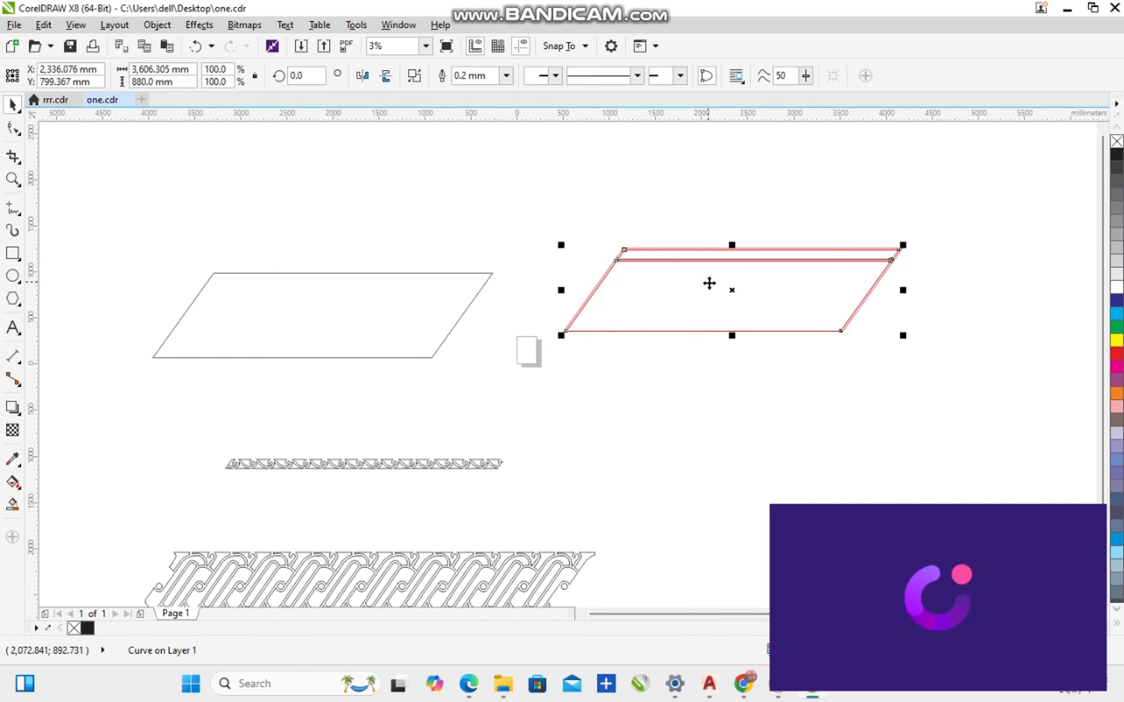
left_click_drag(734, 291, 375, 190)
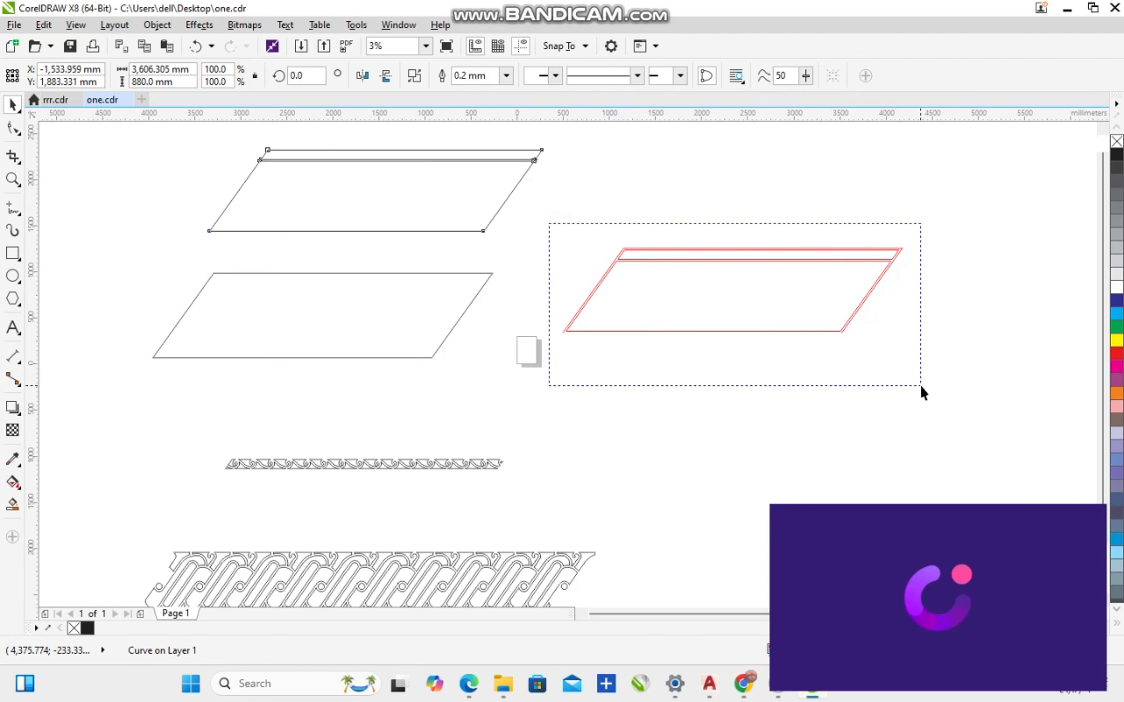
left_click_drag(921, 386, 921, 386)
key("Delete")
Colour the plain outer parallelogram's outline red.
scroll(614, 378, "down", 2)
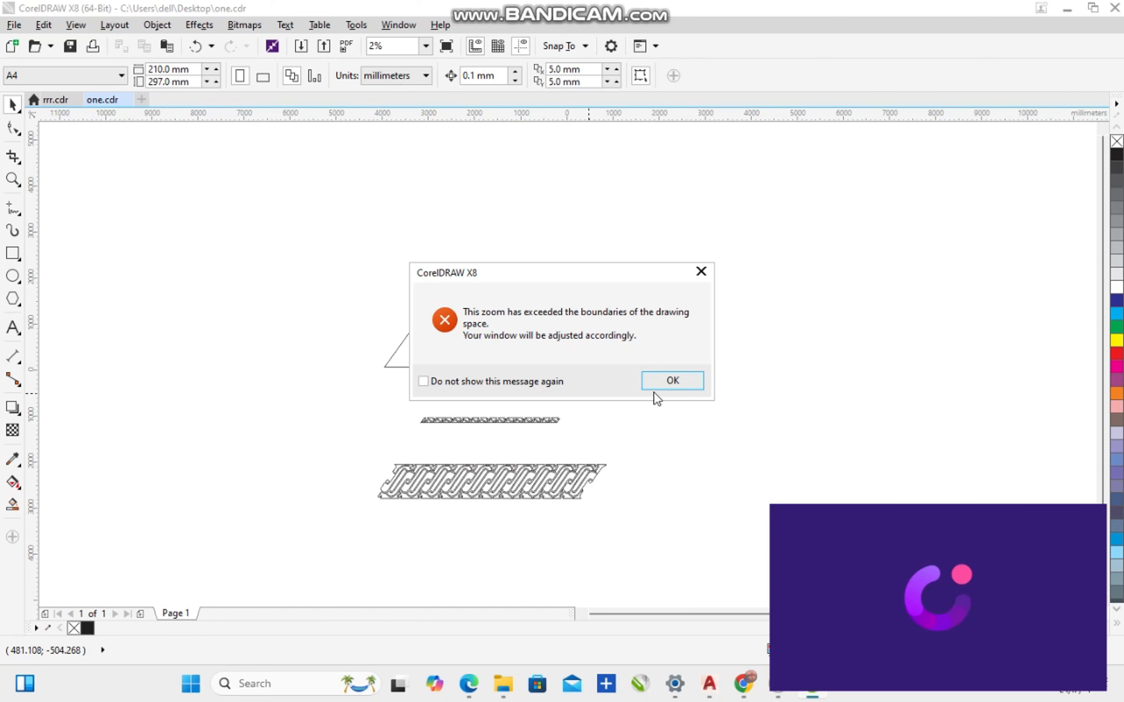
left_click(659, 382)
scroll(540, 359, "down", 1)
left_click(529, 348)
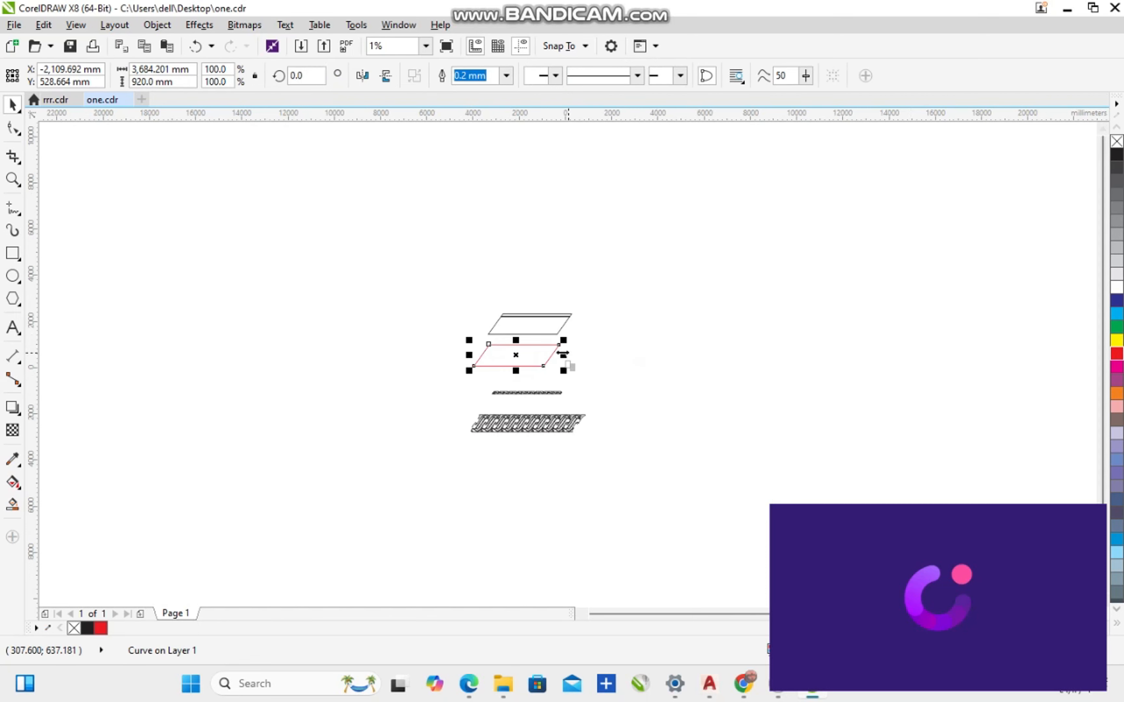
scroll(515, 333, "up", 1)
left_click(630, 293)
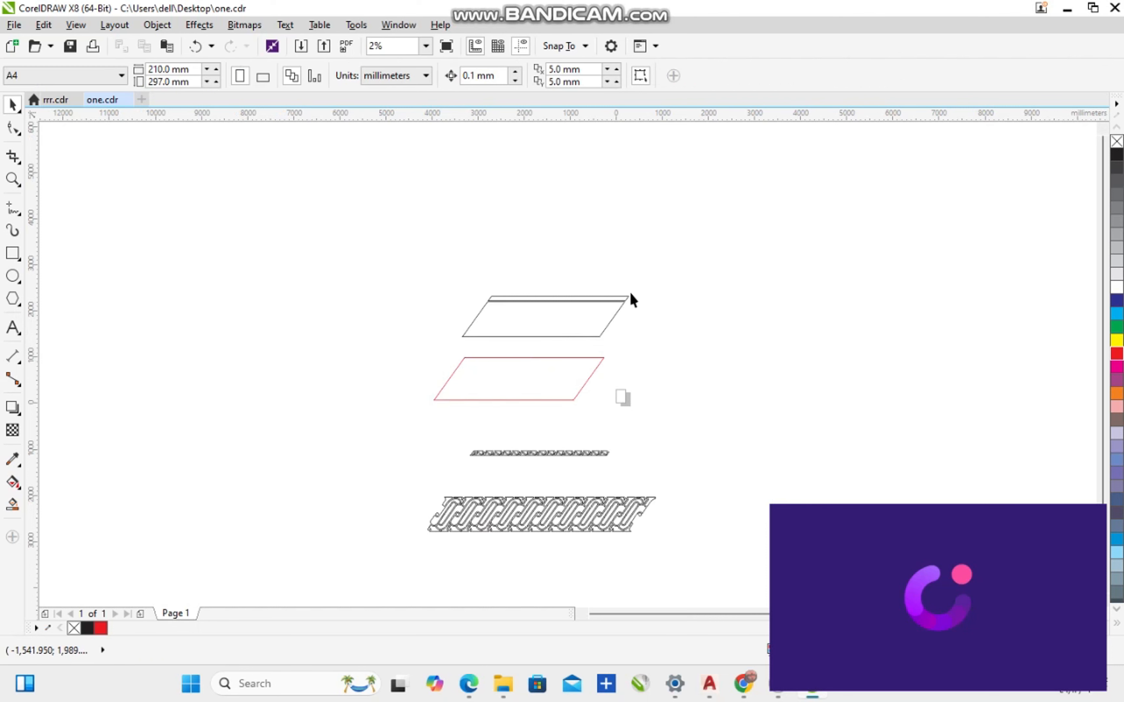
Centre the black inner frame outline on the red outer parallelogram.
left_click(585, 317)
left_click(517, 381, "shift")
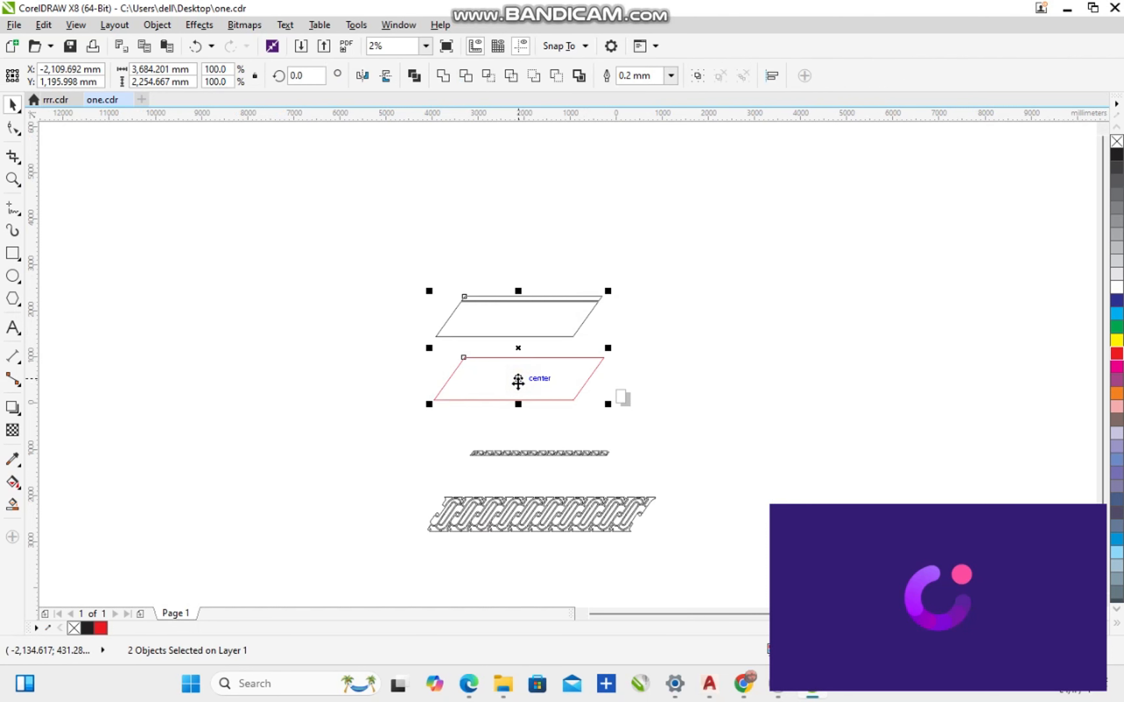
key("e")
key("Escape")
scroll(457, 361, "up", 2)
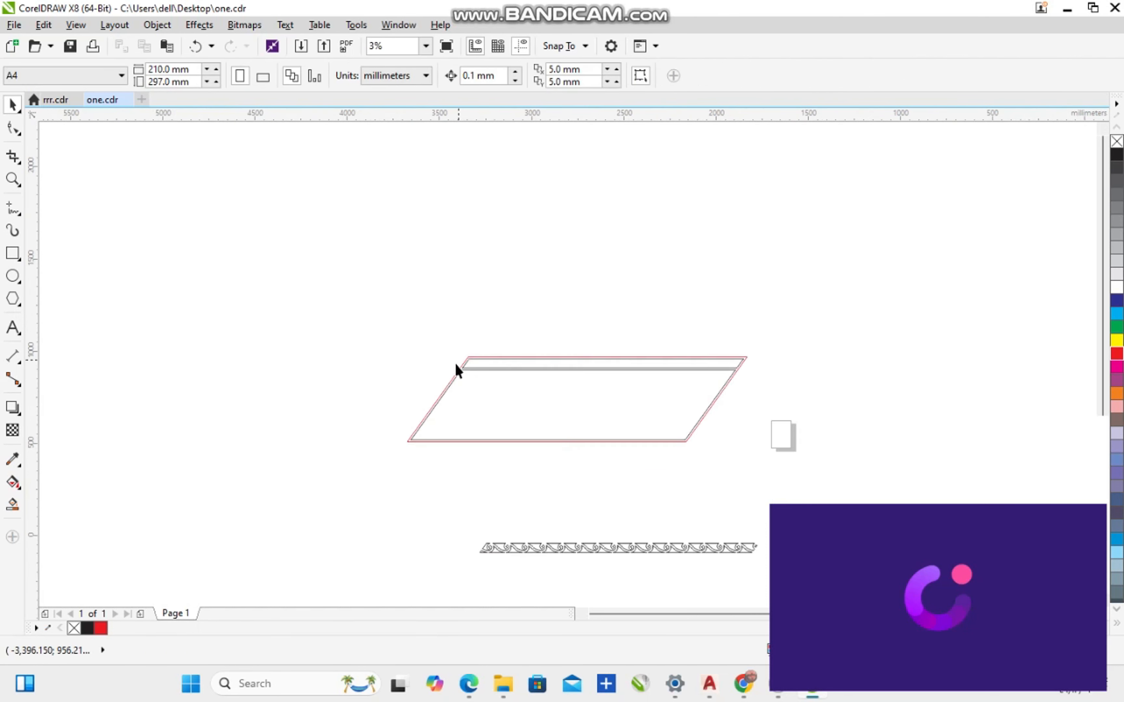
Break the black inner frame outline apart into a separate narrow upper parallelogram and a tall lower one.
left_click(475, 376)
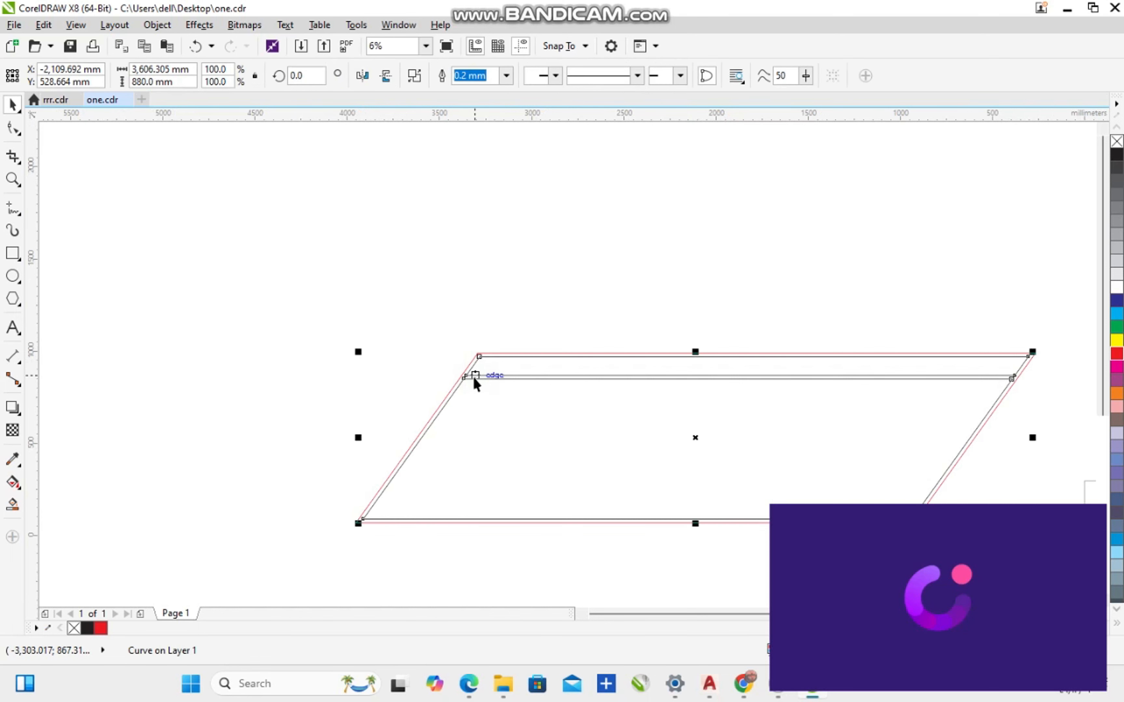
left_click(474, 379, "shift")
left_click(417, 339)
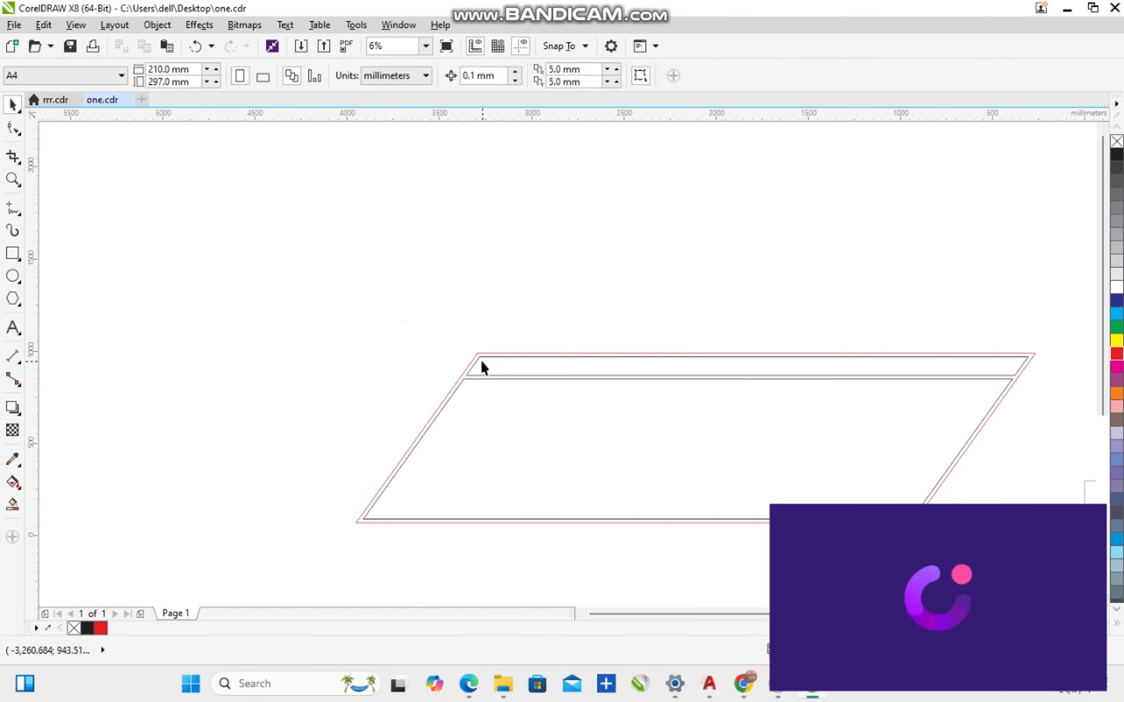
left_click(481, 358)
left_click(441, 289)
Move the scroll strip just above the frame and the large slanted pattern just below it.
scroll(441, 289, "down", 1)
middle_click_drag(480, 392, 440, 287)
left_click(525, 396)
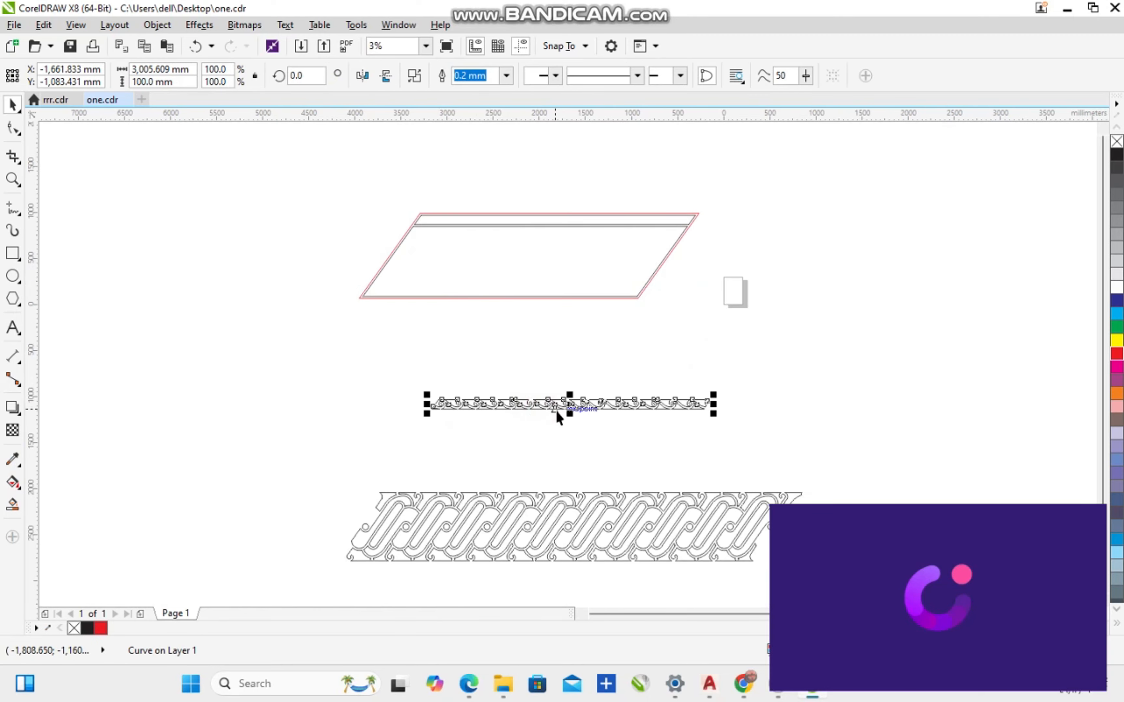
left_click_drag(557, 414, 542, 203)
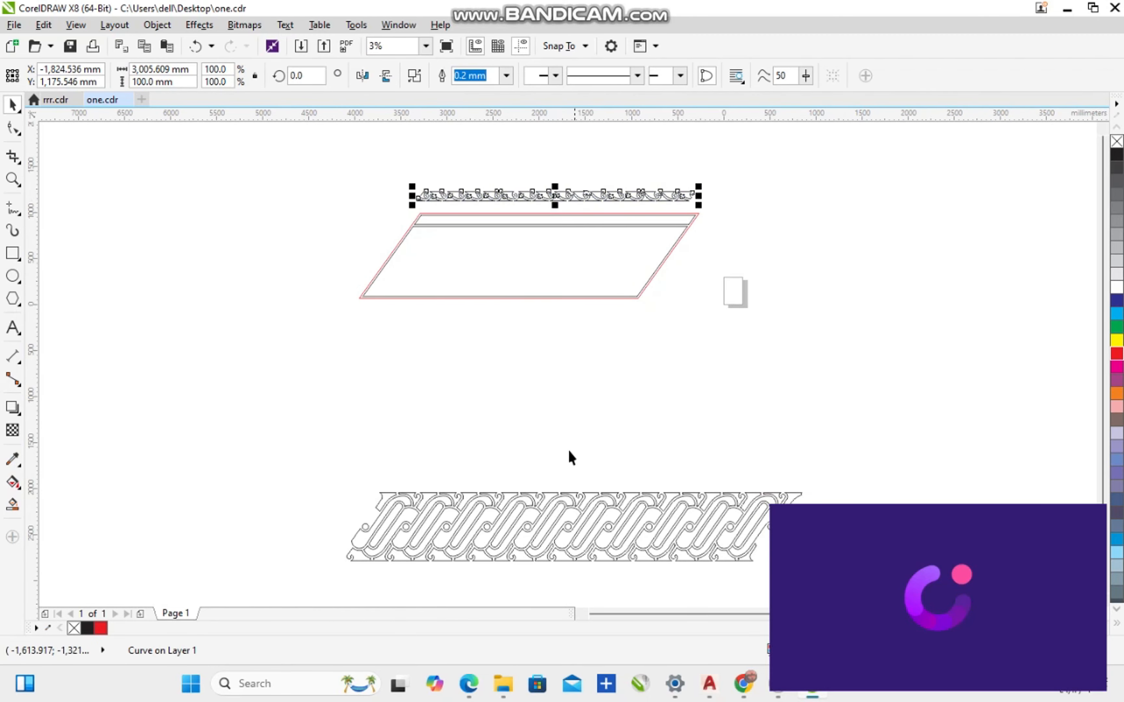
left_click_drag(549, 512, 478, 342)
Centre the scroll strip inside the frame's narrow upper parallelogram.
middle_click_drag(561, 213, 535, 363)
left_click(536, 346)
left_click(527, 369, "shift")
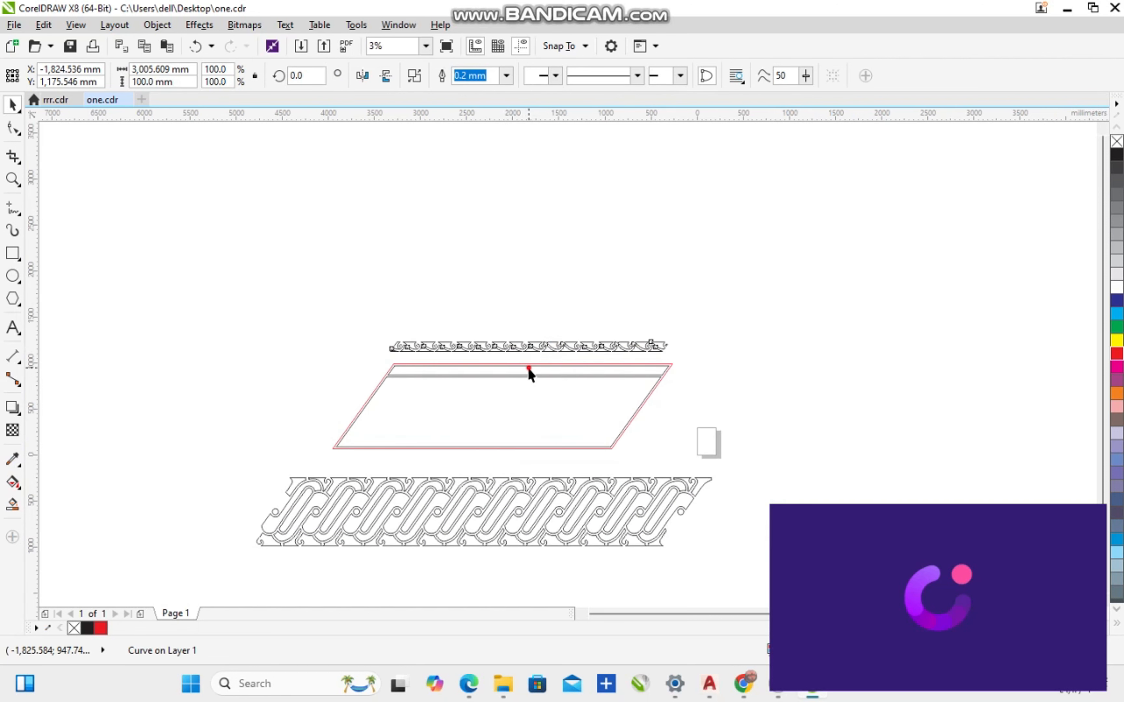
key("e")
left_click(637, 377)
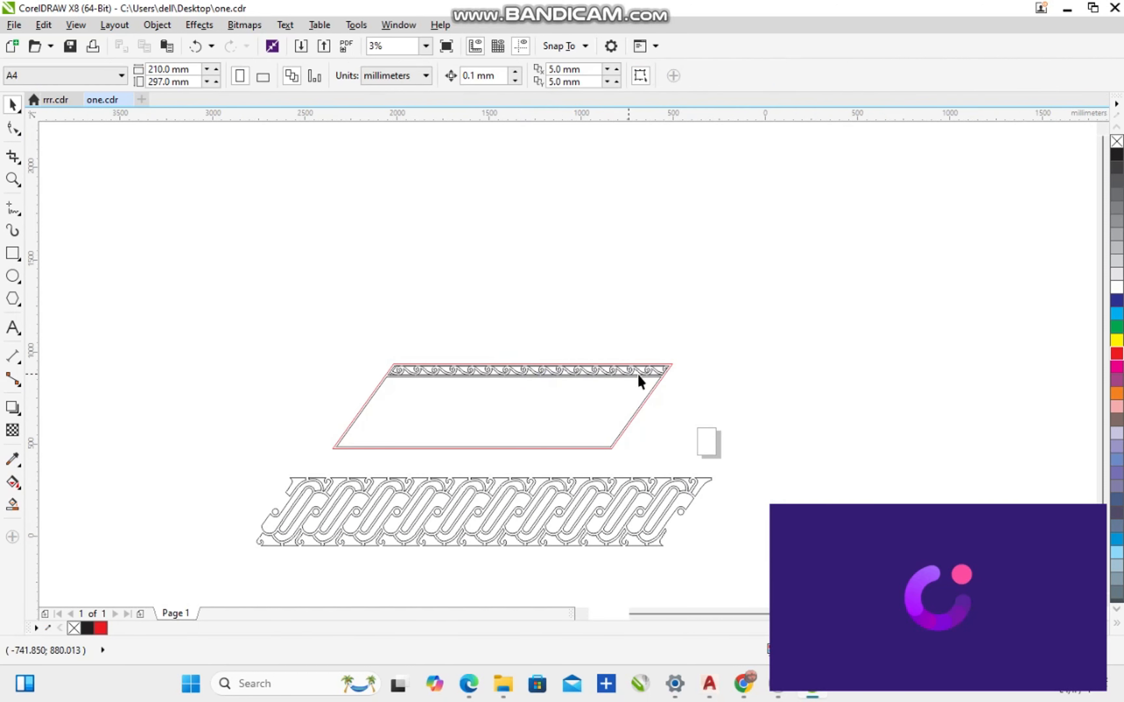
Stretch the scroll strip's right end to meet the upper parallelogram's slanted side, about 3,009 mm wide overall.
scroll(650, 377, "up", 3)
scroll(765, 344, "up", 3)
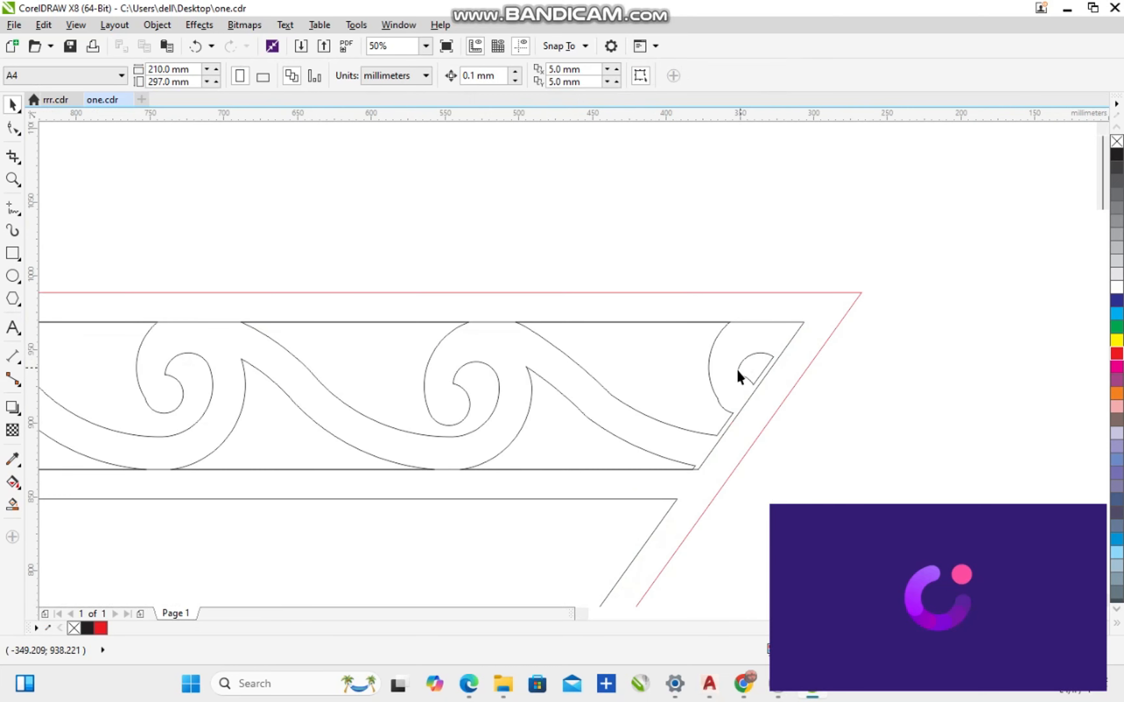
left_click(708, 370)
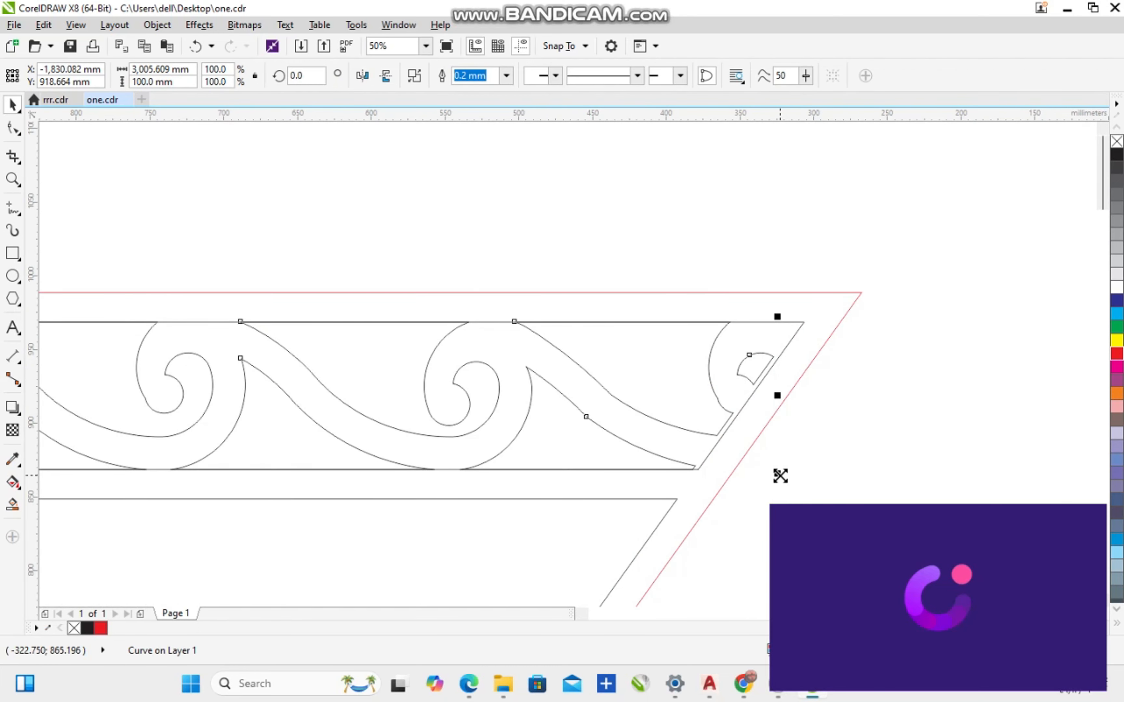
left_click_drag(780, 476, 784, 474)
scroll(776, 397, "up", 2)
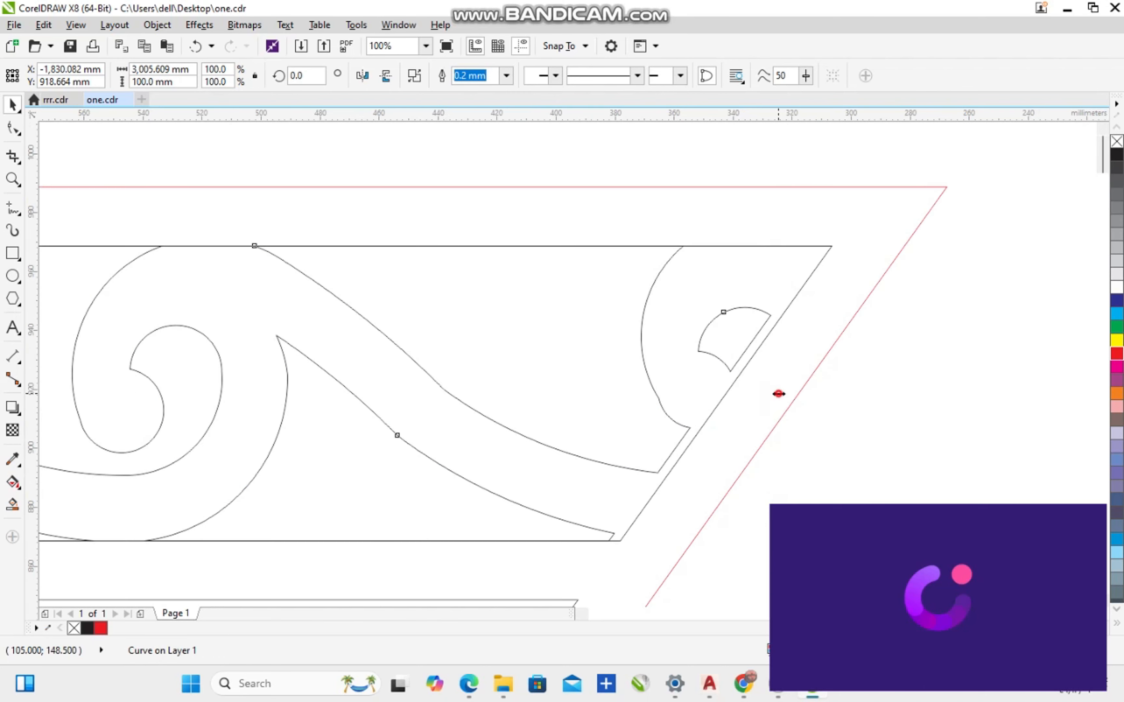
left_click_drag(778, 394, 787, 394)
scroll(743, 376, "down", 2)
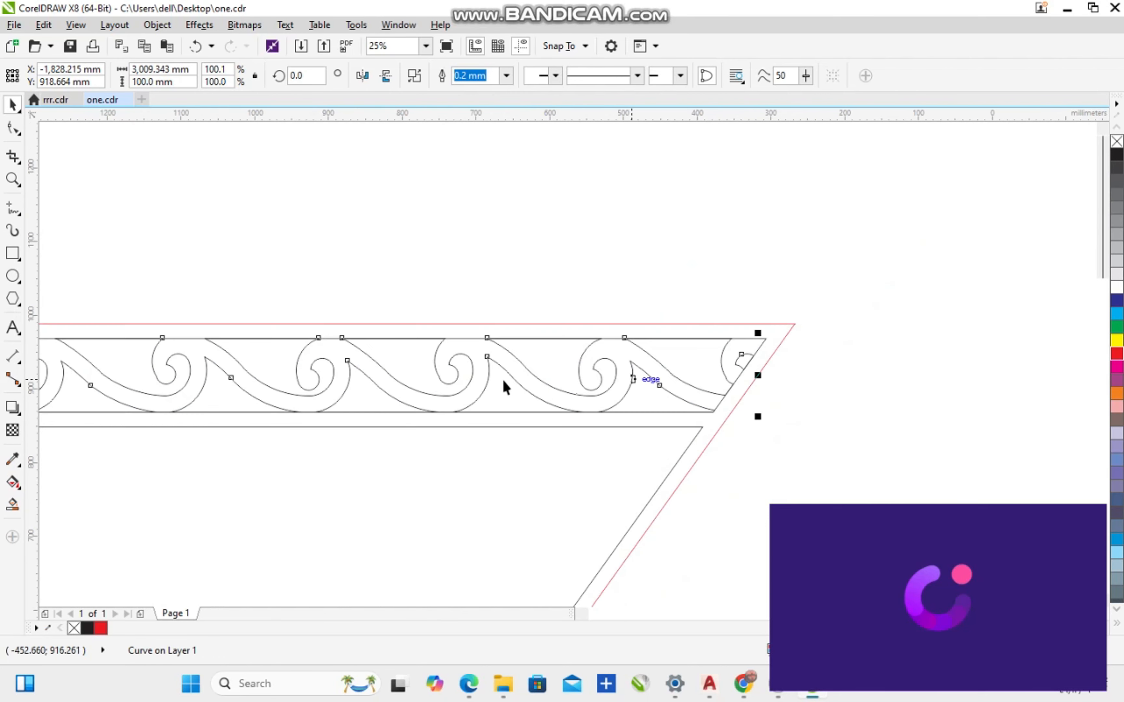
Stretch the scroll strip's left end to meet the upper parallelogram's slanted side, about 3,031 mm wide overall.
middle_click_drag(390, 383, 662, 351)
middle_click_drag(332, 344, 891, 345)
scroll(813, 348, "down", 1)
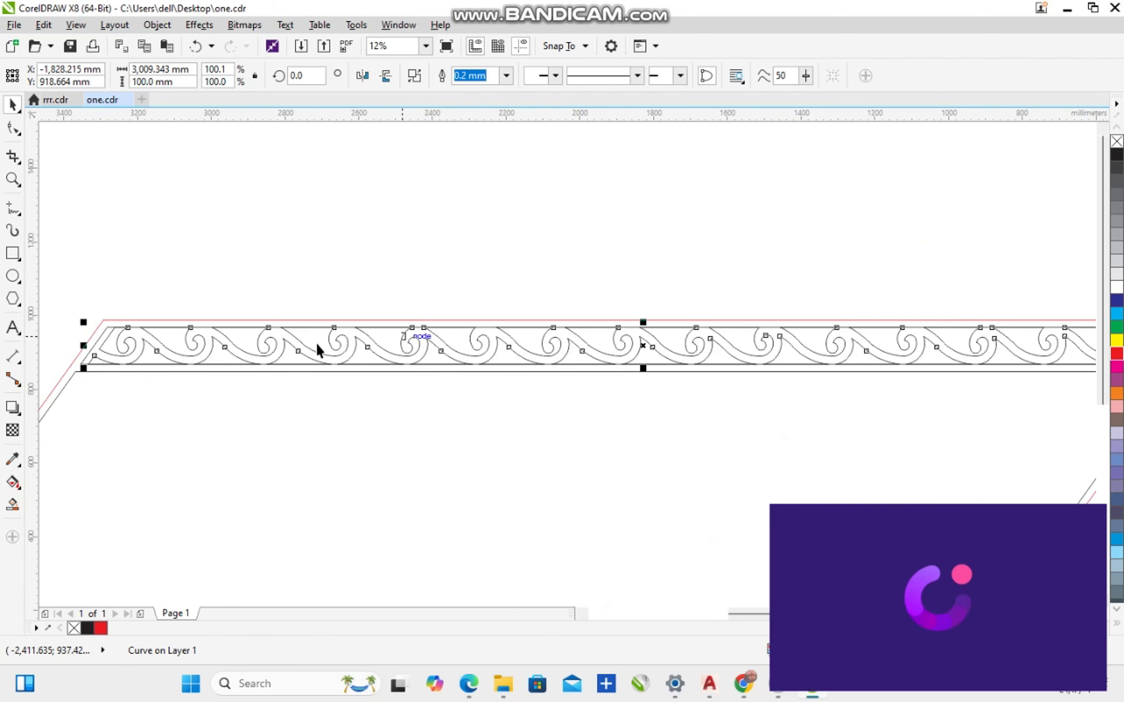
middle_click_drag(294, 349, 520, 355)
scroll(381, 348, "up", 2)
middle_click_drag(232, 352, 472, 355)
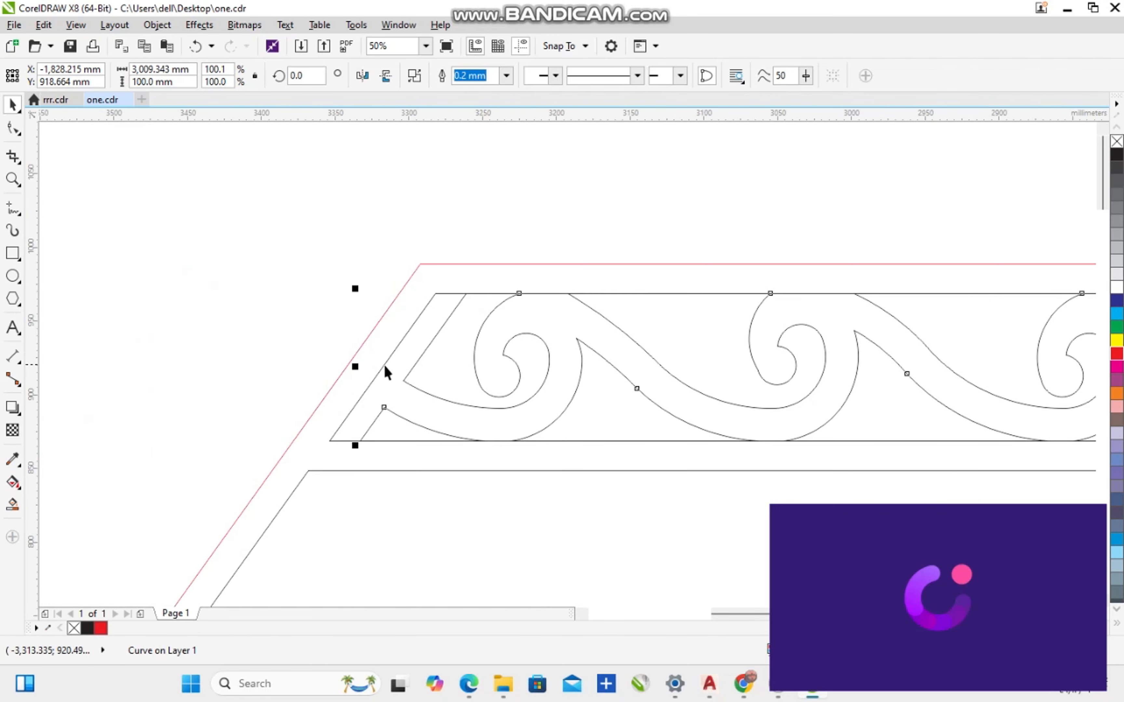
left_click_drag(355, 367, 321, 364)
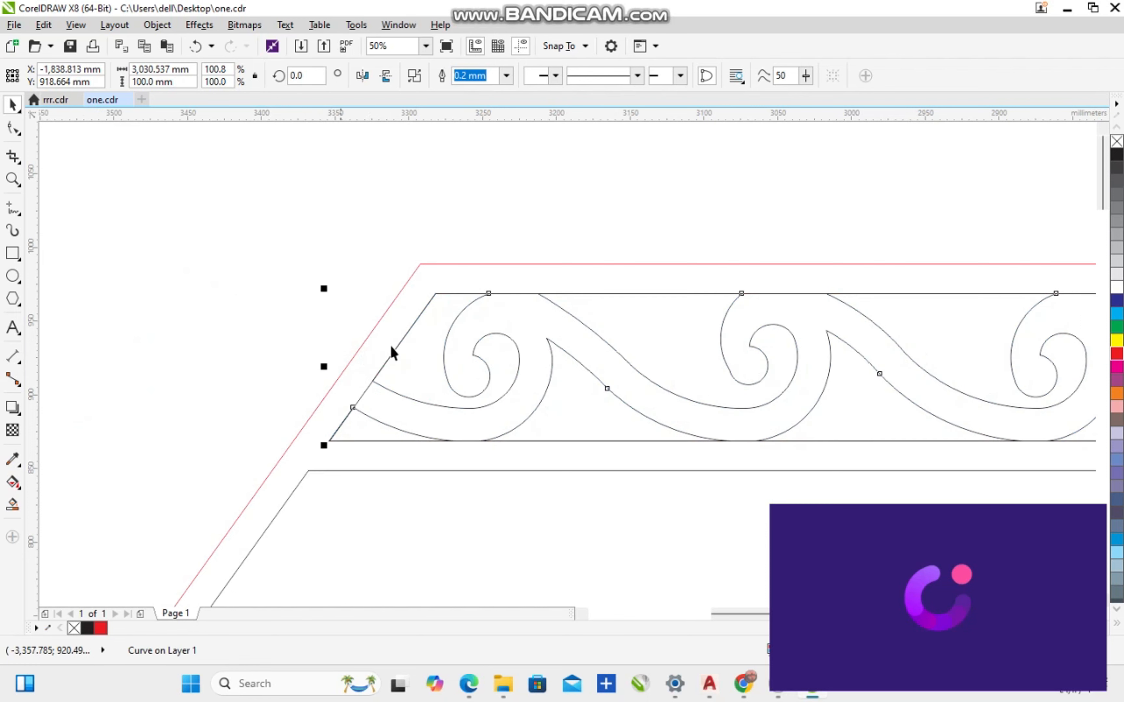
key("Escape")
Centre the large slanted pattern on the frame's tall lower parallelogram, both horizontally and vertically.
scroll(297, 326, "down", 3)
scroll(298, 326, "down", 1)
scroll(435, 381, "down", 1)
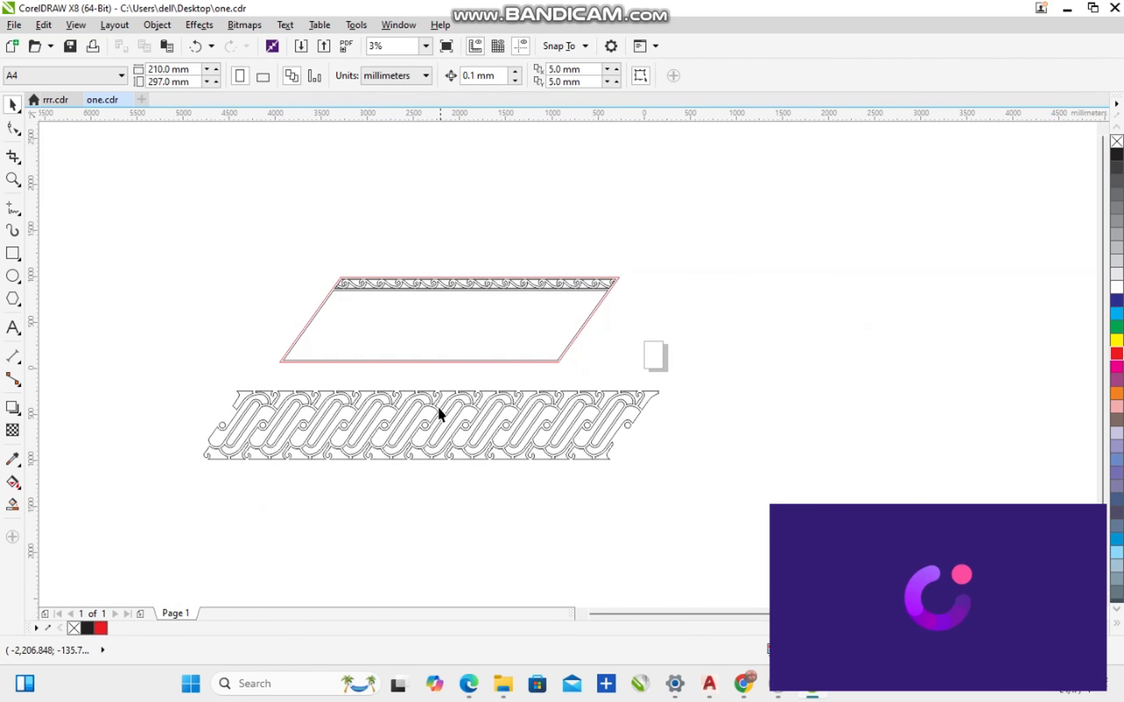
left_click(423, 433)
scroll(297, 367, "up", 1)
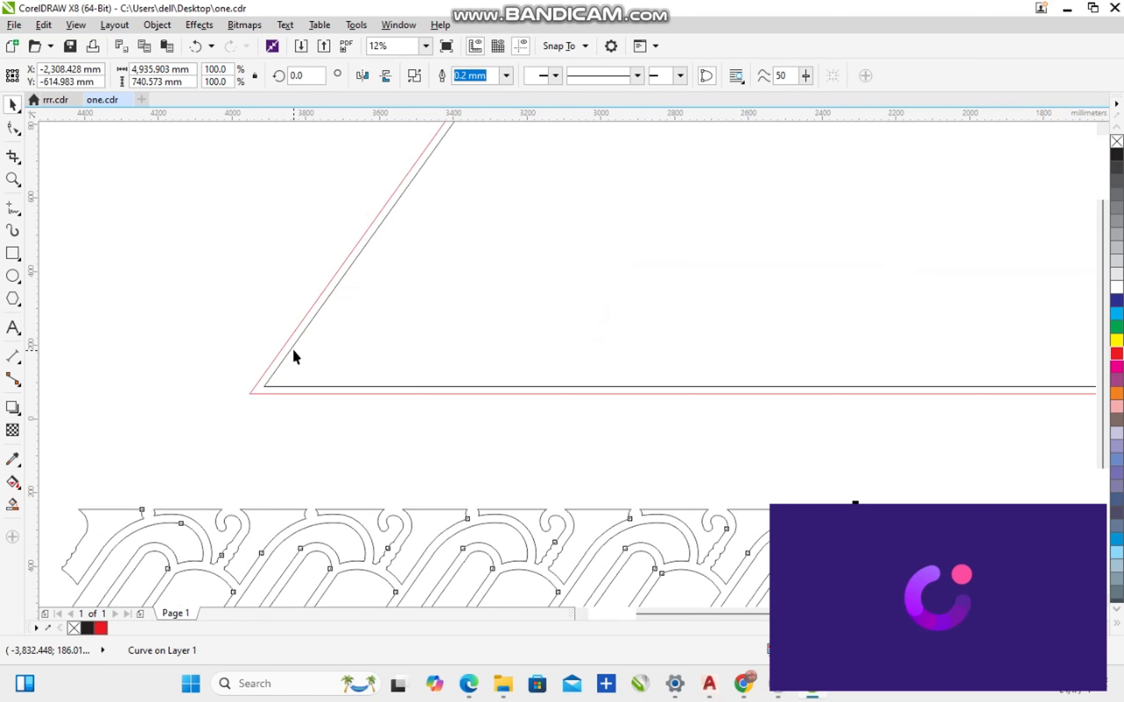
left_click(291, 346, "shift")
key("c")
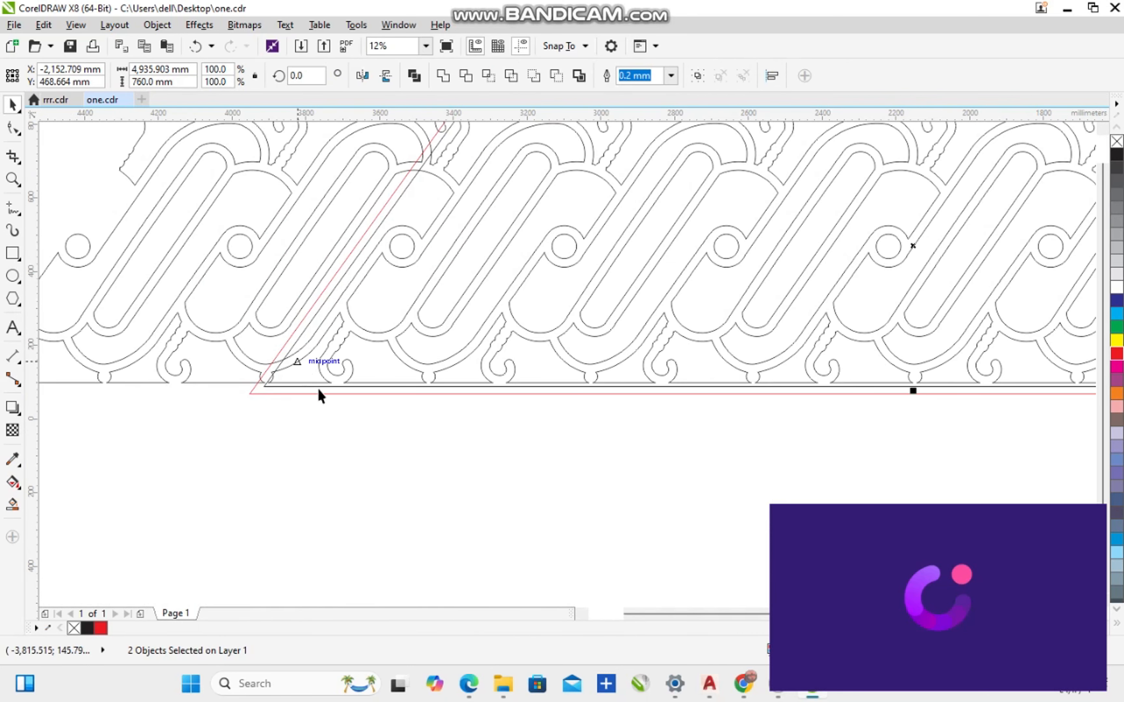
scroll(358, 413, "down", 2)
left_click(718, 402)
Scale the large pattern proportionally from its centre to about 5,009 mm wide and 752 mm high.
left_click(662, 396)
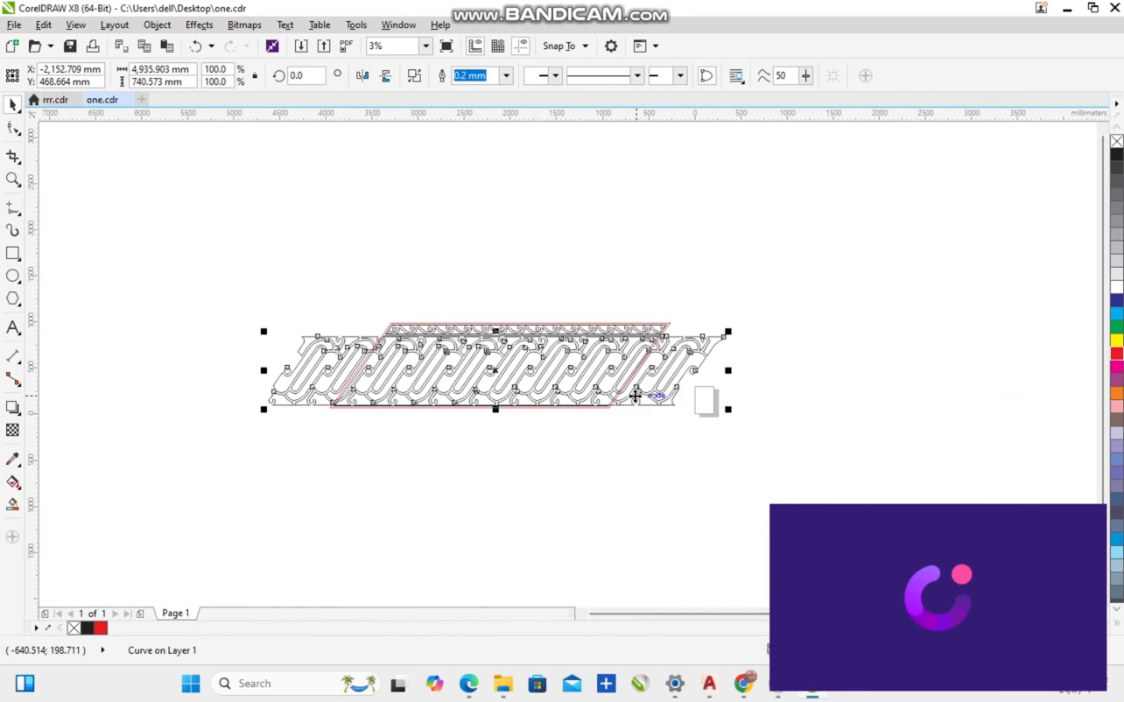
scroll(639, 396, "up", 2)
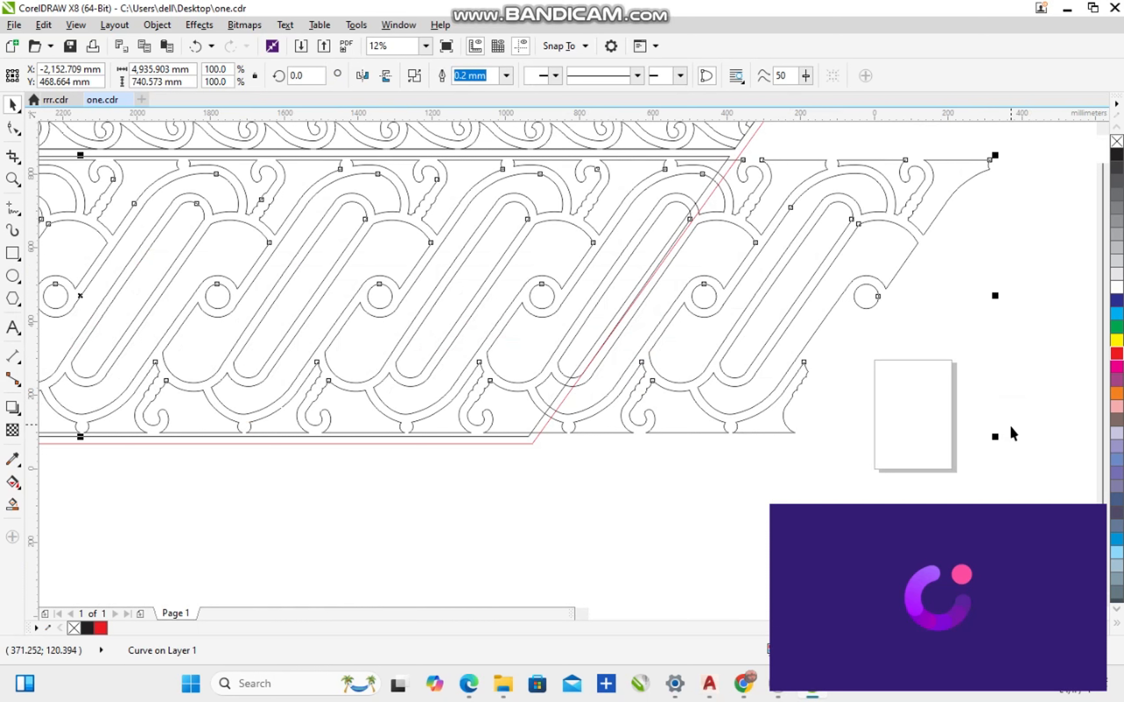
left_click_drag(1006, 437, 1043, 440)
scroll(898, 431, "down", 1)
Stretch the large pattern vertically about its centre to 760 mm high, matching the lower parallelogram.
scroll(519, 254, "up", 3)
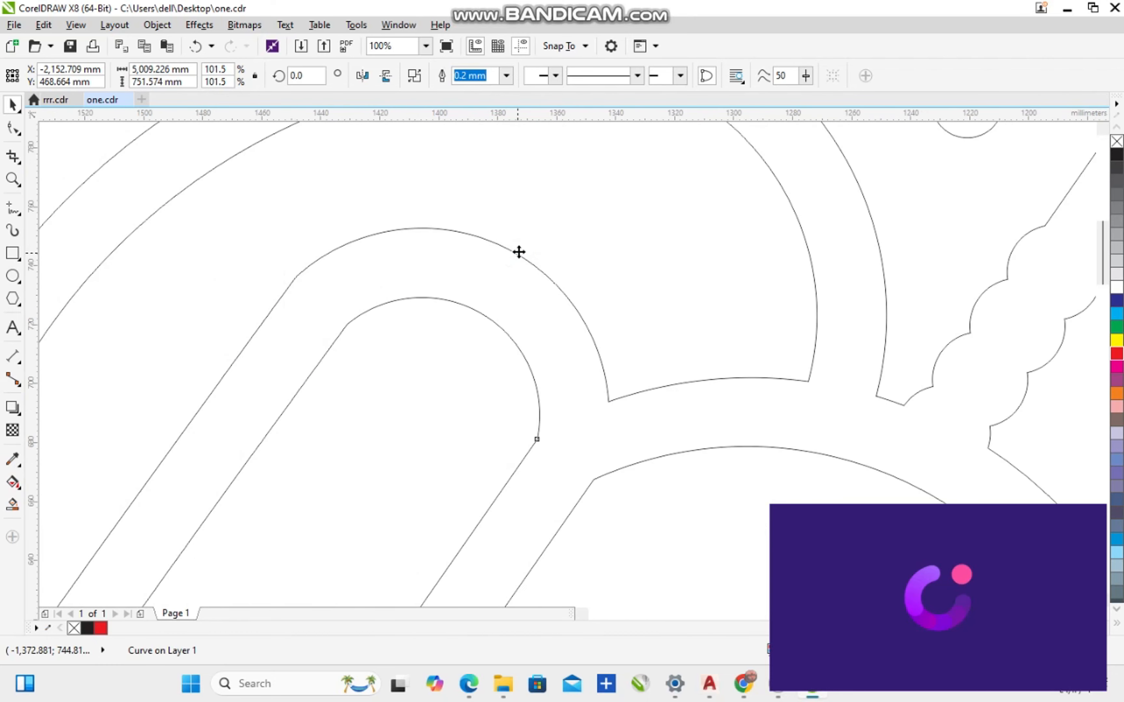
scroll(524, 324, "down", 3)
scroll(468, 399, "up", 4)
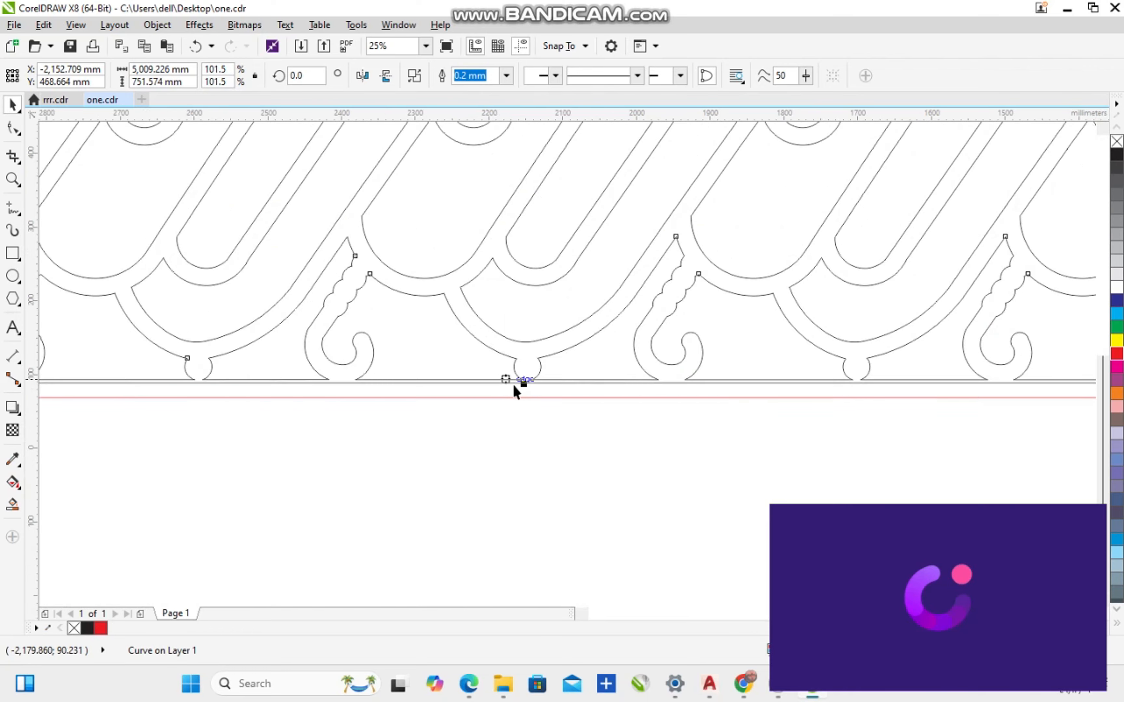
left_click_drag(581, 344, 582, 362)
left_click(568, 423)
Shift the large pattern horizontally about 22 mm to the right, aligning a base joint with the lower parallelogram's bottom-left corner.
scroll(511, 427, "down", 3)
scroll(449, 430, "down", 3)
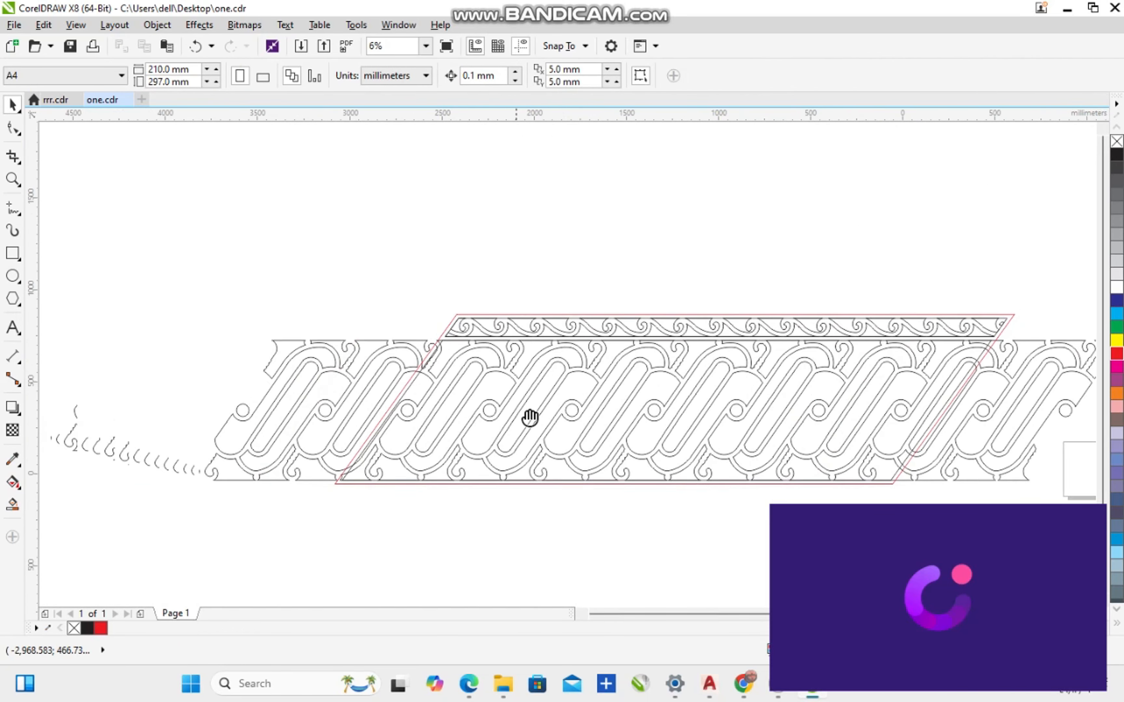
scroll(429, 379, "up", 5)
left_click(445, 390)
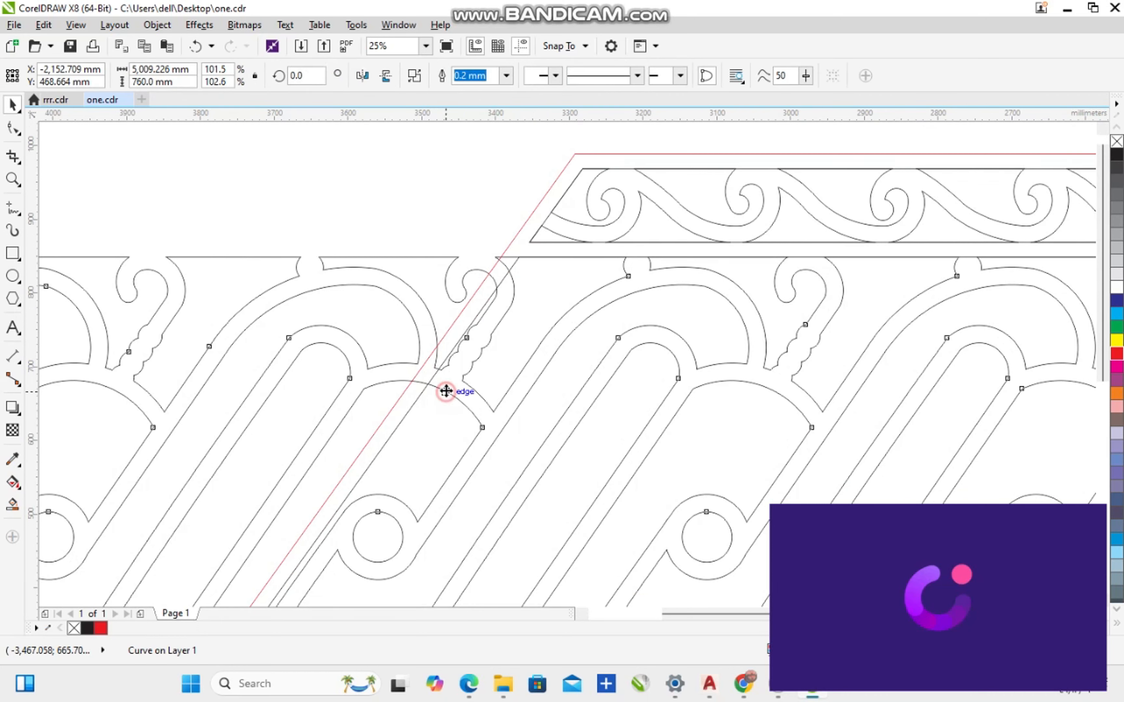
scroll(414, 373, "down", 4)
scroll(363, 459, "up", 4)
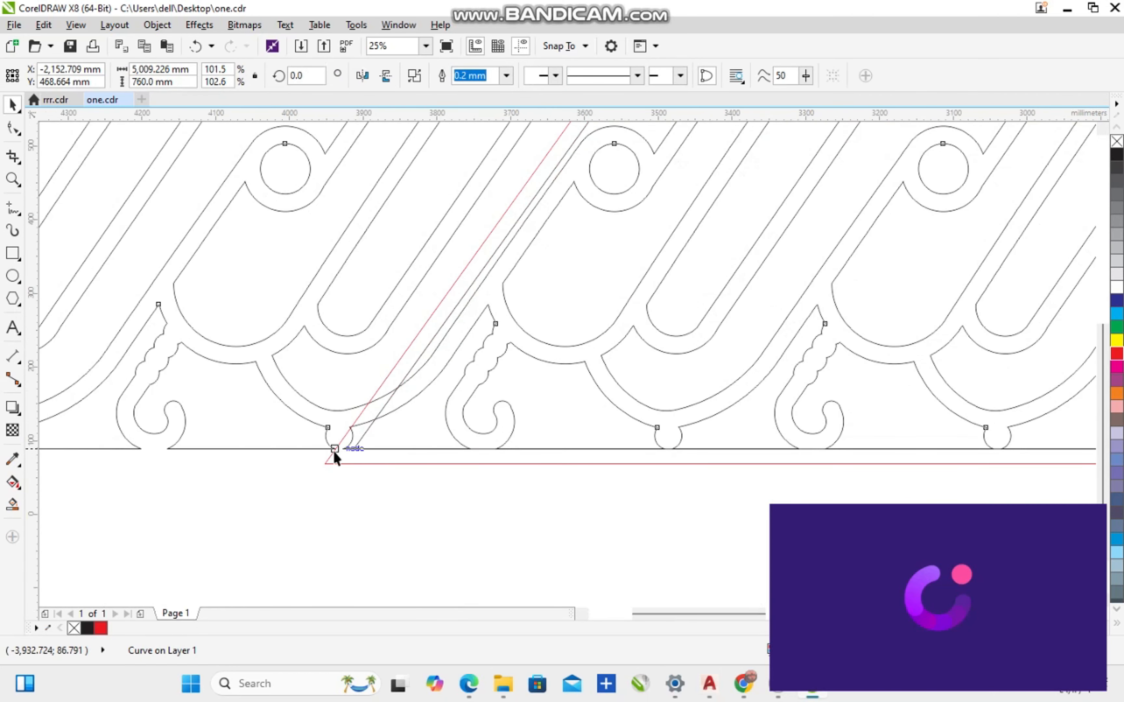
left_click_drag(346, 449, 363, 449)
scroll(371, 455, "down", 2)
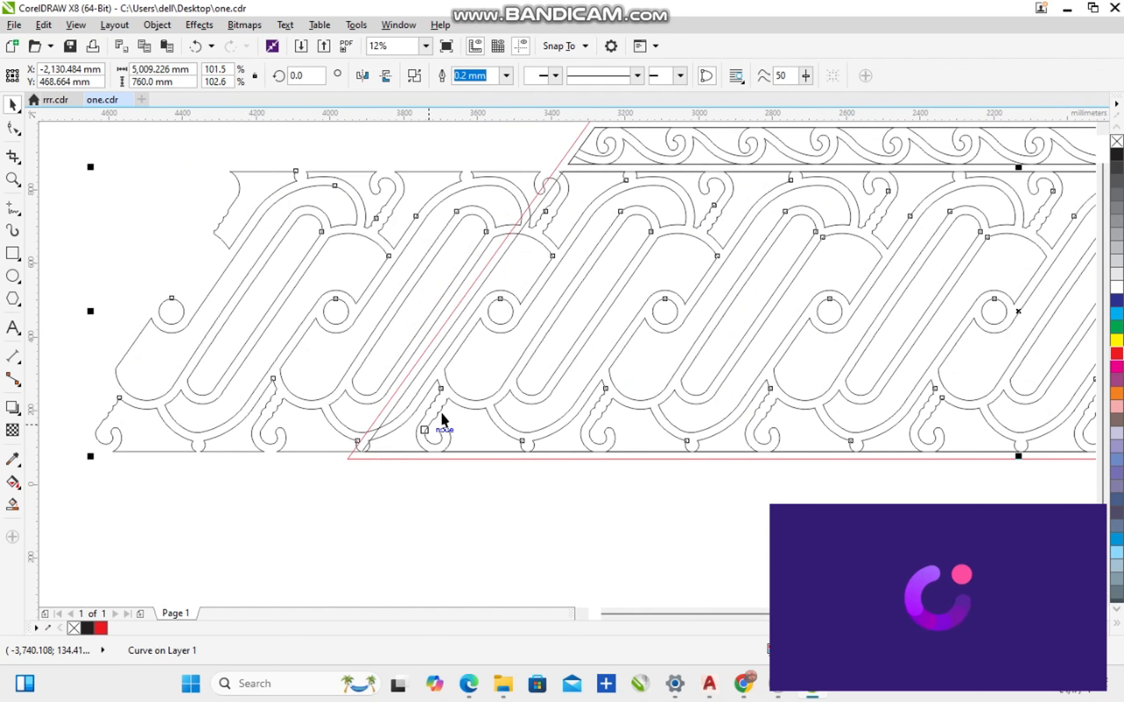
Shift the large pattern about 58 mm further right so a top hook meets the lower parallelogram's top-left corner.
scroll(492, 237, "up", 2)
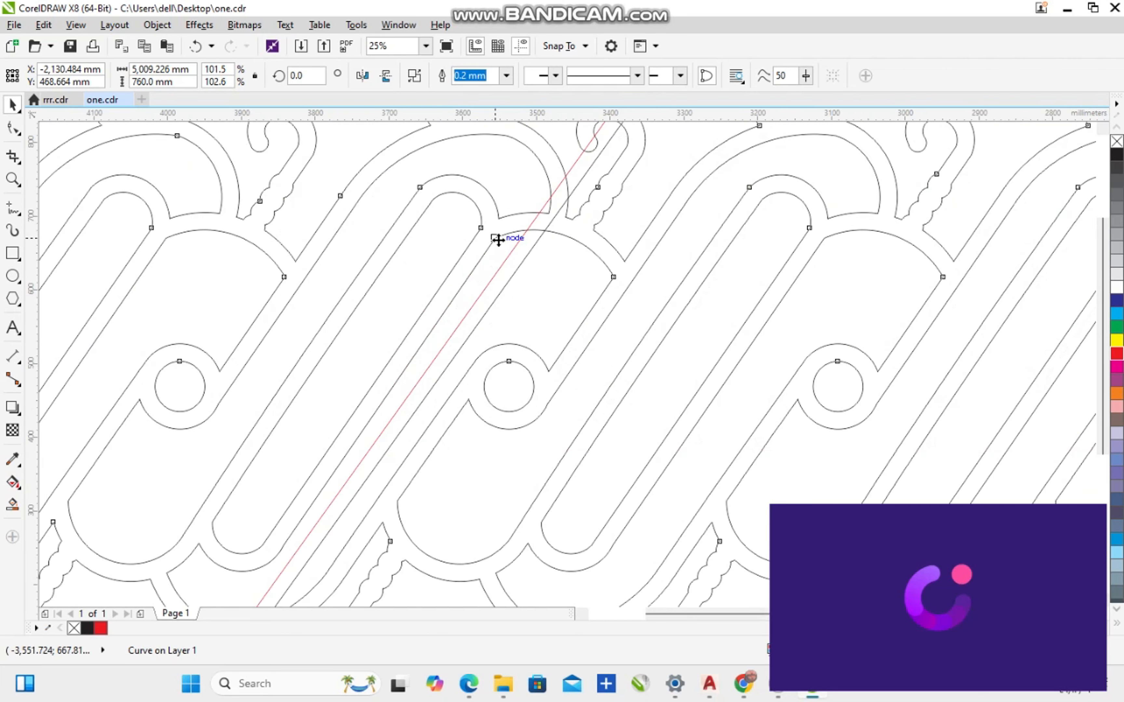
left_click_drag(496, 238, 539, 253)
scroll(498, 263, "down", 2)
key("Escape")
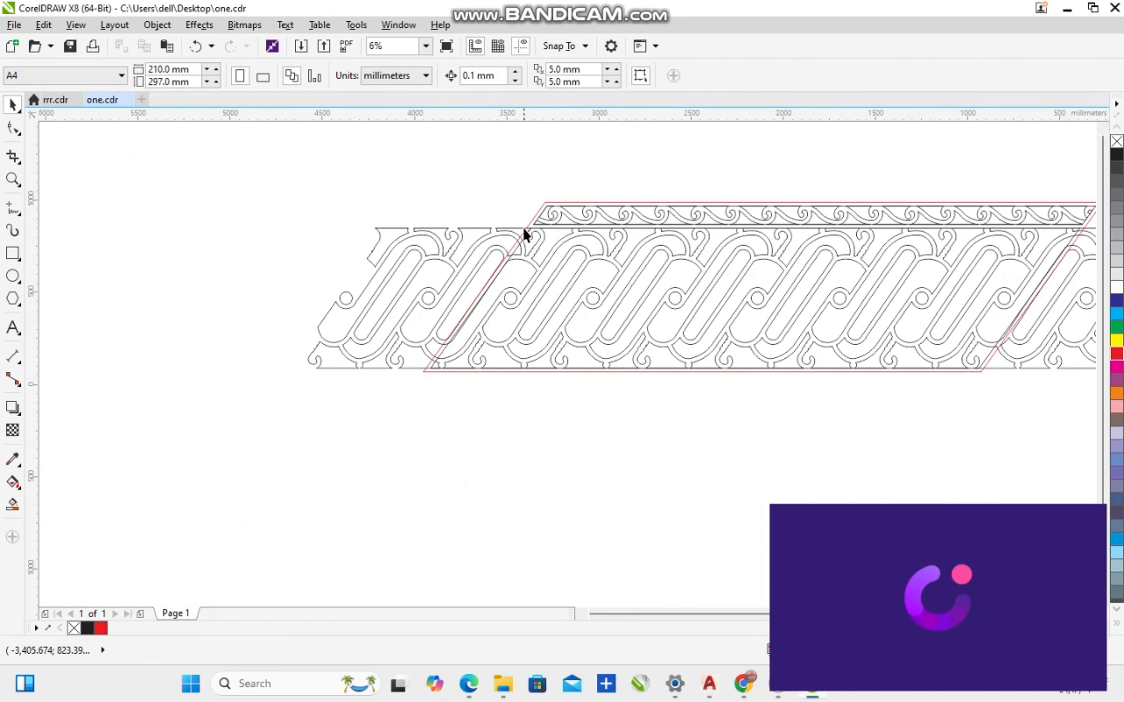
Intersect the large pattern with the lower parallelogram and move the original full-length pattern above the frame.
scroll(525, 230, "up", 2)
scroll(540, 244, "up", 2)
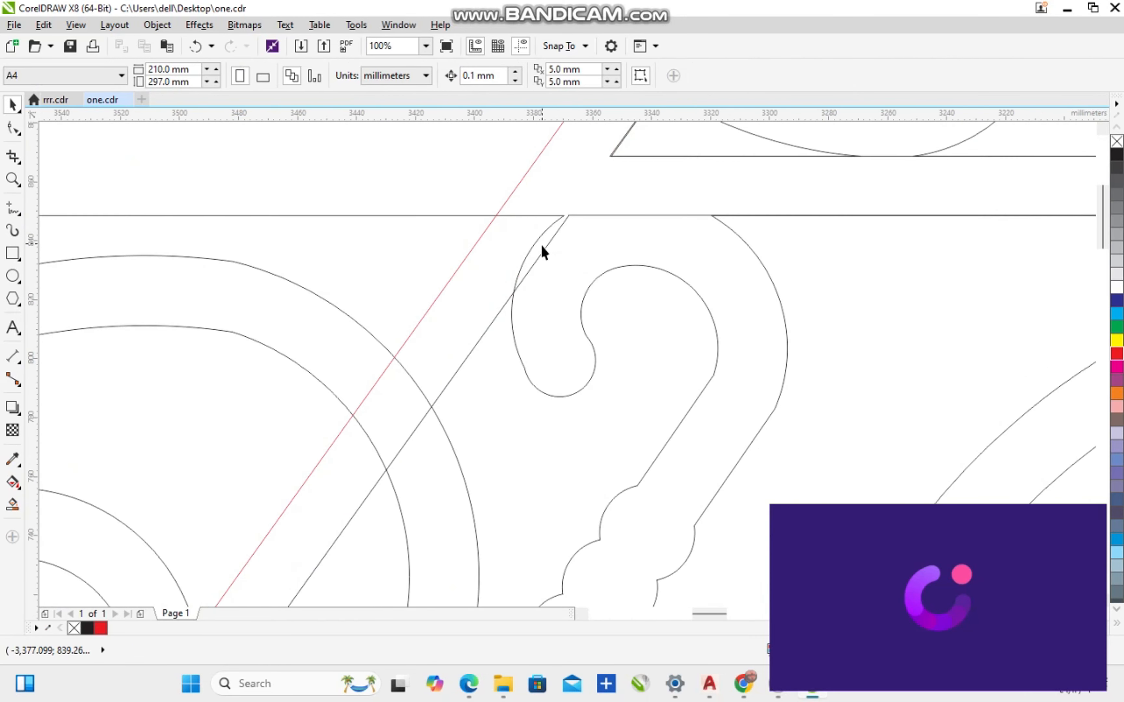
left_click(543, 253)
left_click(530, 250, "shift")
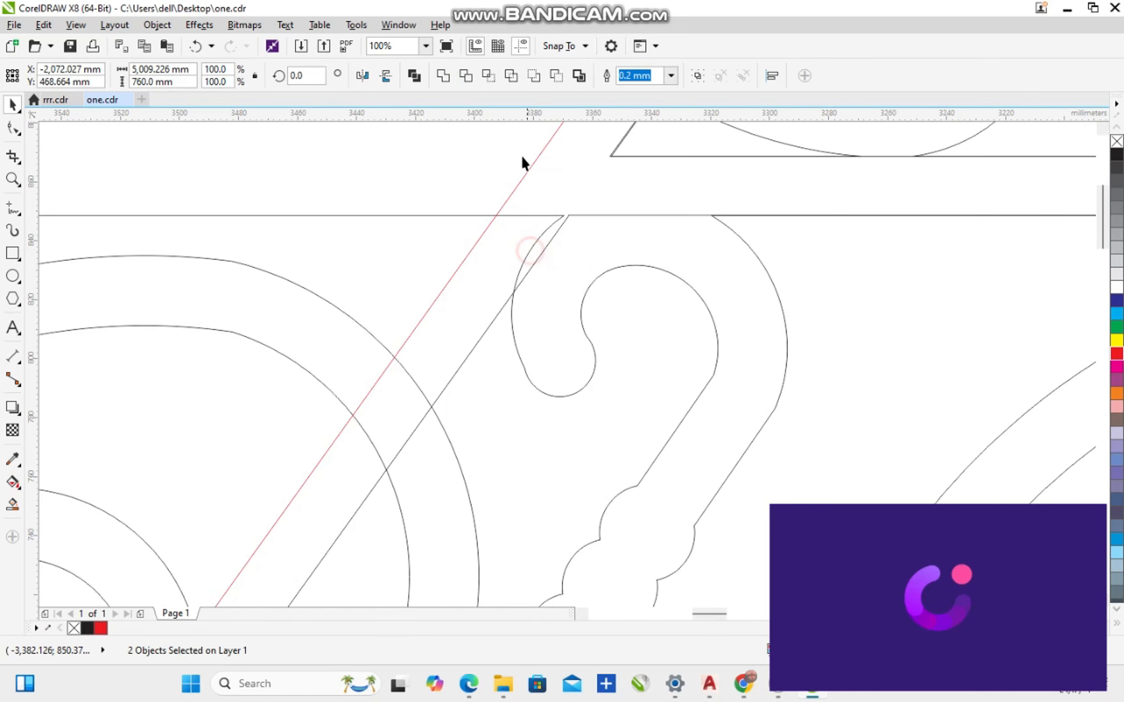
left_click(497, 80)
scroll(452, 252, "down", 5)
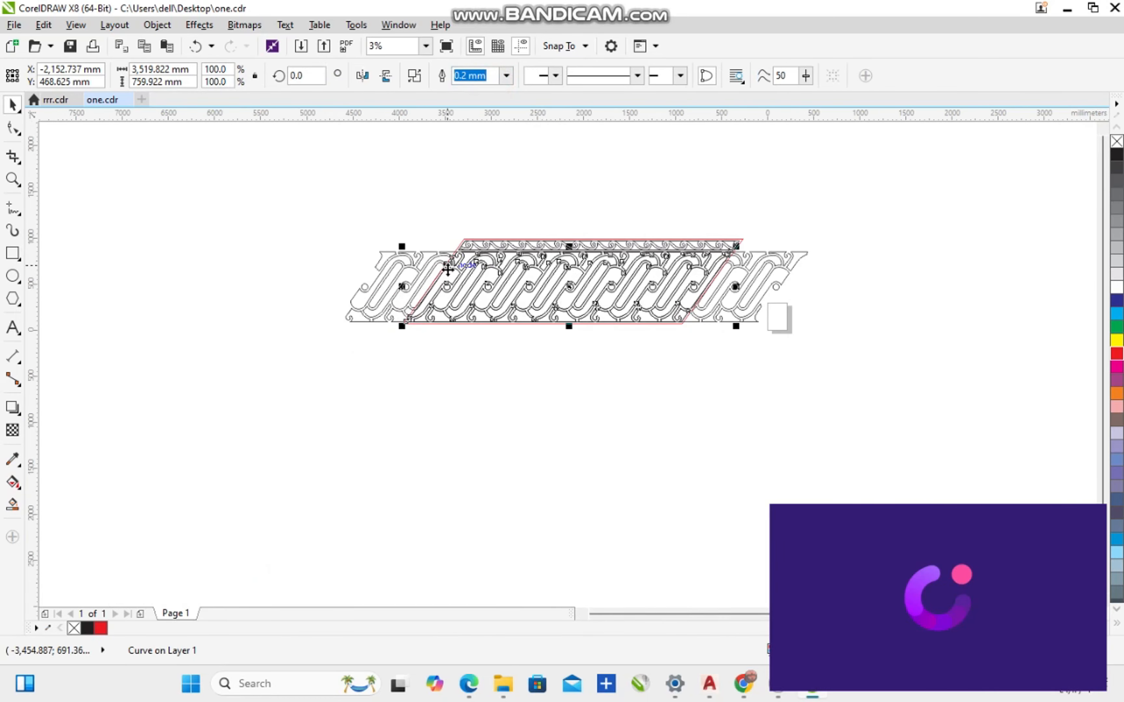
left_click_drag(376, 321, 374, 195)
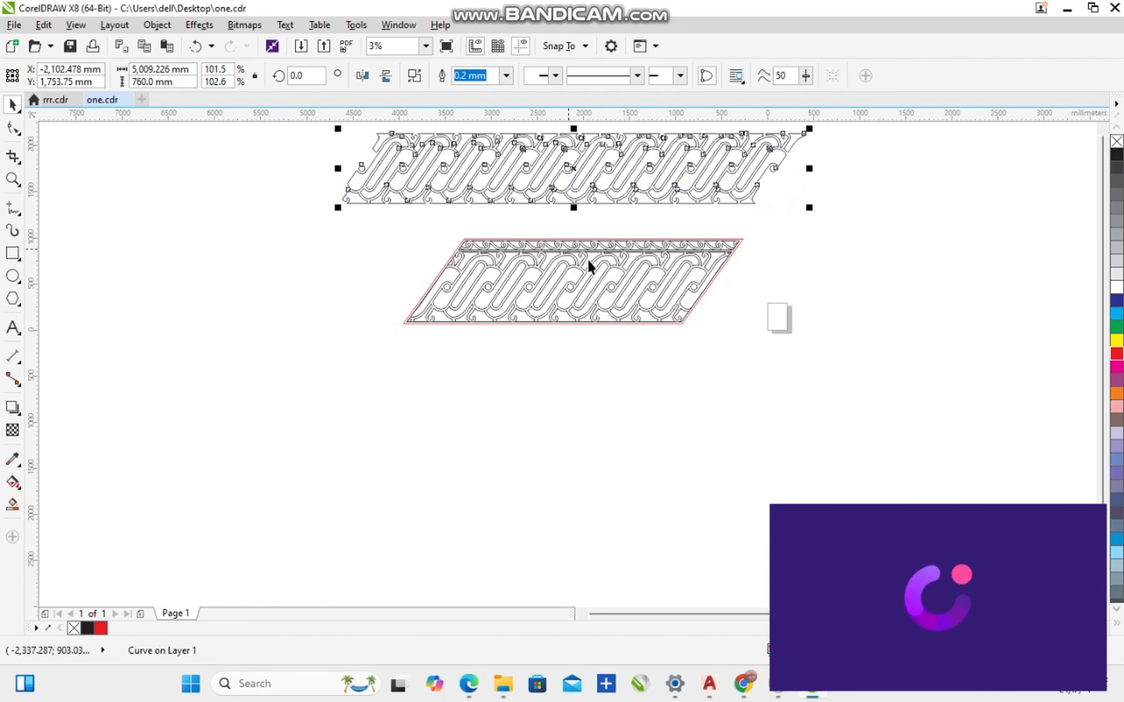
Delete the narrow parallelogram around the scroll strip and the red outer parallelogram.
left_click(595, 255)
scroll(574, 257, "up", 3)
left_click(574, 246)
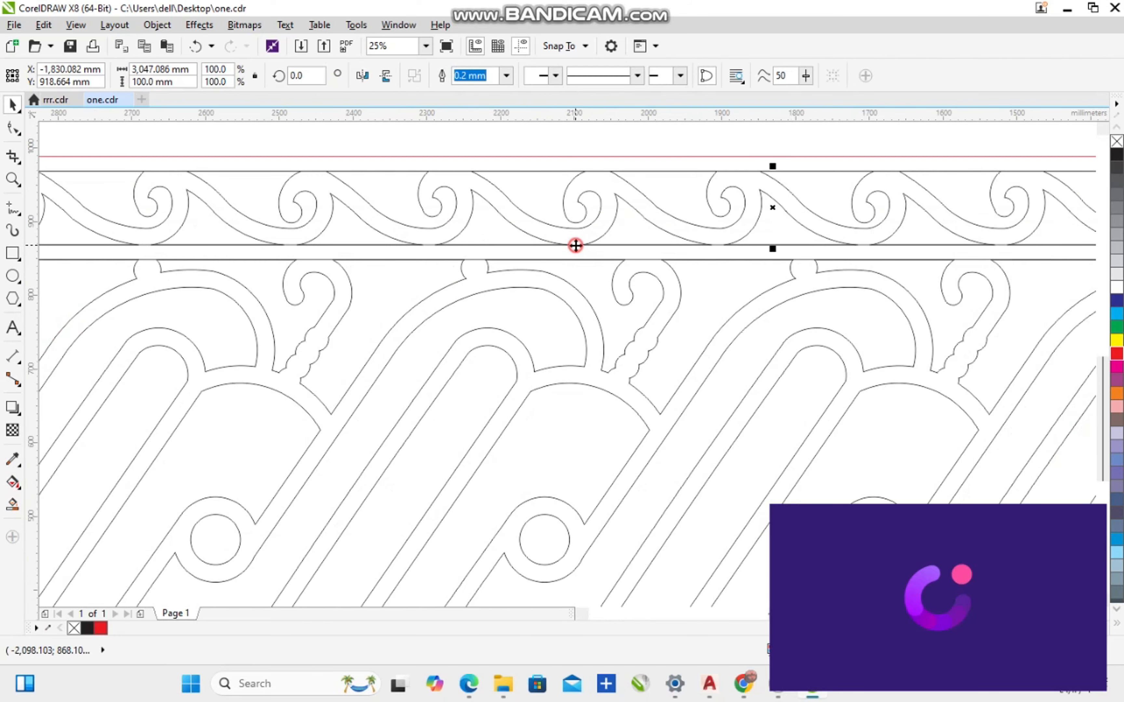
key("Delete")
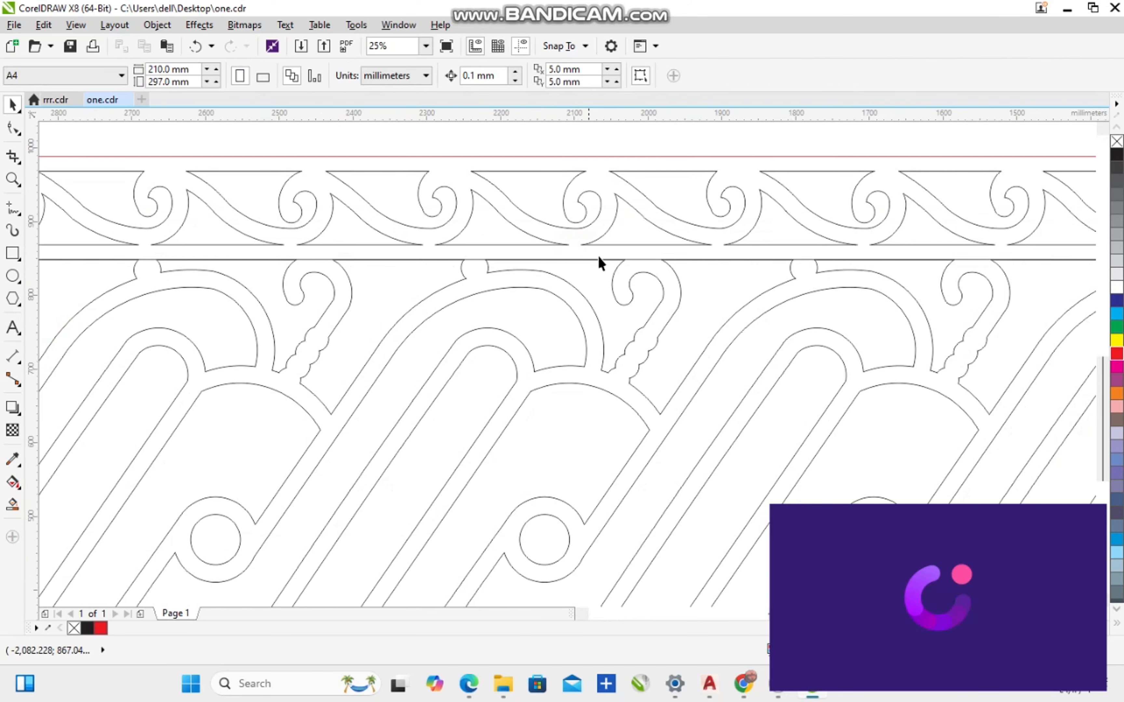
left_click(638, 259)
key("Delete")
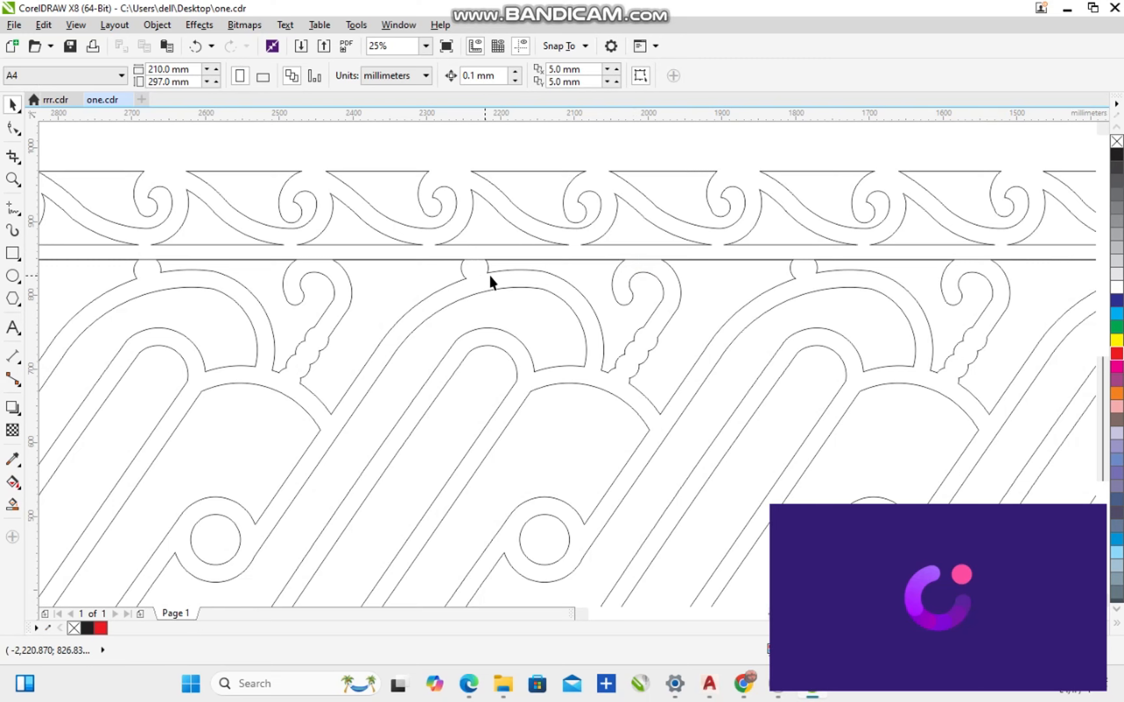
Undo the deletion of the red outer parallelogram so it frames the scroll strip and large pattern.
scroll(493, 276, "down", 2)
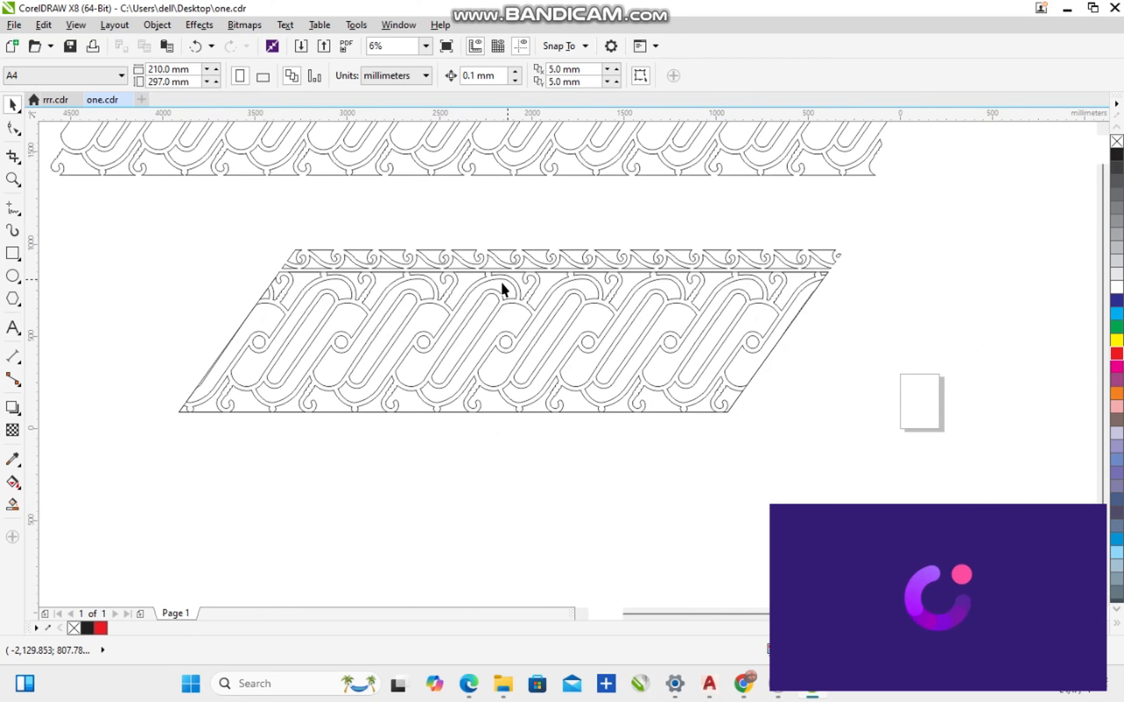
left_click(424, 325)
left_click(309, 441)
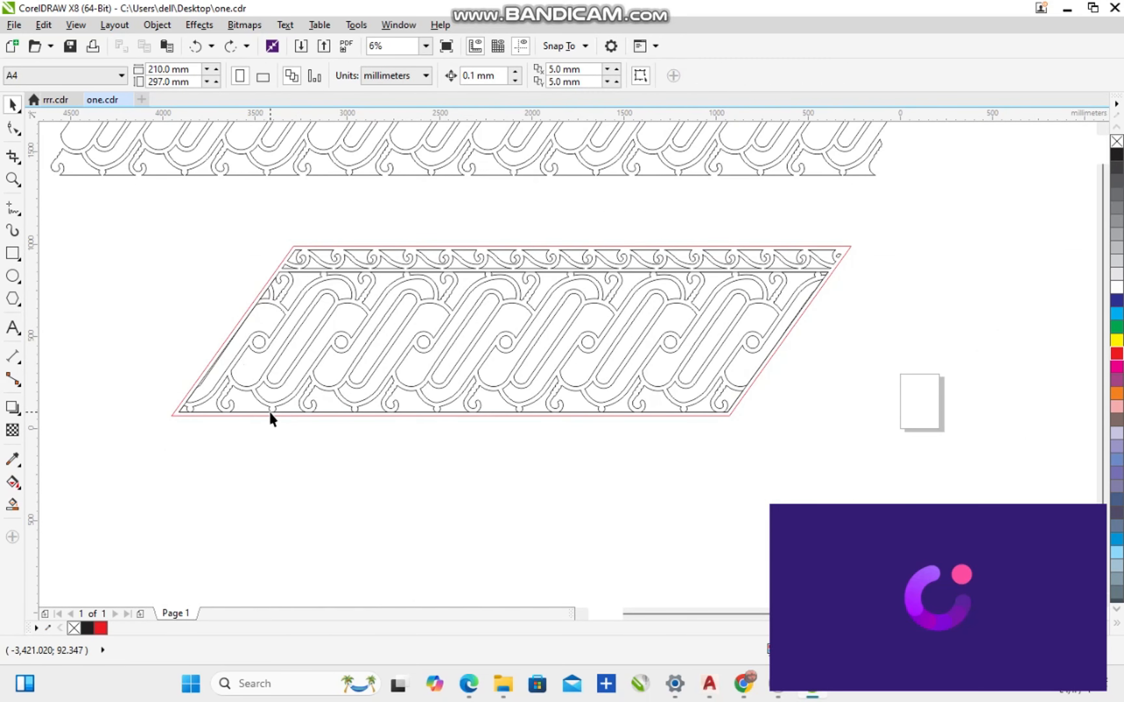
Delete the inner black parallelogram that bounds the trimmed large pattern.
scroll(272, 420, "up", 1)
left_click(346, 412)
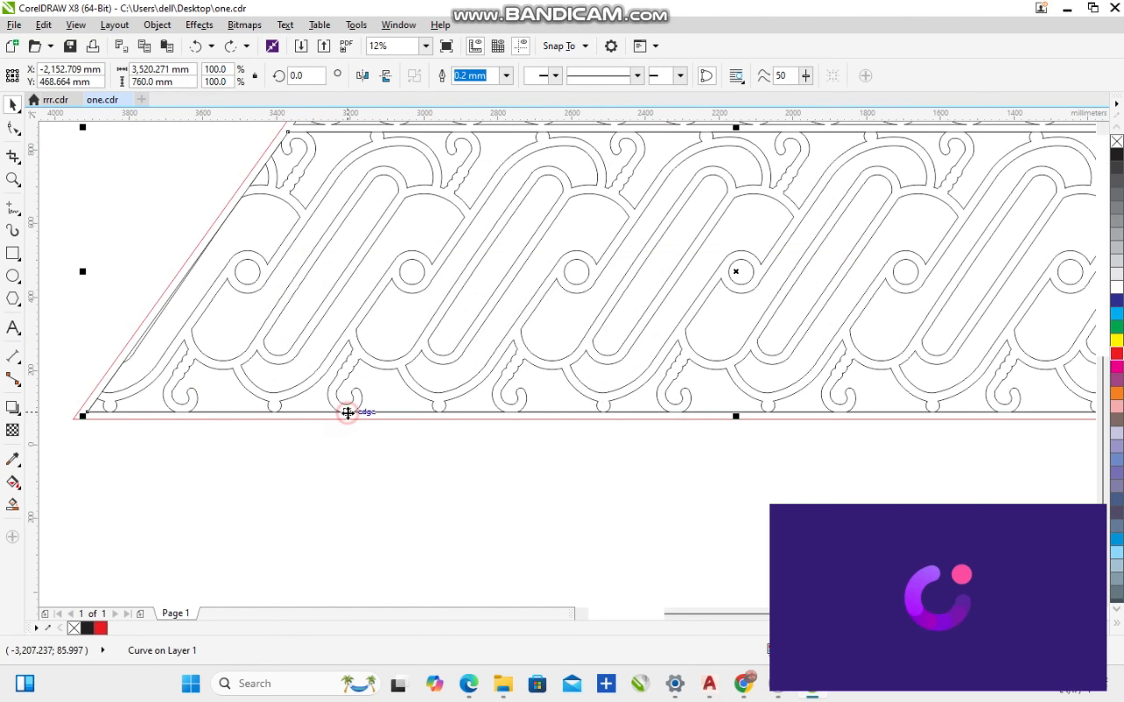
key("Escape")
scroll(335, 345, "down", 1)
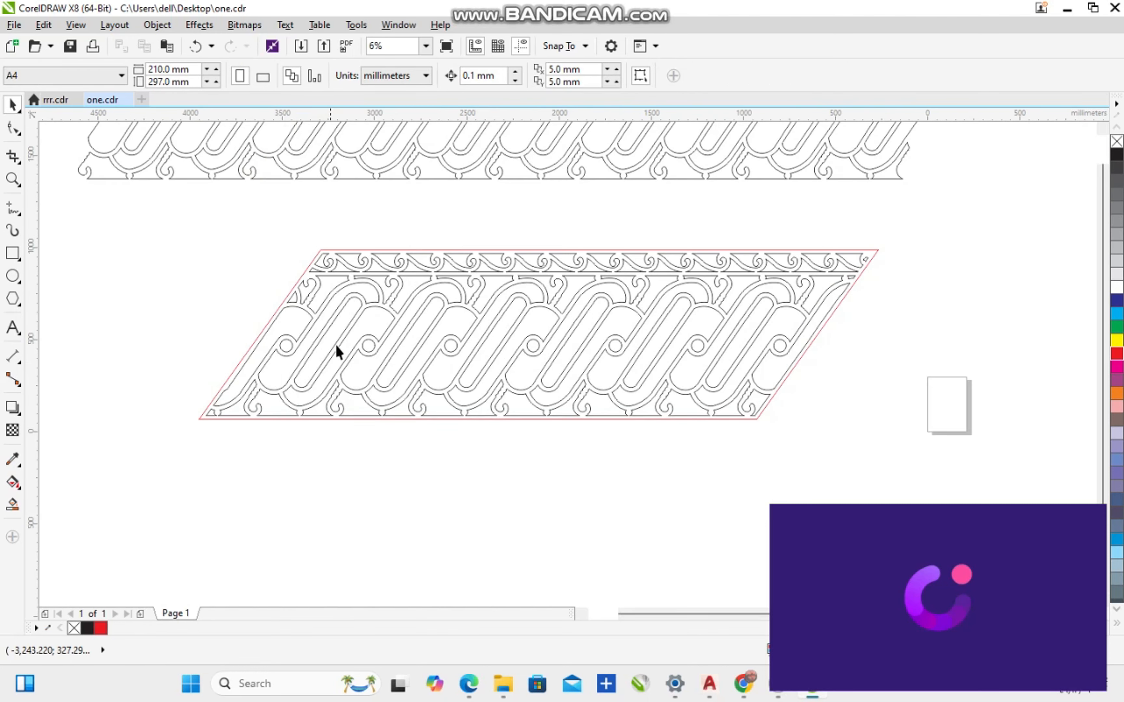
scroll(337, 260, "up", 1)
scroll(331, 265, "down", 1)
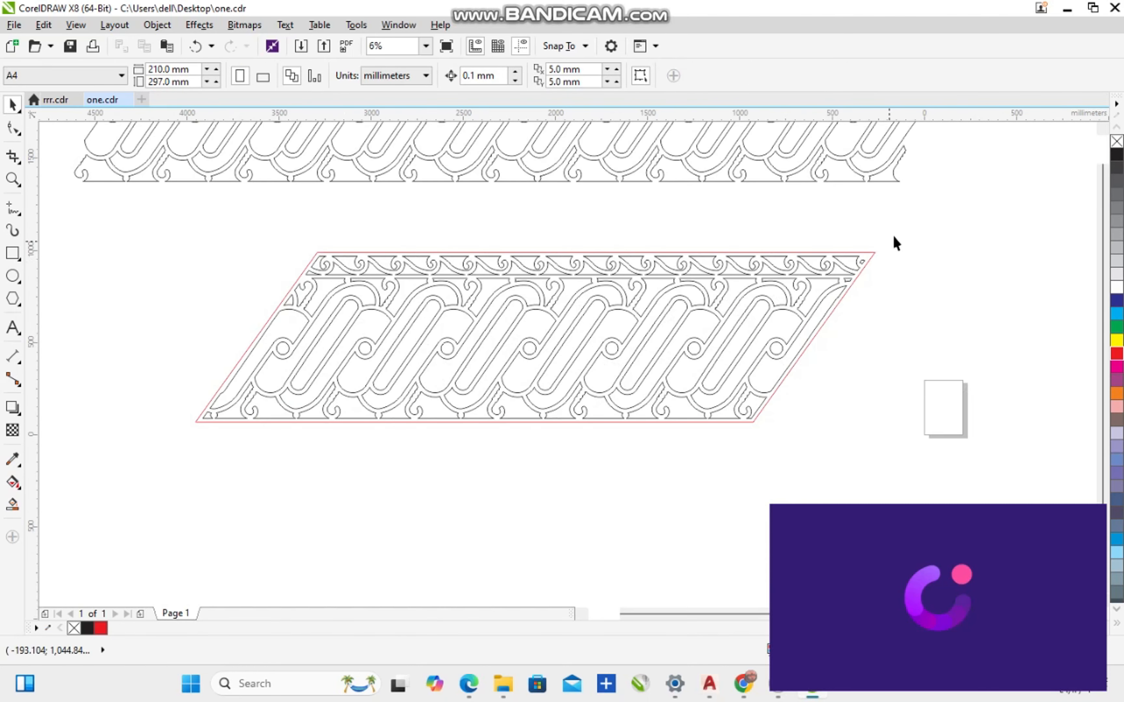
Combine the red outer parallelogram, scroll strip and trimmed pattern into one curve and fill it with black.
left_click_drag(896, 242, 182, 449)
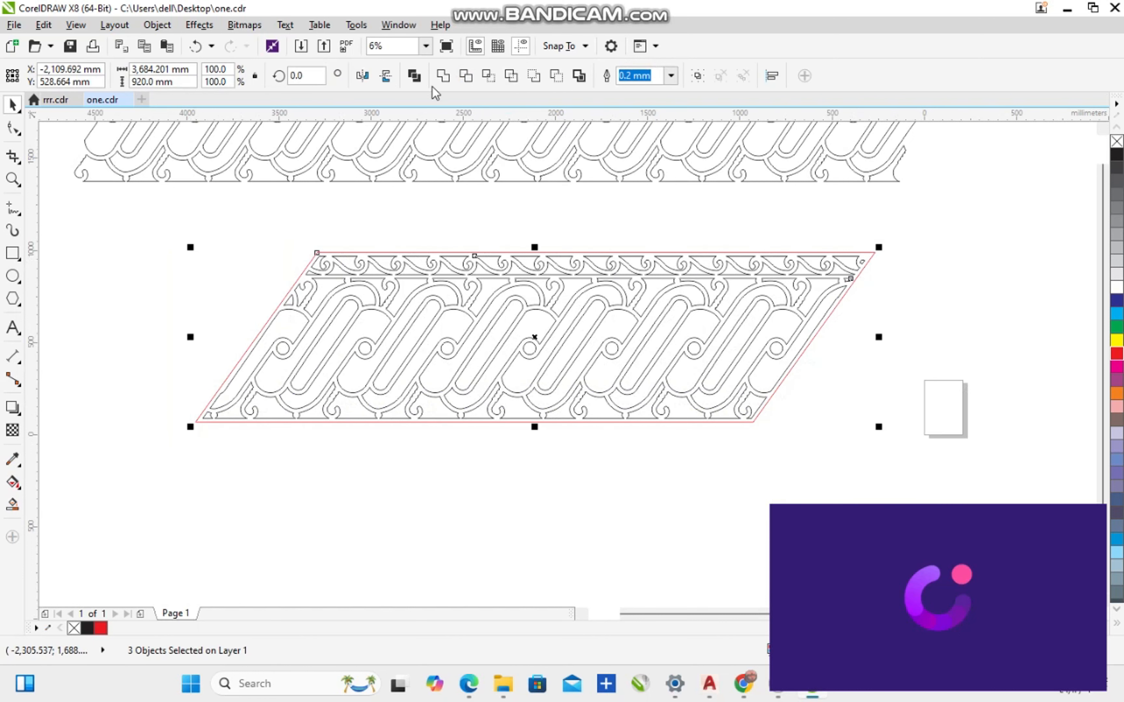
left_click(414, 76)
left_click(470, 217)
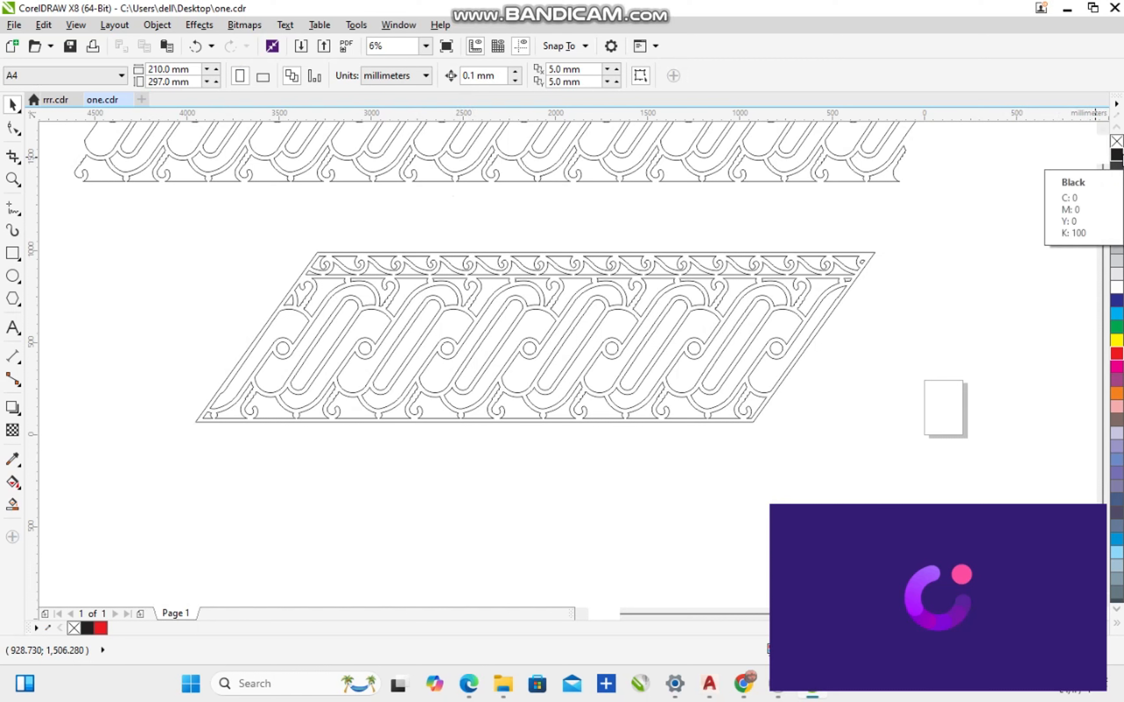
left_click(941, 214)
left_click_drag(928, 230, 145, 471)
left_click(1116, 155)
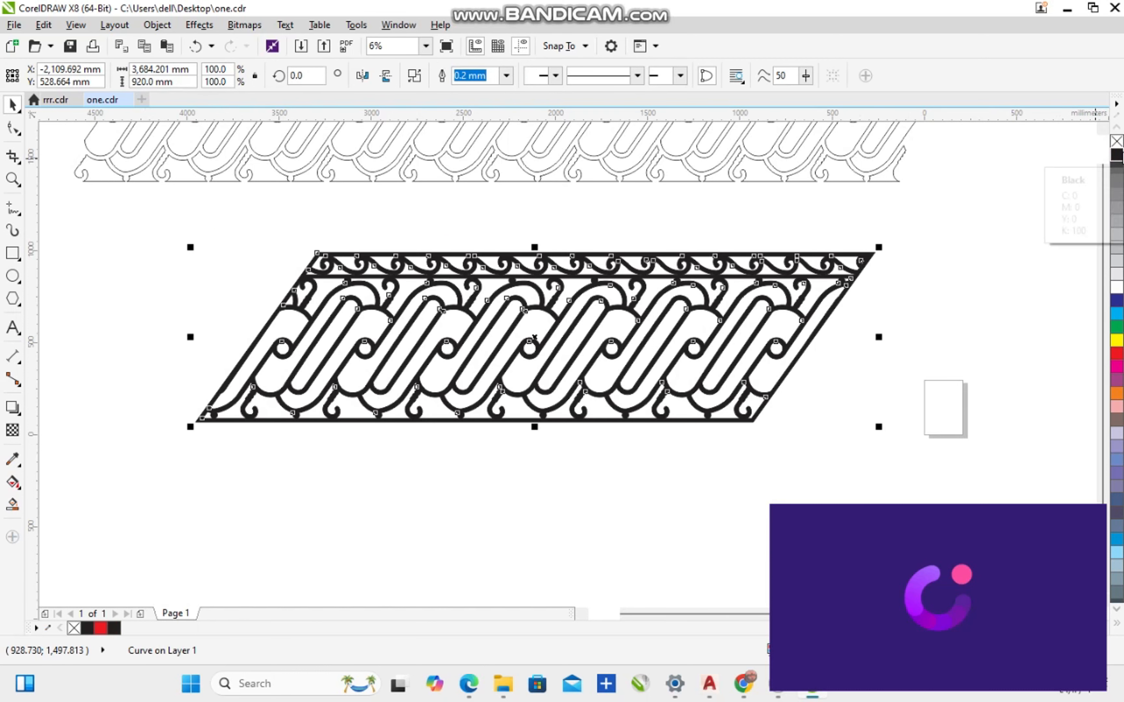
left_click(994, 242)
Move the filled railing panel about 1115 mm left and 1071 mm down, clear of the leftover outline pattern.
scroll(657, 353, "down", 2)
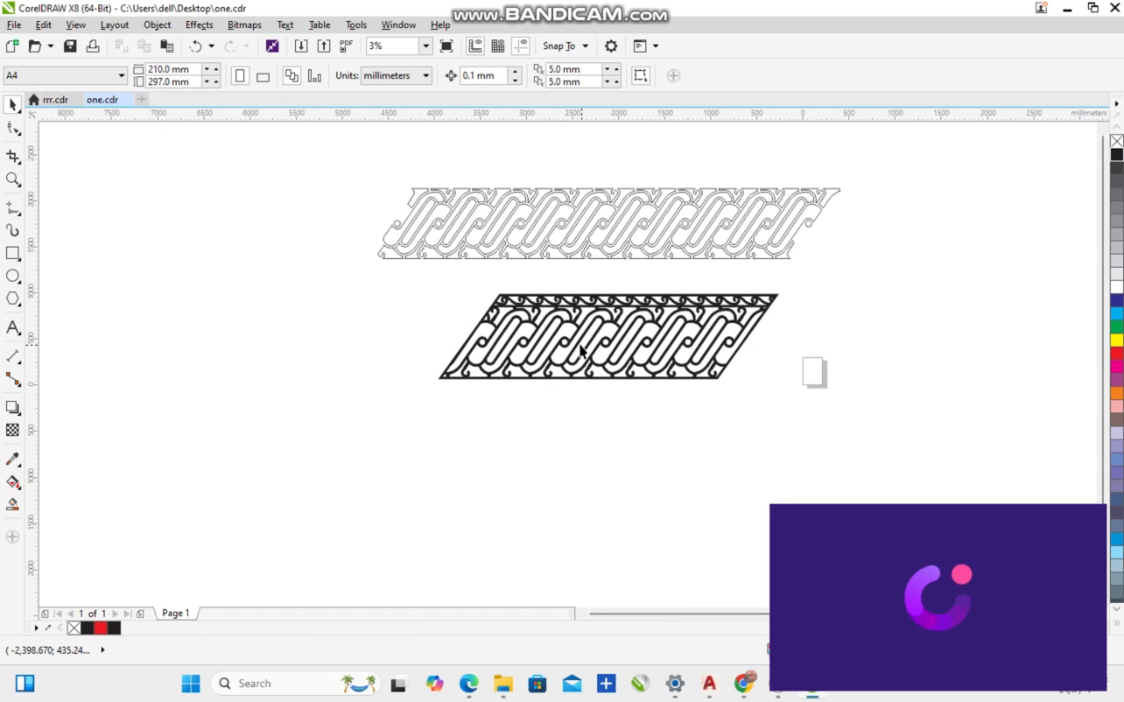
left_click_drag(650, 352, 534, 443)
scroll(535, 444, "up", 2)
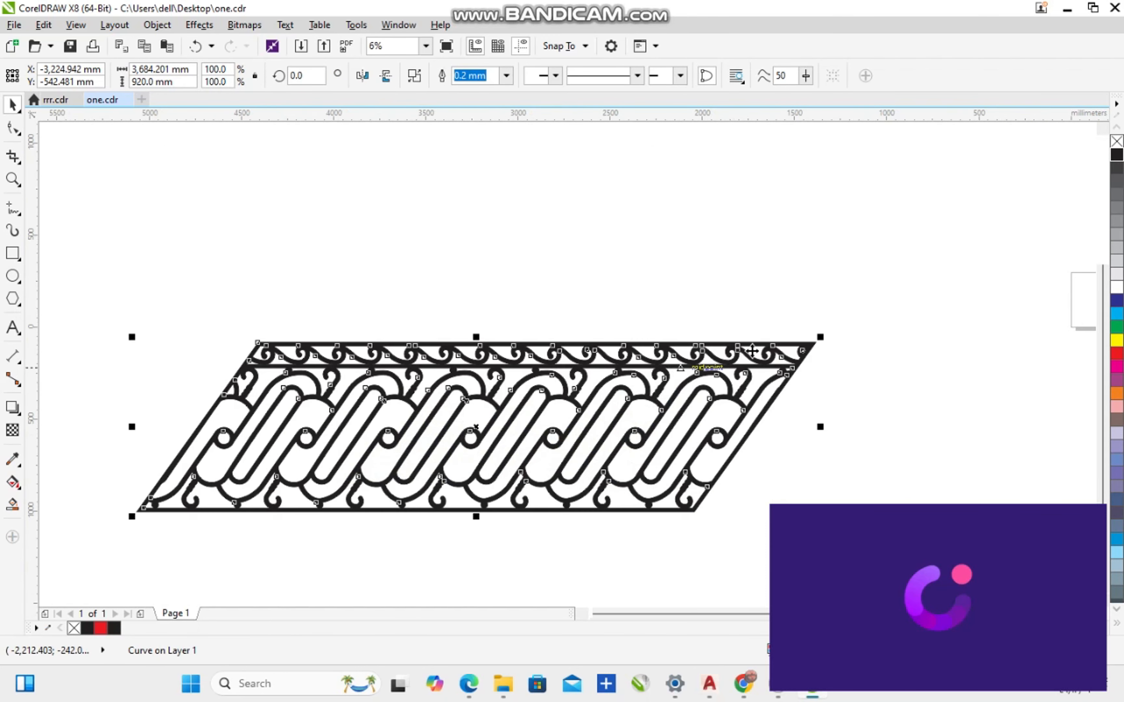
middle_click_drag(833, 319, 807, 283)
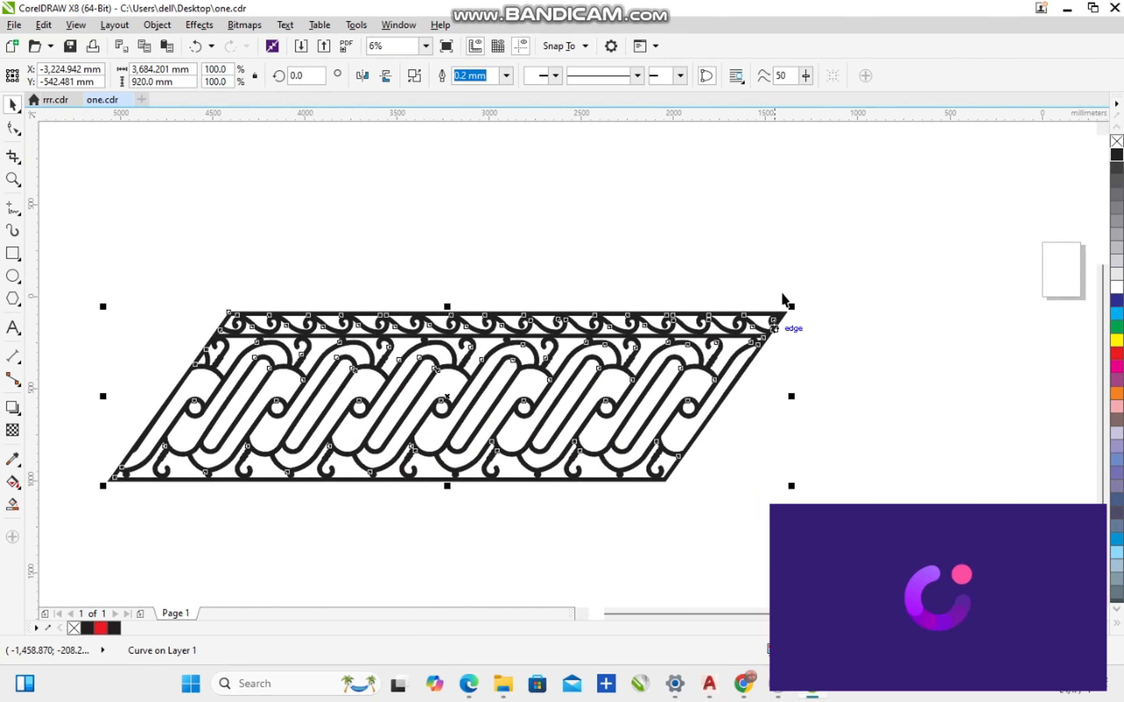
left_click(771, 226)
scroll(489, 294, "down", 2)
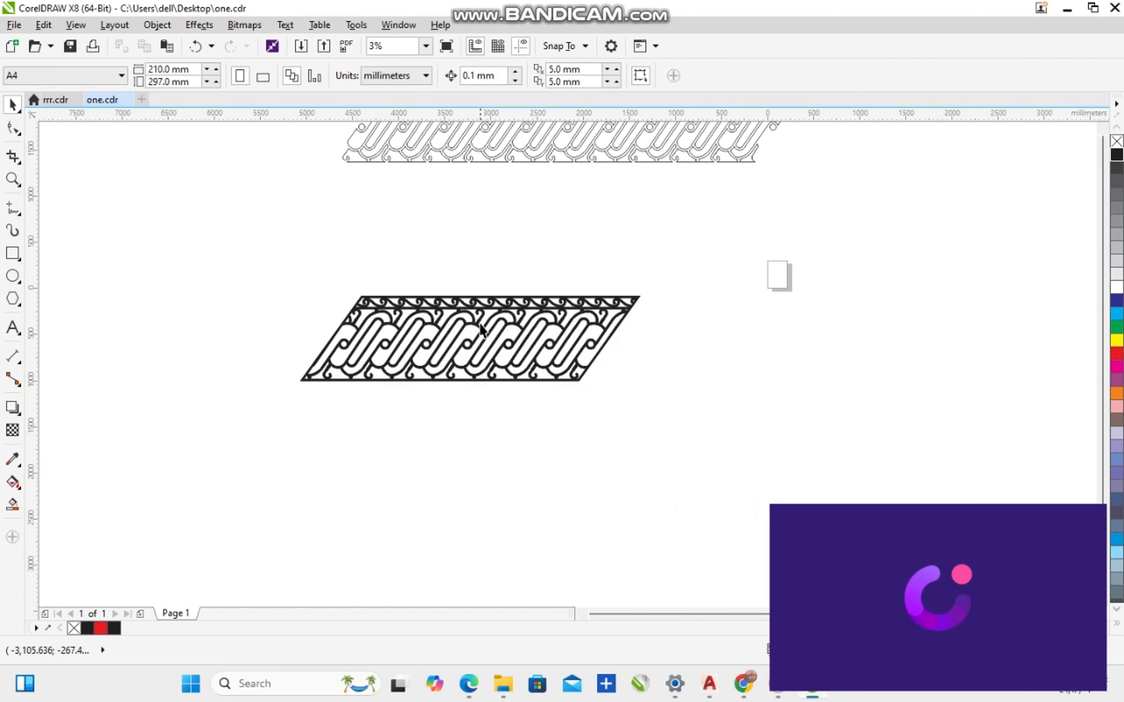
left_click(477, 352)
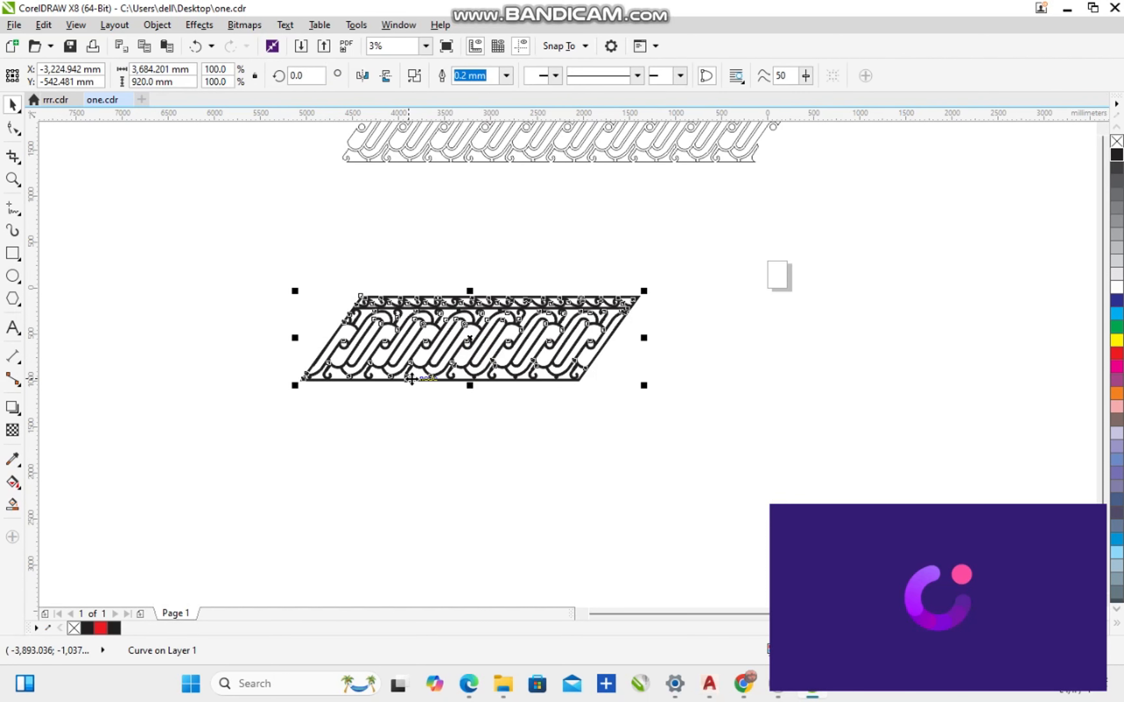
left_click(108, 359)
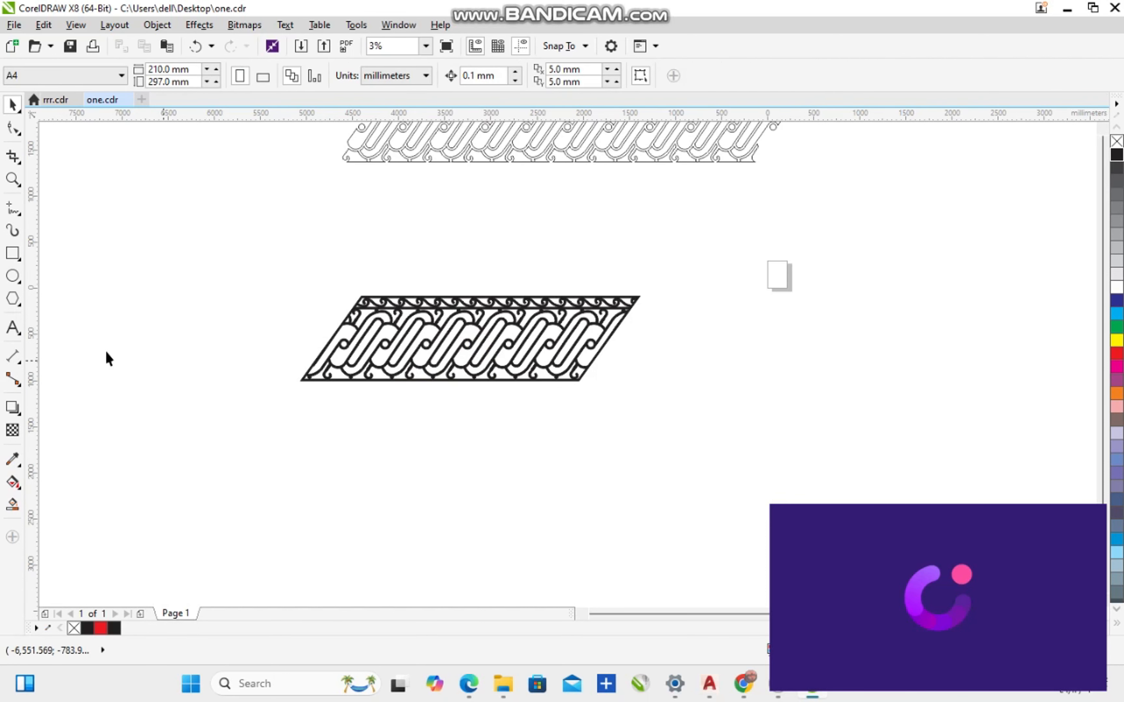
Draw a tall upright rectangle about 500 mm wide and 1800 mm high to the lower left of the railing panel.
left_click(13, 254)
left_click_drag(243, 393, 291, 561)
left_click(6, 110)
left_click(369, 362)
middle_click_drag(368, 366, 365, 256)
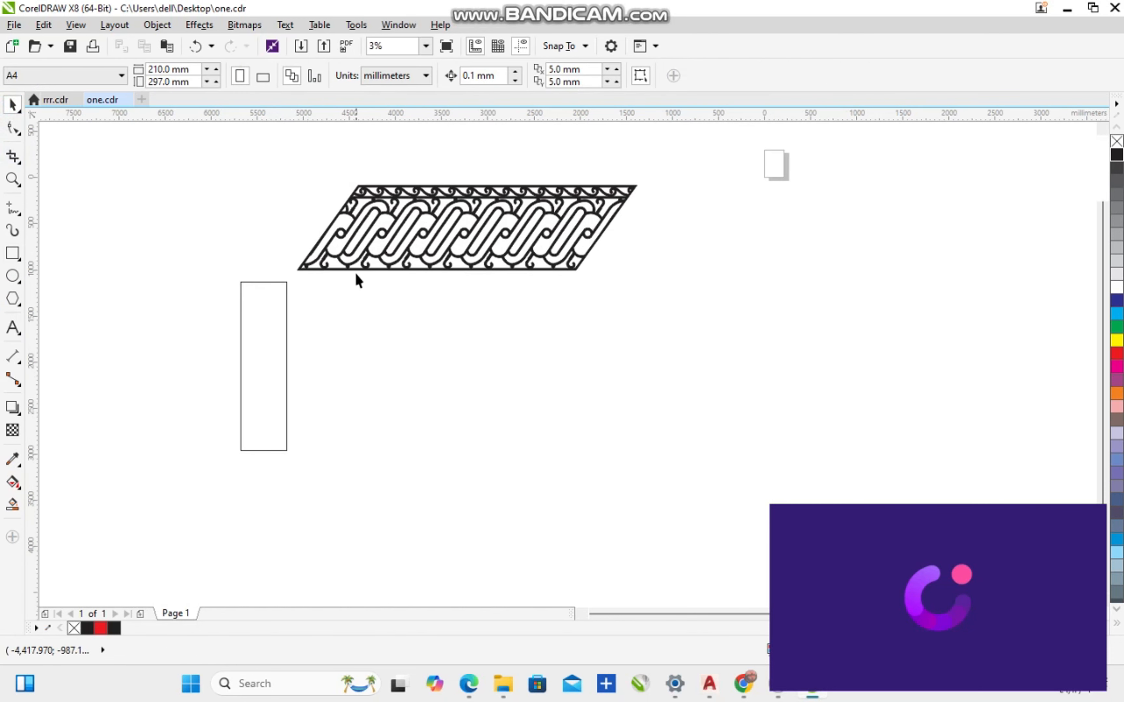
Snap the railing panel's bottom-left corner to the rectangle's bottom-right corner.
left_click(358, 269)
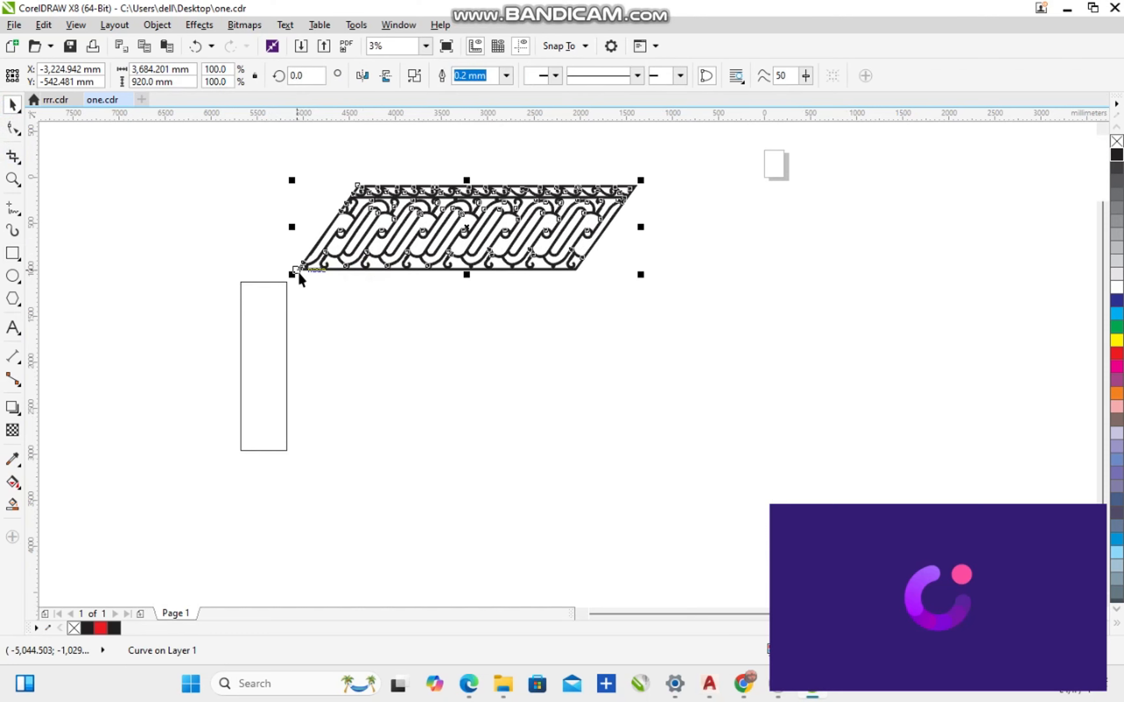
left_click_drag(296, 269, 287, 452)
scroll(288, 456, "up", 5)
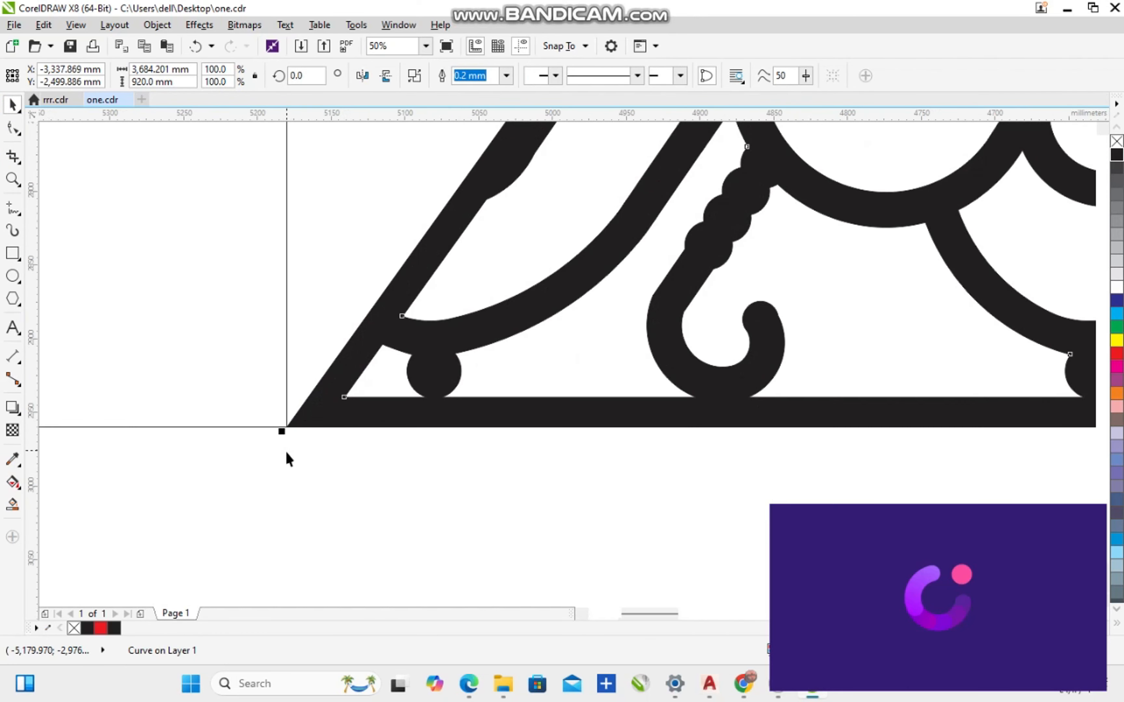
scroll(288, 457, "down", 4)
Place the panel's rotation centre on its bottom-left corner and rotate it 35.54° so the slanted end stands vertically against the rectangle.
left_click(316, 438)
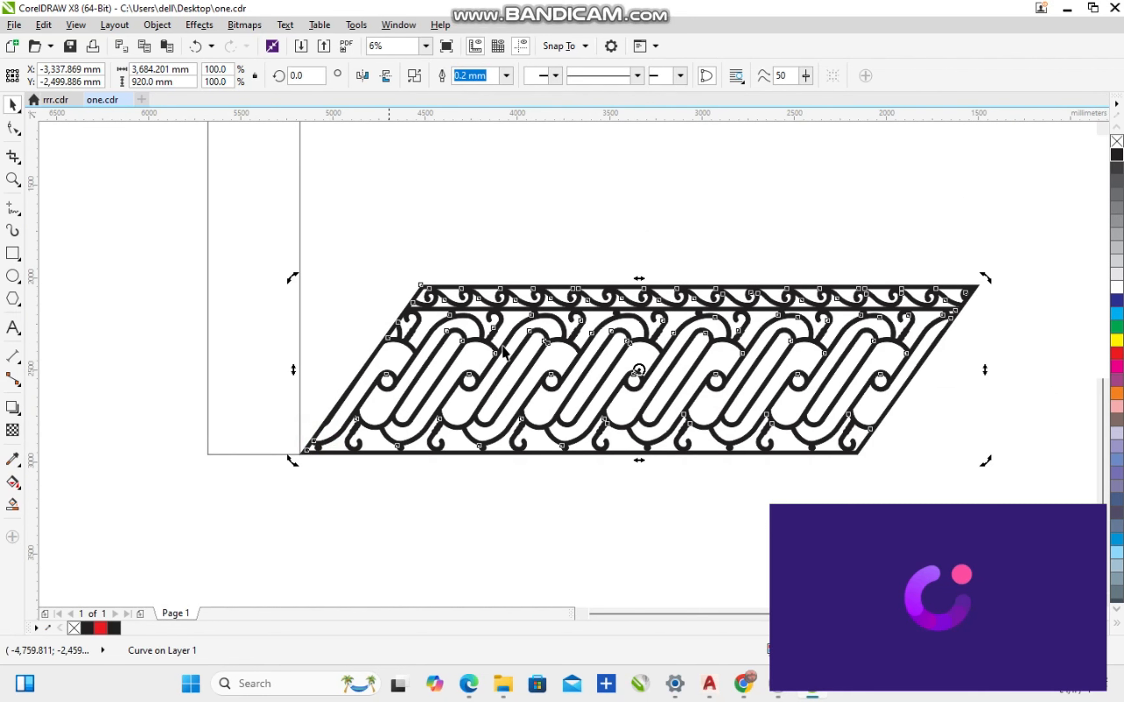
left_click_drag(641, 370, 292, 452)
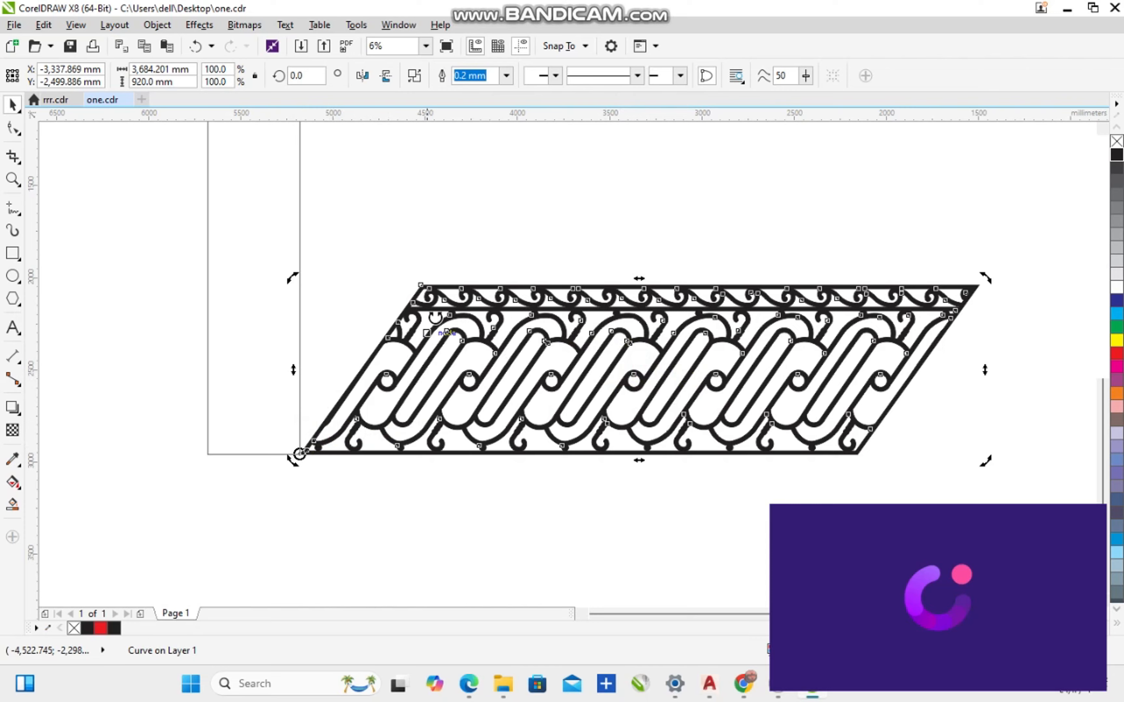
left_click_drag(423, 287, 303, 246)
scroll(613, 302, "down", 1)
middle_click_drag(613, 302, 423, 457)
scroll(423, 457, "down", 1)
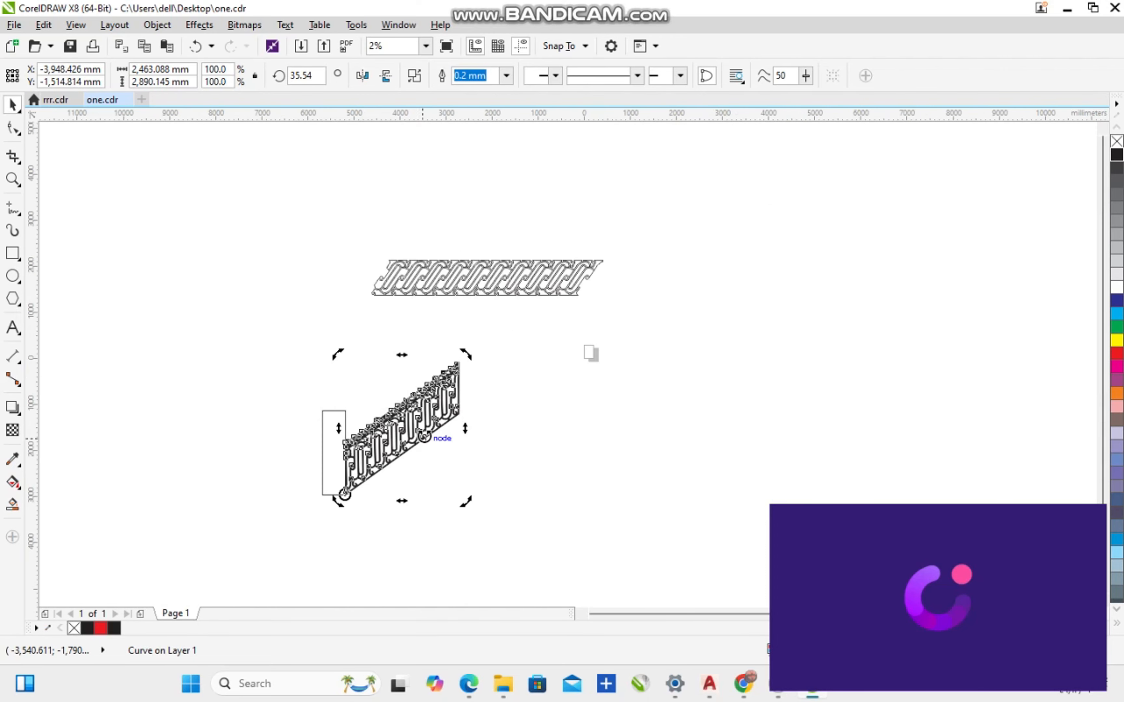
key("Escape")
Place a copy of the rotated panel further up the slope with a narrow gap, and move the outline pattern higher above both.
left_click(442, 402)
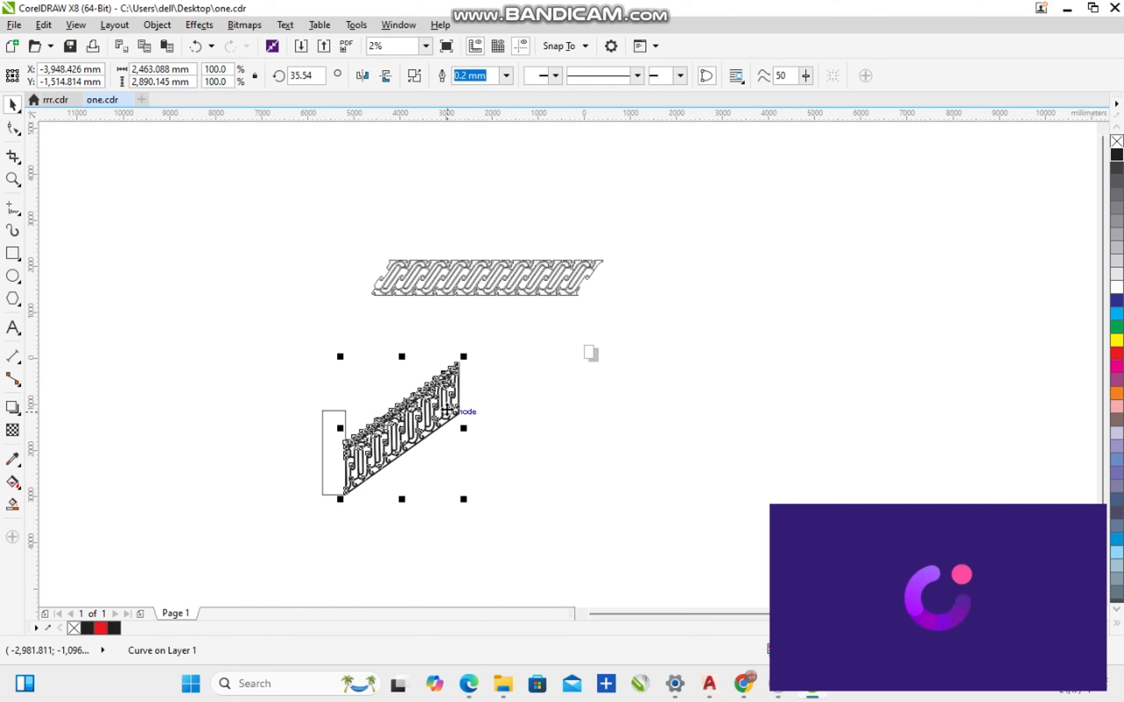
left_click_drag(416, 419, 540, 346, "ctrl")
left_click_drag(477, 283, 464, 227)
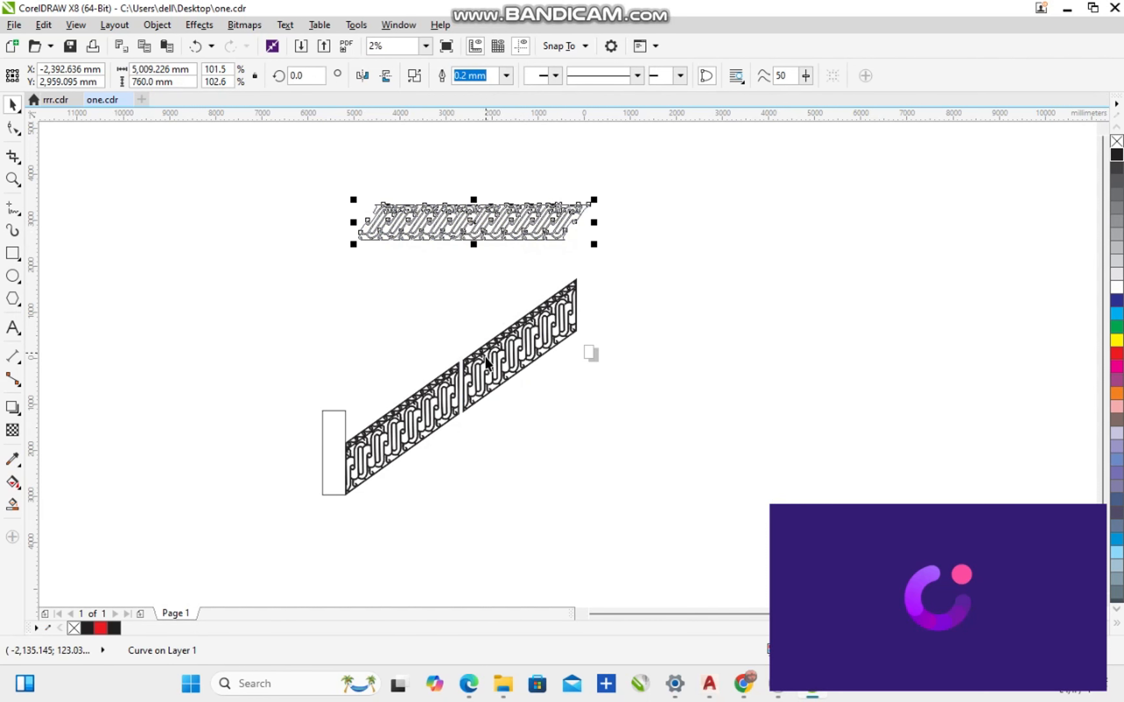
left_click(478, 270)
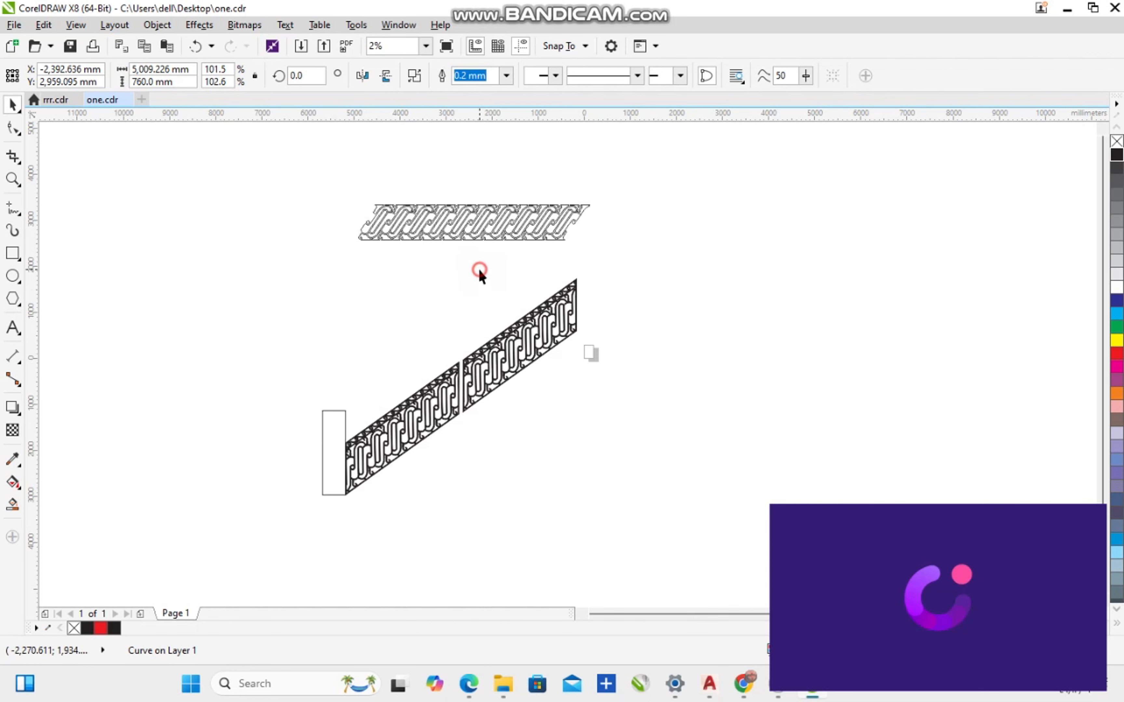
scroll(540, 346, "up", 1)
middle_click_drag(498, 370, 493, 320)
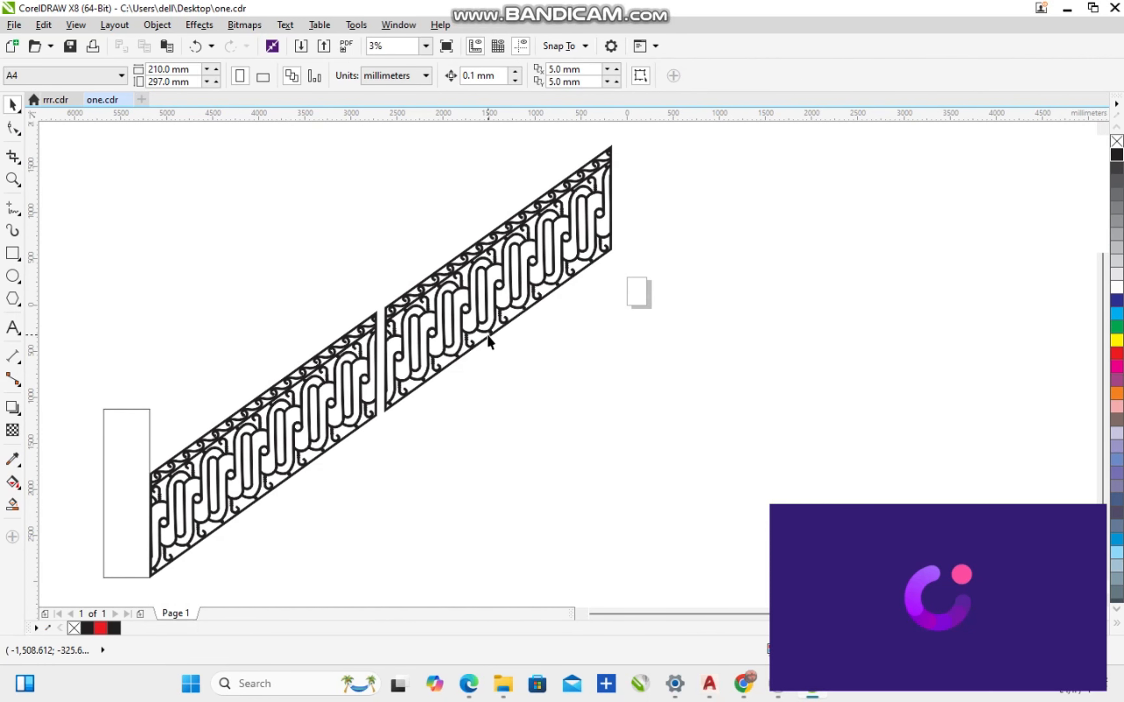